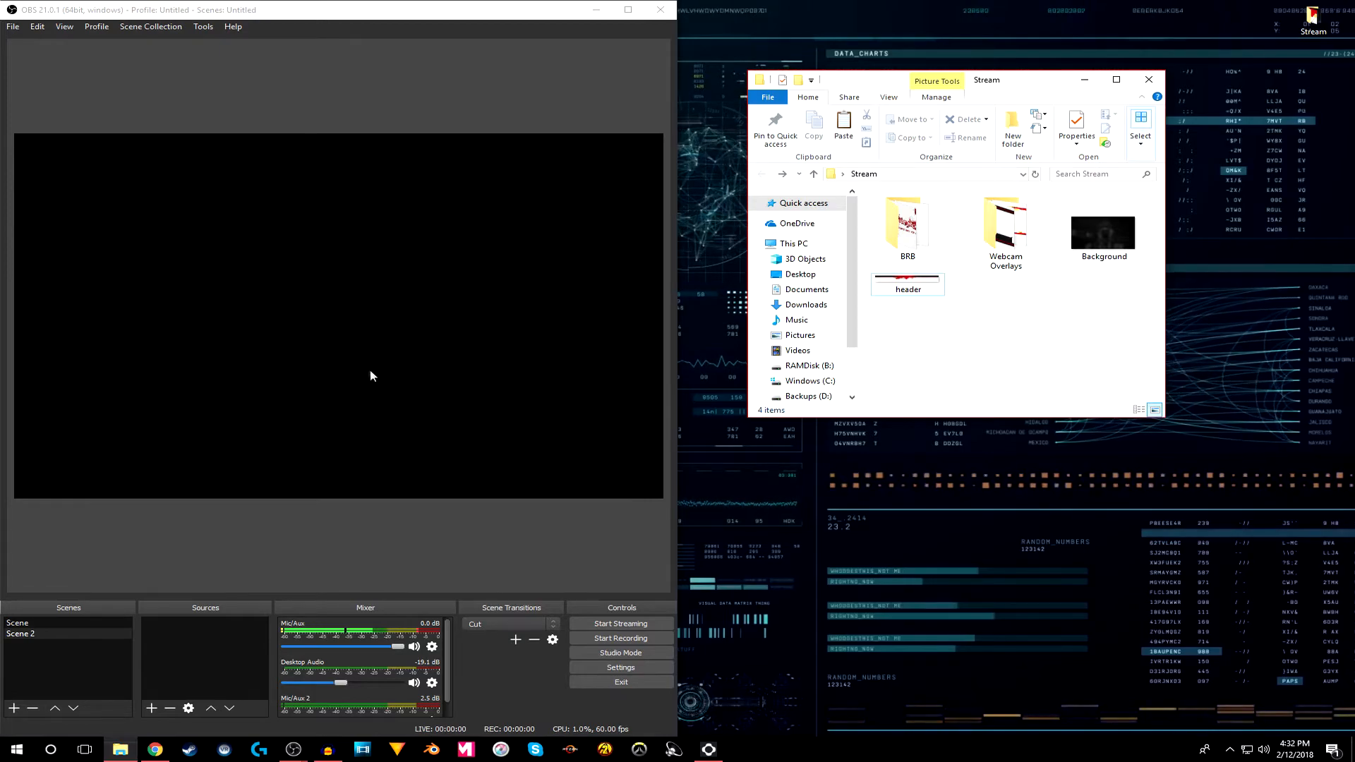
- Preview the finished Scene, toggle its Be Right Back screen on and off, and go back to Scene 2
{"action": "left_click", "coordinate": [95, 624]}
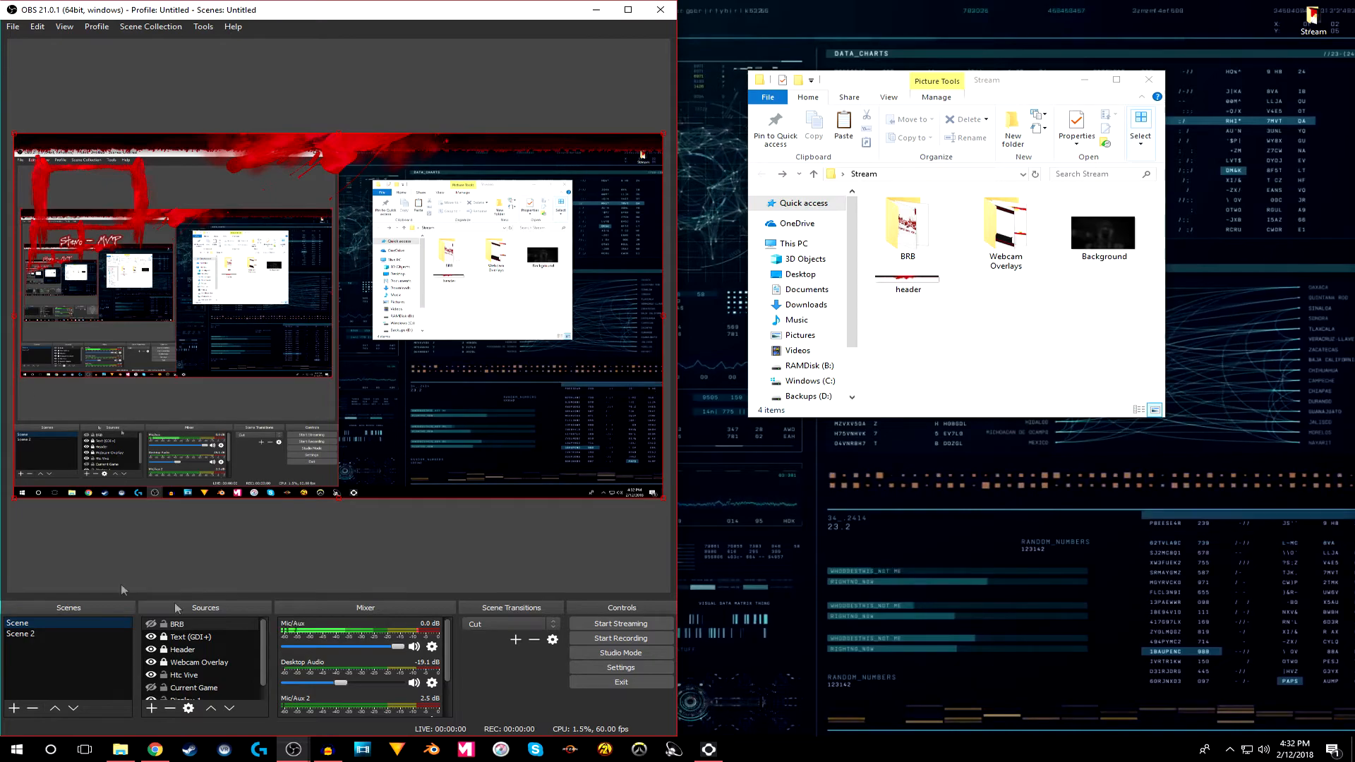
{"action": "left_click", "coordinate": [446, 540]}
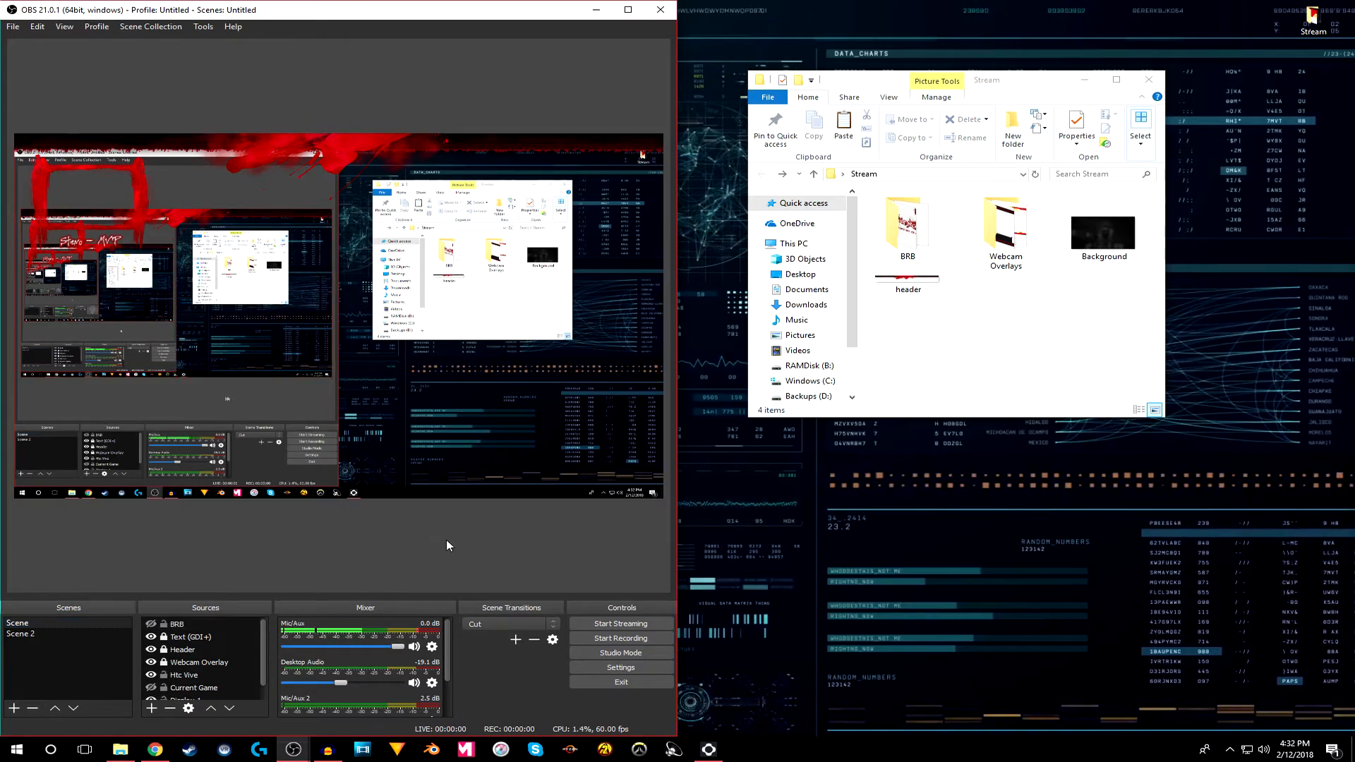
{"action": "key", "text": "F1"}
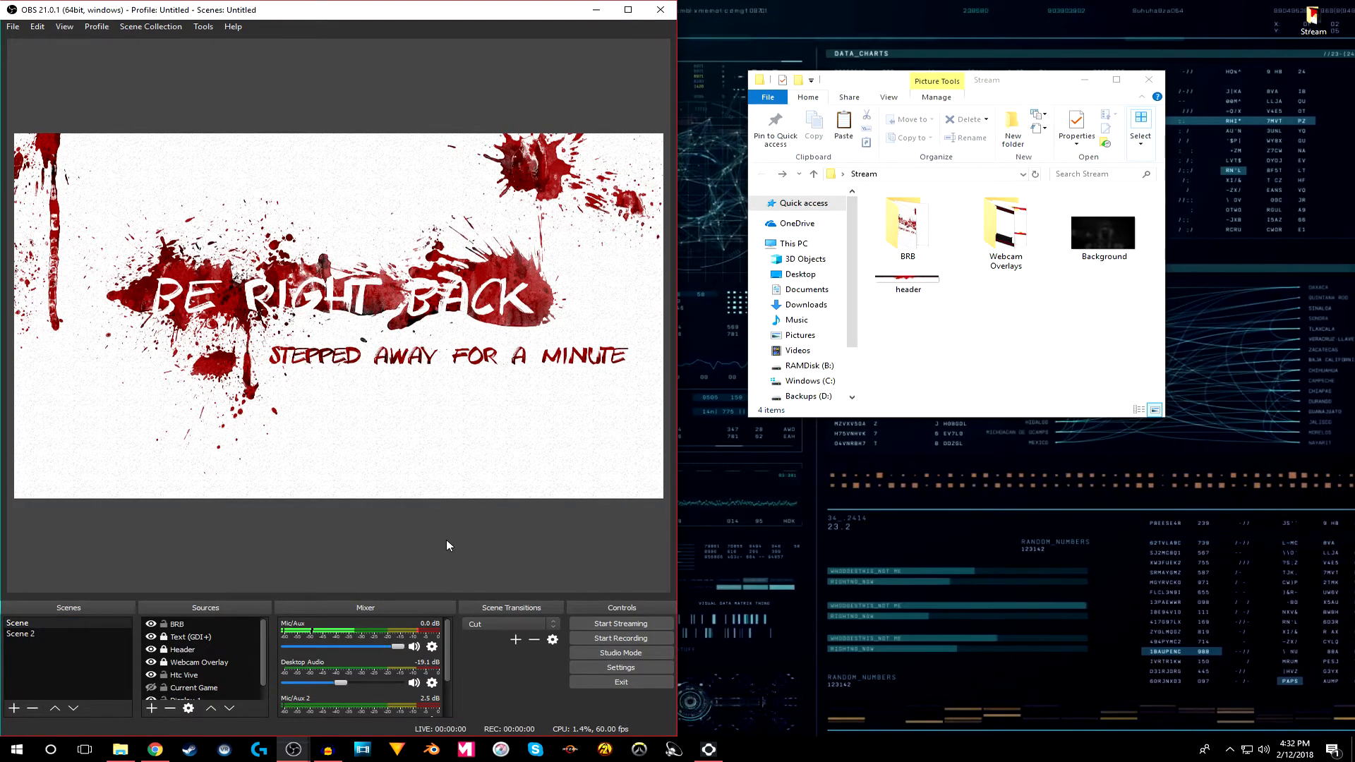
{"action": "key", "text": "F1"}
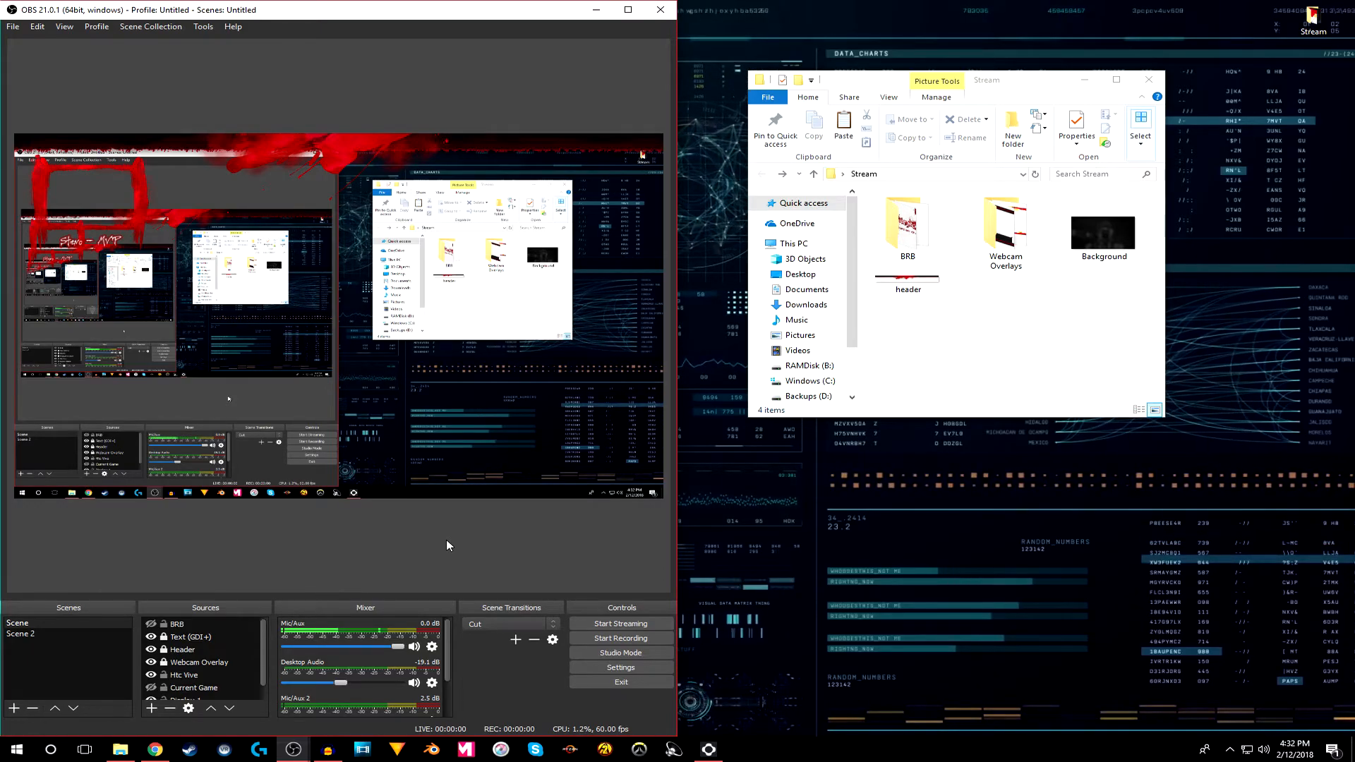
{"action": "left_click", "coordinate": [89, 635]}
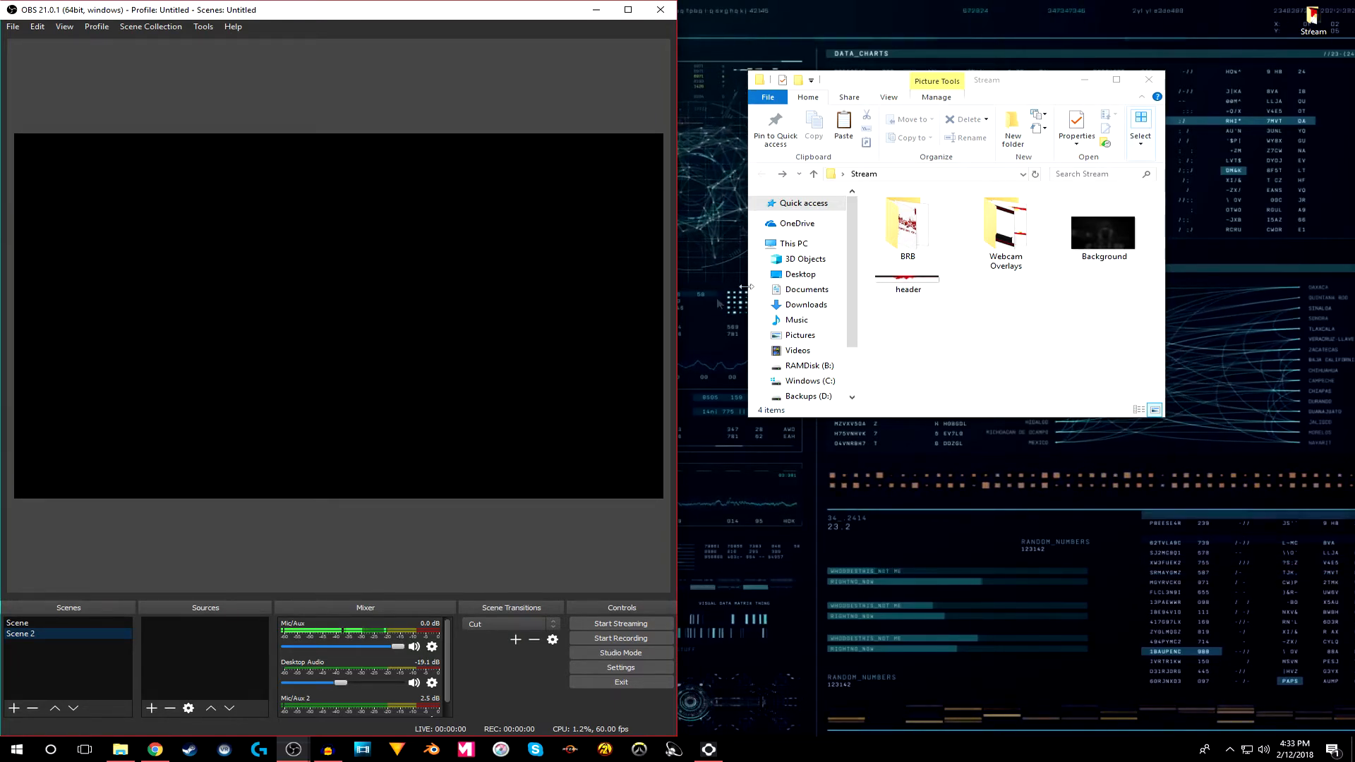
- View the BRB, Start Soon and Stream Offline images in the BRB folder, and return to the Stream folder
{"action": "double_click", "coordinate": [908, 227]}
{"action": "double_click", "coordinate": [908, 227]}
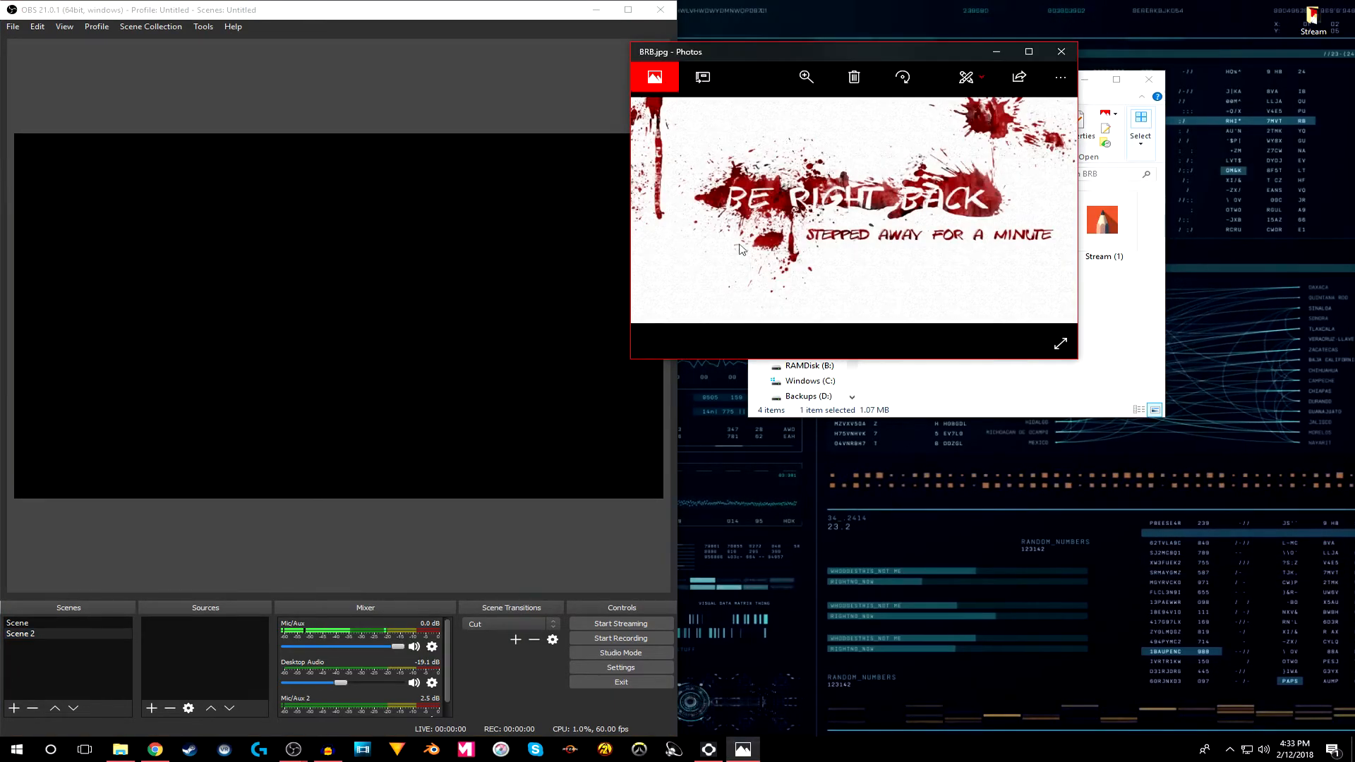
{"action": "left_click", "coordinate": [1063, 52]}
{"action": "double_click", "coordinate": [1007, 223]}
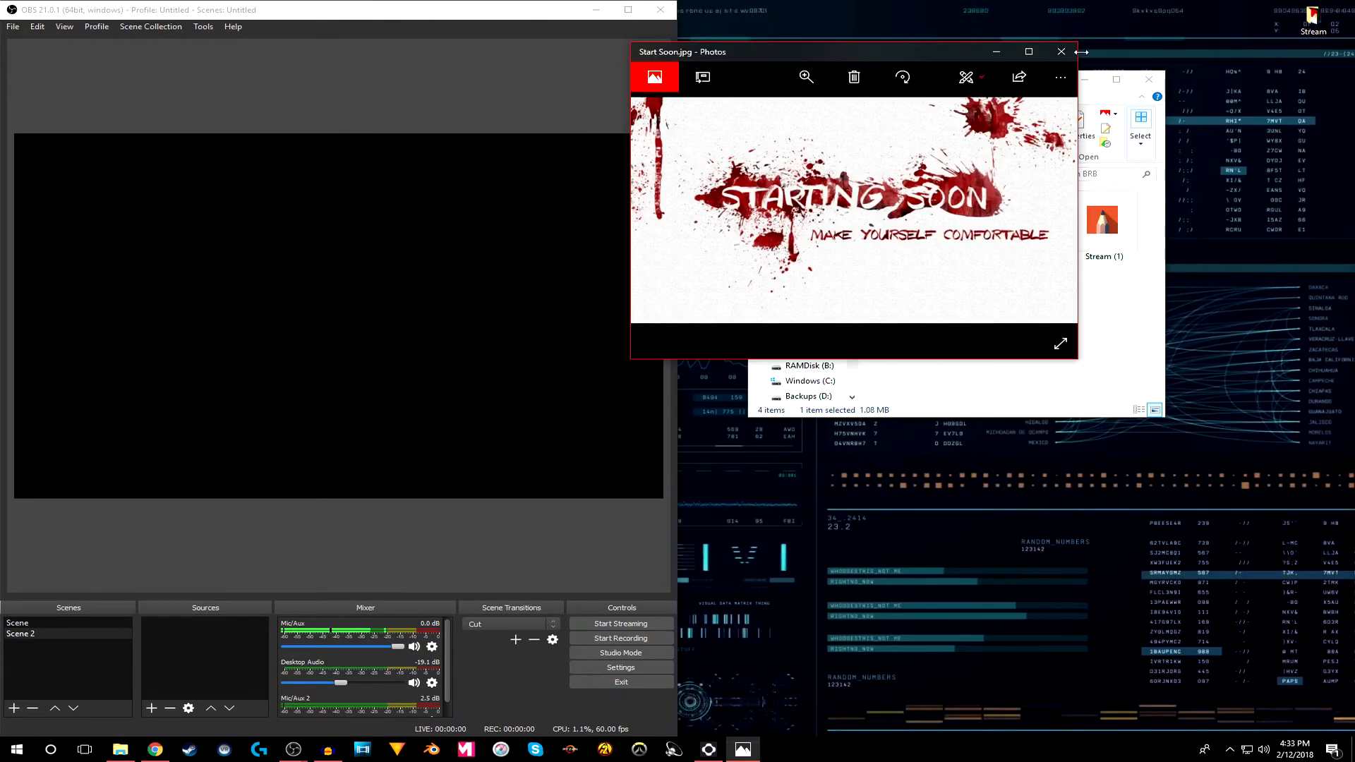
{"action": "left_click", "coordinate": [1061, 52]}
{"action": "double_click", "coordinate": [917, 282]}
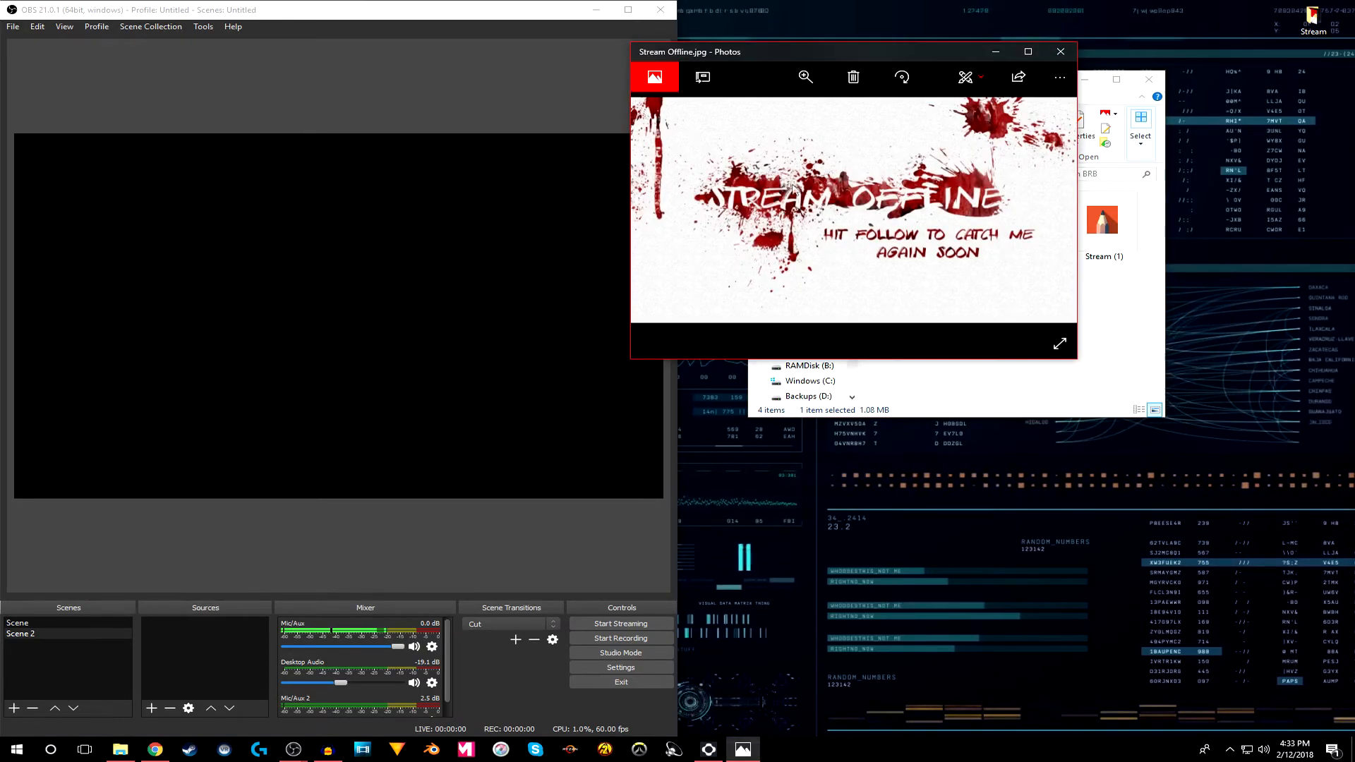
{"action": "left_click", "coordinate": [1058, 53]}
{"action": "left_click", "coordinate": [863, 174]}
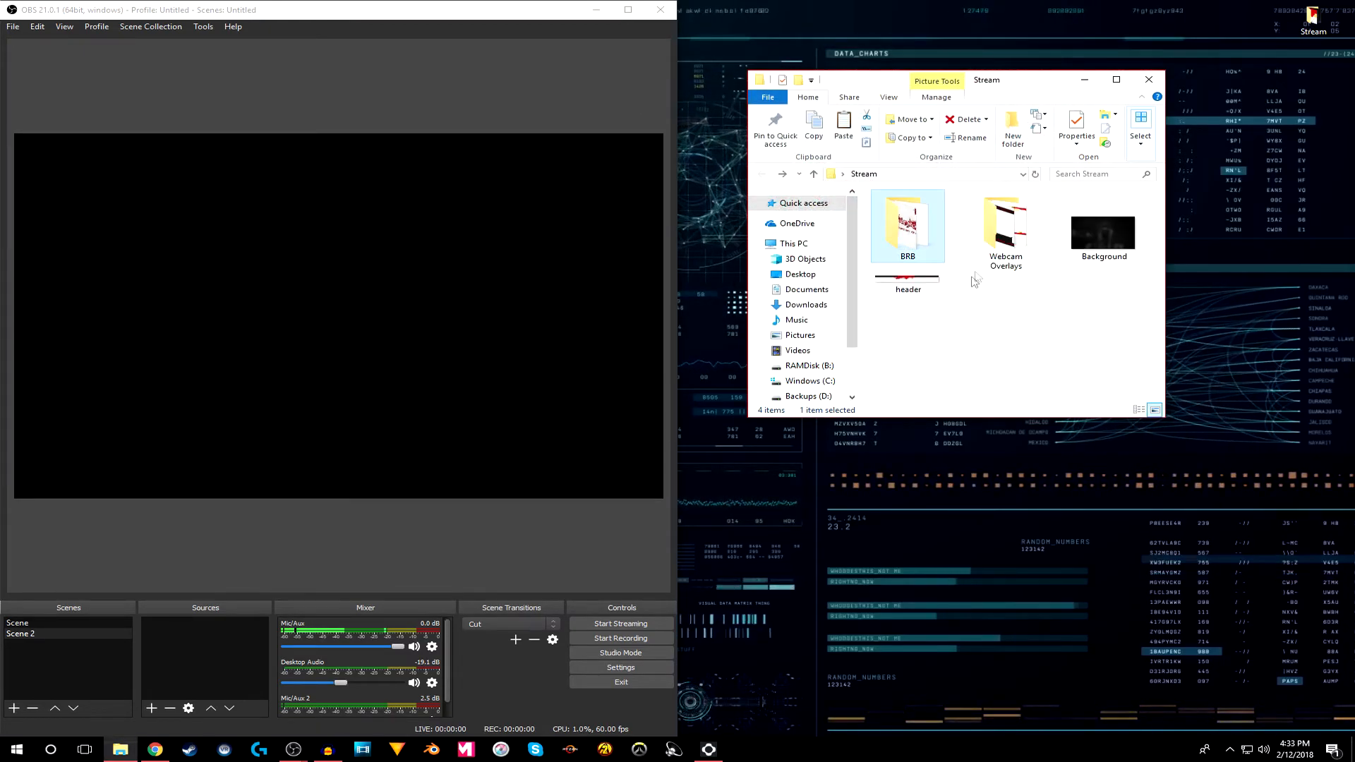
- View the webcam and red-machine-43 images in the Webcam Overlays folder, and return to the Stream folder
{"action": "double_click", "coordinate": [1003, 215]}
{"action": "double_click", "coordinate": [1103, 216]}
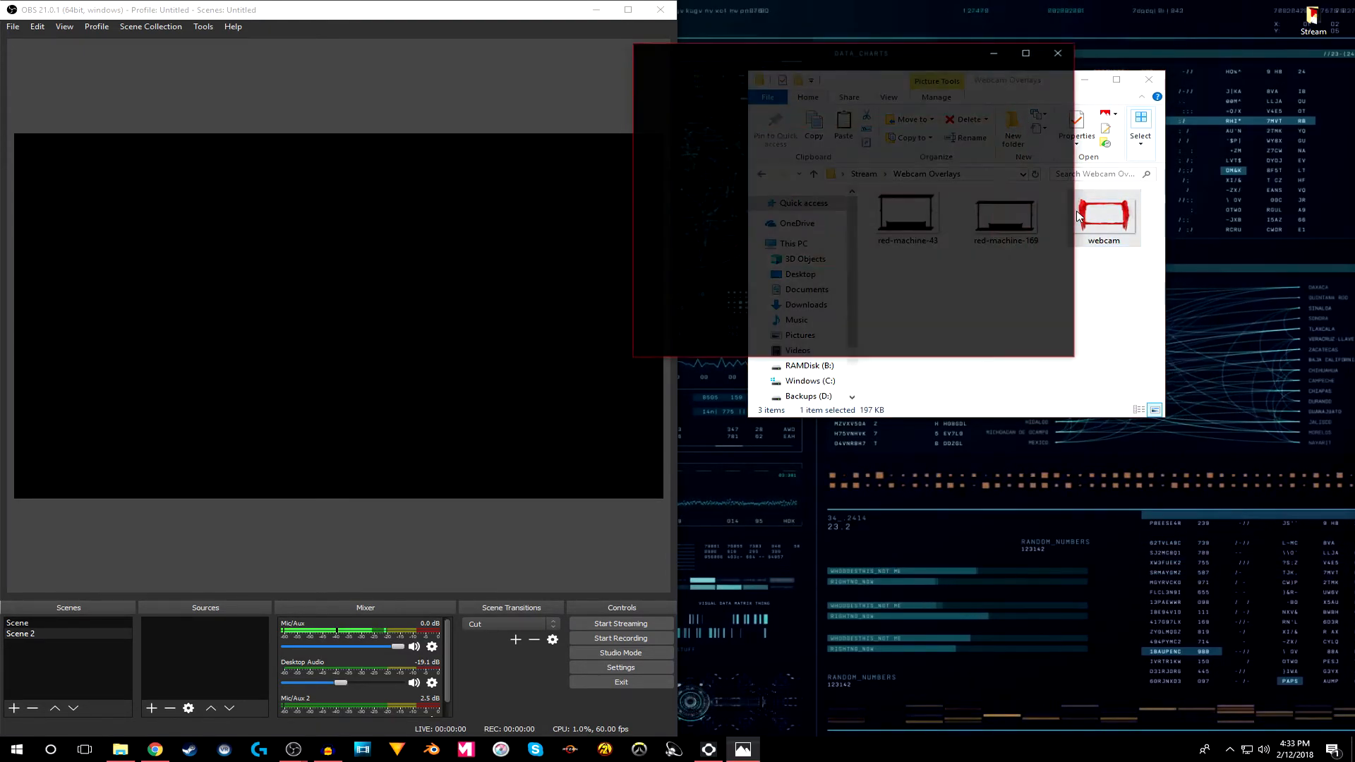
{"action": "left_click", "coordinate": [1059, 52]}
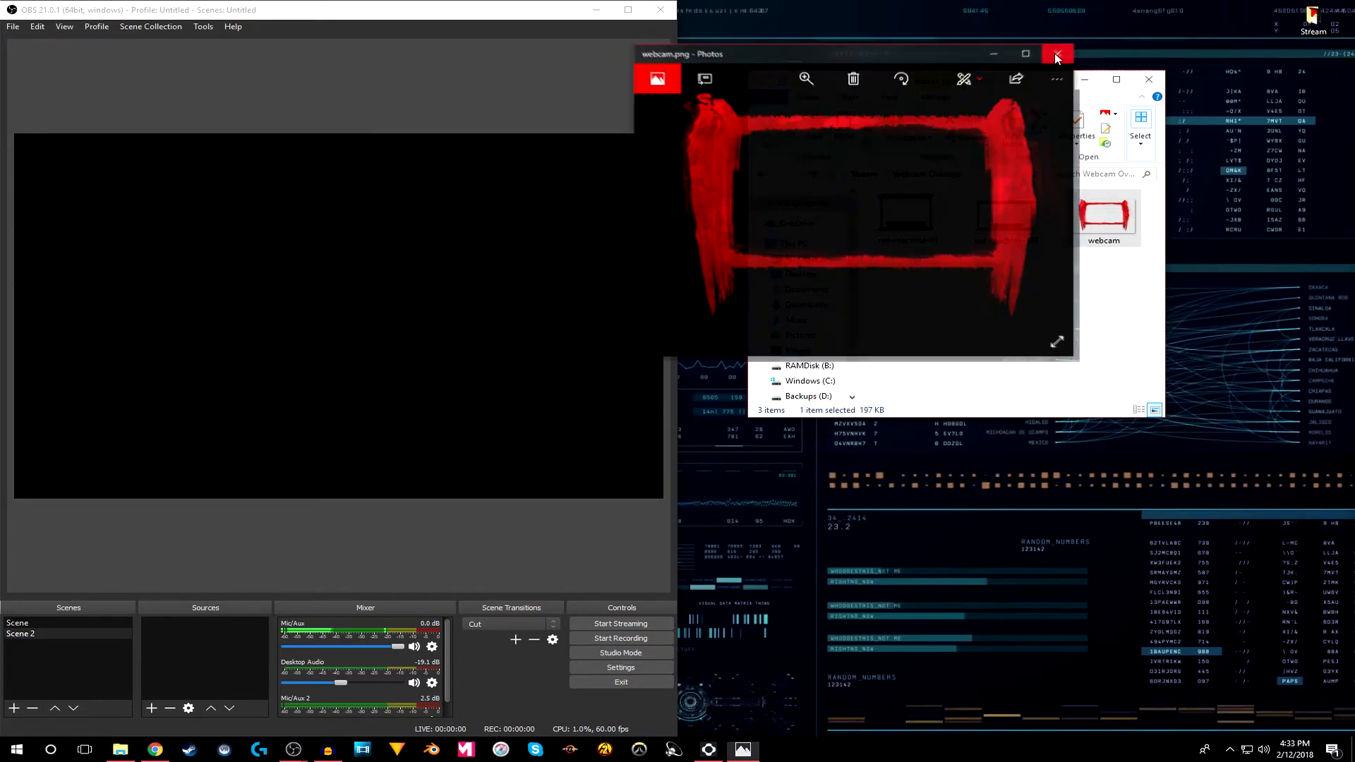
{"action": "double_click", "coordinate": [920, 264]}
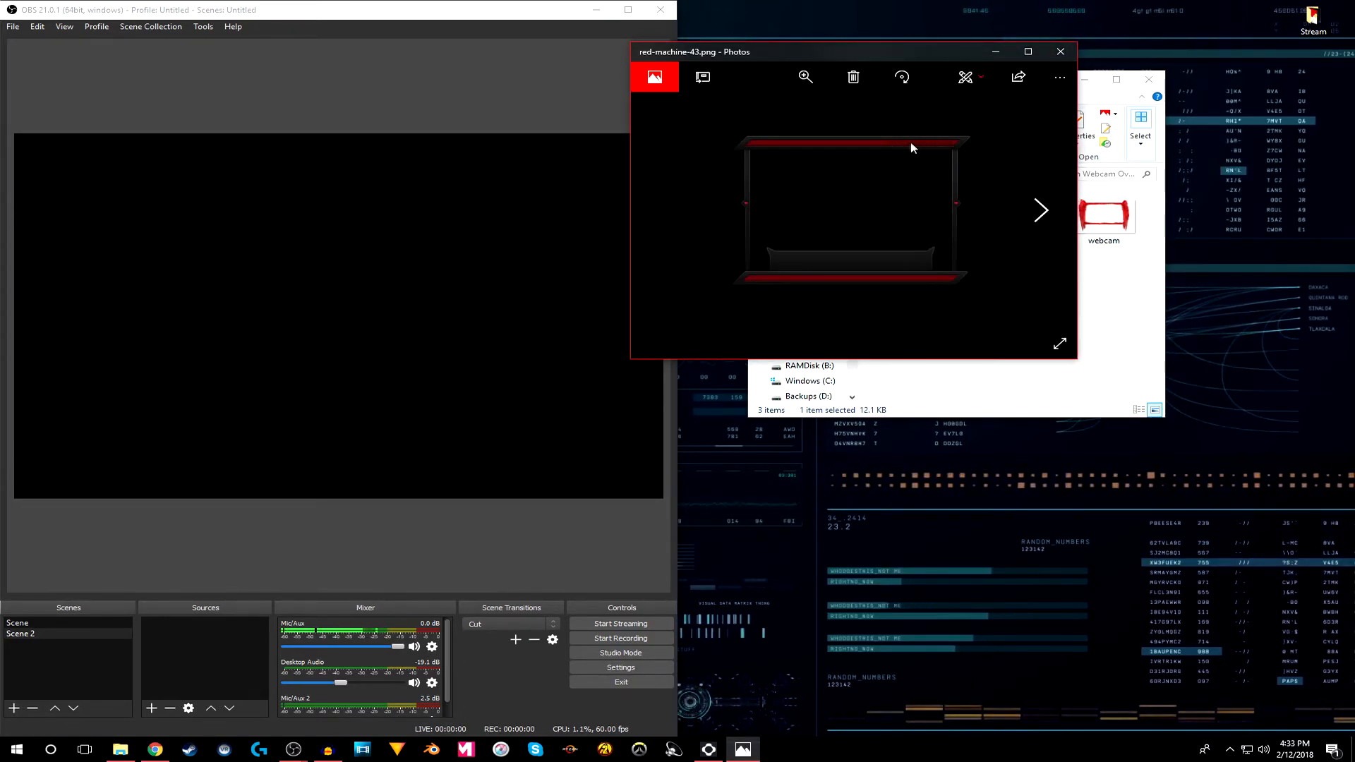
{"action": "left_click", "coordinate": [1060, 52]}
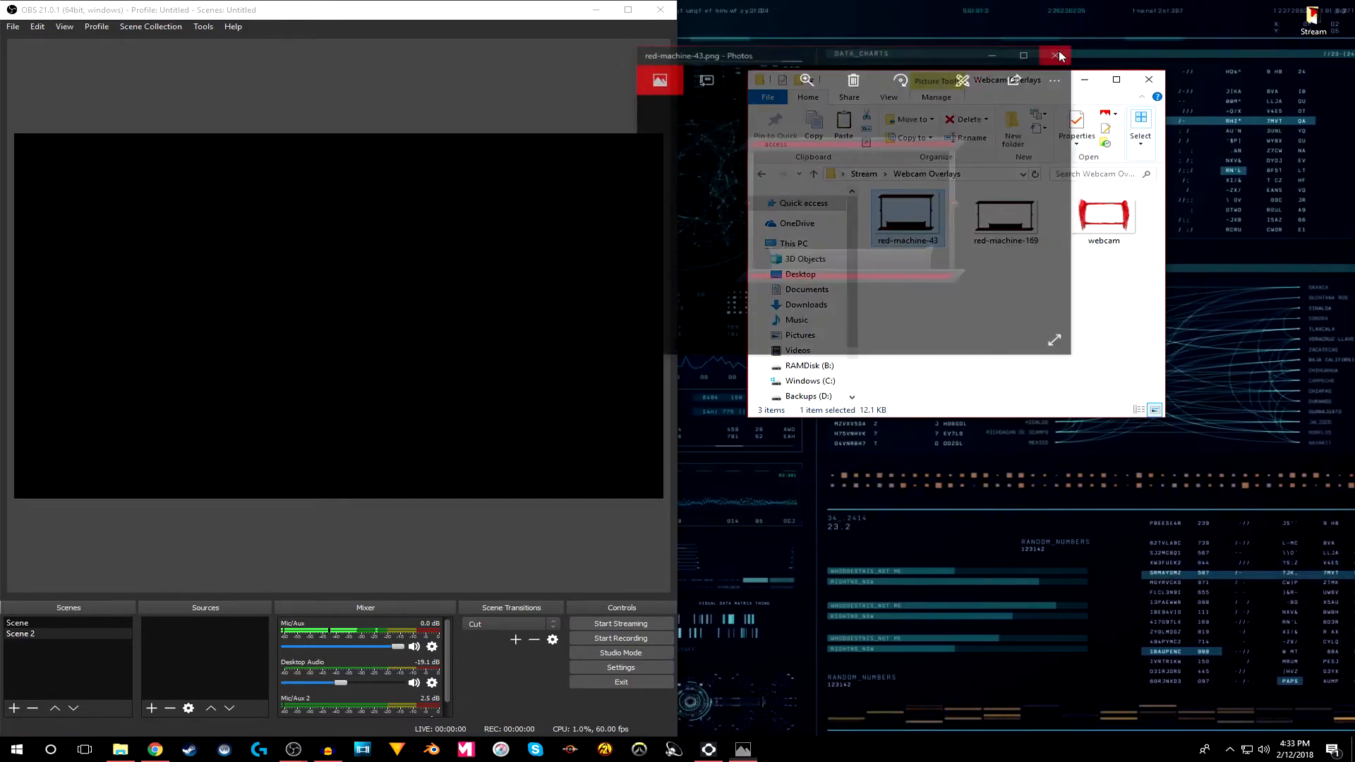
{"action": "key", "text": "alt+Left"}
{"action": "left_click", "coordinate": [1016, 312]}
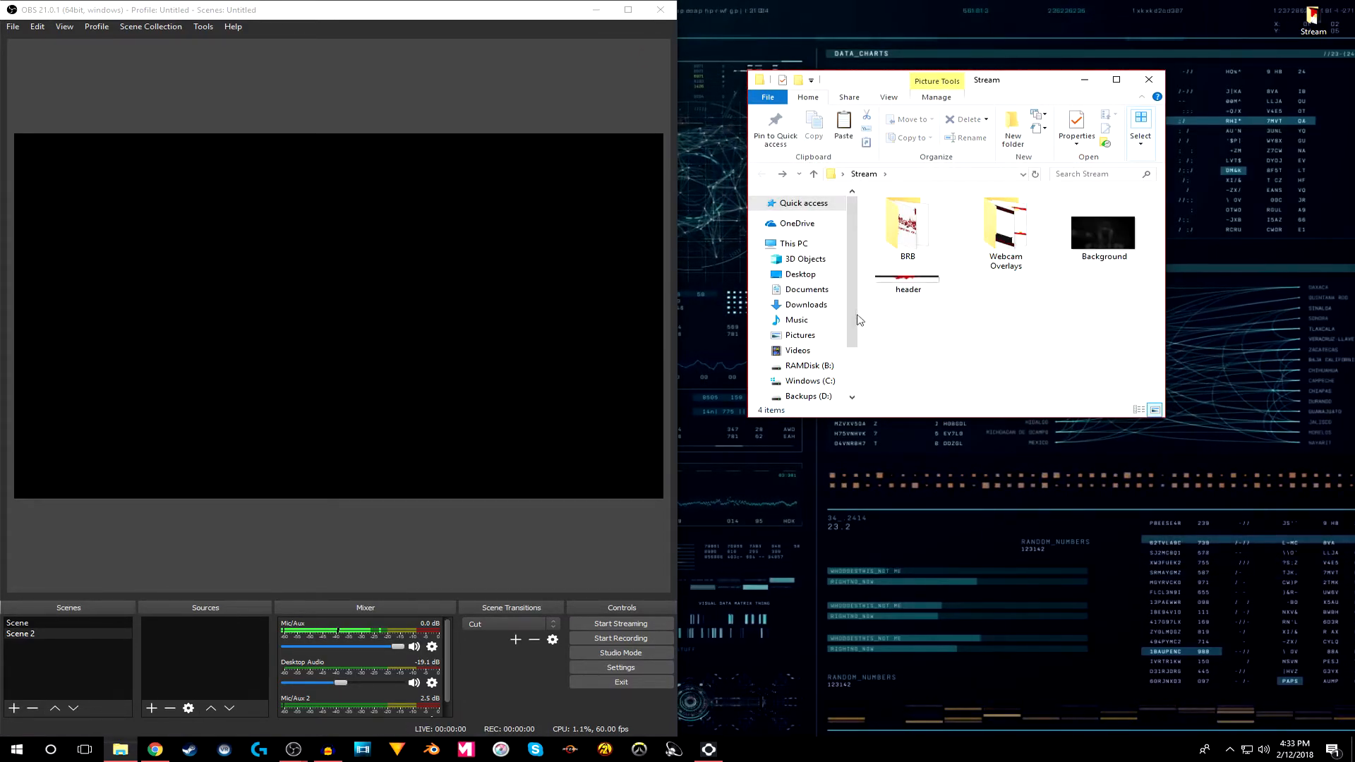
- View the header and Background images in the Stream folder, closing each one again
{"action": "double_click", "coordinate": [905, 276]}
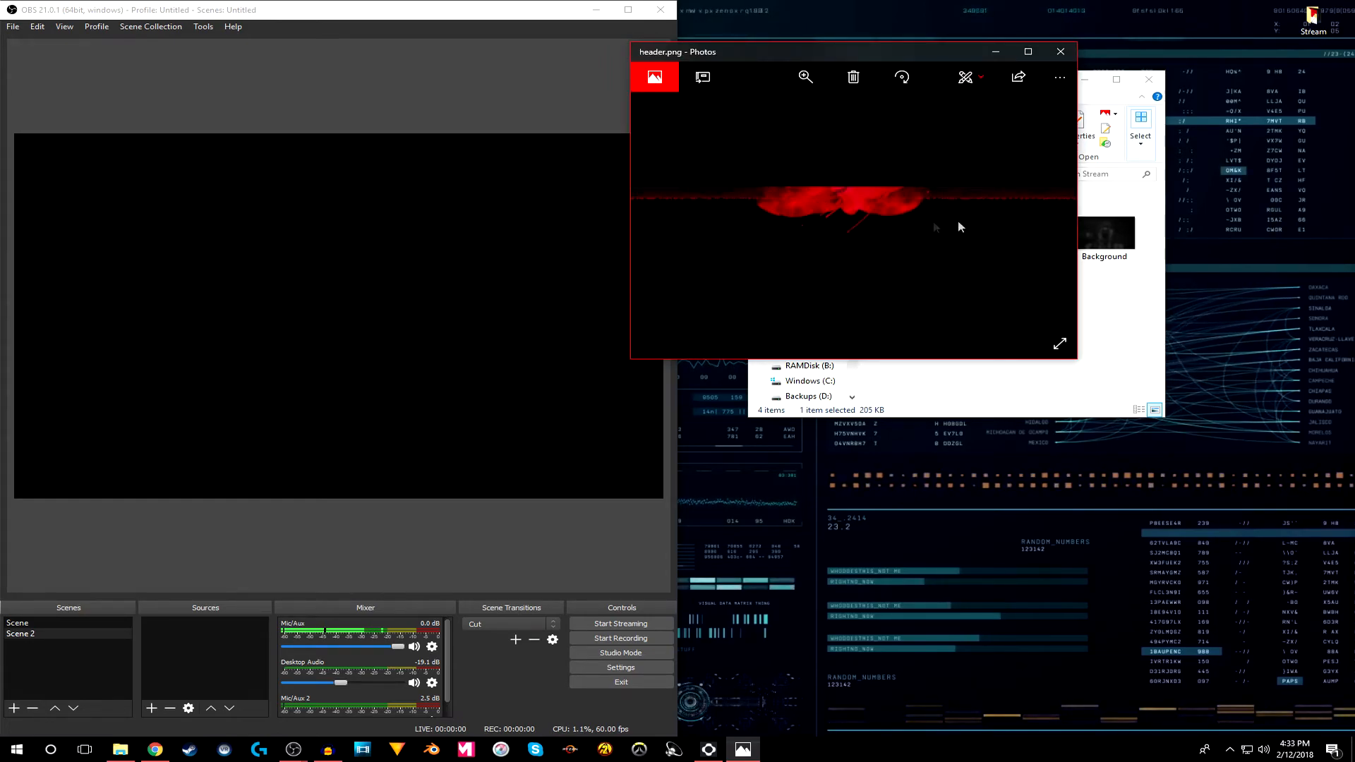
{"action": "left_click", "coordinate": [1068, 58]}
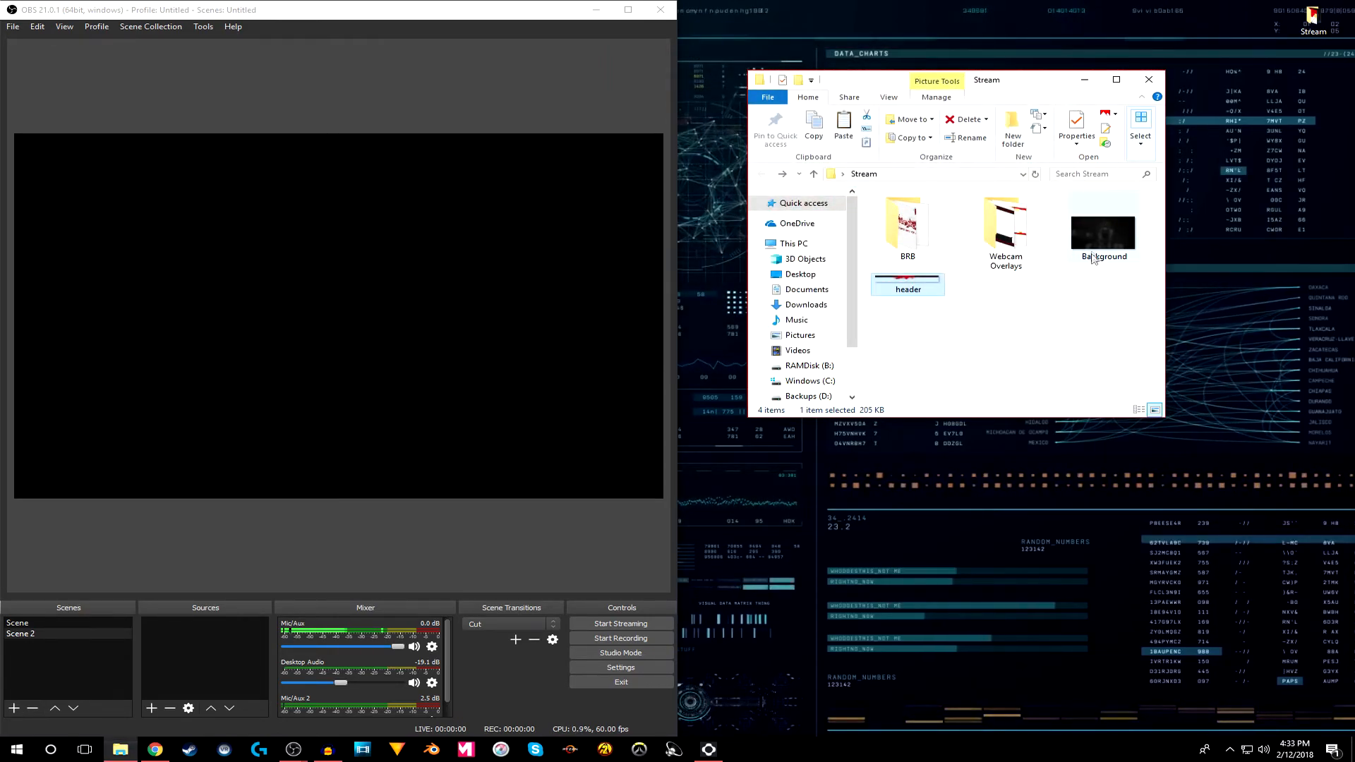
{"action": "double_click", "coordinate": [1095, 247]}
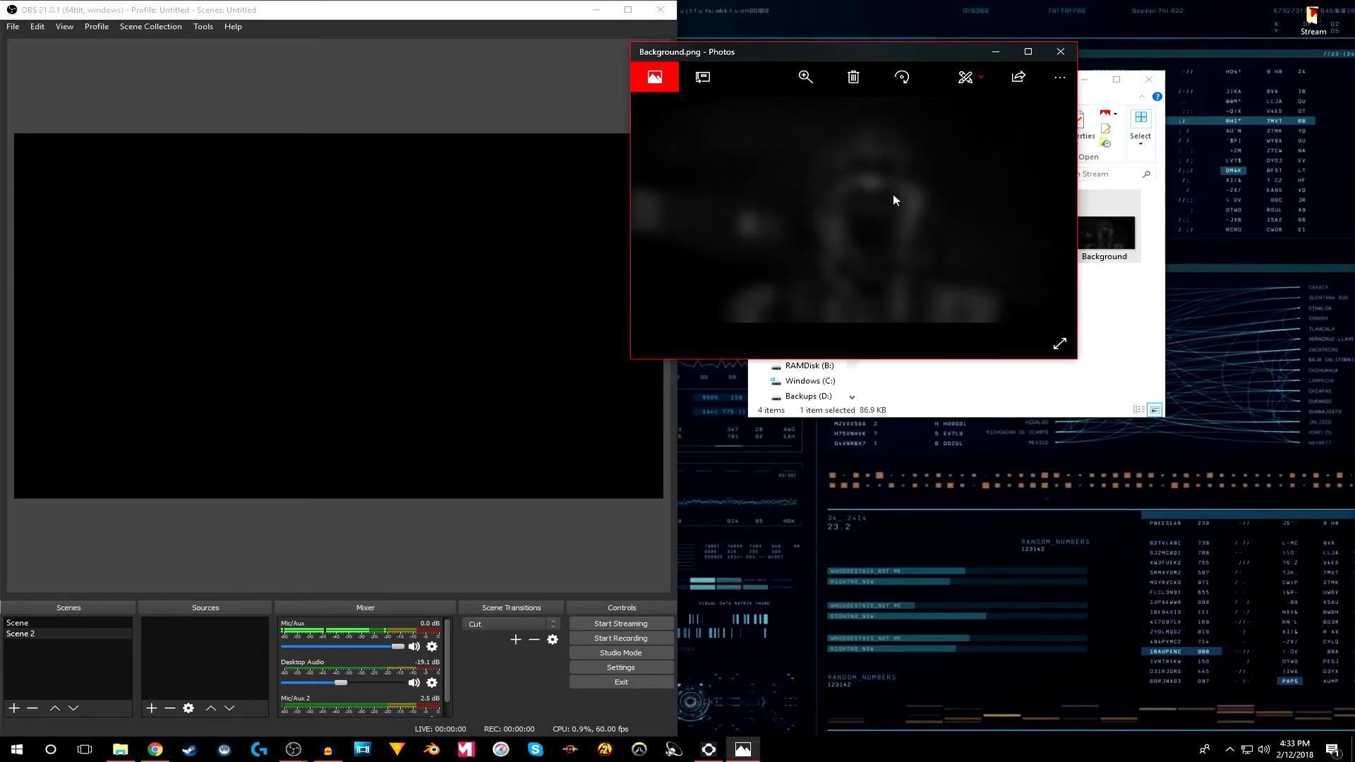
{"action": "left_click", "coordinate": [1061, 52]}
- In OBS, add a new Display Capture source named "Mointer 1" to Scene 2, capturing Display 0: 1920x1200
{"action": "left_click", "coordinate": [411, 342]}
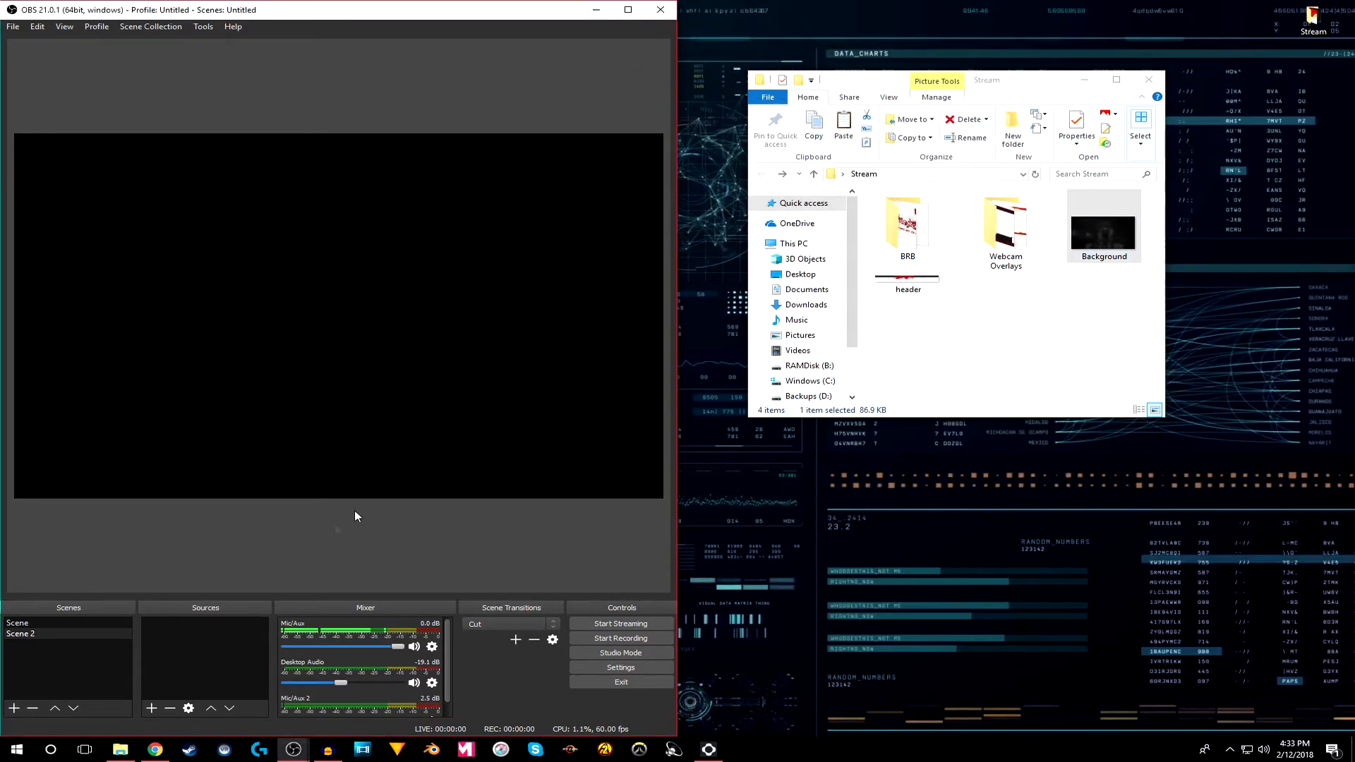
{"action": "right_click", "coordinate": [214, 620]}
{"action": "mouse_move", "coordinate": [256, 630]}
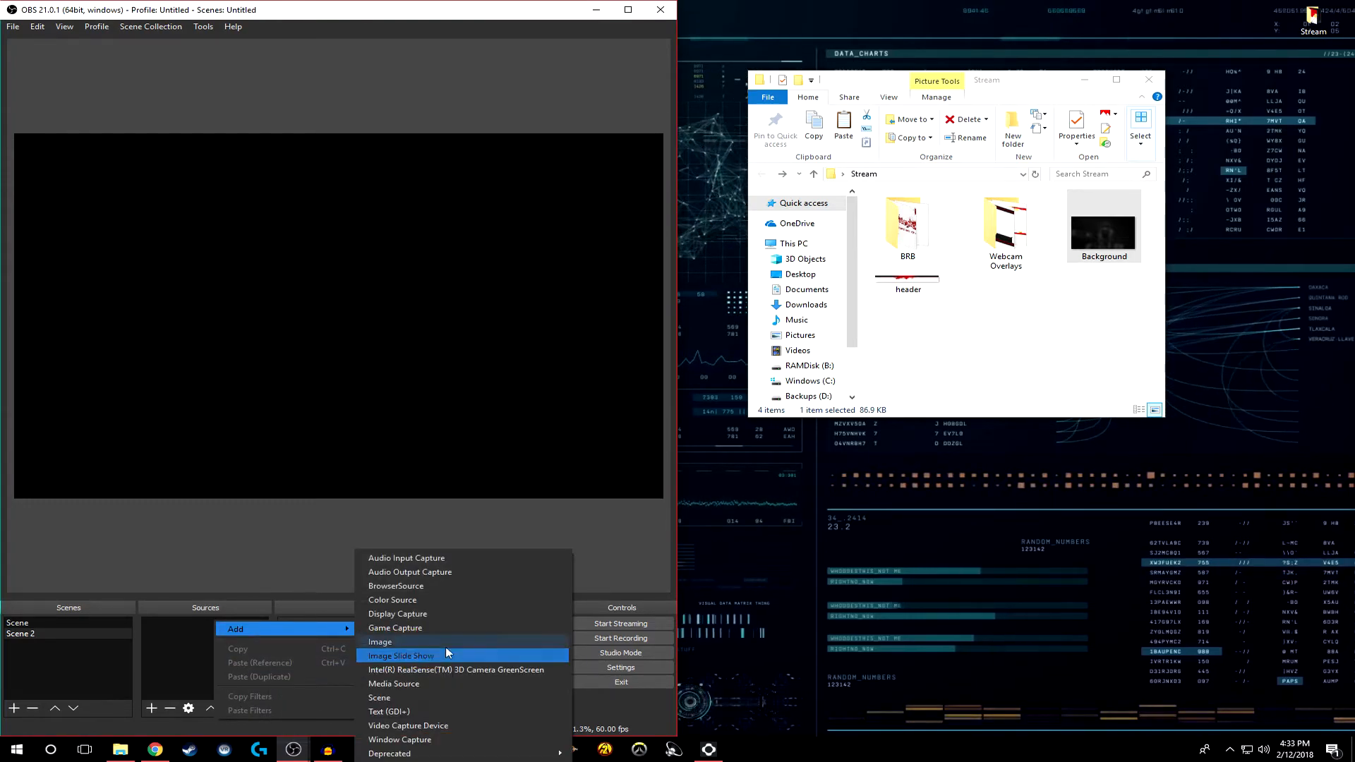
{"action": "right_click", "coordinate": [165, 633]}
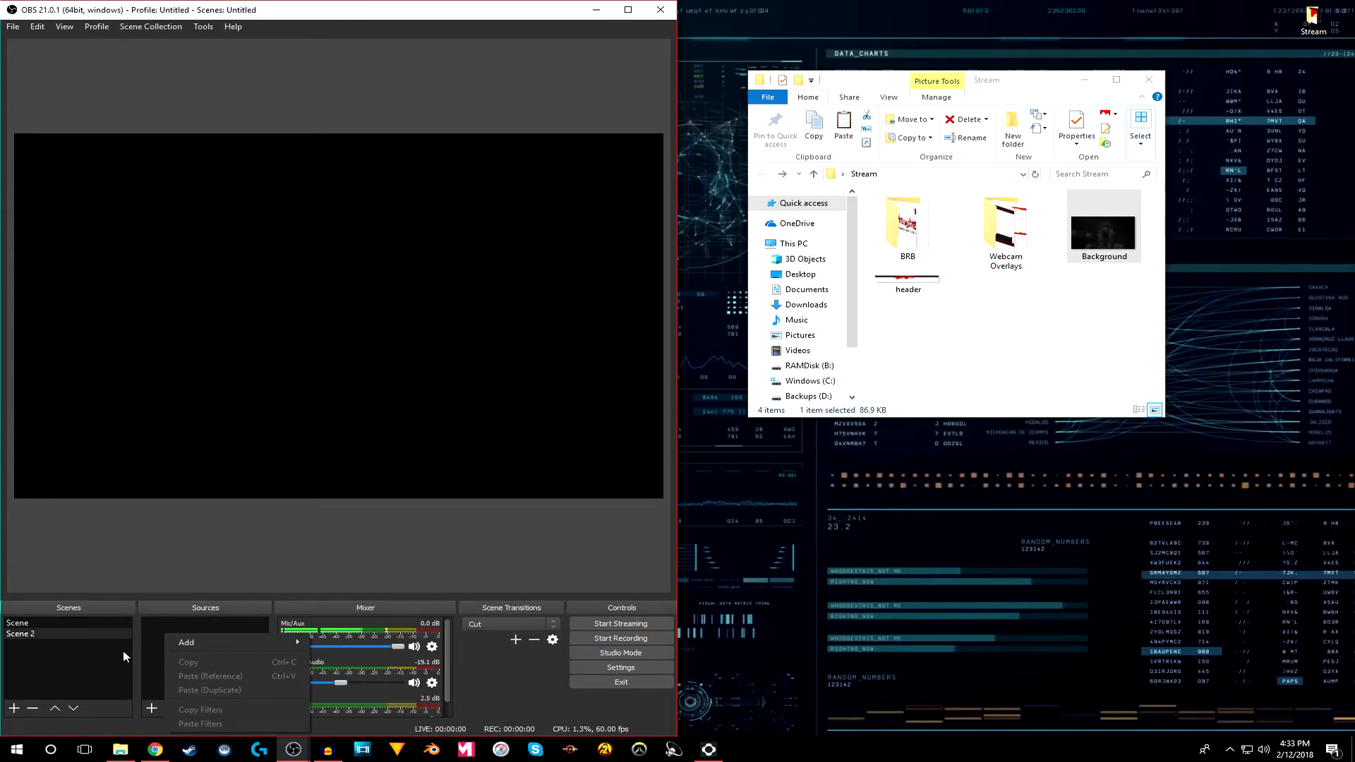
{"action": "mouse_move", "coordinate": [185, 642]}
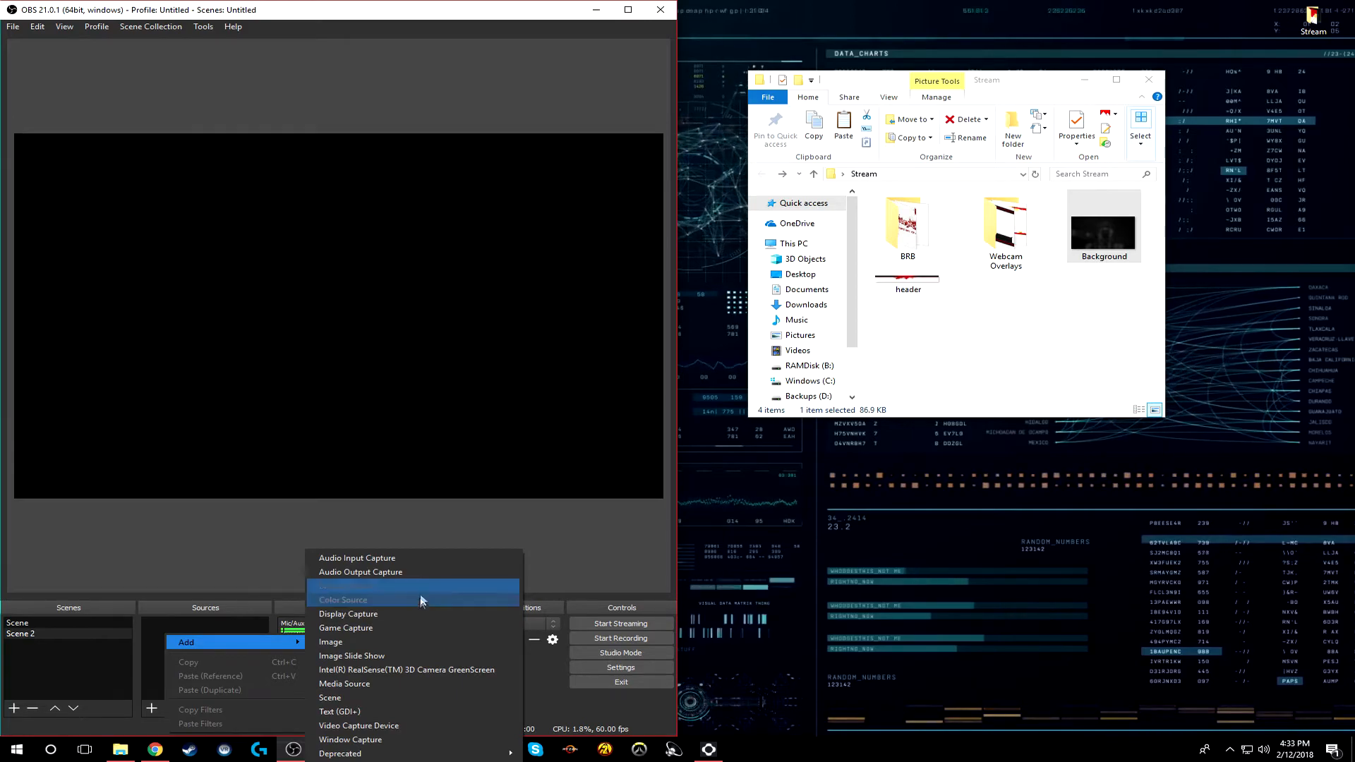
{"action": "left_click", "coordinate": [411, 614]}
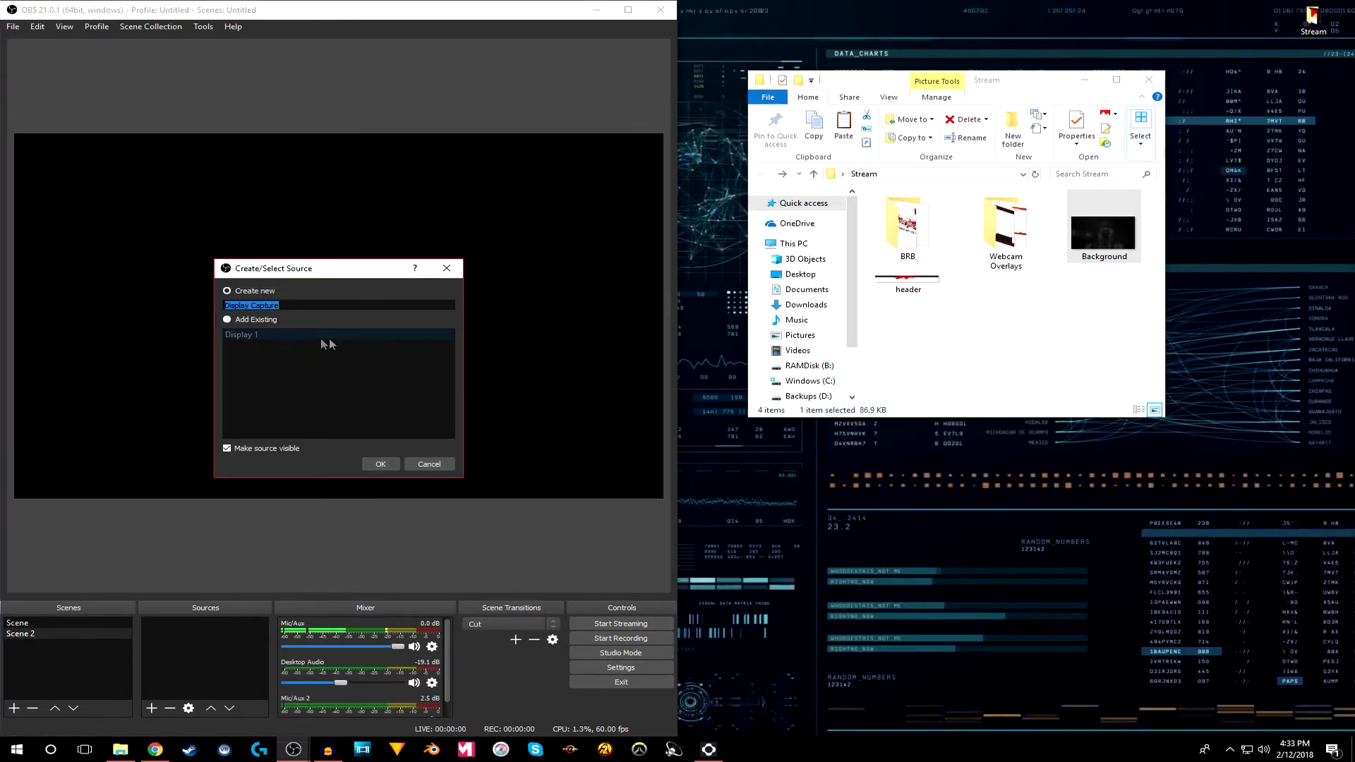
{"action": "type", "text": "Mointer 1"}
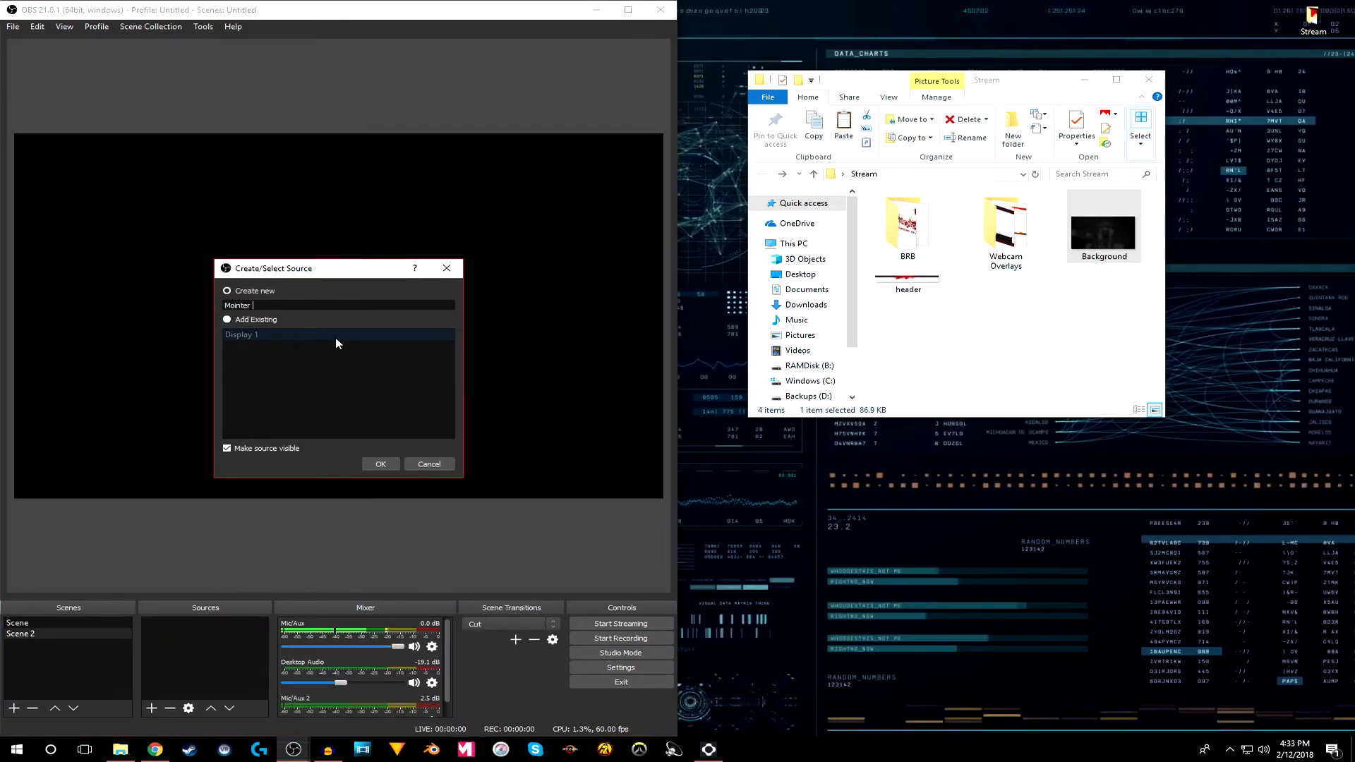
{"action": "key", "text": "Return"}
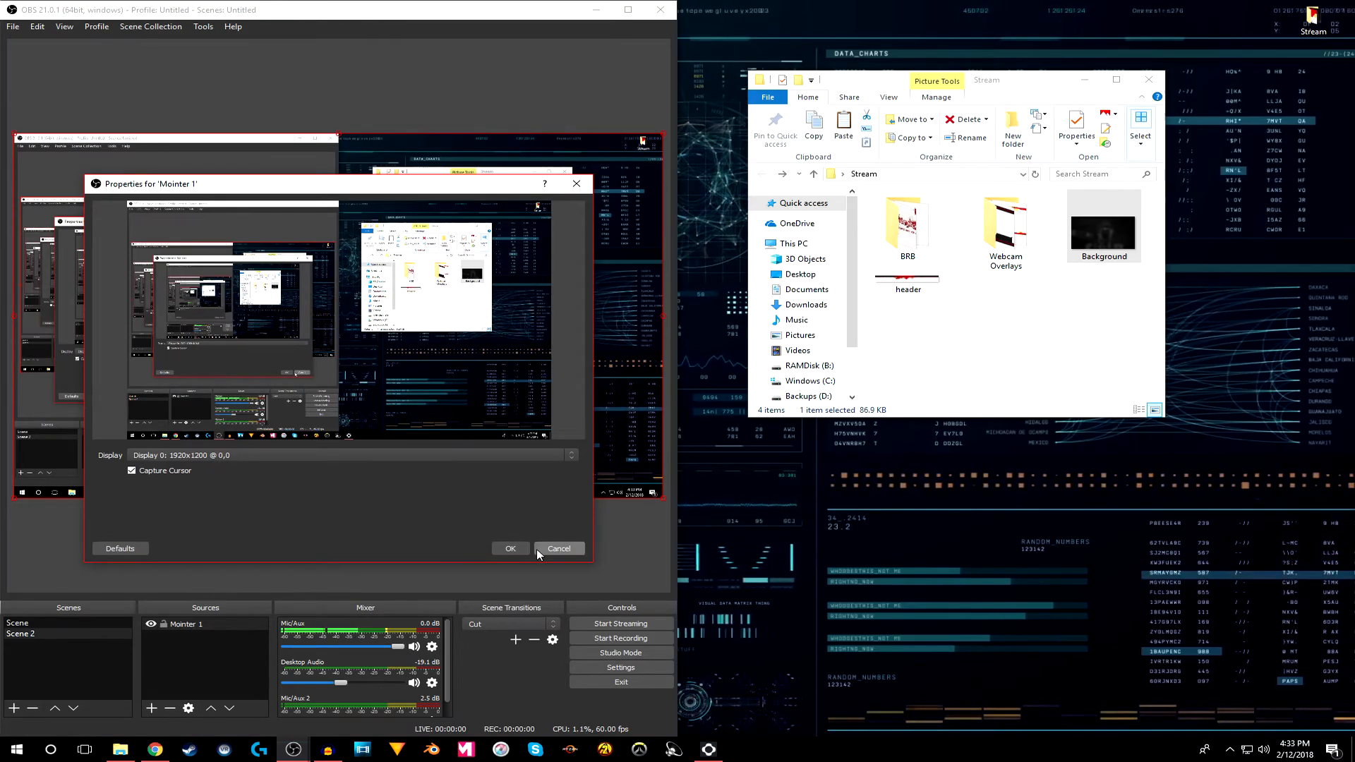
{"action": "left_click", "coordinate": [273, 459]}
{"action": "left_click", "coordinate": [272, 460]}
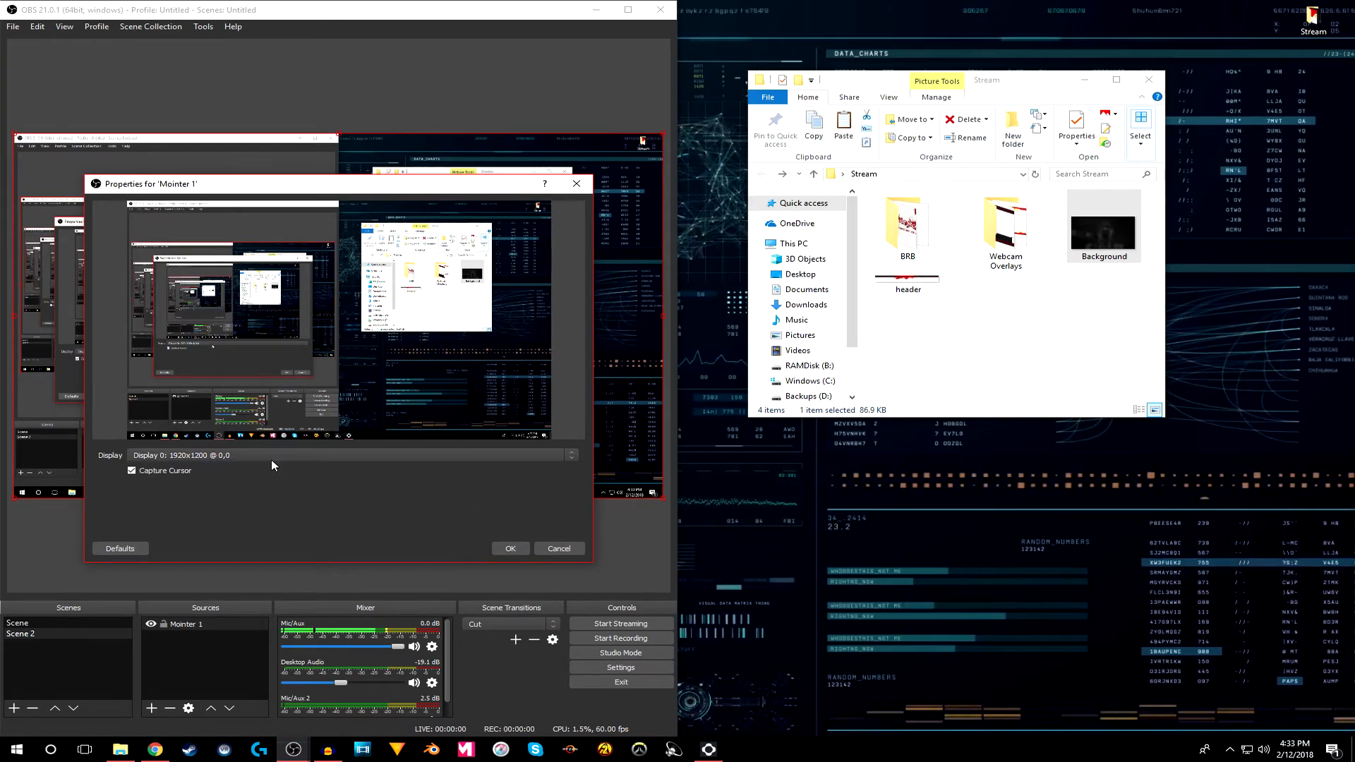
{"action": "left_click", "coordinate": [503, 548]}
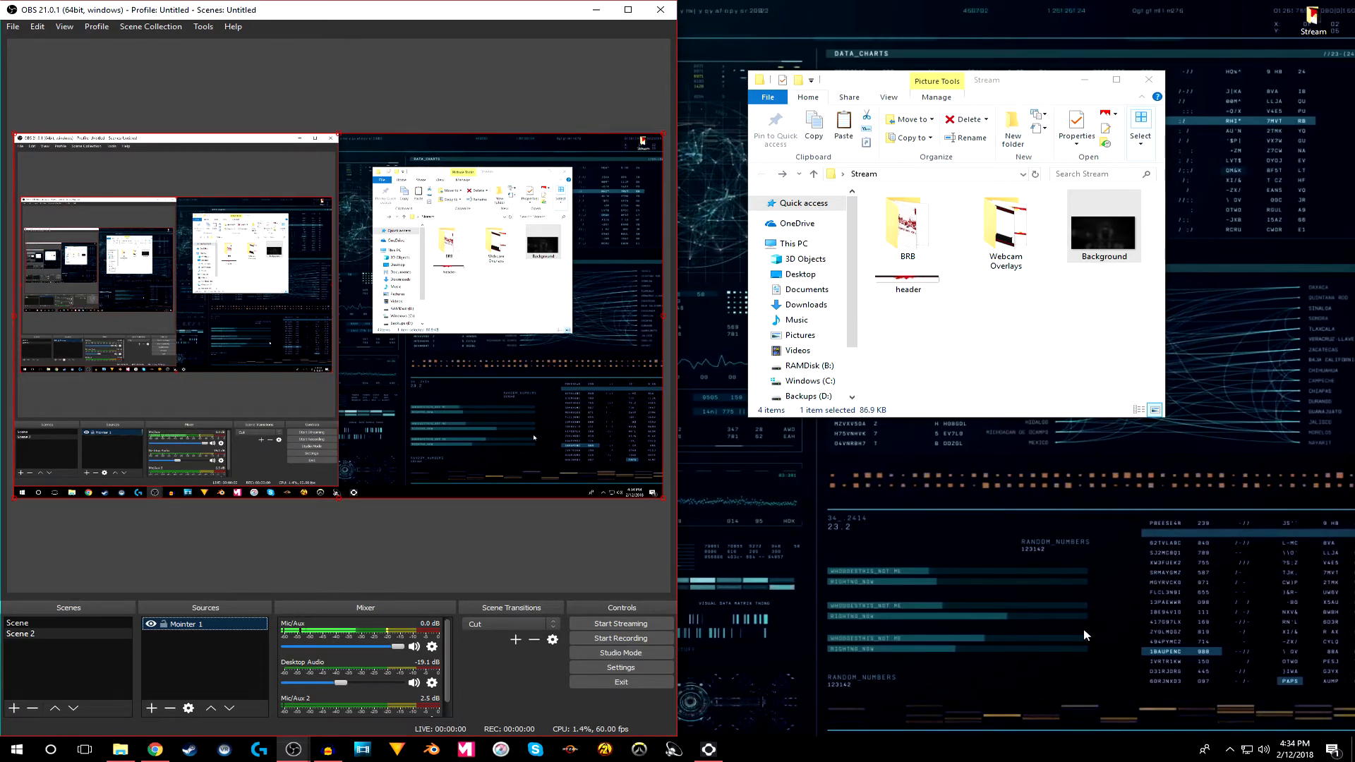
- Change the captured display of the Mointer 1 source to Display 1: 1280x1024
{"action": "double_click", "coordinate": [191, 625]}
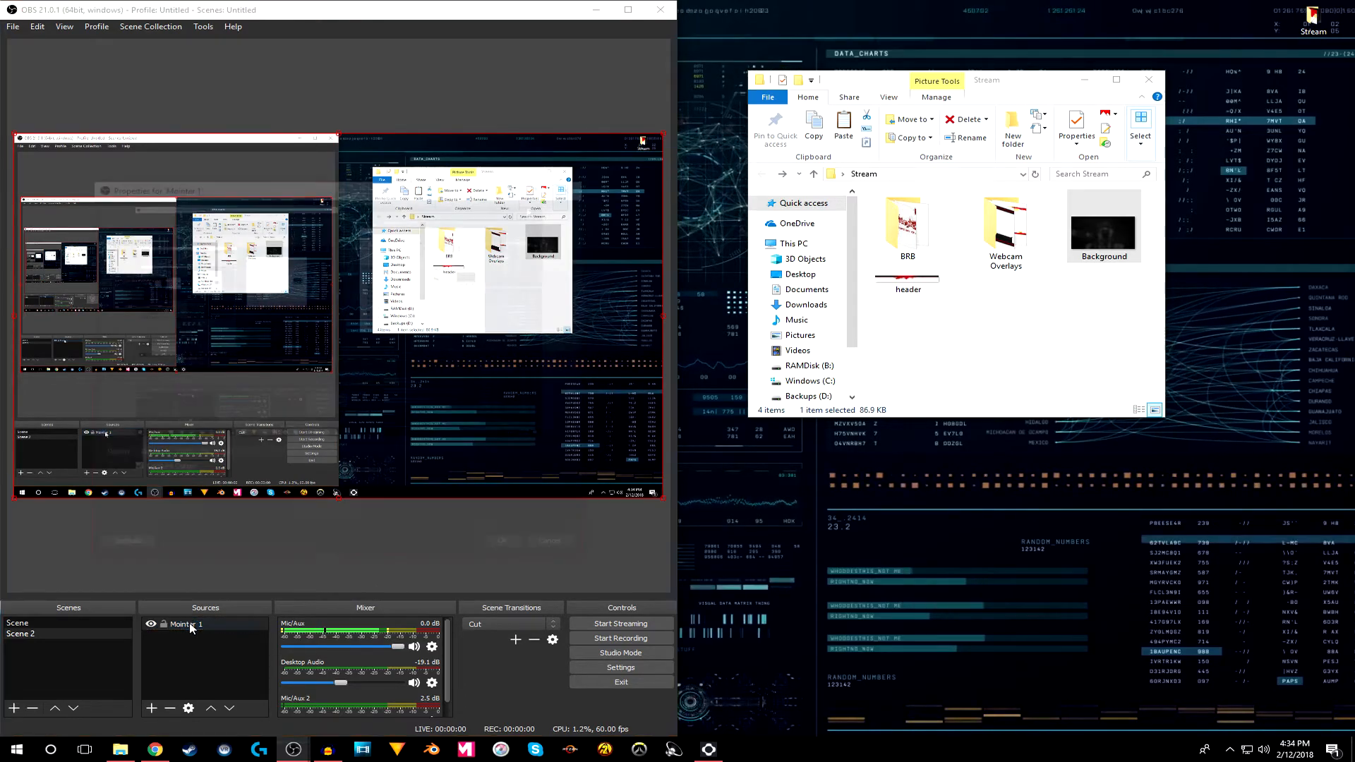
{"action": "left_click", "coordinate": [278, 456]}
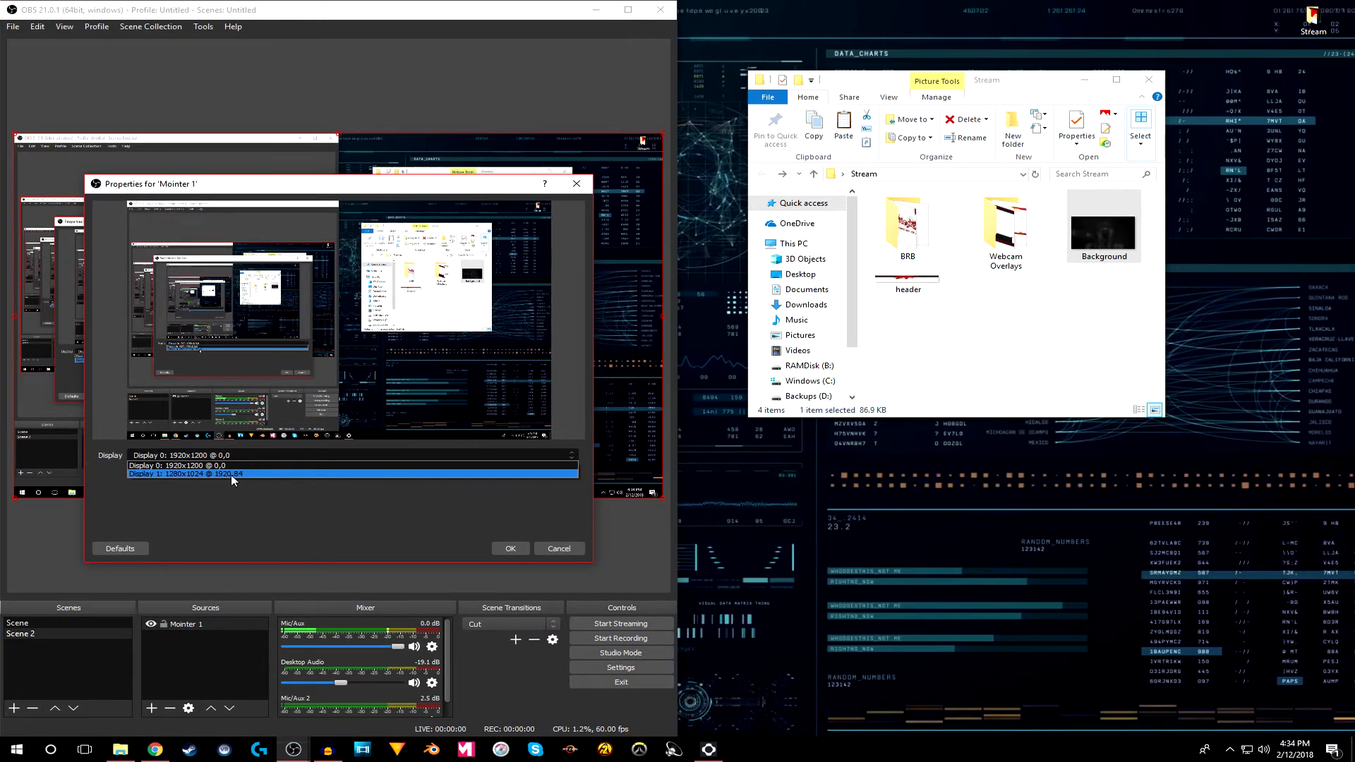
{"action": "left_click", "coordinate": [206, 473]}
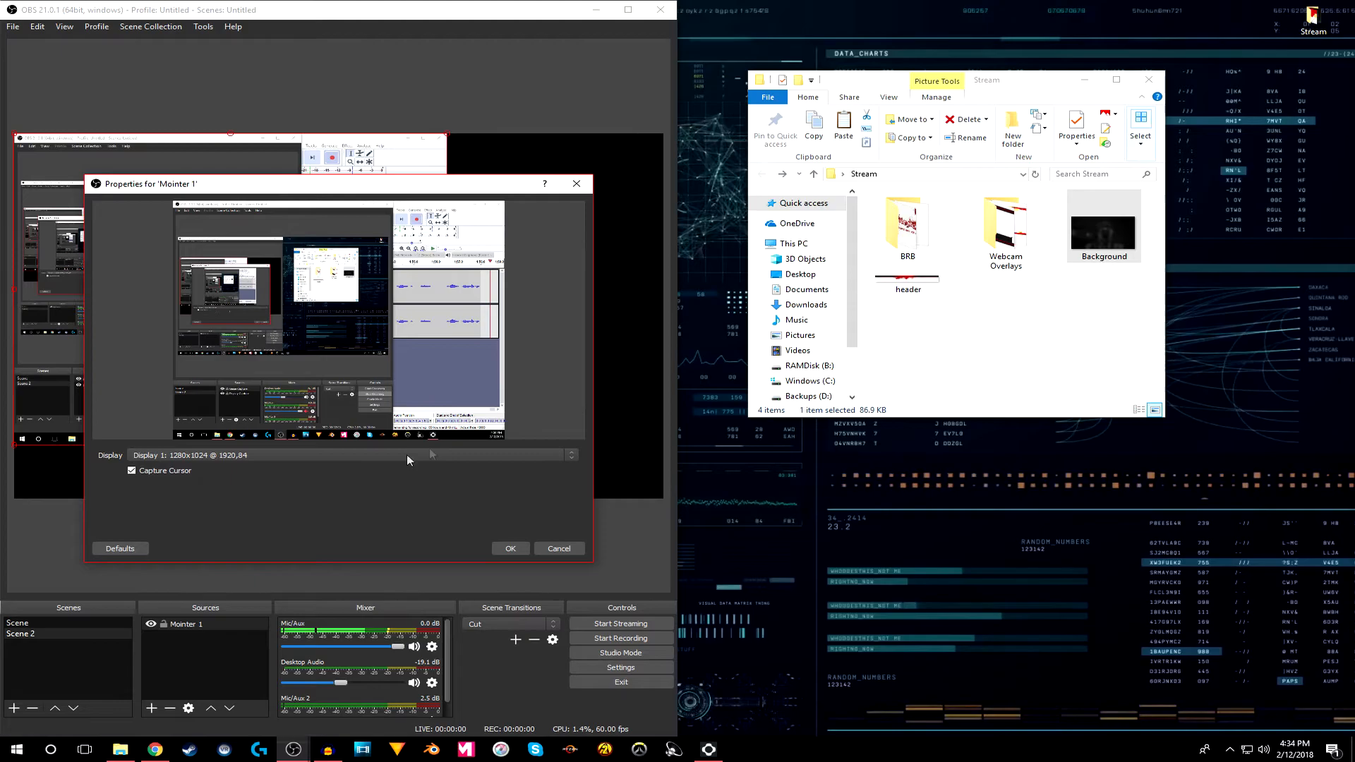
{"action": "left_click", "coordinate": [506, 552]}
- Enlarge the Mointer 1 capture to the full canvas height and centre it horizontally on the canvas
{"action": "left_click_drag", "start_coordinate": [271, 235], "coordinate": [363, 236]}
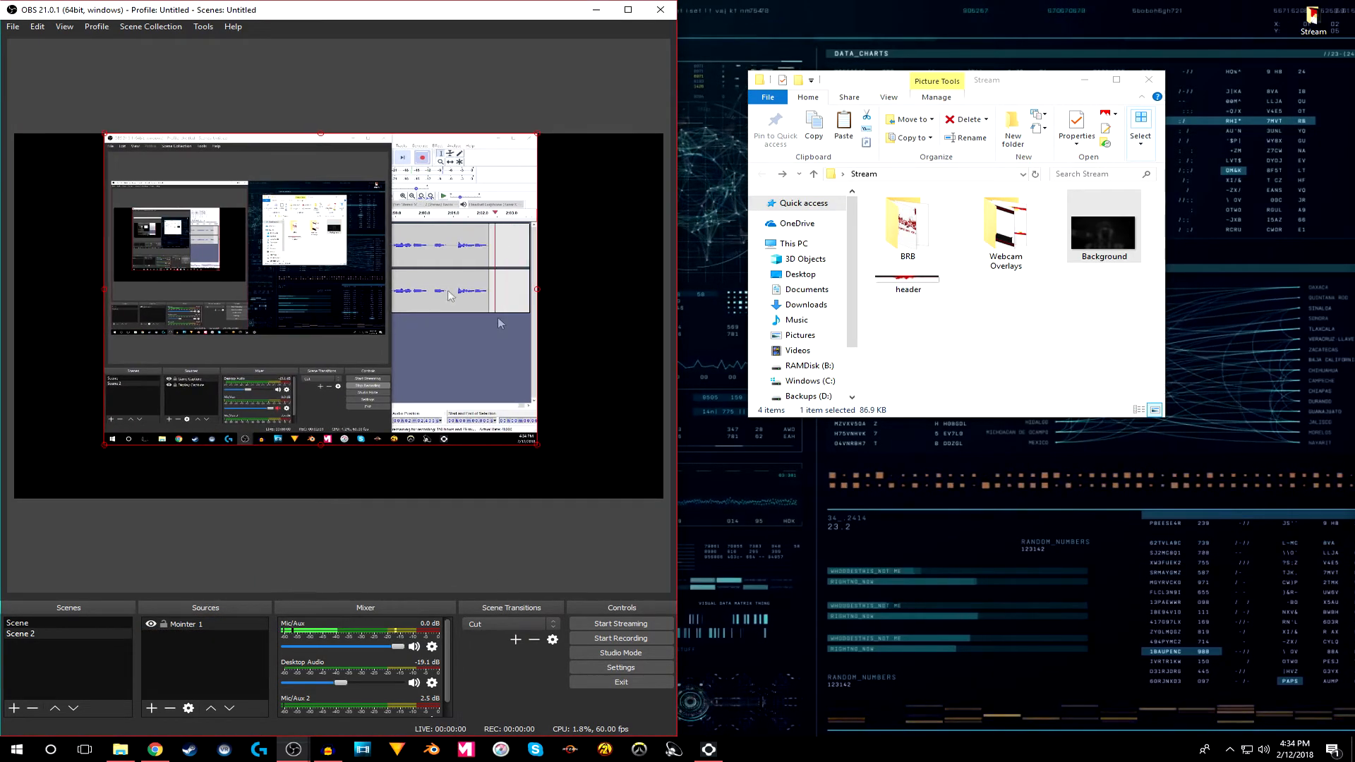
{"action": "left_click_drag", "start_coordinate": [538, 446], "coordinate": [612, 496]}
{"action": "left_click_drag", "start_coordinate": [432, 412], "coordinate": [409, 412]}
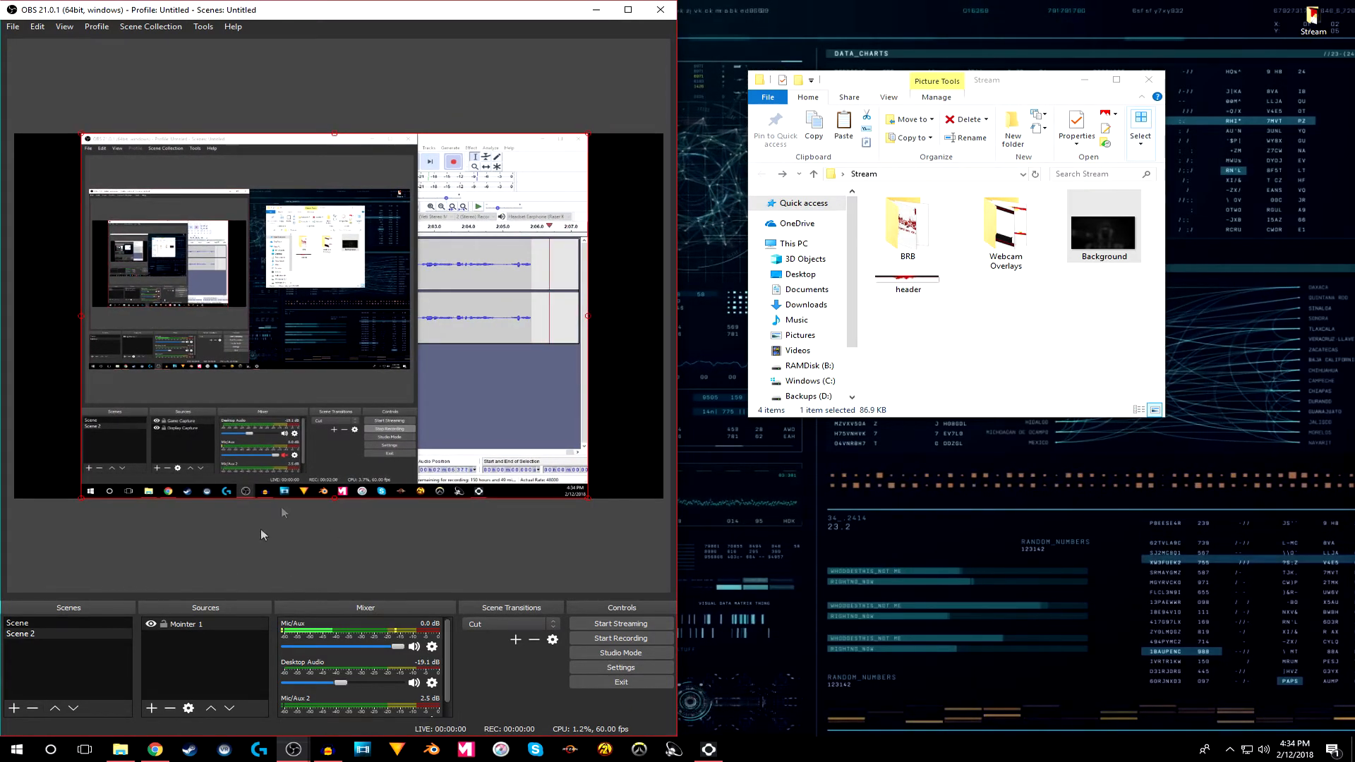
- Set the captured display of Mointer 1 to Display 0: 1920x1200 and shrink the capture to the canvas height
{"action": "double_click", "coordinate": [193, 620]}
{"action": "left_click", "coordinate": [267, 456]}
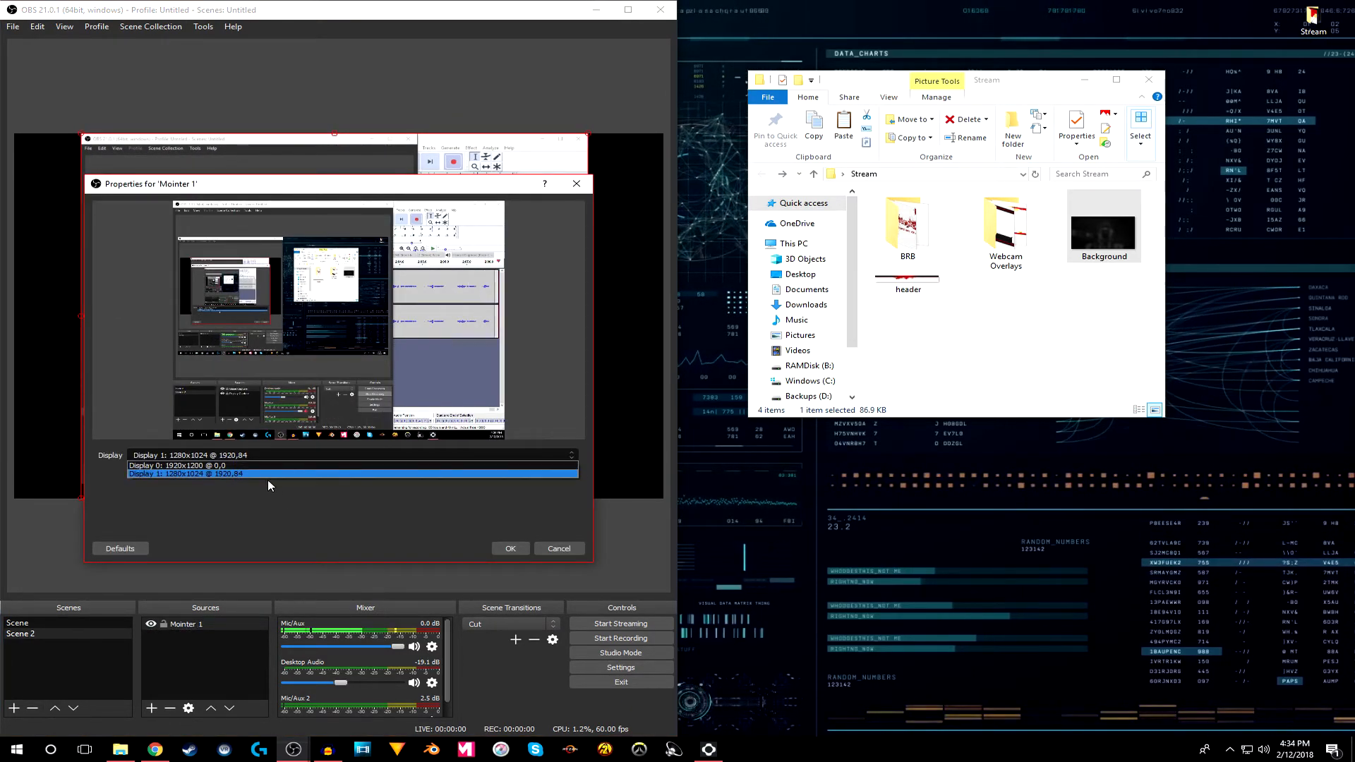
{"action": "left_click", "coordinate": [259, 465]}
{"action": "left_click", "coordinate": [512, 549]}
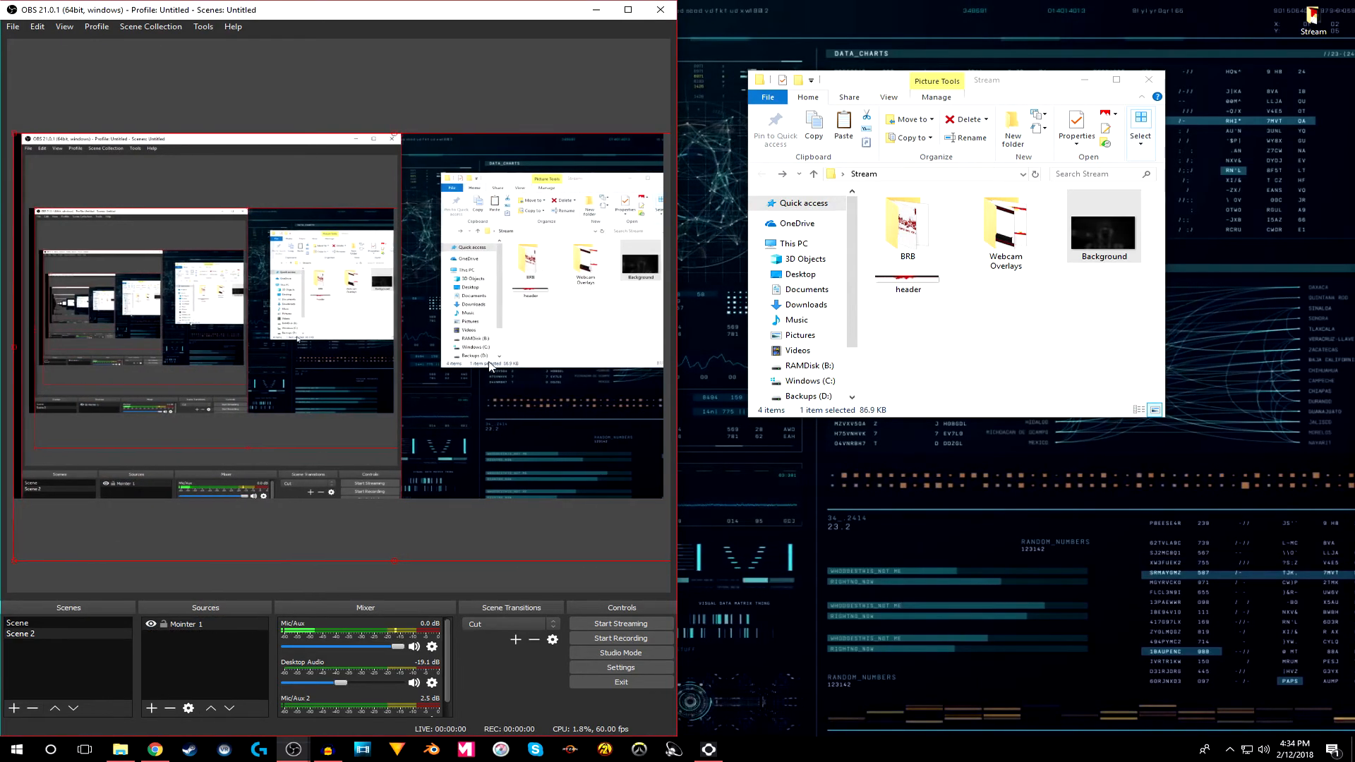
{"action": "left_click_drag", "start_coordinate": [395, 561], "coordinate": [392, 502]}
- Open the video settings and examine the base canvas resolution and the available output resolutions
{"action": "left_click", "coordinate": [642, 655]}
{"action": "left_click", "coordinate": [643, 655]}
{"action": "left_click", "coordinate": [621, 669]}
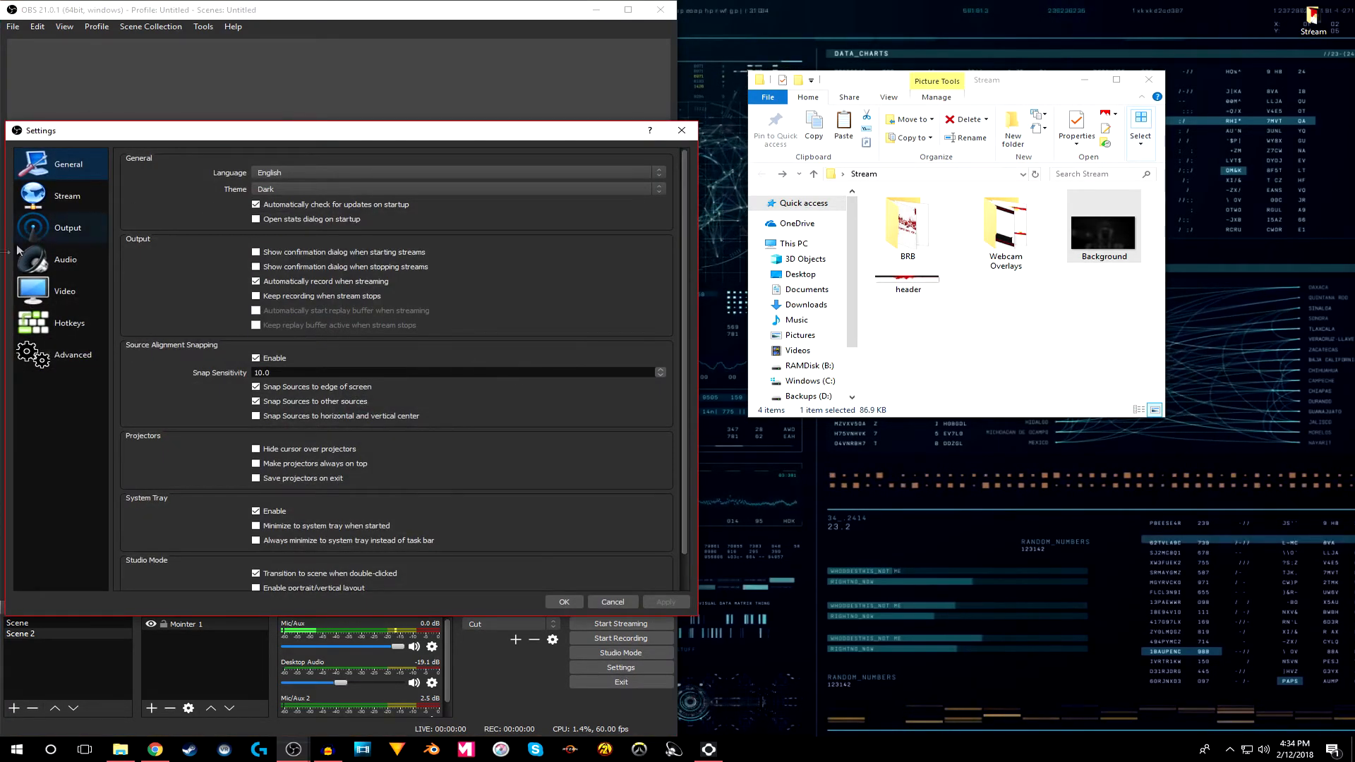
{"action": "left_click", "coordinate": [53, 293]}
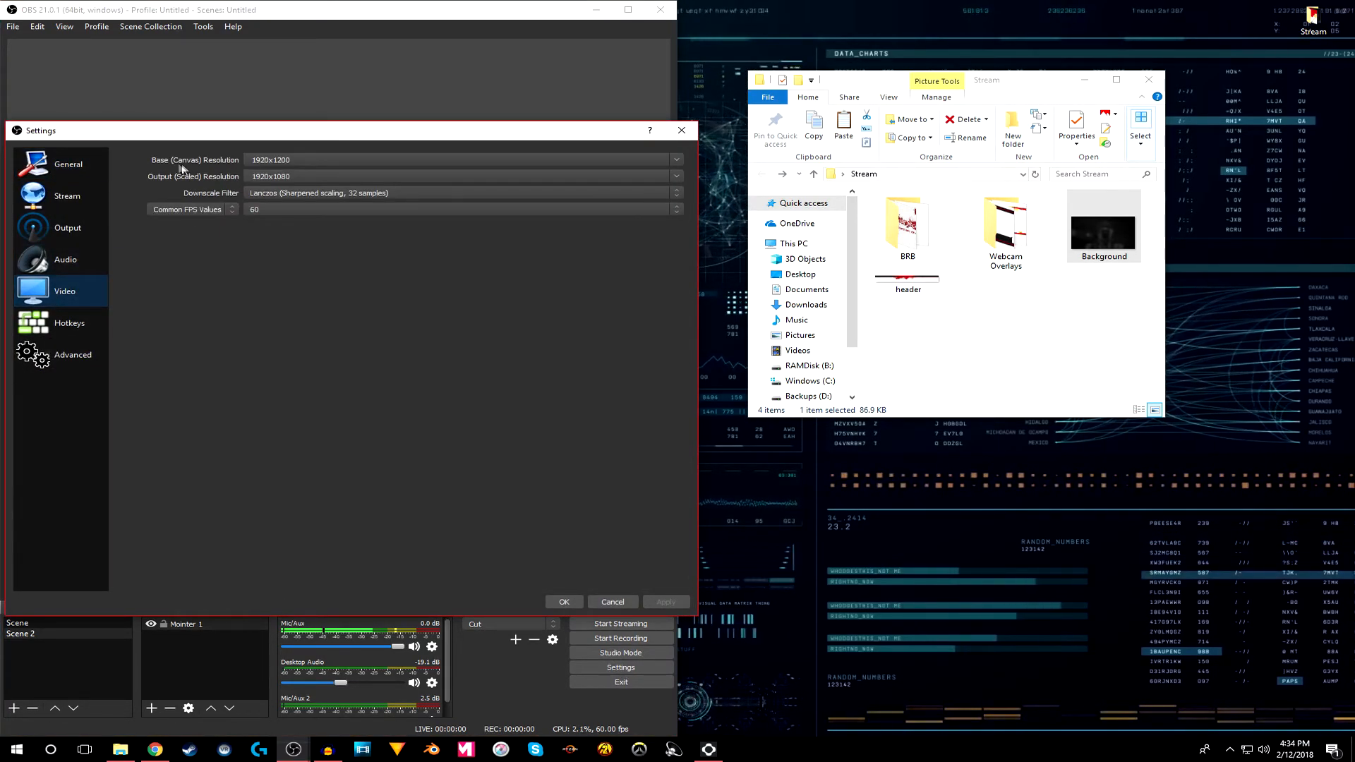
{"action": "left_click", "coordinate": [293, 160]}
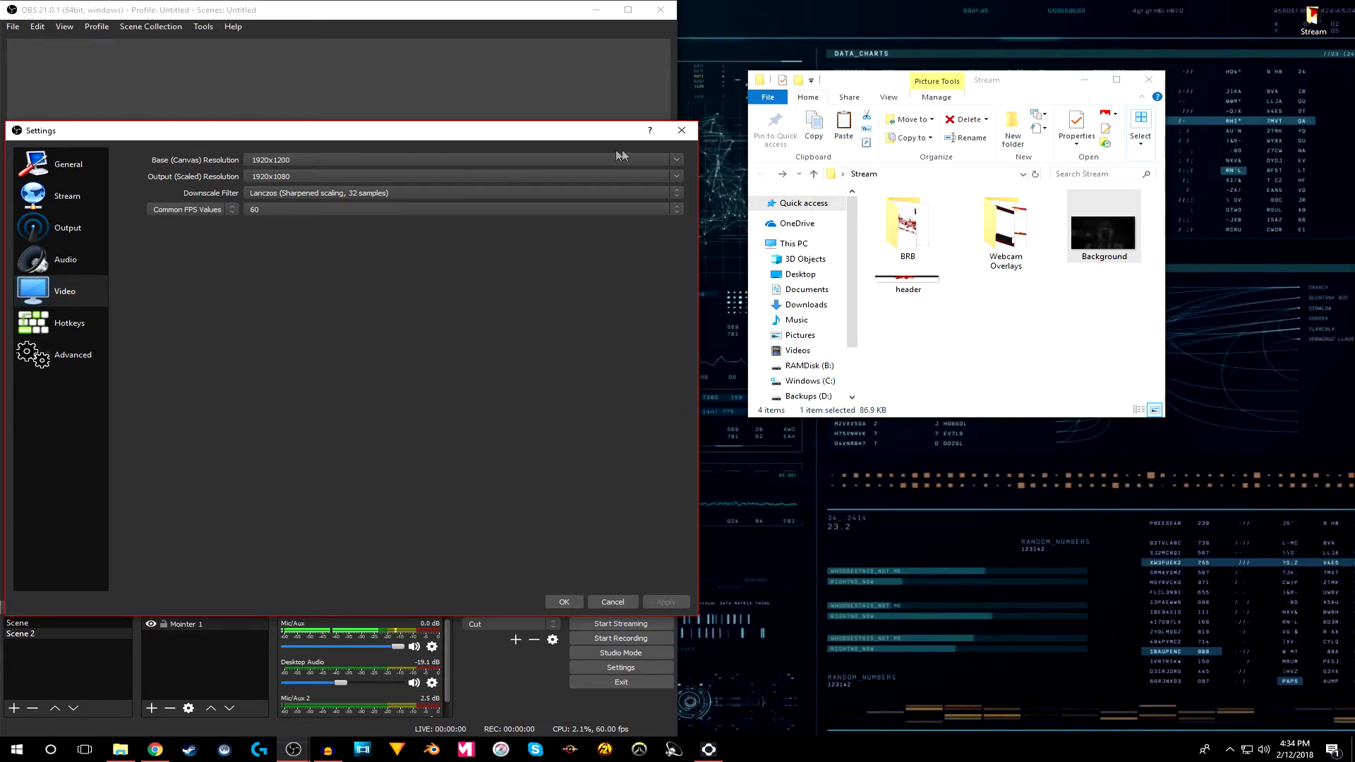
{"action": "left_click", "coordinate": [677, 161]}
{"action": "left_click", "coordinate": [676, 161]}
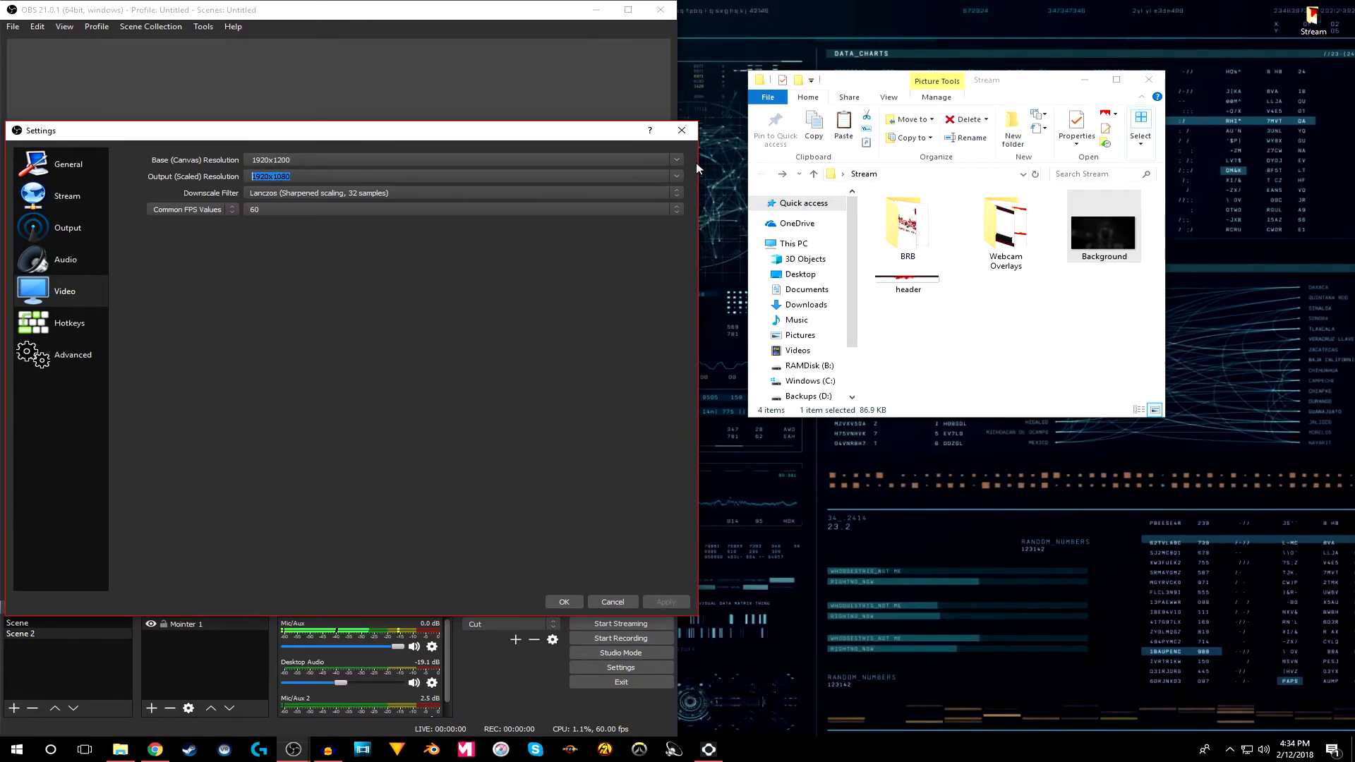
{"action": "left_click", "coordinate": [676, 177]}
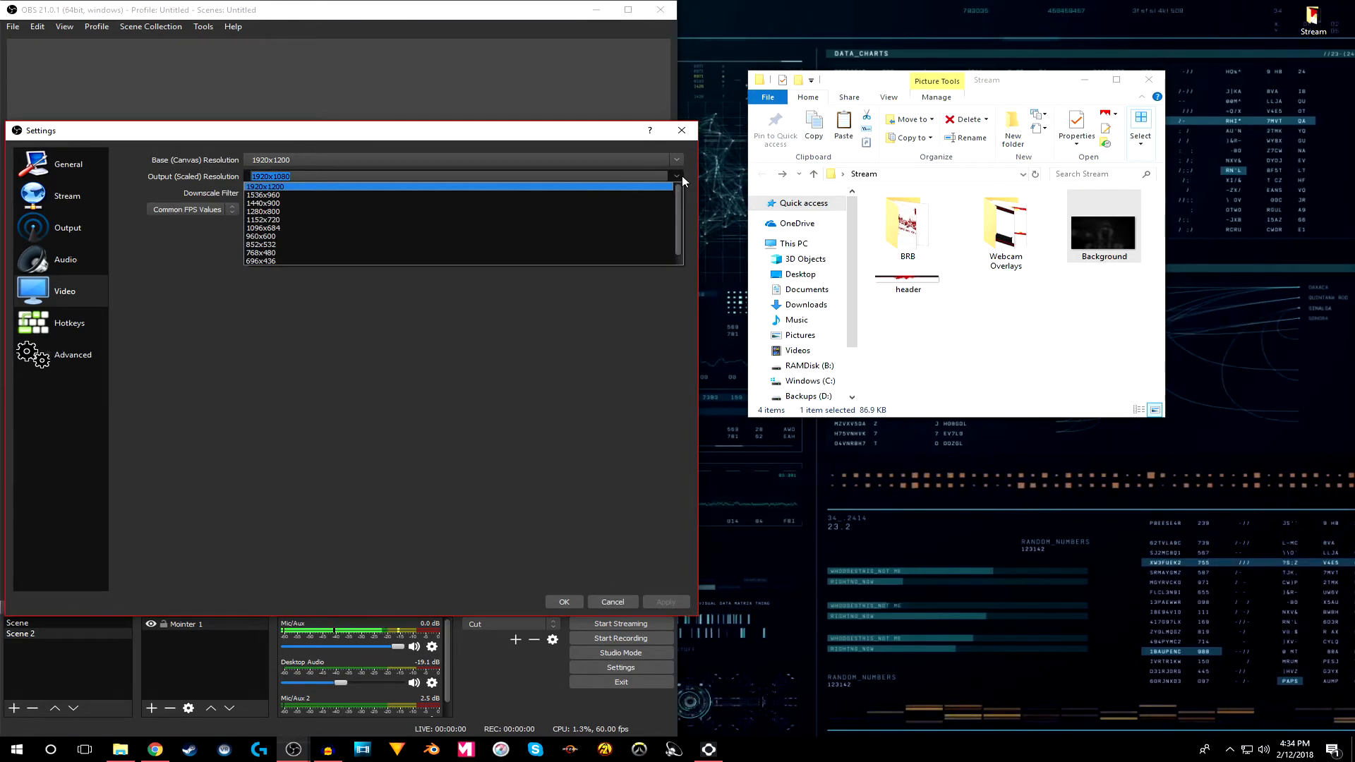
{"action": "left_click", "coordinate": [521, 405]}
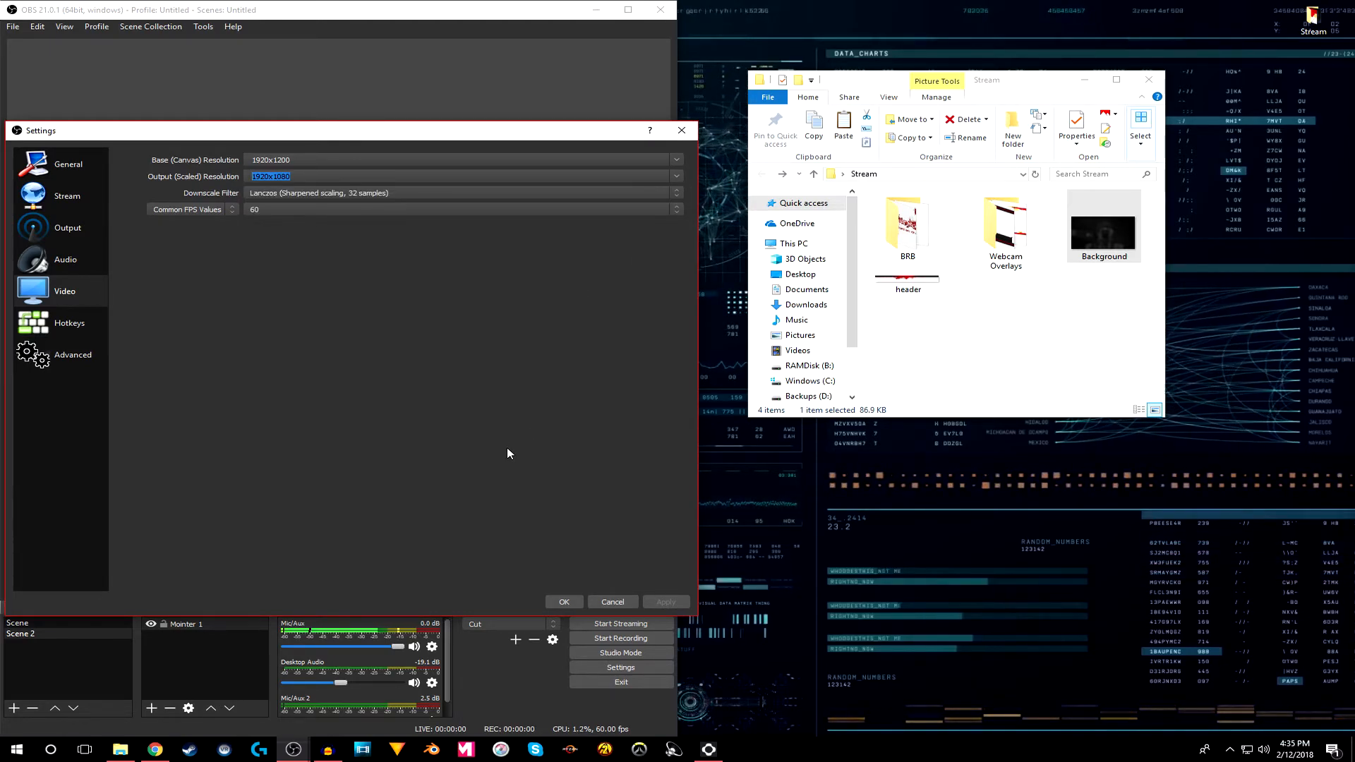
- Examine the downscale filter and the common FPS choices, and close the settings without saving changes
{"action": "left_click", "coordinate": [270, 194]}
{"action": "left_click", "coordinate": [267, 193]}
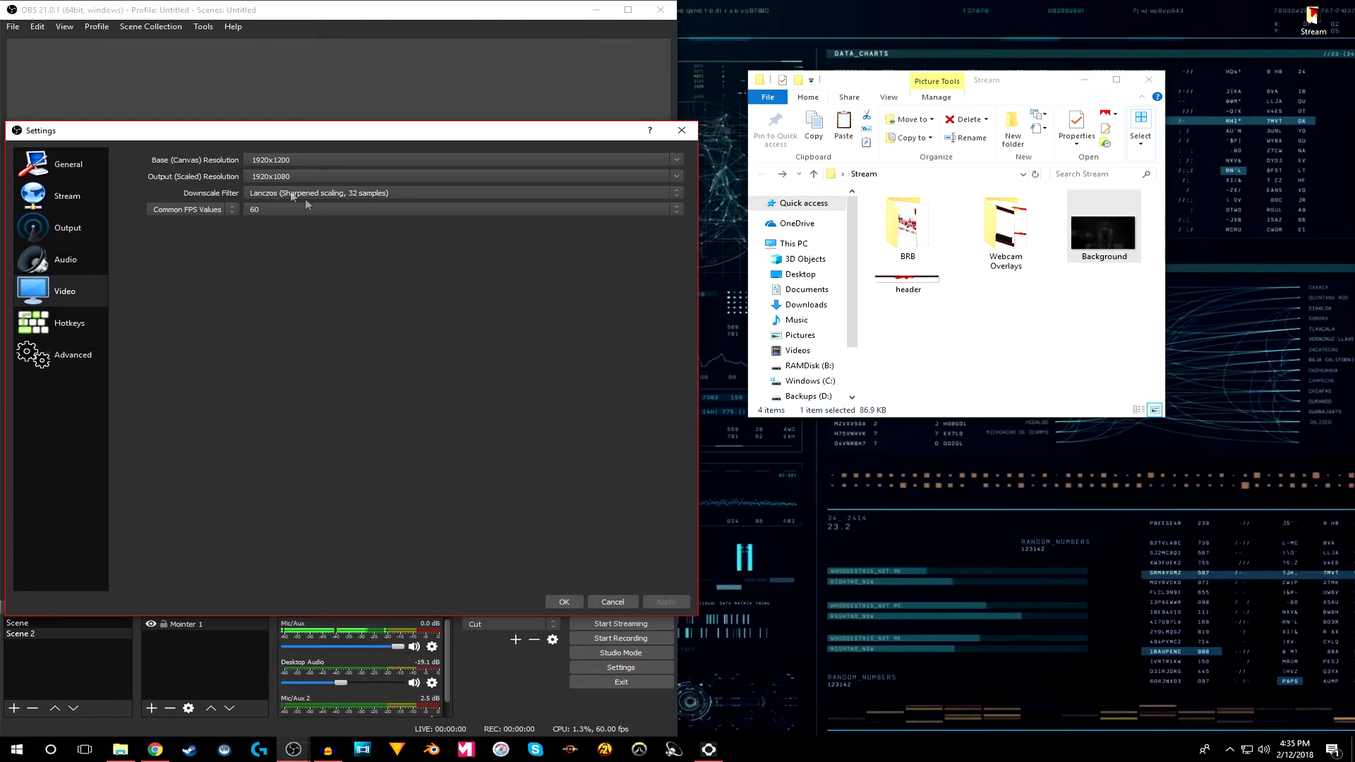
{"action": "left_click", "coordinate": [678, 211]}
{"action": "left_click", "coordinate": [679, 210]}
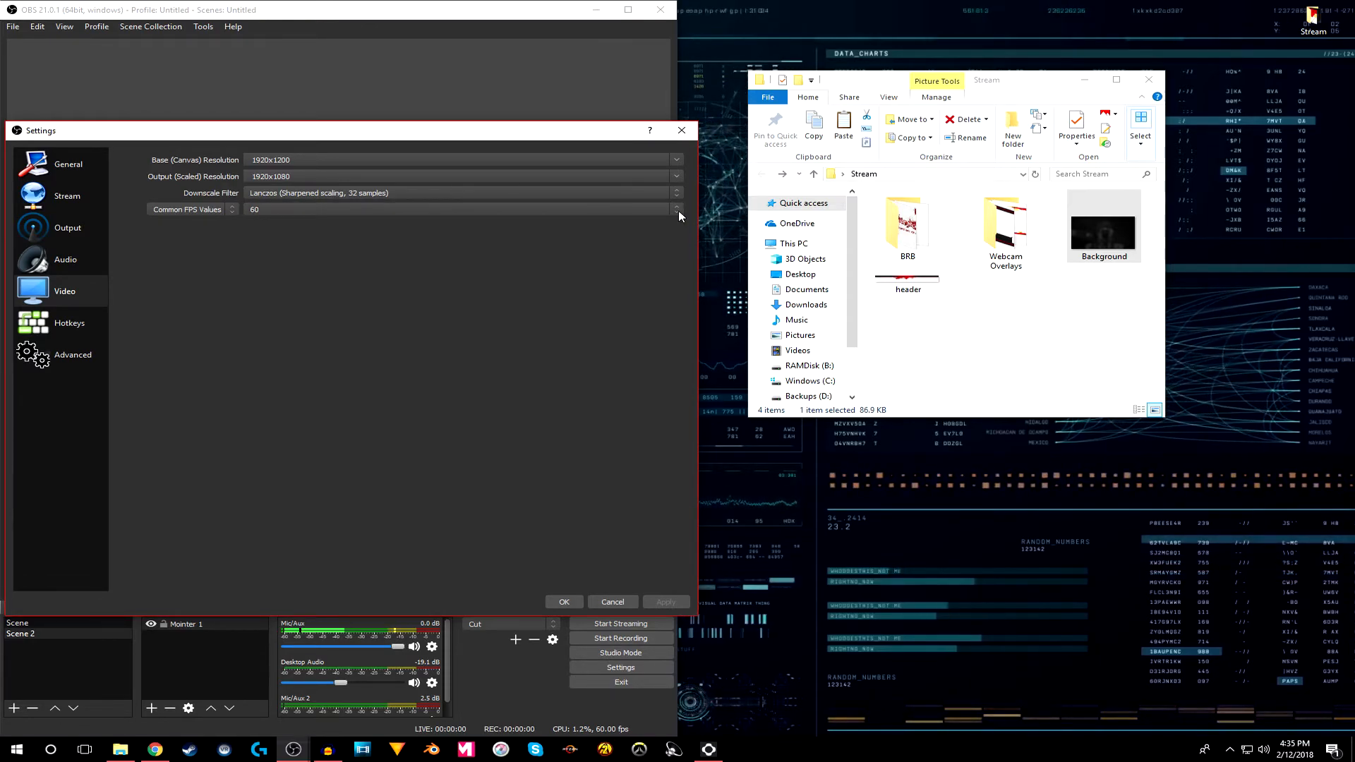
{"action": "left_click", "coordinate": [679, 211]}
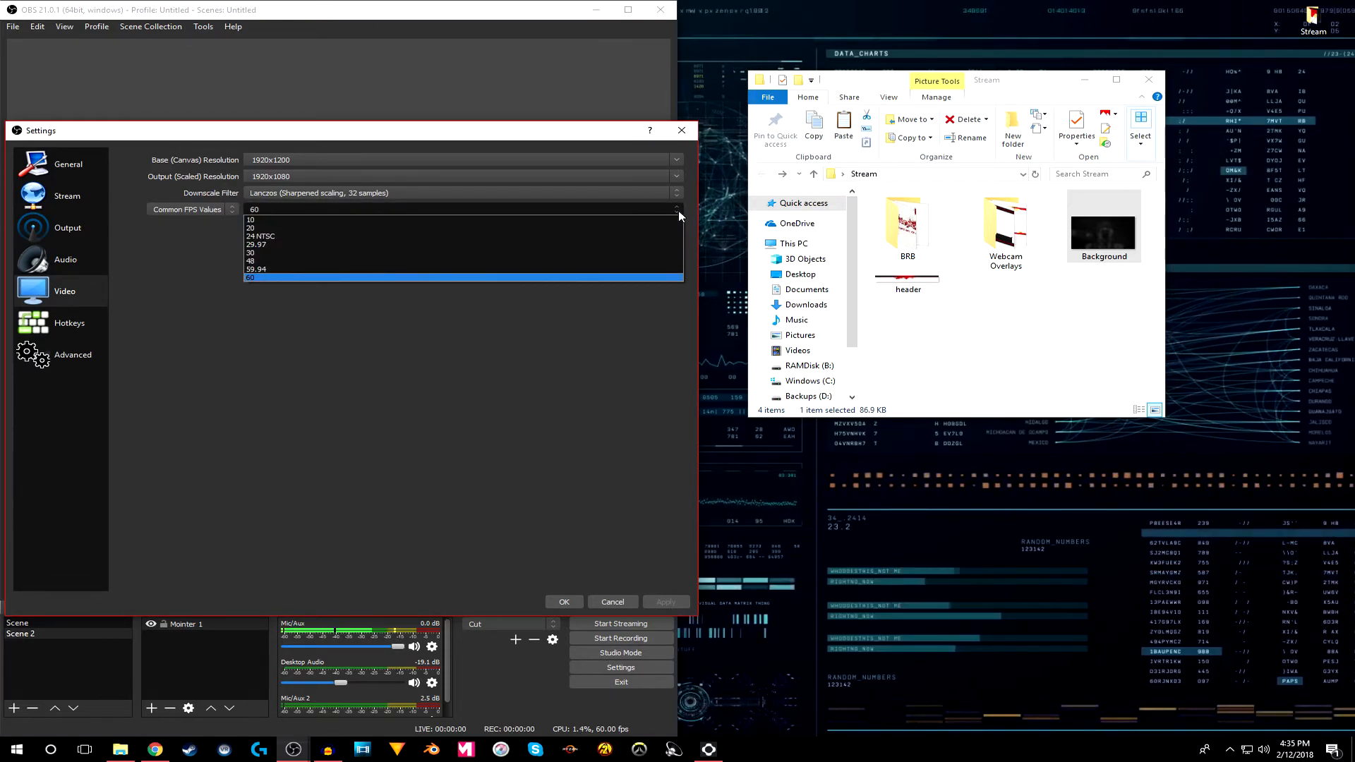
{"action": "left_click", "coordinate": [679, 211]}
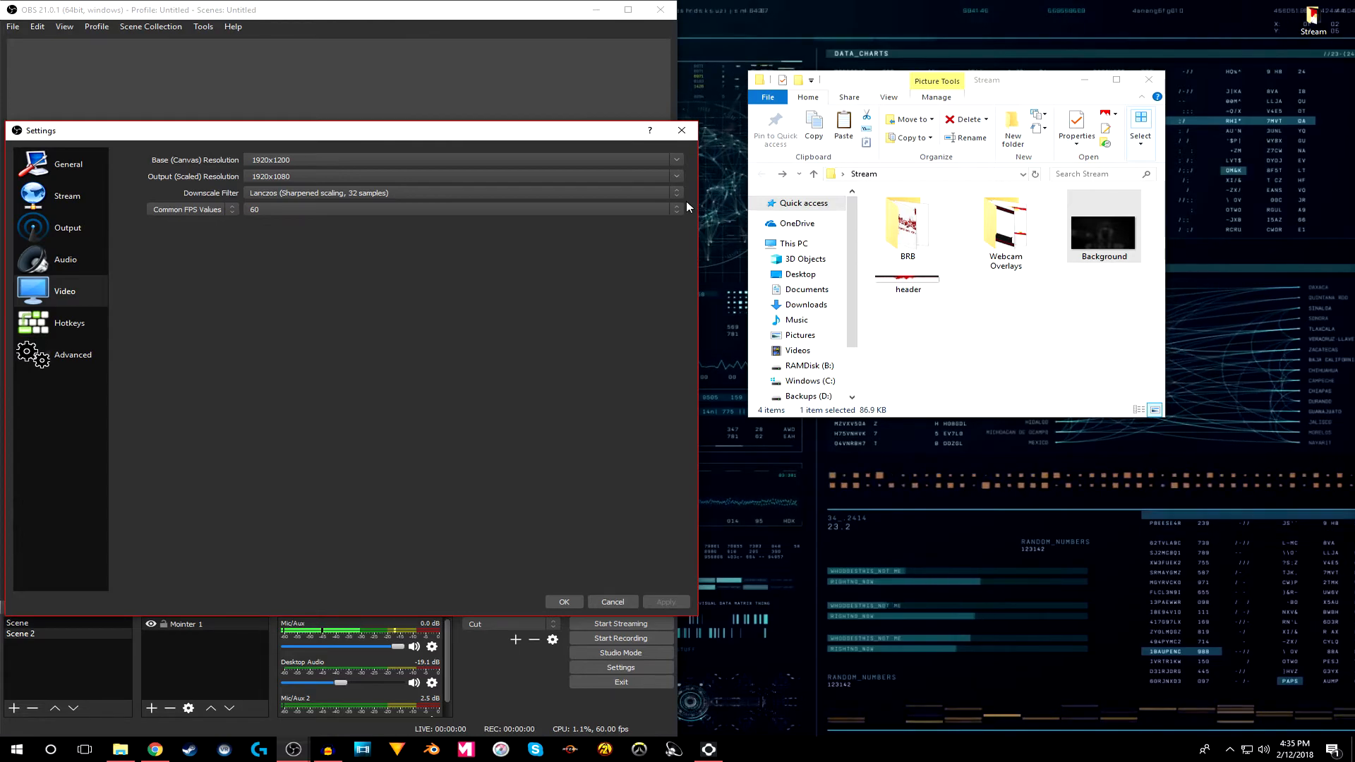
{"action": "left_click", "coordinate": [681, 130]}
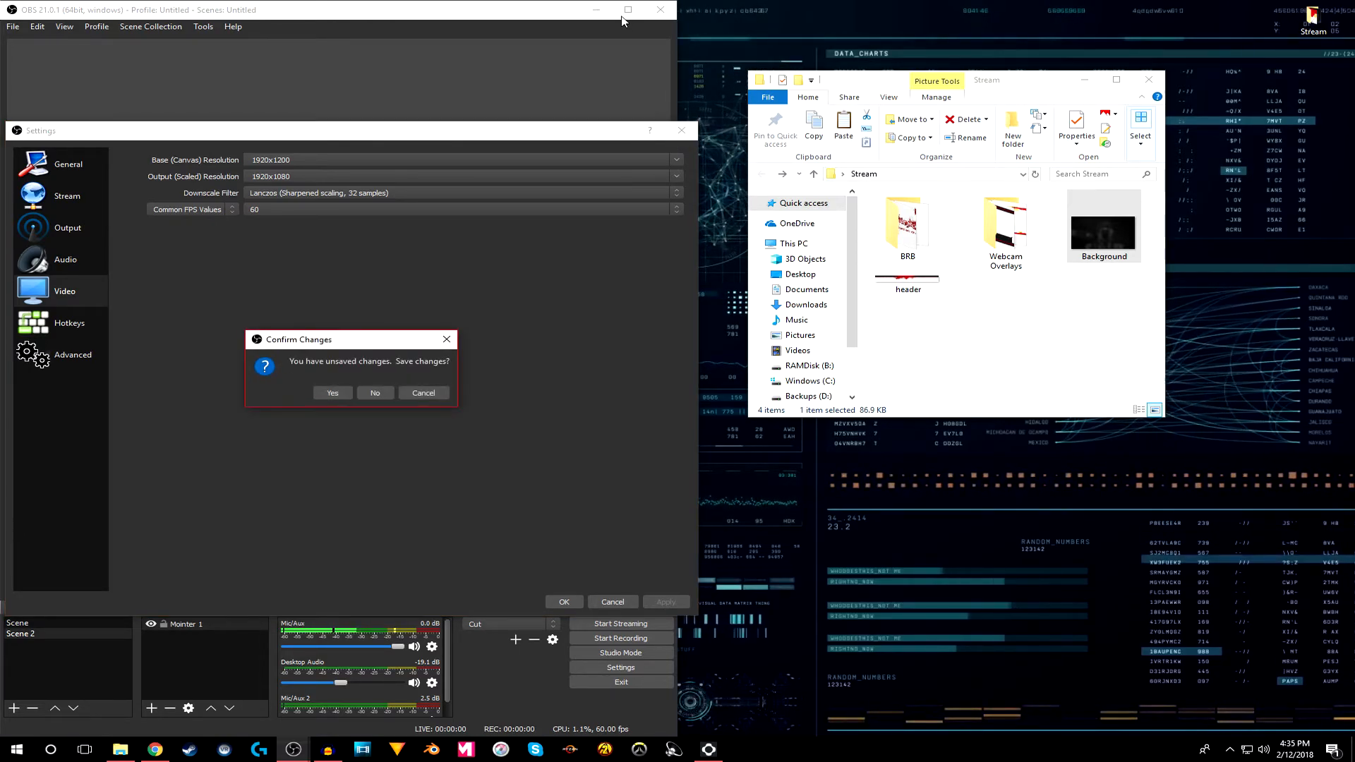
{"action": "left_click", "coordinate": [369, 393]}
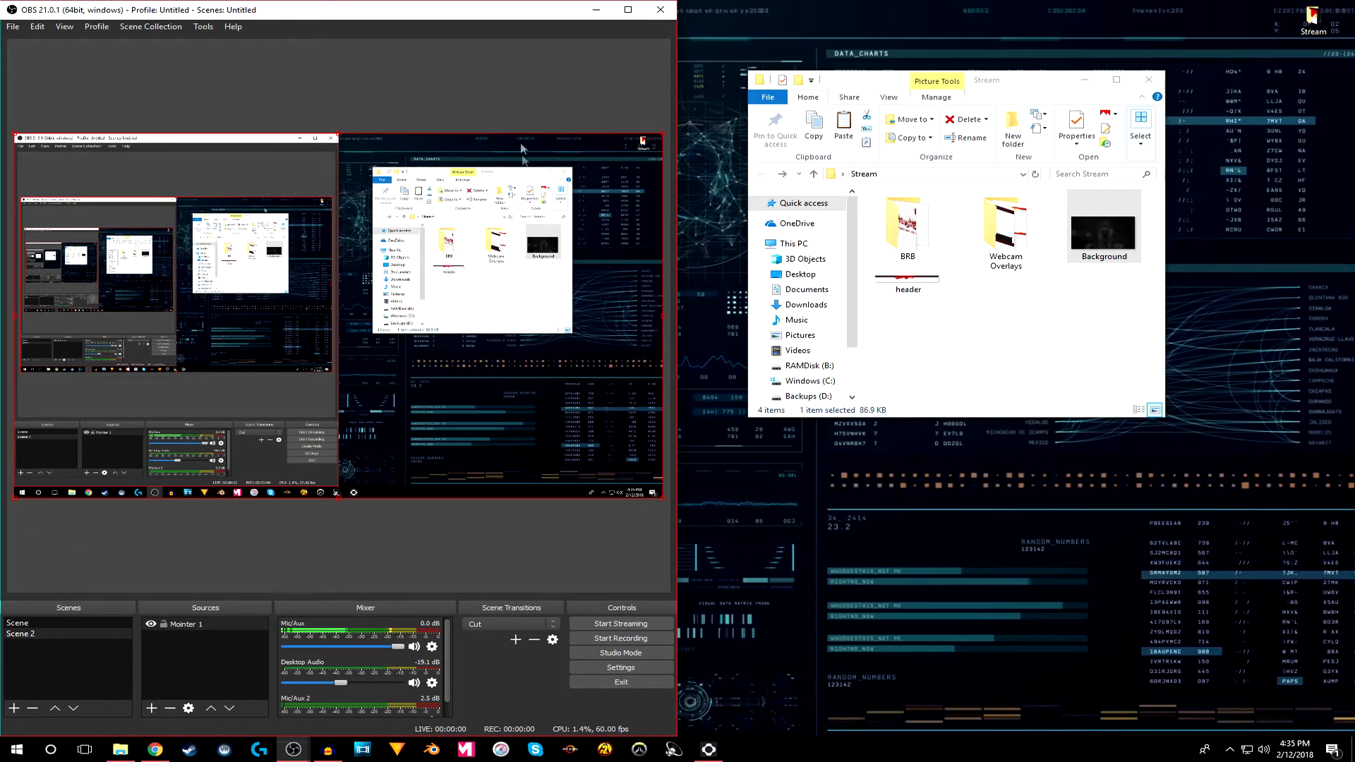
{"action": "left_click", "coordinate": [152, 708]}
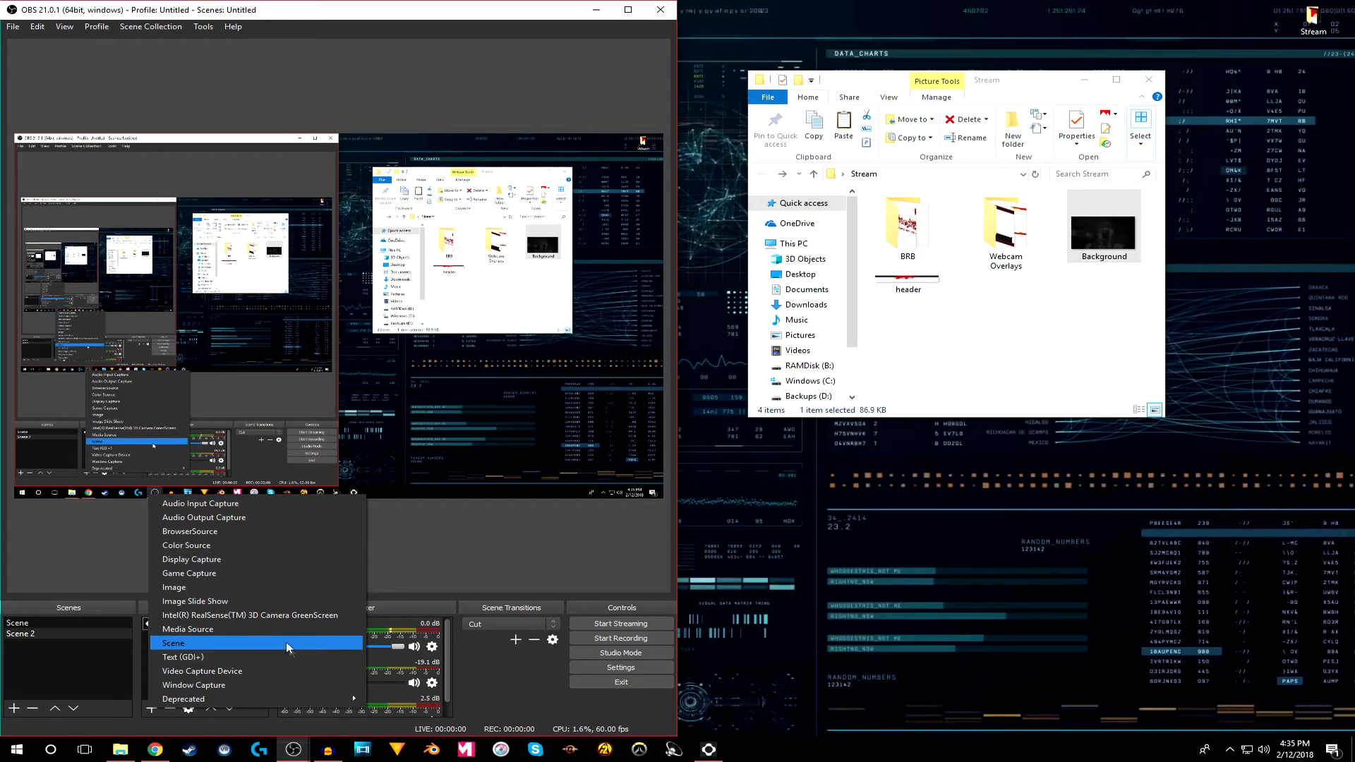
{"action": "left_click", "coordinate": [147, 675]}
{"action": "right_click", "coordinate": [171, 667]}
{"action": "left_click", "coordinate": [147, 684]}
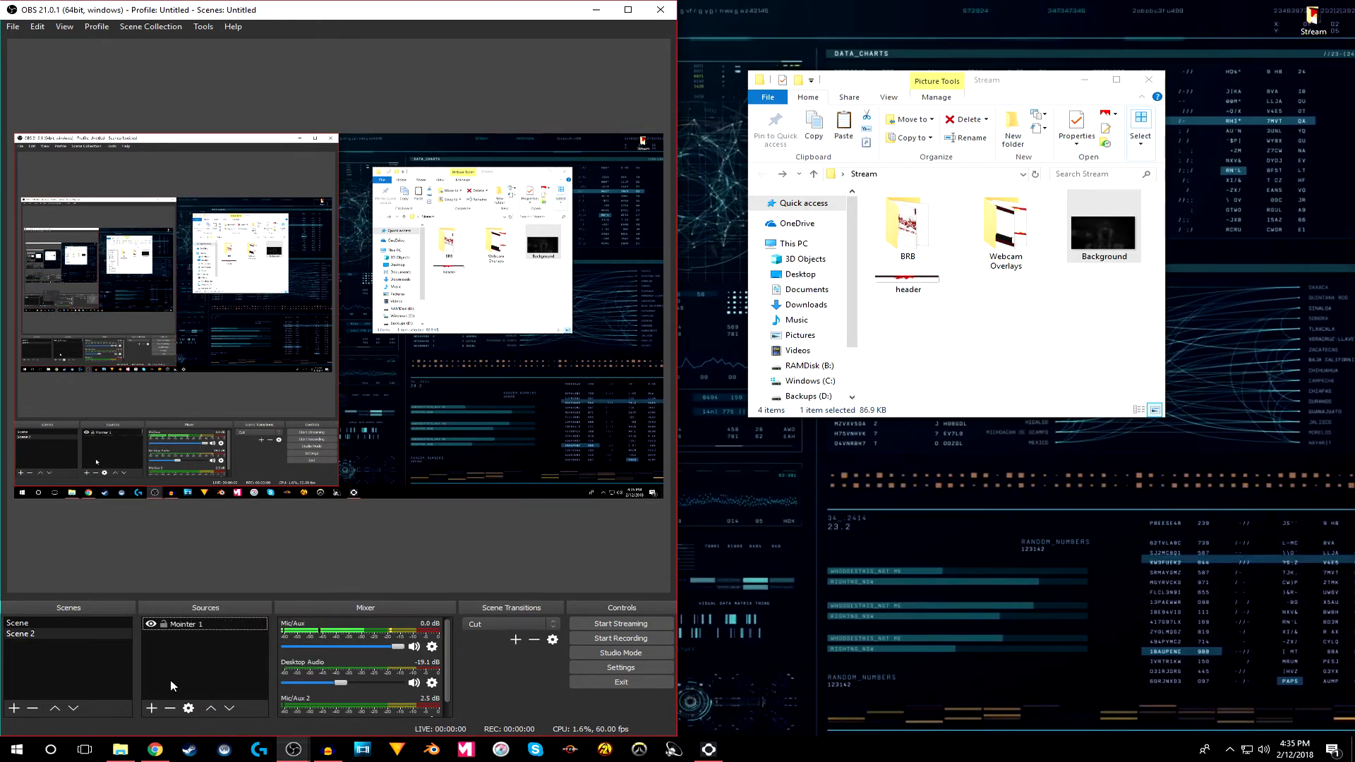
- Add a new Image source named "Headers" to Scene 2
{"action": "right_click", "coordinate": [216, 668]}
{"action": "mouse_move", "coordinate": [248, 577]}
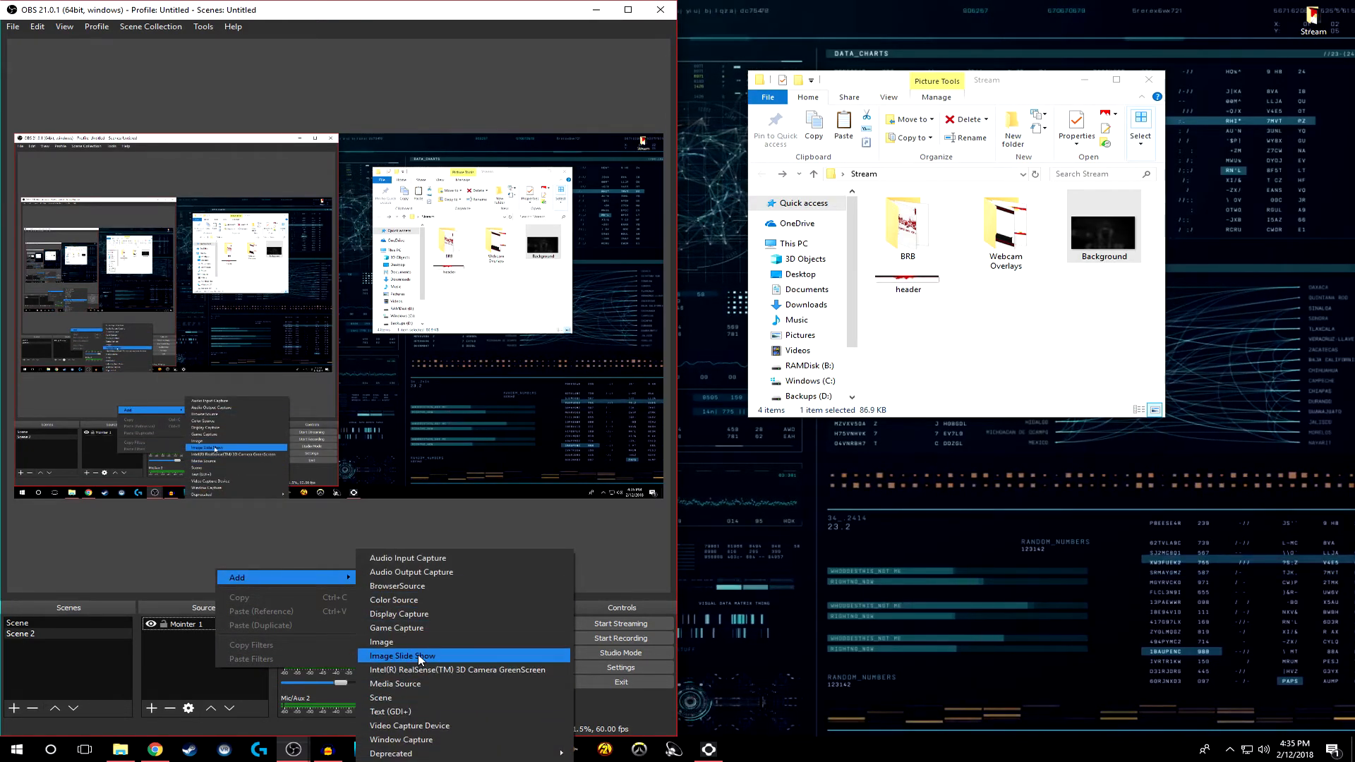
{"action": "left_click", "coordinate": [395, 642]}
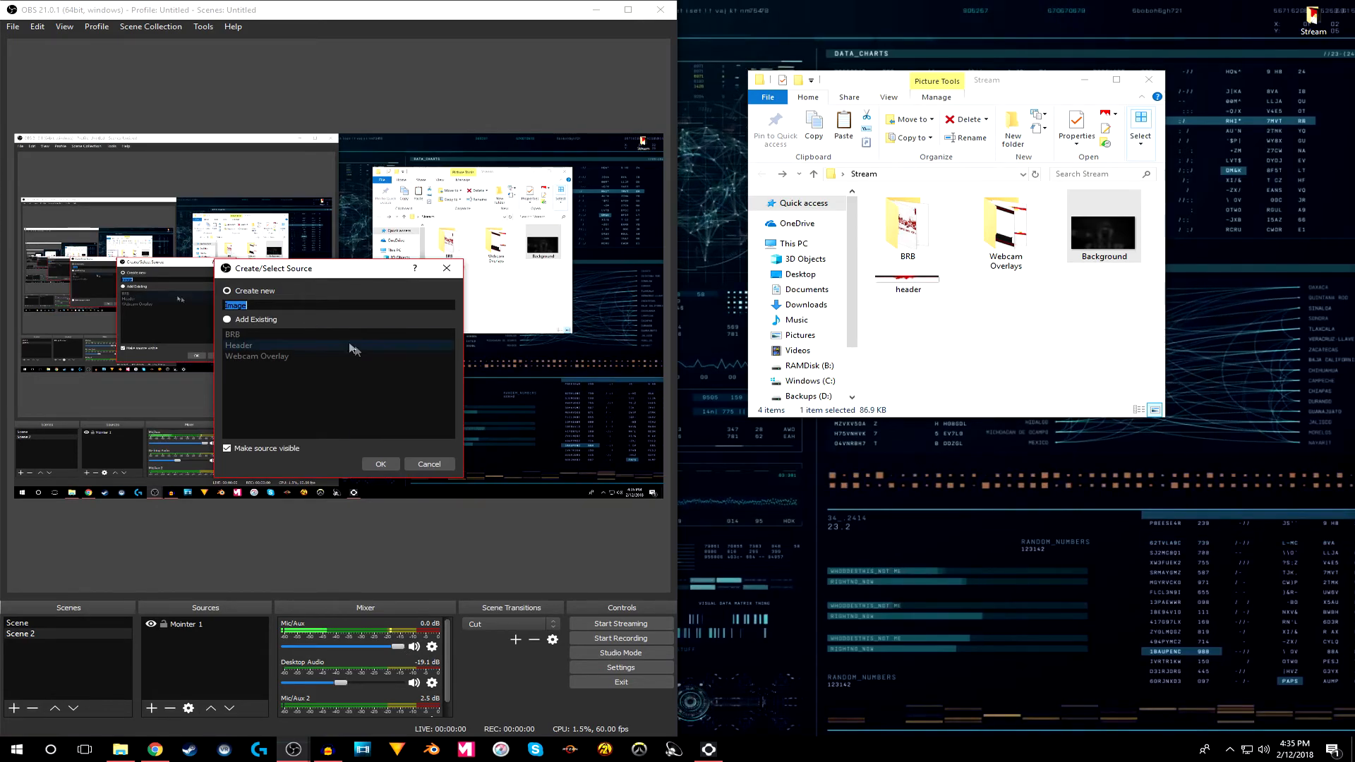
{"action": "key", "text": "BackSpace"}
{"action": "key", "text": "BackSpace"}
{"action": "type", "text": "der"}
{"action": "key", "text": "Return"}
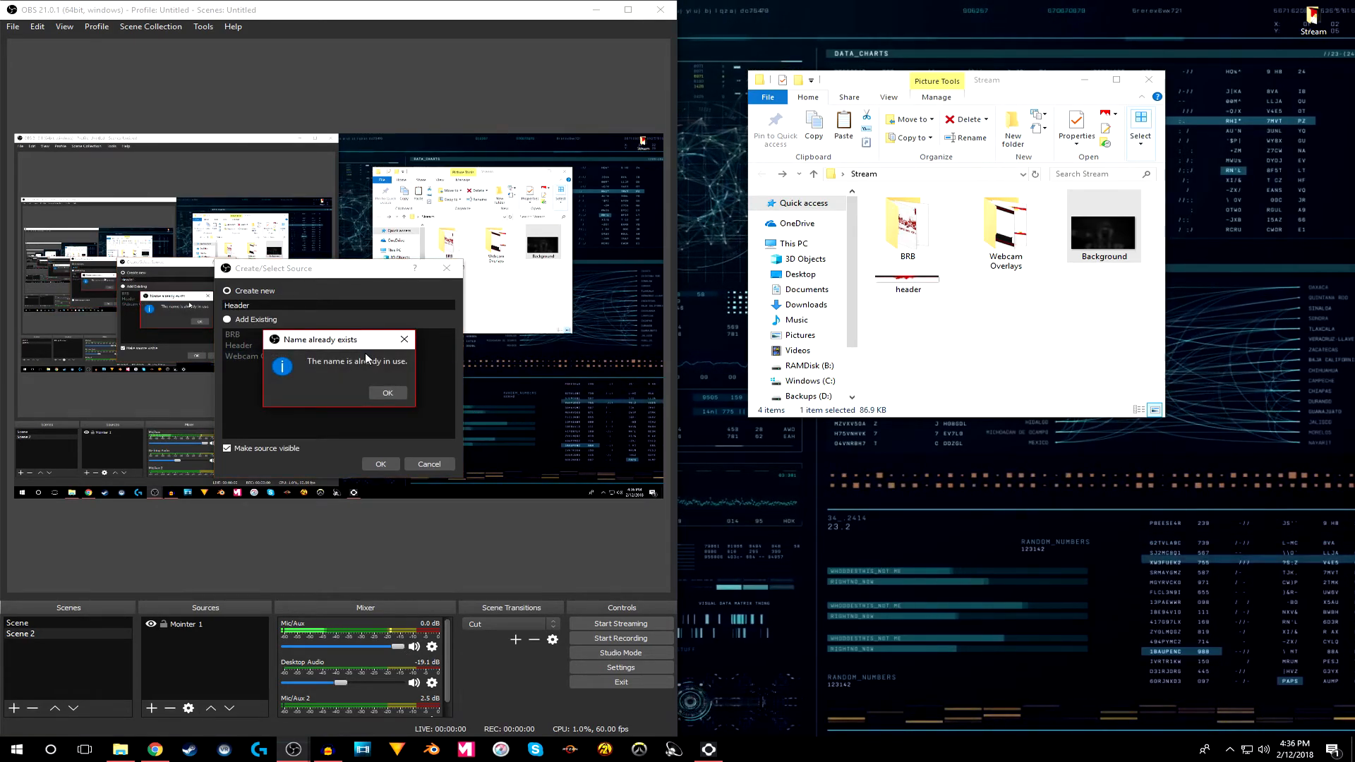
{"action": "left_click", "coordinate": [392, 385]}
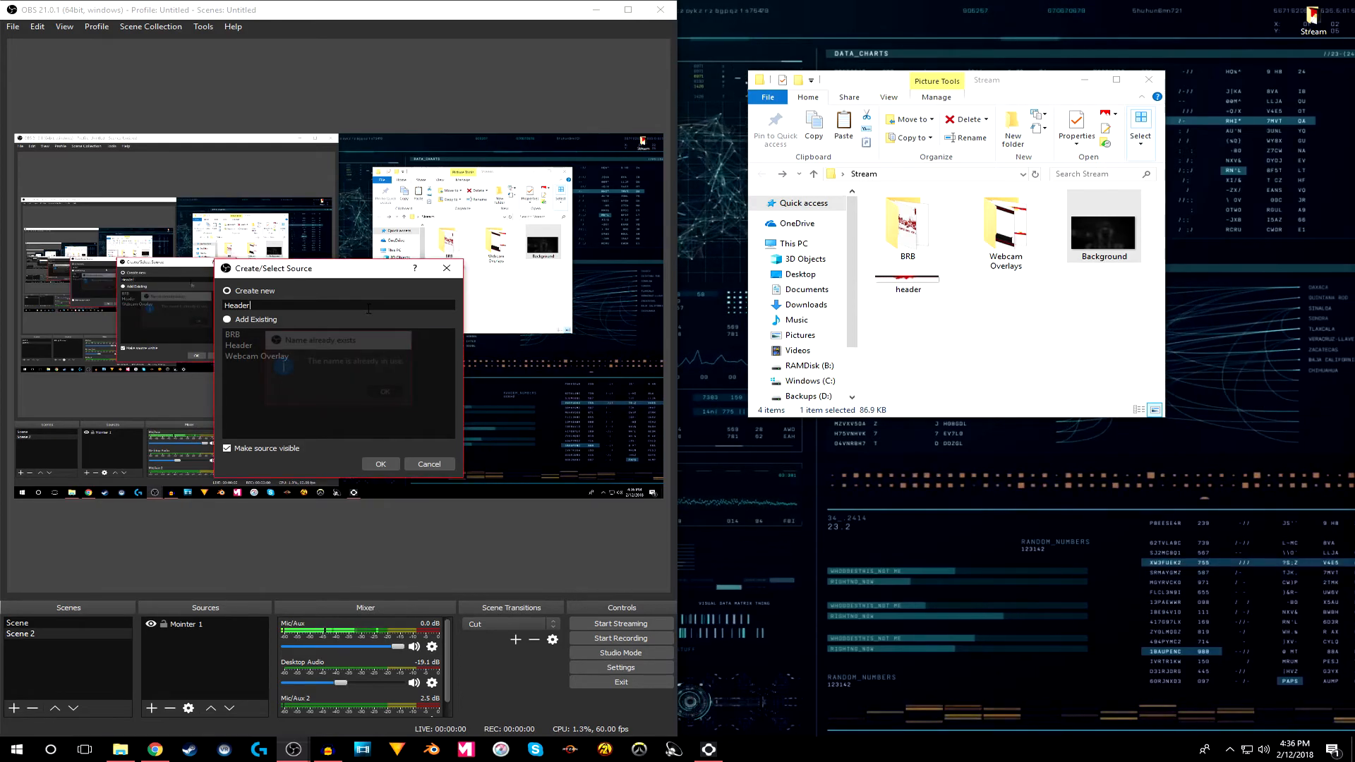
{"action": "type", "text": "s"}
{"action": "key", "text": "Return"}
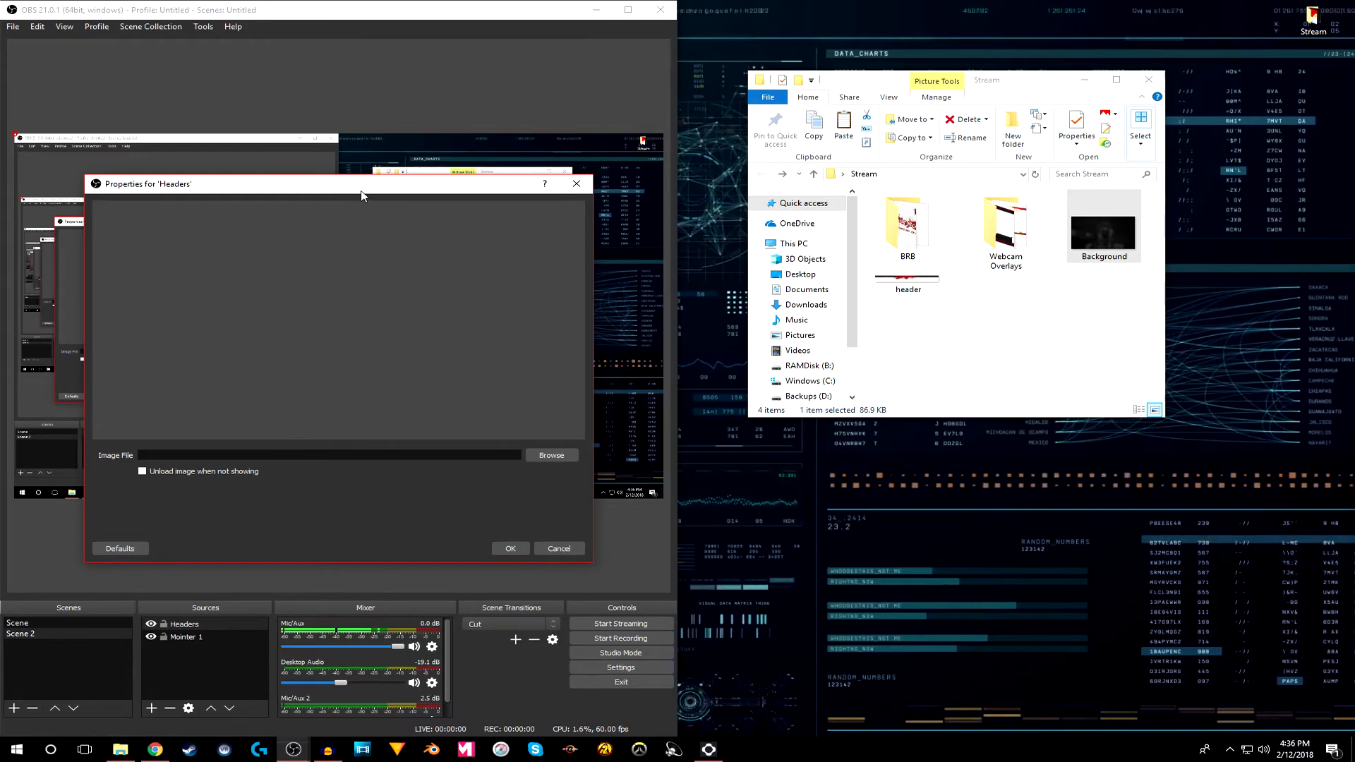
- Try to drop the header file from the open Stream folder window into the image properties of Headers
{"action": "left_click", "coordinate": [545, 454]}
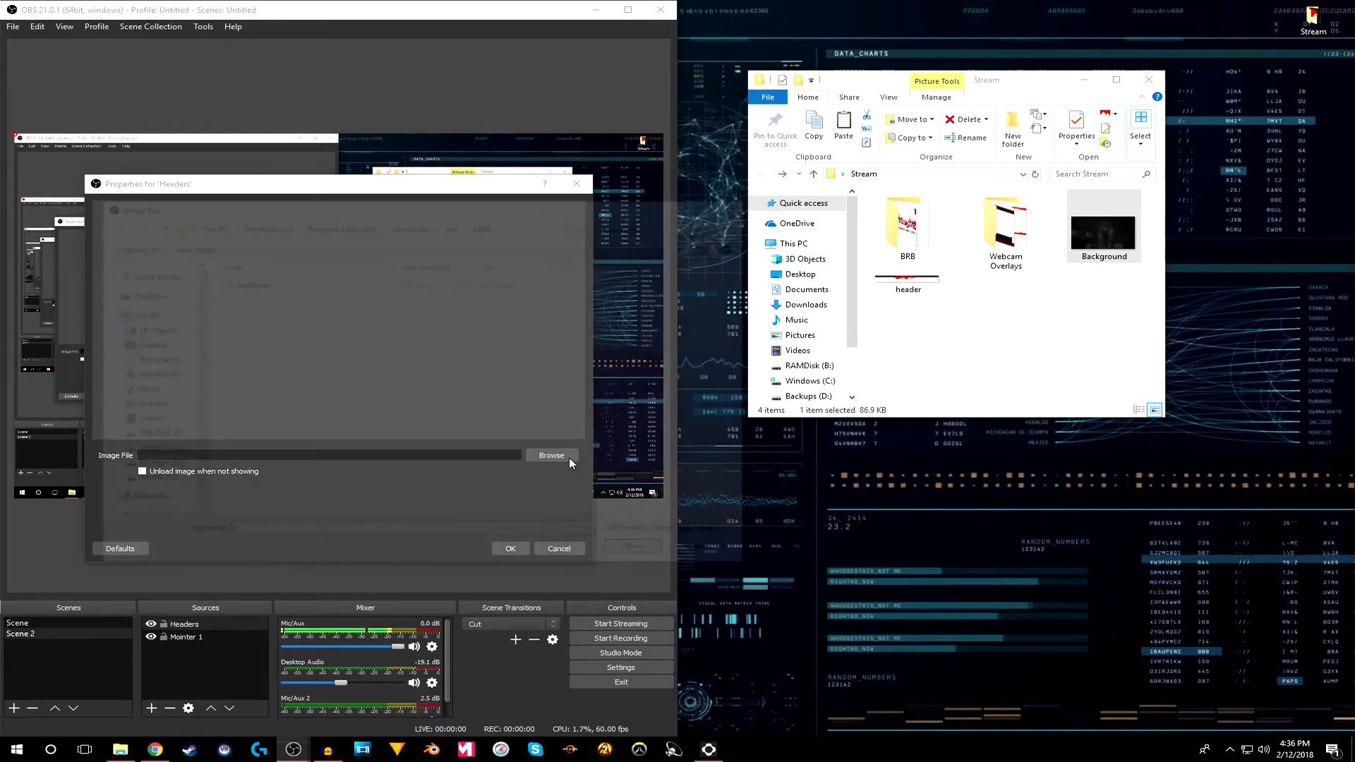
{"action": "key", "text": "Escape"}
{"action": "left_click_drag", "start_coordinate": [909, 281], "coordinate": [245, 480]}
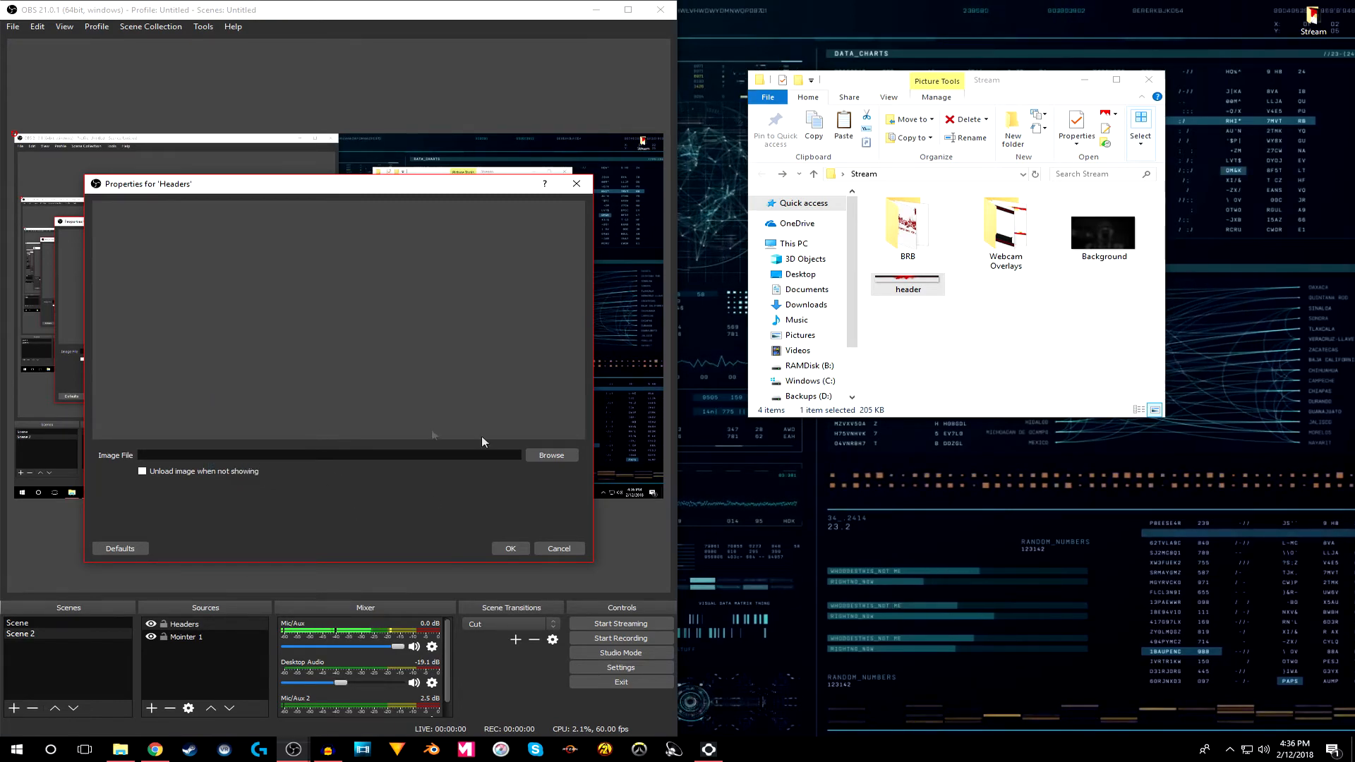
{"action": "left_click_drag", "start_coordinate": [337, 379], "coordinate": [339, 385]}
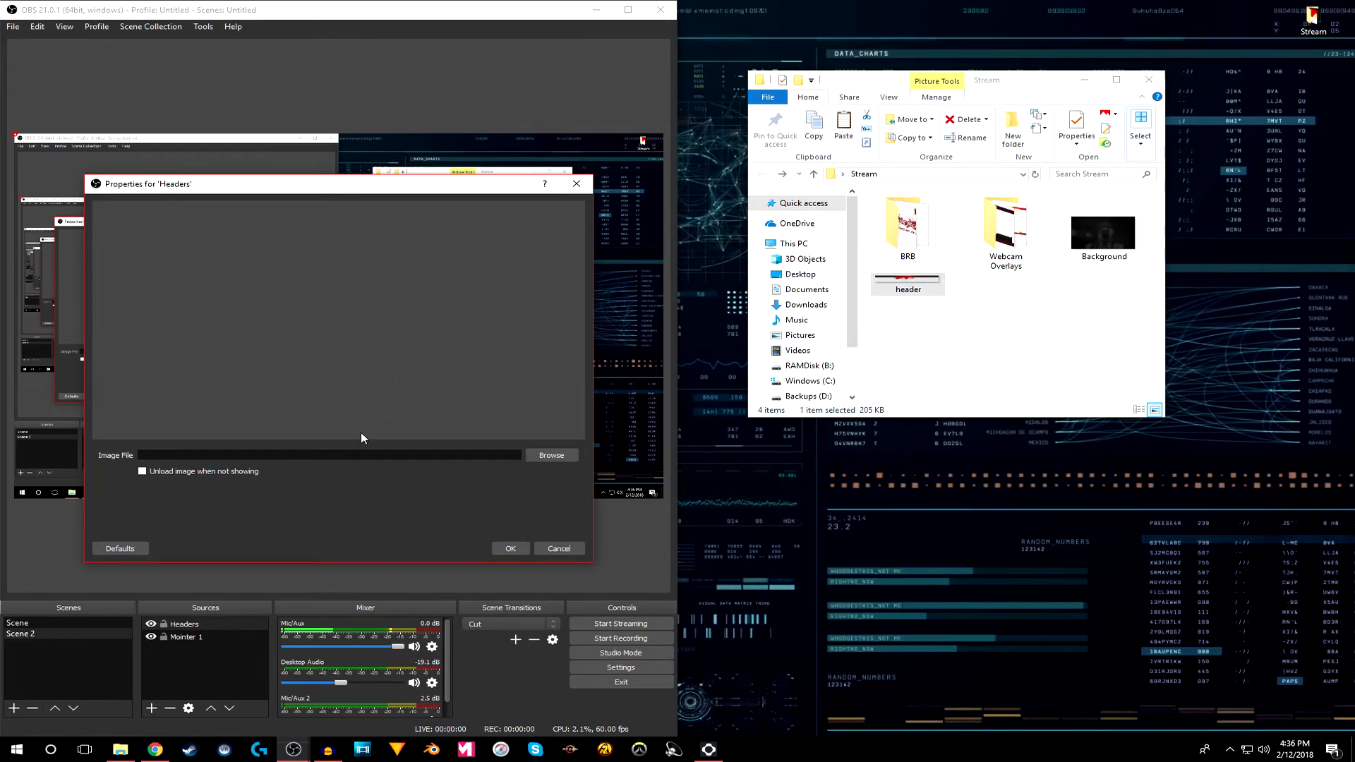
- Load header.png from the Stream folder on the Desktop as the image file of Headers and accept the properties
{"action": "left_click", "coordinate": [558, 455]}
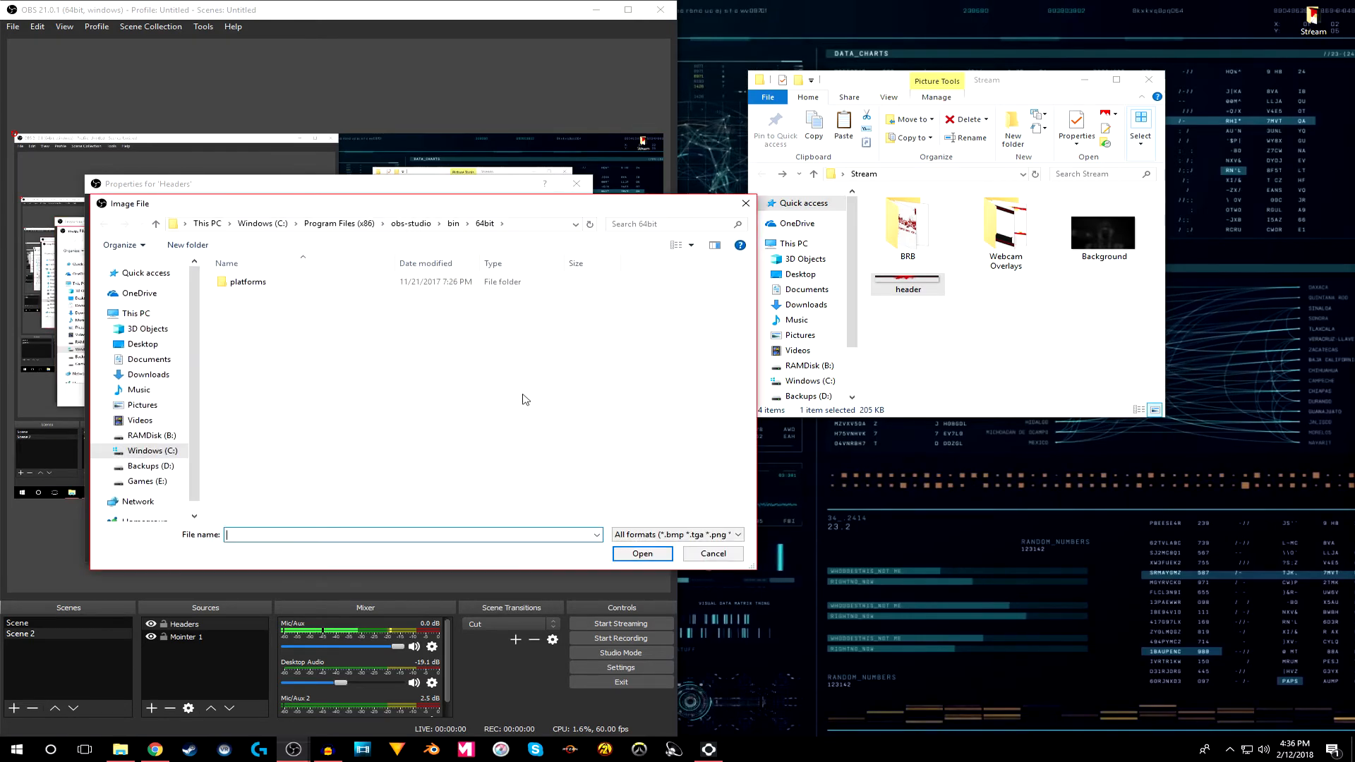
{"action": "left_click", "coordinate": [143, 344]}
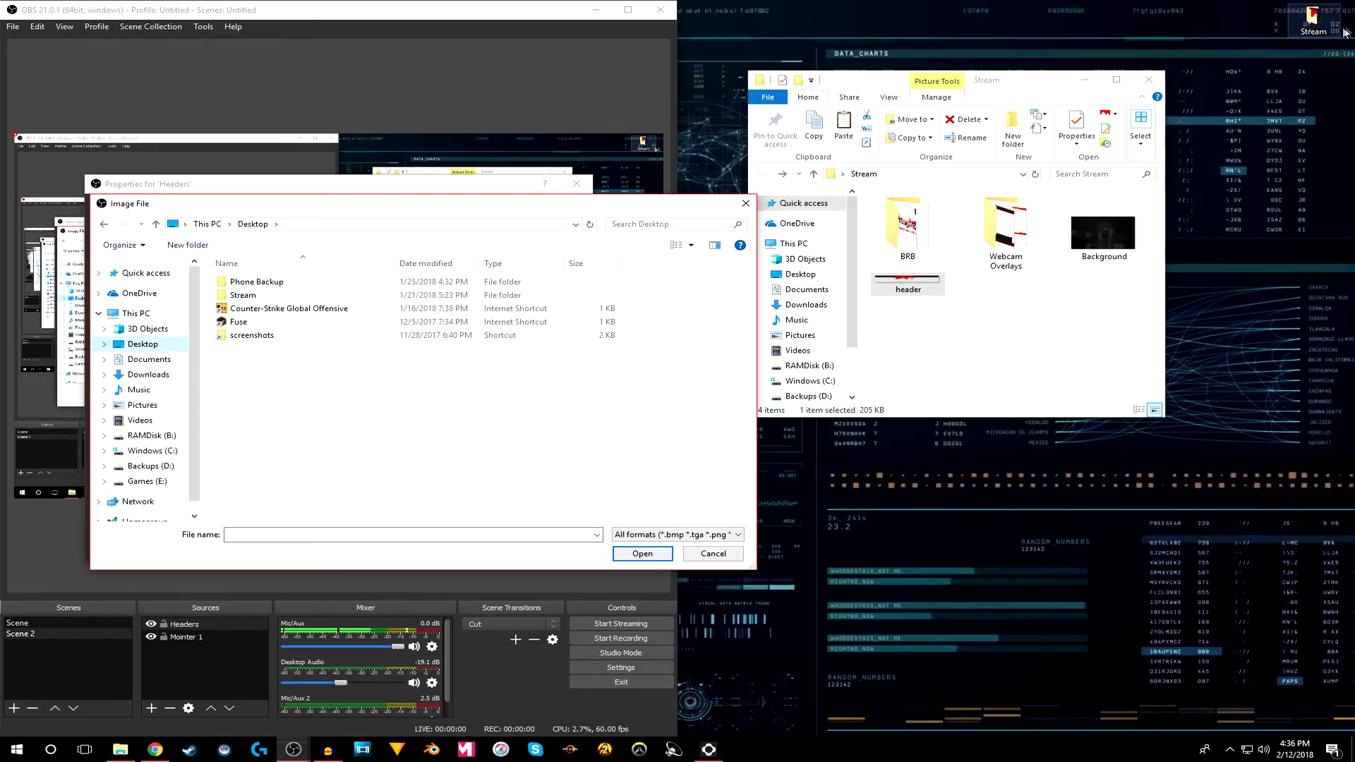
{"action": "double_click", "coordinate": [243, 295]}
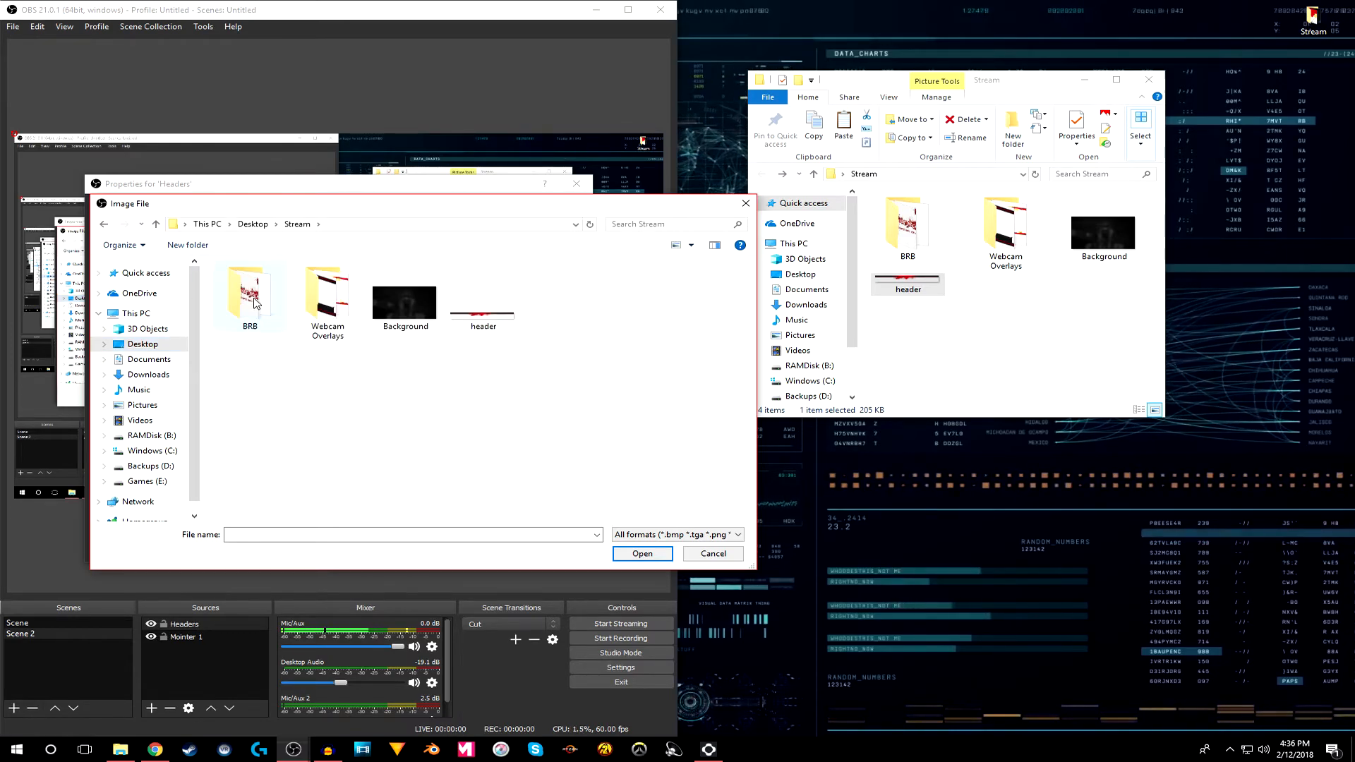
{"action": "double_click", "coordinate": [483, 312]}
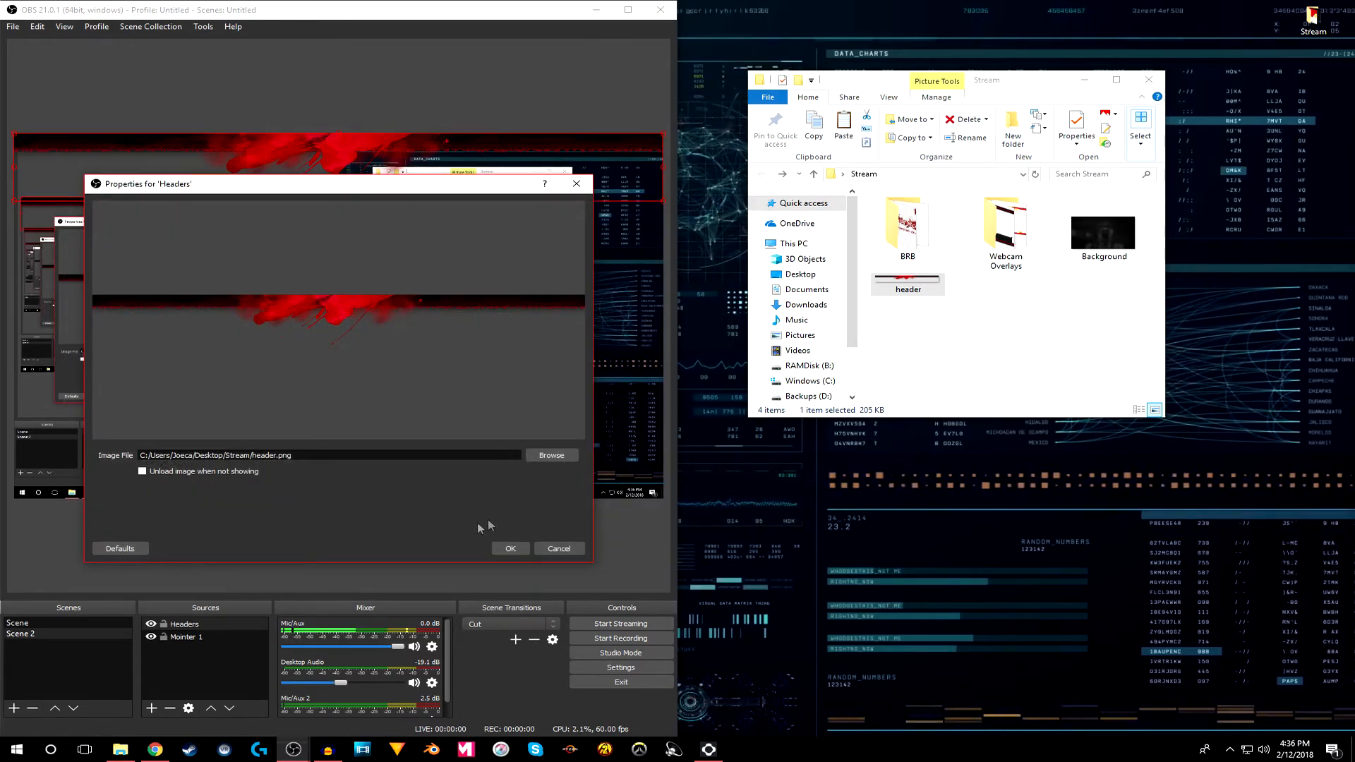
{"action": "left_click", "coordinate": [509, 548]}
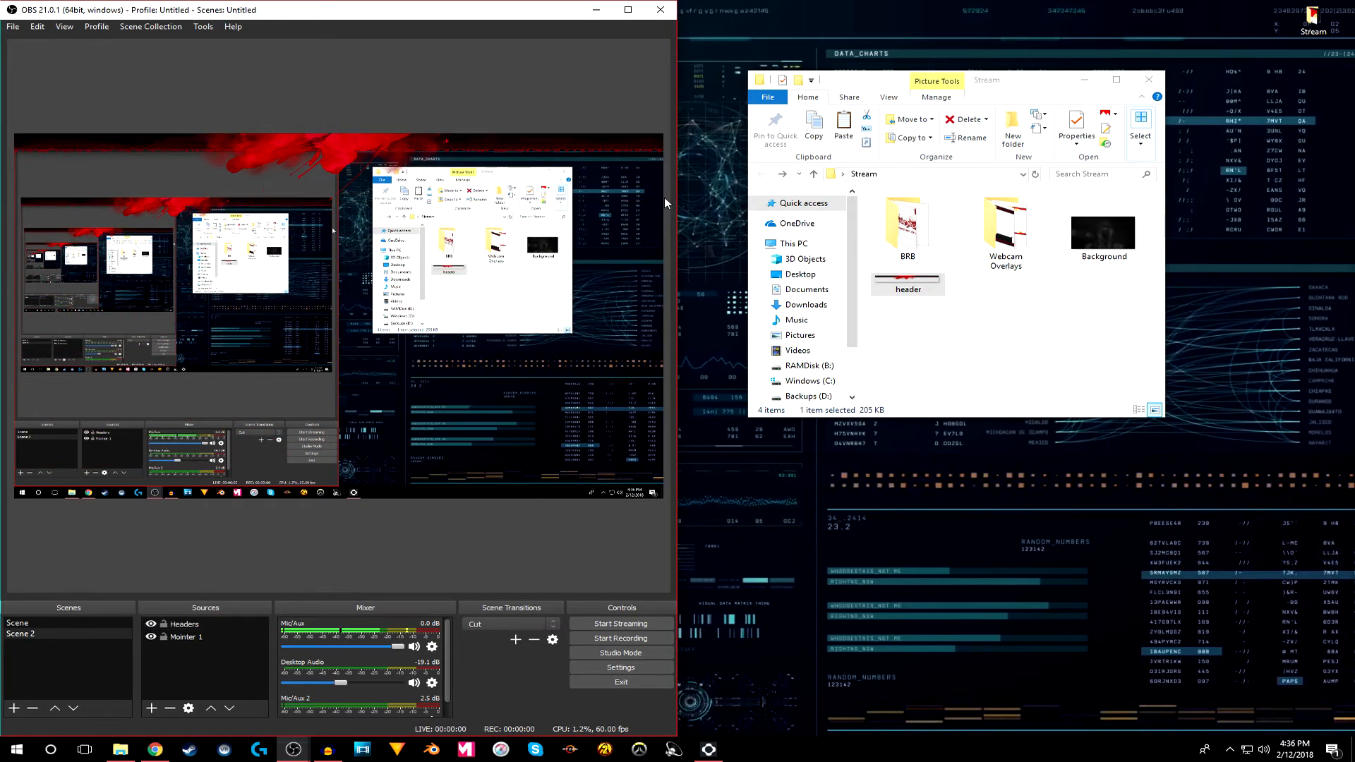
{"action": "left_click_drag", "start_coordinate": [648, 182], "coordinate": [564, 202]}
{"action": "left_click_drag", "start_coordinate": [647, 204], "coordinate": [645, 204]}
{"action": "left_click", "coordinate": [629, 157]}
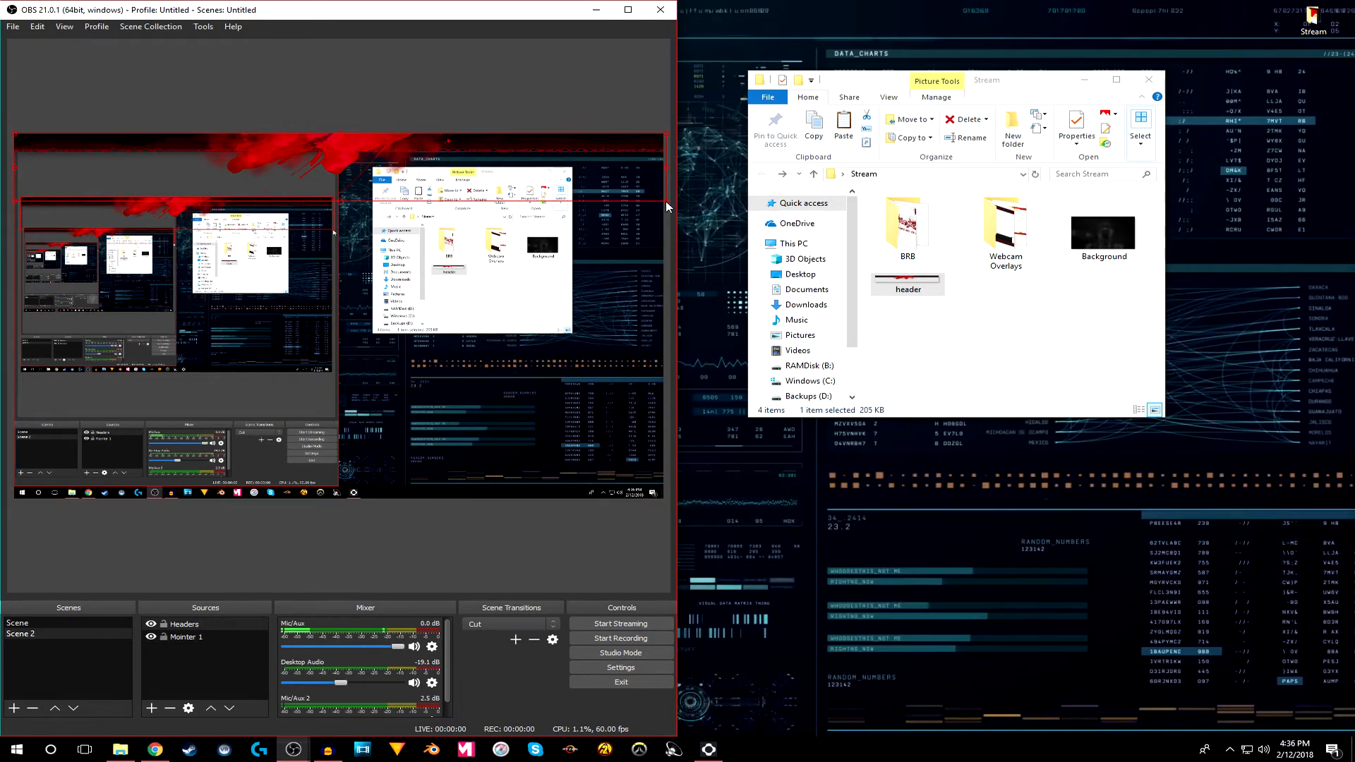
{"action": "left_click_drag", "start_coordinate": [666, 201], "coordinate": [662, 168]}
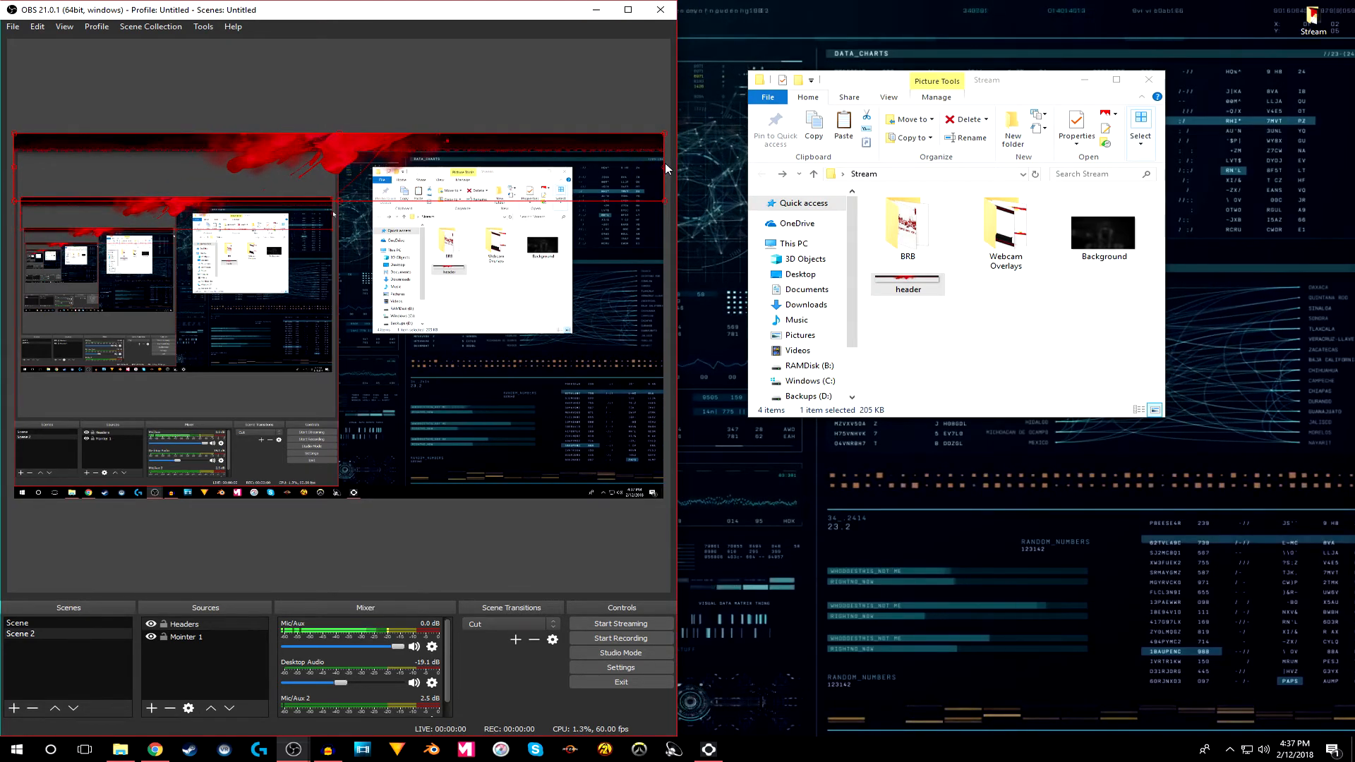
{"action": "left_click_drag", "start_coordinate": [665, 163], "coordinate": [643, 197]}
{"action": "left_click_drag", "start_coordinate": [465, 182], "coordinate": [471, 158]}
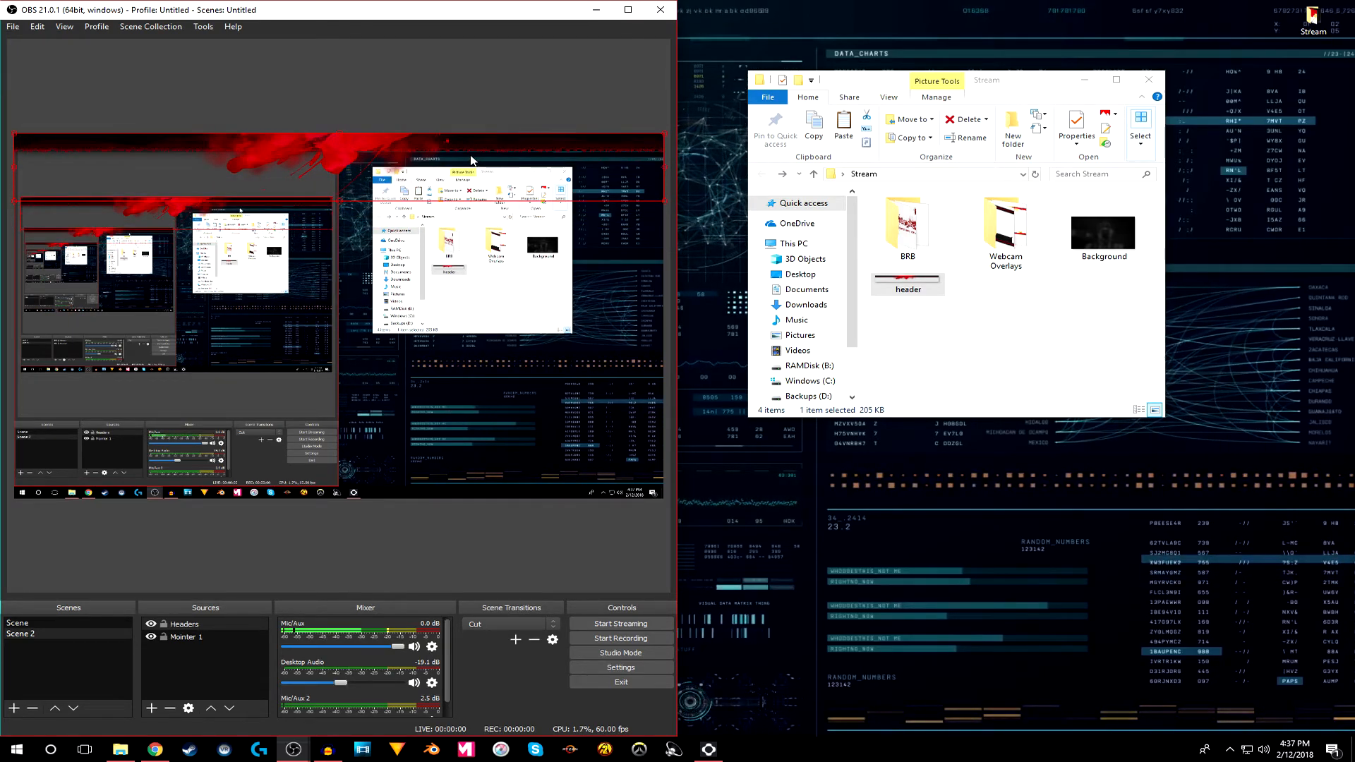
- Lower the top edge of the Mointer 1 capture to just beneath the header bar and stretch the capture across the full canvas width
{"action": "left_click", "coordinate": [495, 302]}
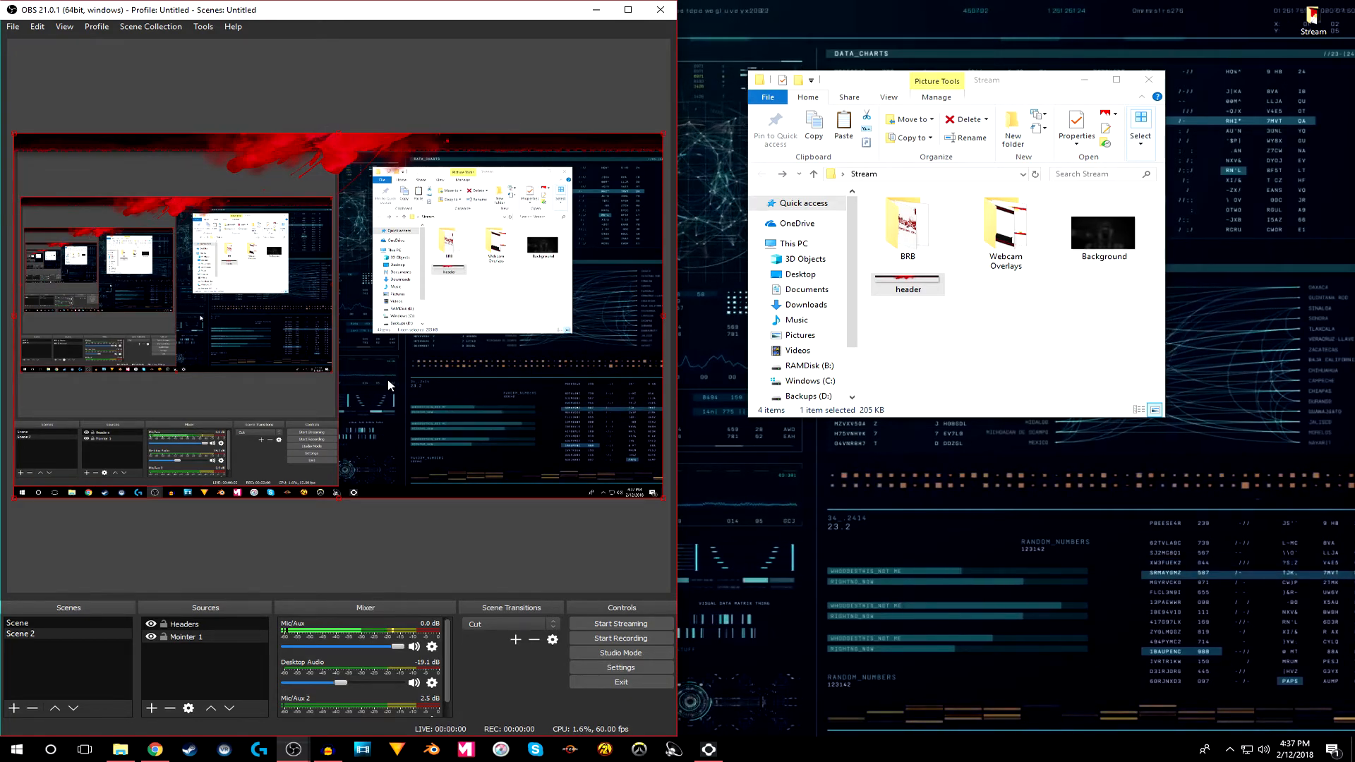
{"action": "left_click", "coordinate": [175, 637]}
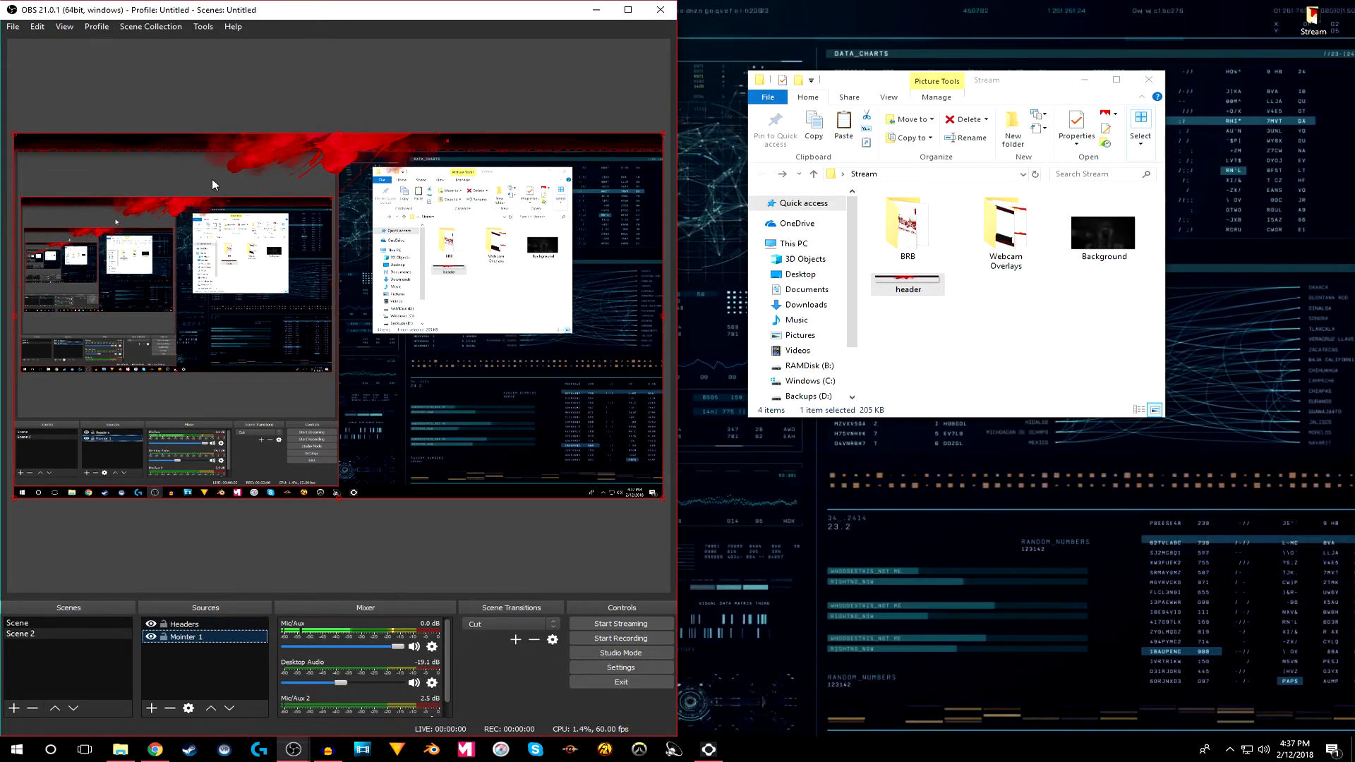
{"action": "left_click_drag", "start_coordinate": [340, 134], "coordinate": [338, 149]}
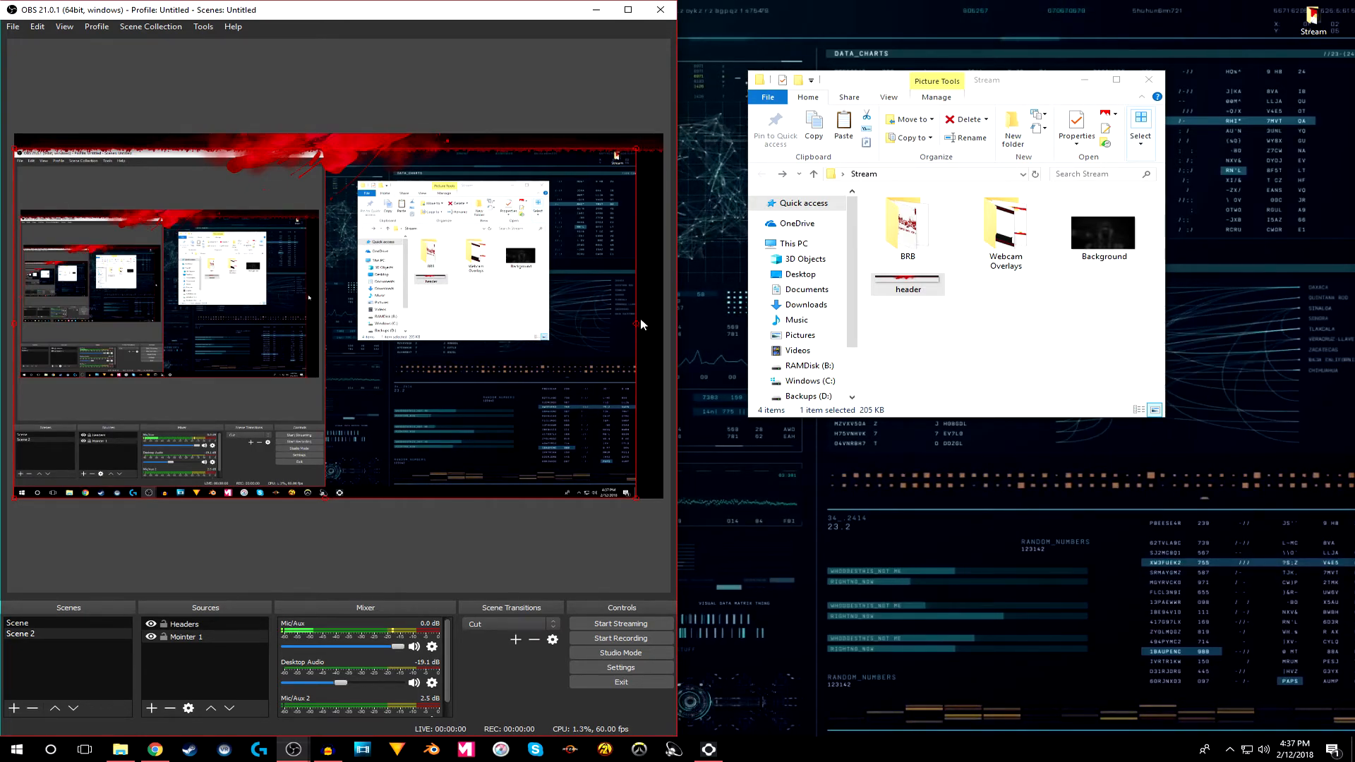
{"action": "mouse_move", "coordinate": [638, 323]}
{"action": "left_mouse_down"}
{"action": "mouse_move", "coordinate": [667, 327]}
{"action": "mouse_move", "coordinate": [633, 326]}
{"action": "left_mouse_up"}
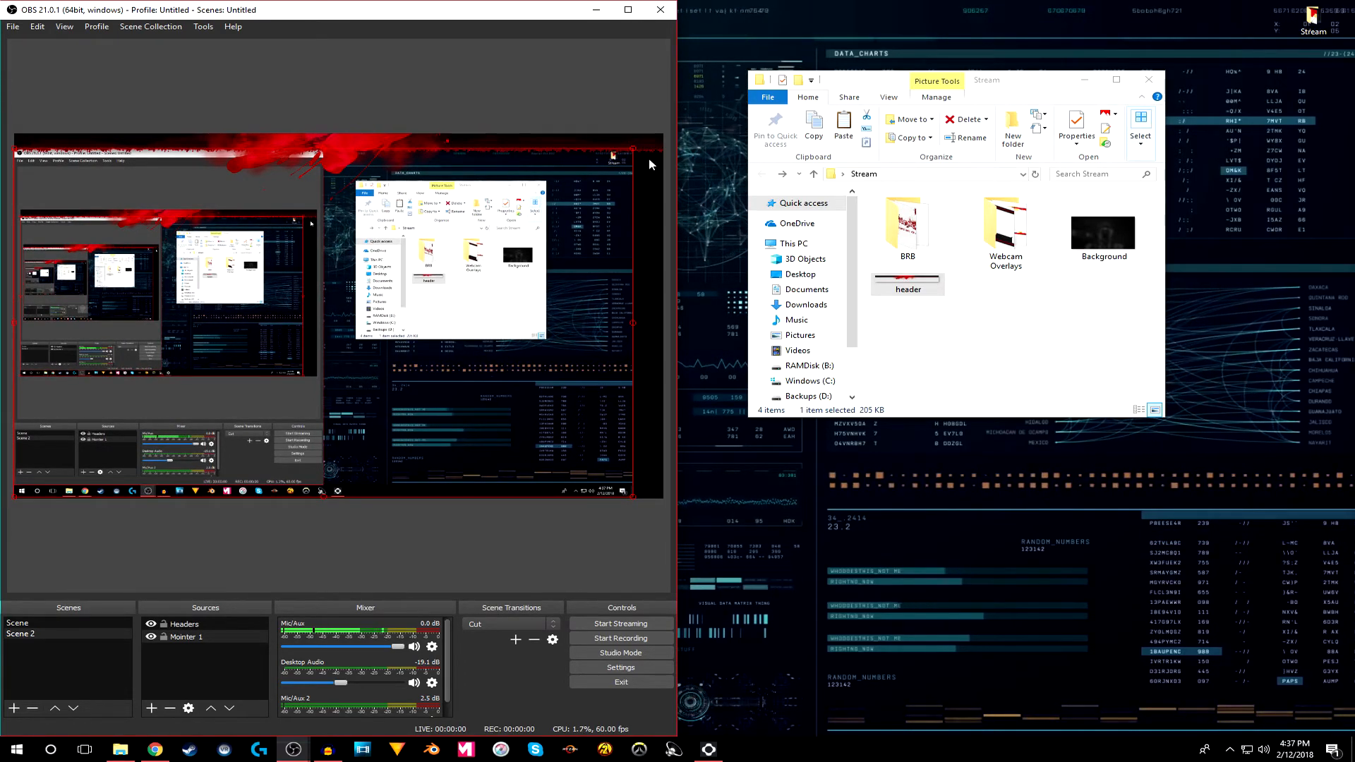
{"action": "right_click", "coordinate": [582, 293]}
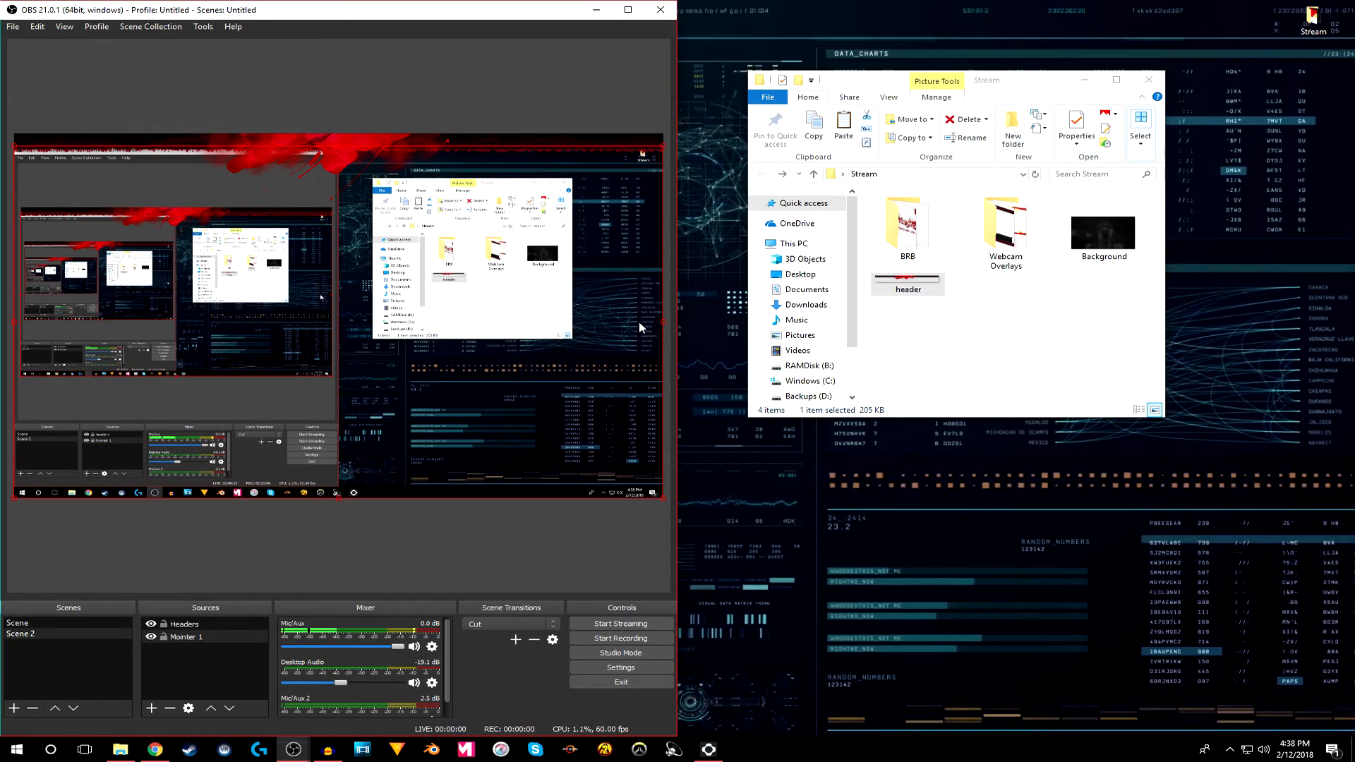
- Stretch the Mointer 1 capture to the full screen and lower its top edge to just beneath the header bar
{"action": "right_click", "coordinate": [641, 325]}
{"action": "mouse_move", "coordinate": [735, 552]}
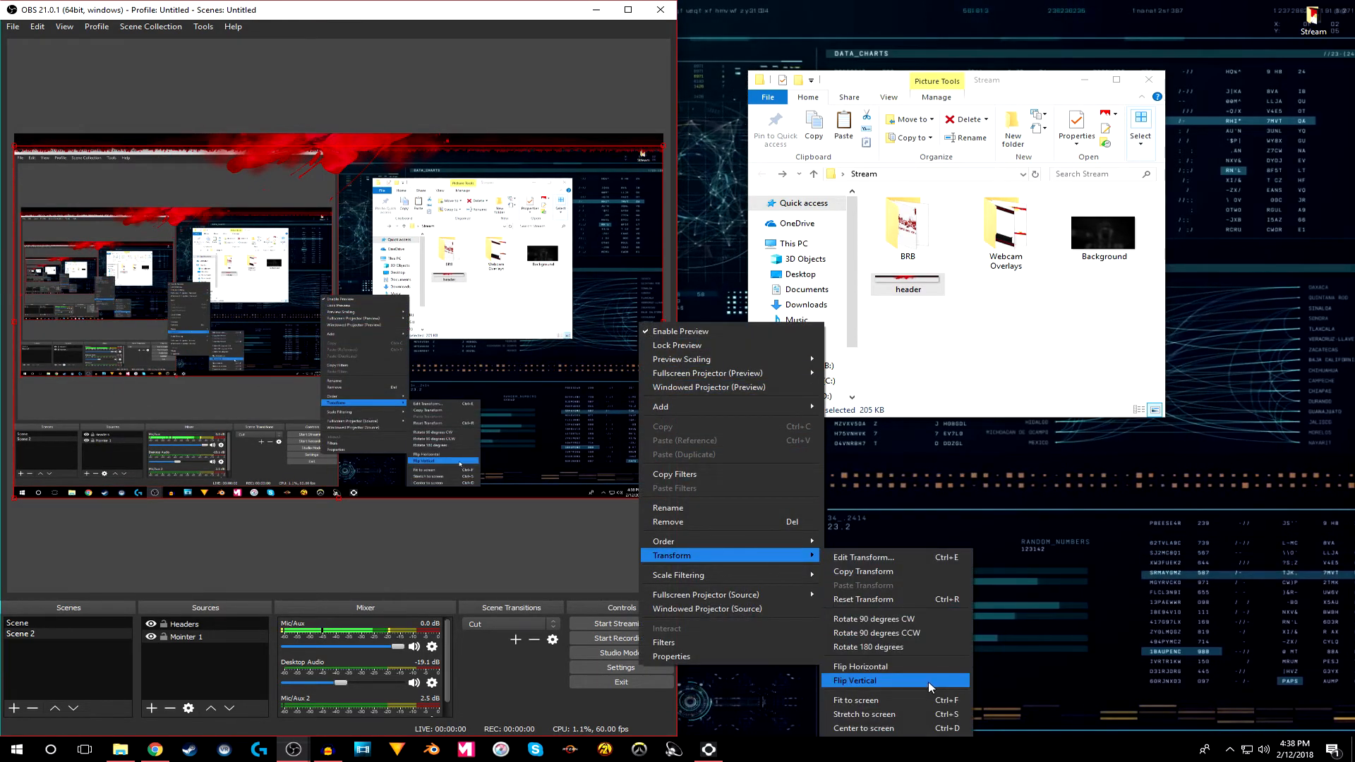
{"action": "left_click", "coordinate": [864, 714]}
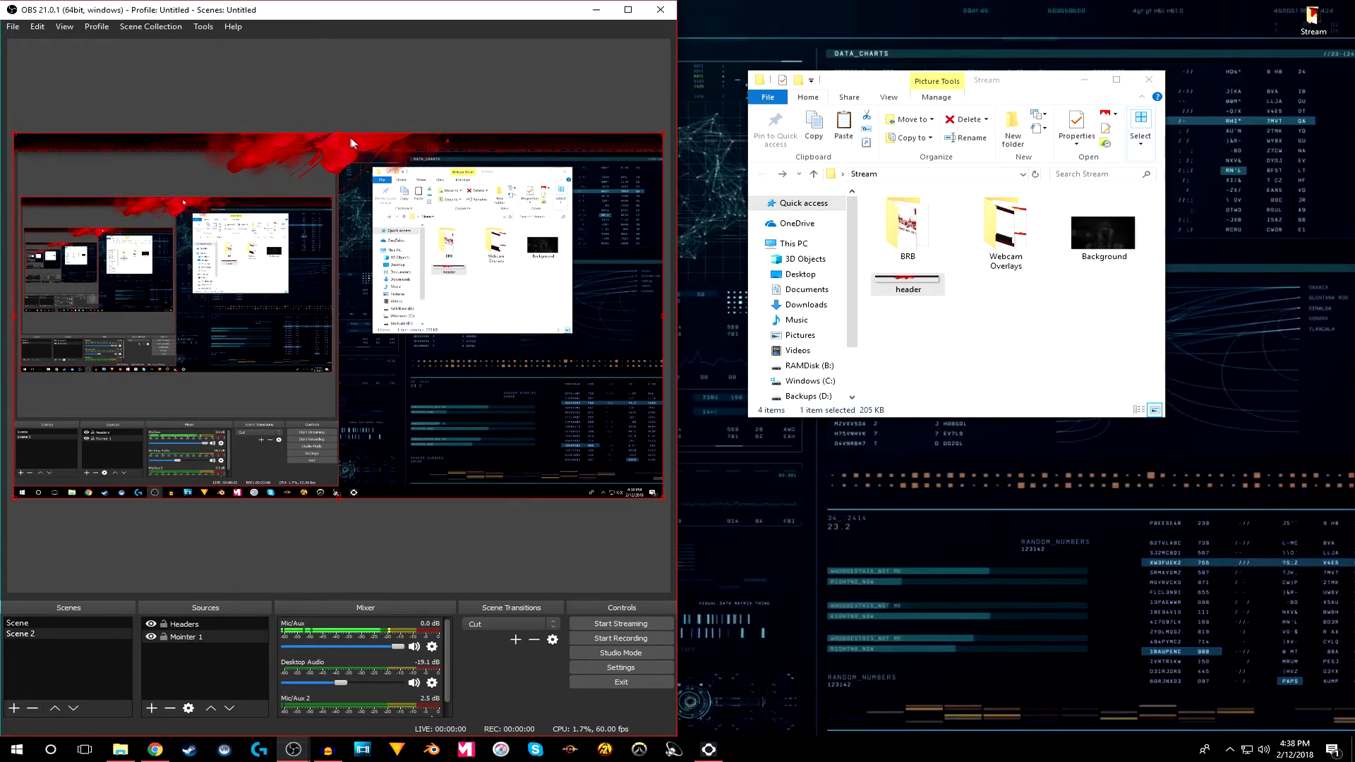
{"action": "mouse_move", "coordinate": [338, 134]}
{"action": "left_mouse_down"}
{"action": "mouse_move", "coordinate": [337, 356]}
{"action": "mouse_move", "coordinate": [340, 147]}
{"action": "left_mouse_up"}
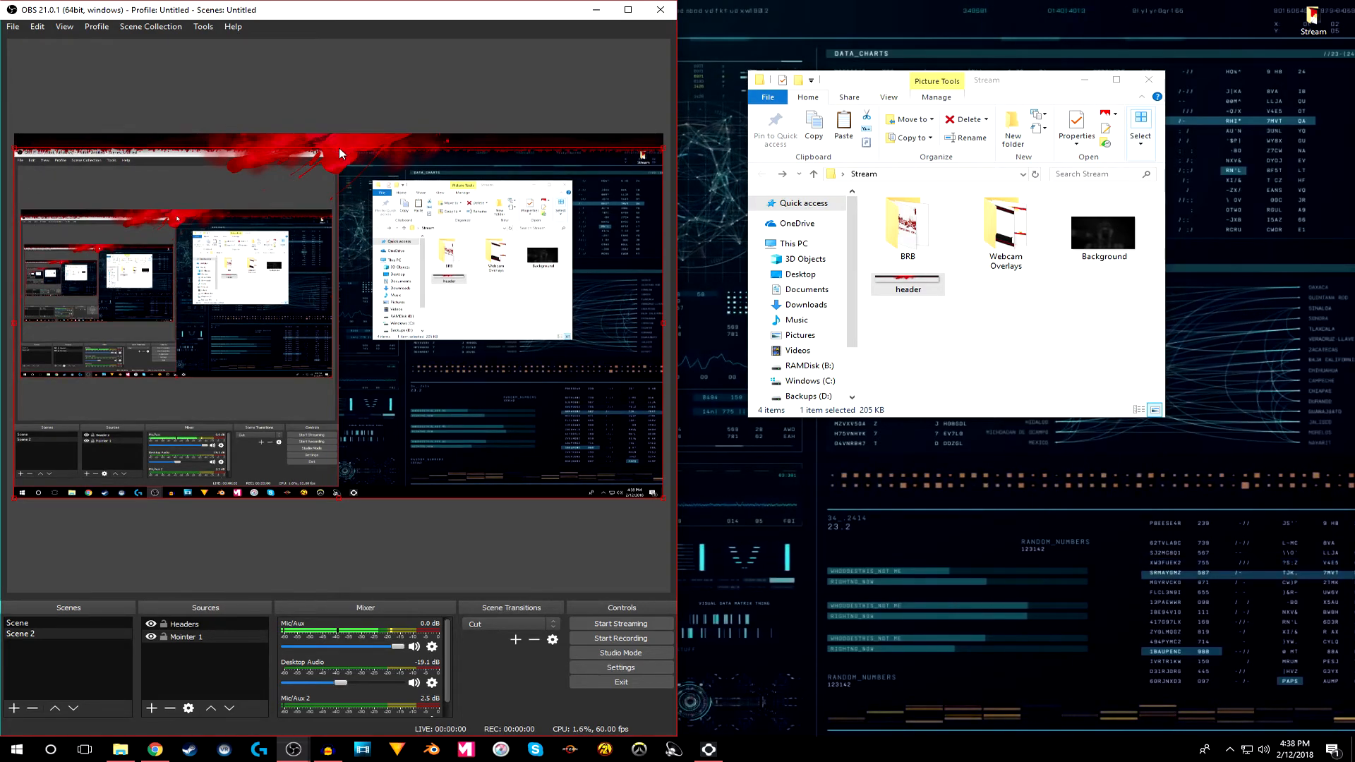
{"action": "left_click_drag", "start_coordinate": [339, 147], "coordinate": [337, 130]}
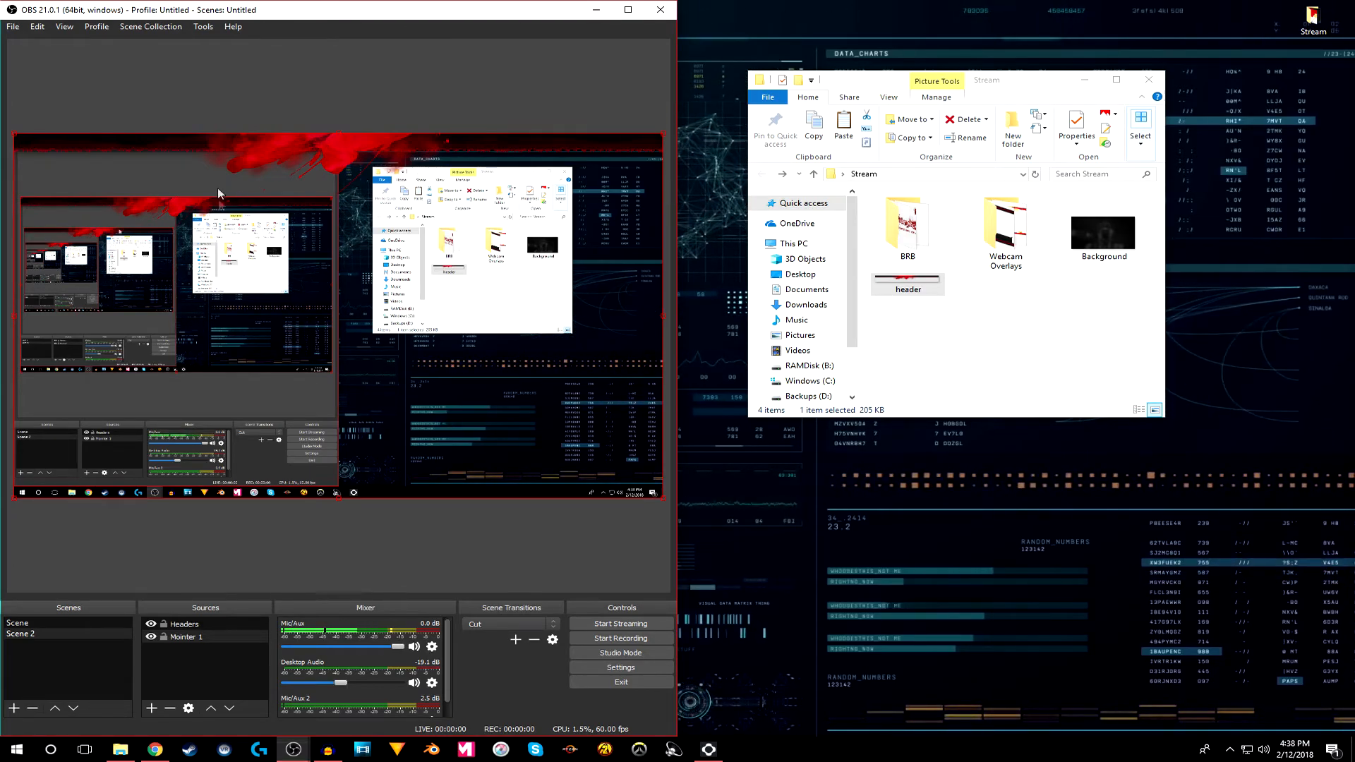
{"action": "left_click_drag", "start_coordinate": [337, 133], "coordinate": [337, 147]}
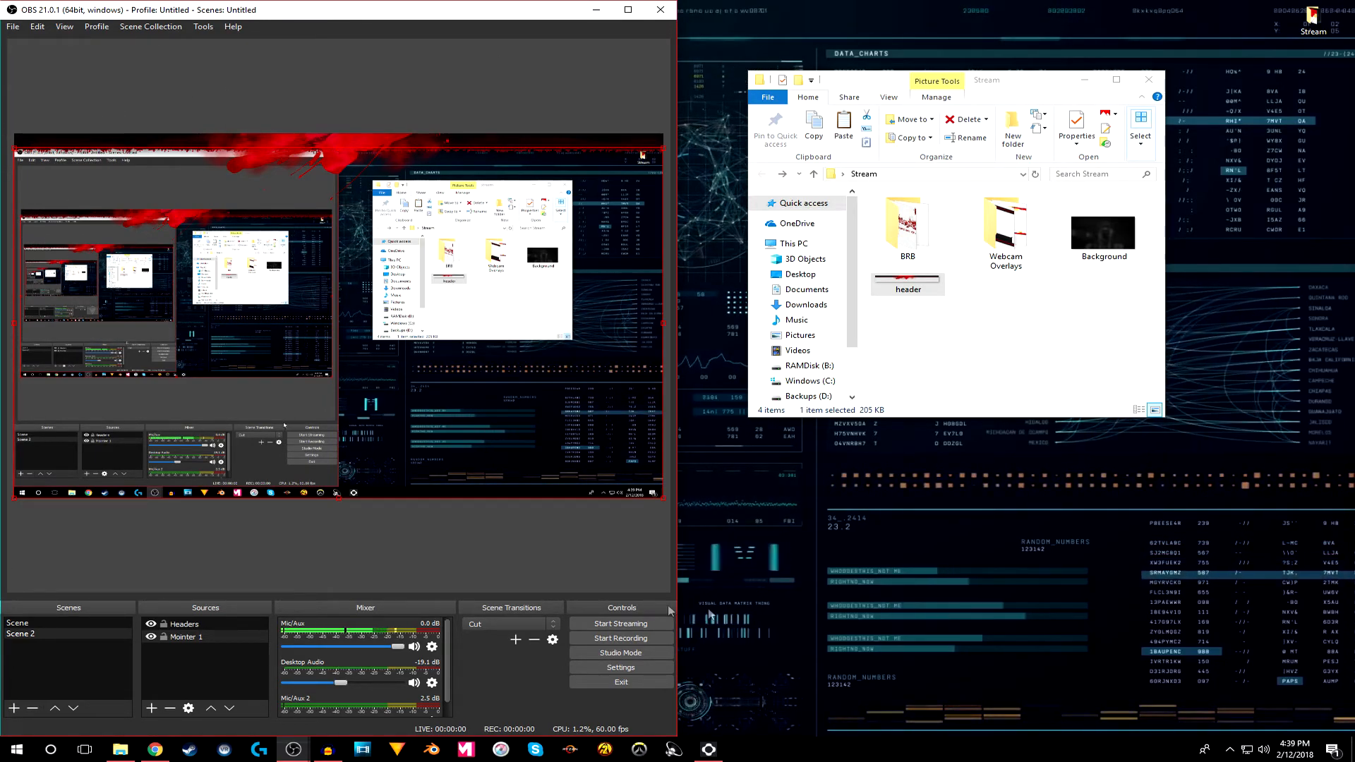
- Add a new Image source named "Webcam" to Scene 2
{"action": "left_click_drag", "start_coordinate": [214, 638], "coordinate": [193, 620]}
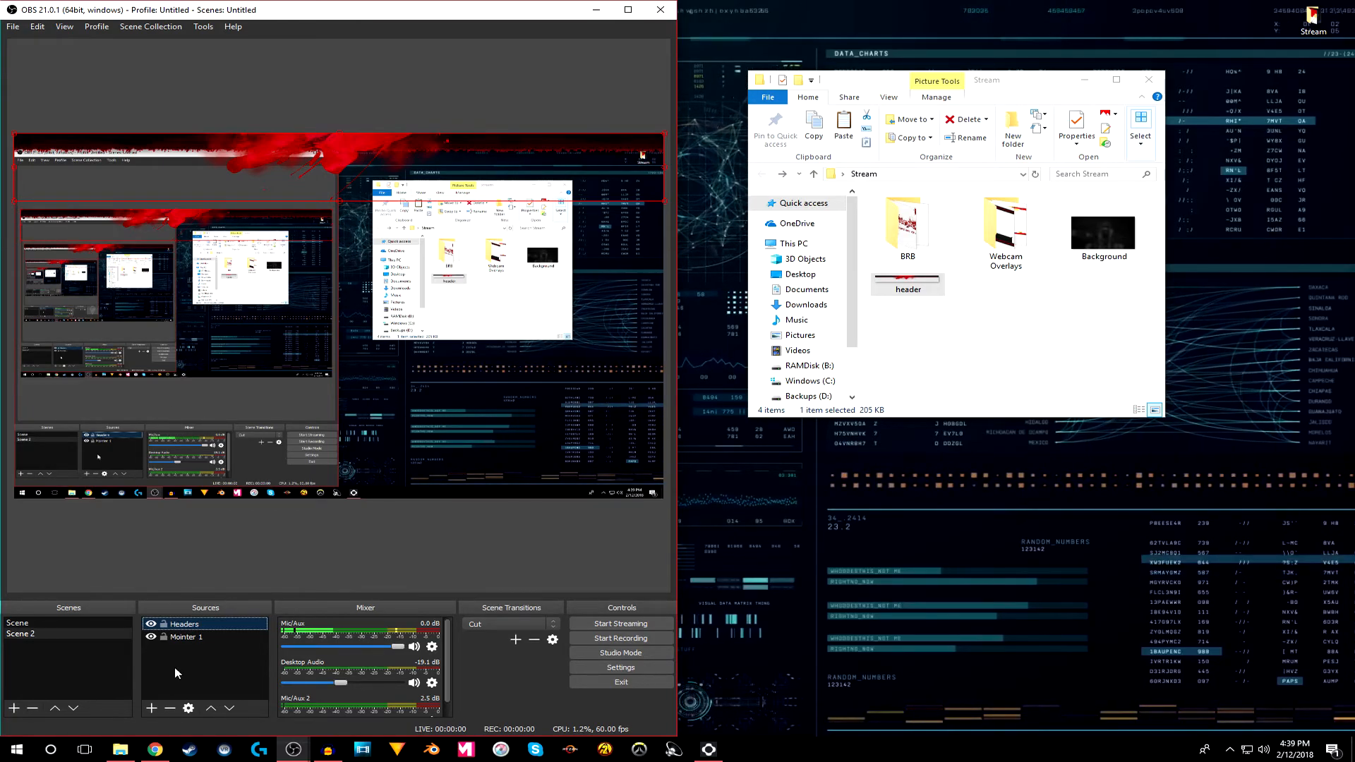
{"action": "left_click", "coordinate": [171, 692]}
{"action": "left_click", "coordinate": [152, 707]}
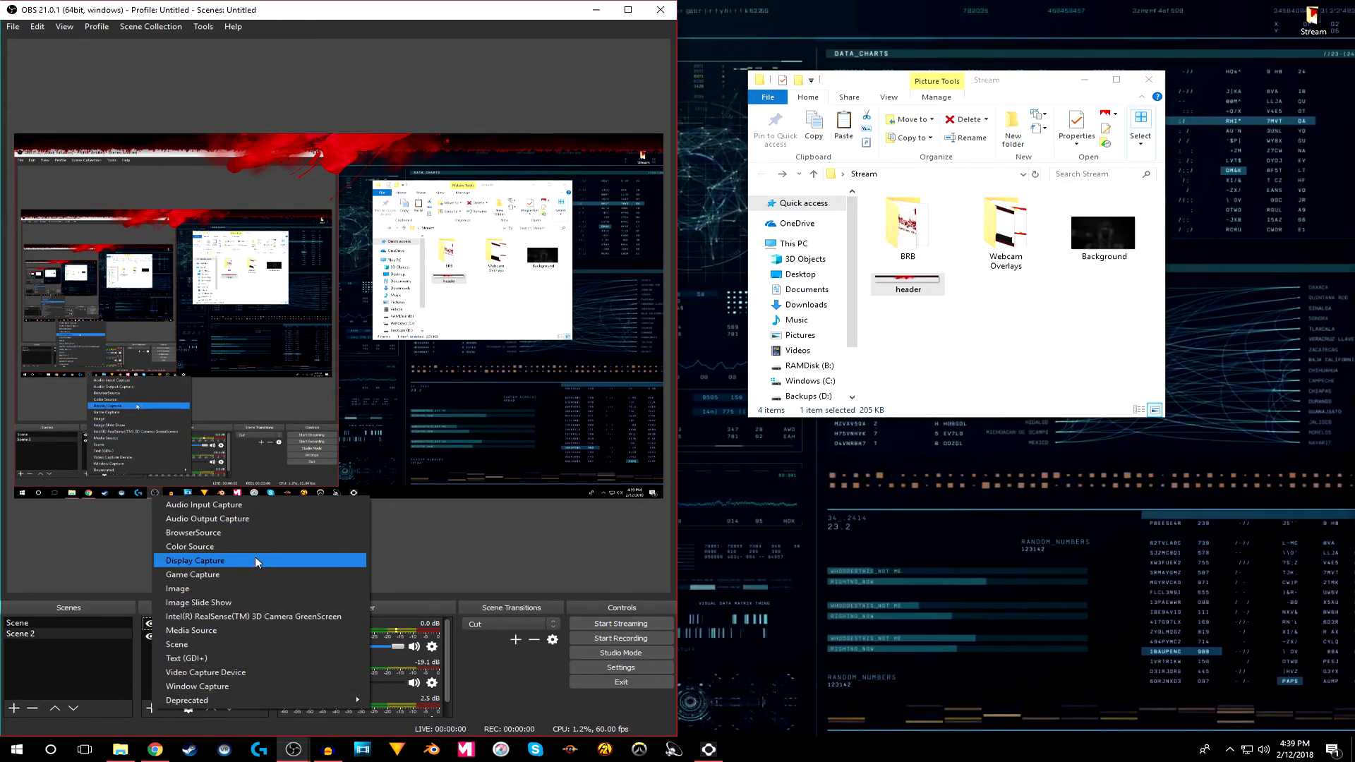
{"action": "left_click", "coordinate": [252, 589]}
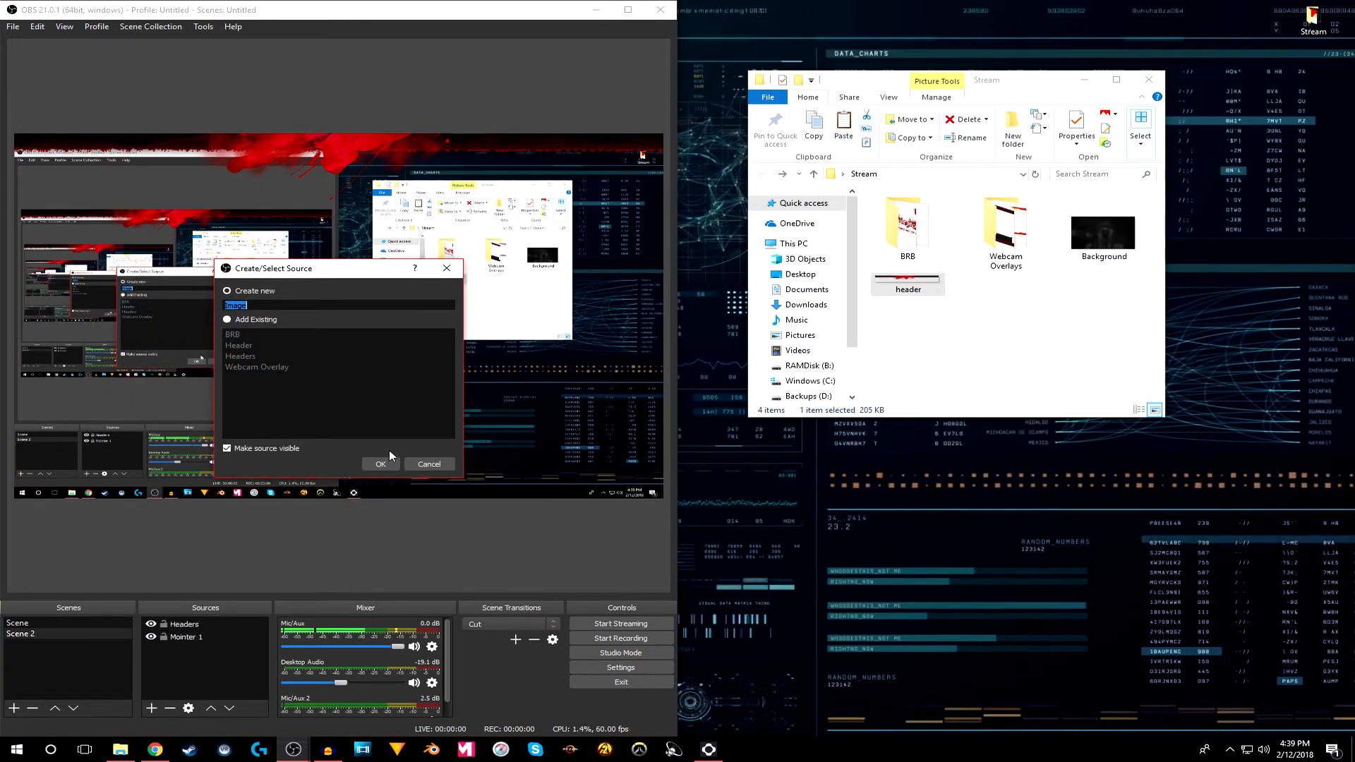
{"action": "type", "text": "Webcam"}
{"action": "key", "text": "Return"}
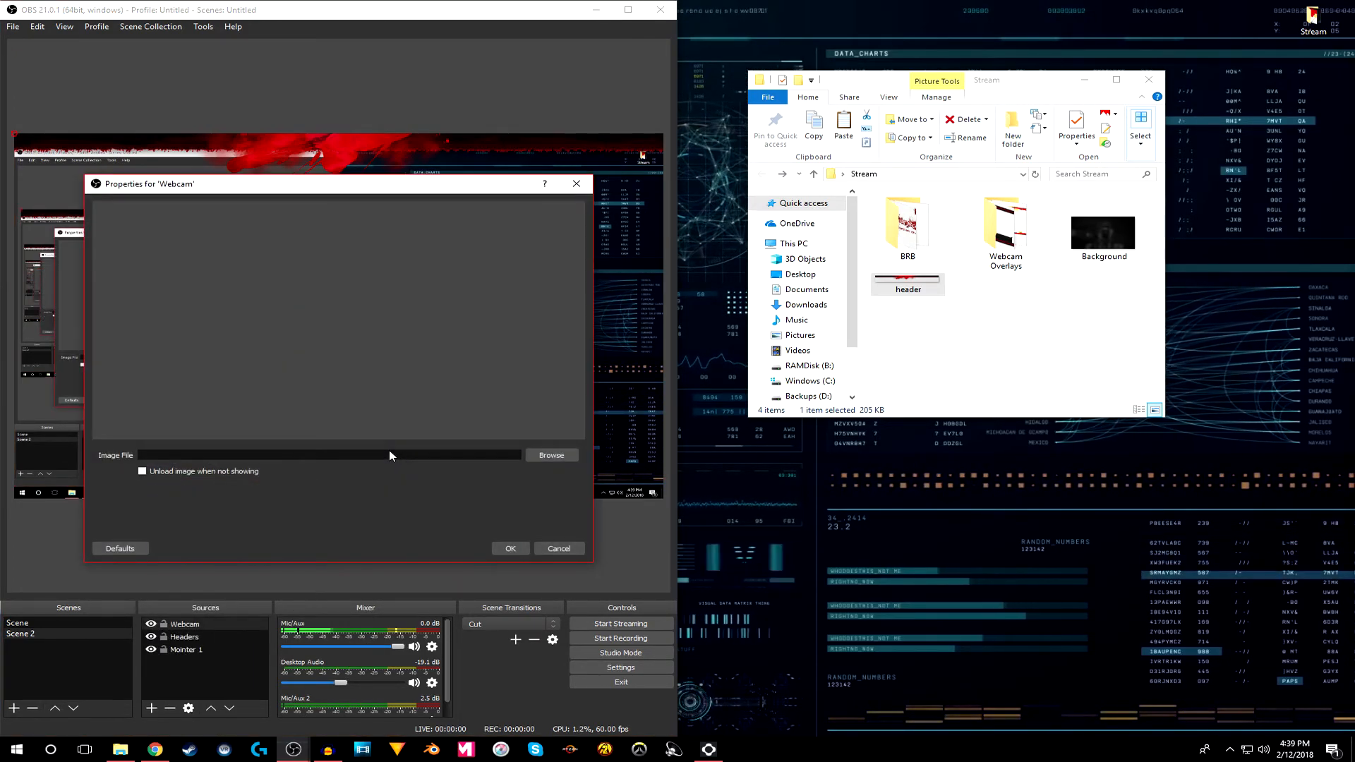
- Load webcam.png from the Webcam Overlays folder inside Stream as the image file of Webcam and accept the properties
{"action": "left_click", "coordinate": [550, 456]}
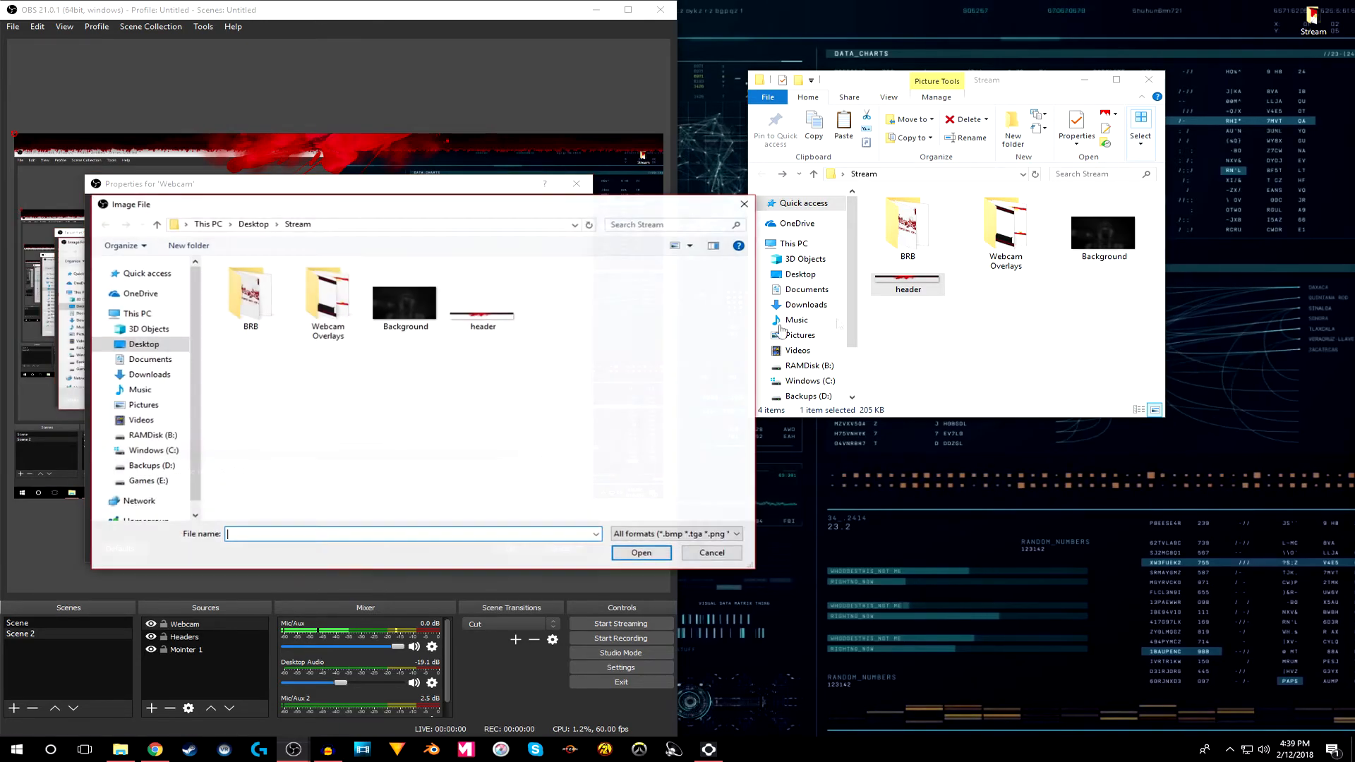
{"action": "double_click", "coordinate": [272, 304]}
{"action": "key", "text": "alt+Left"}
{"action": "double_click", "coordinate": [329, 297]}
{"action": "double_click", "coordinate": [404, 286]}
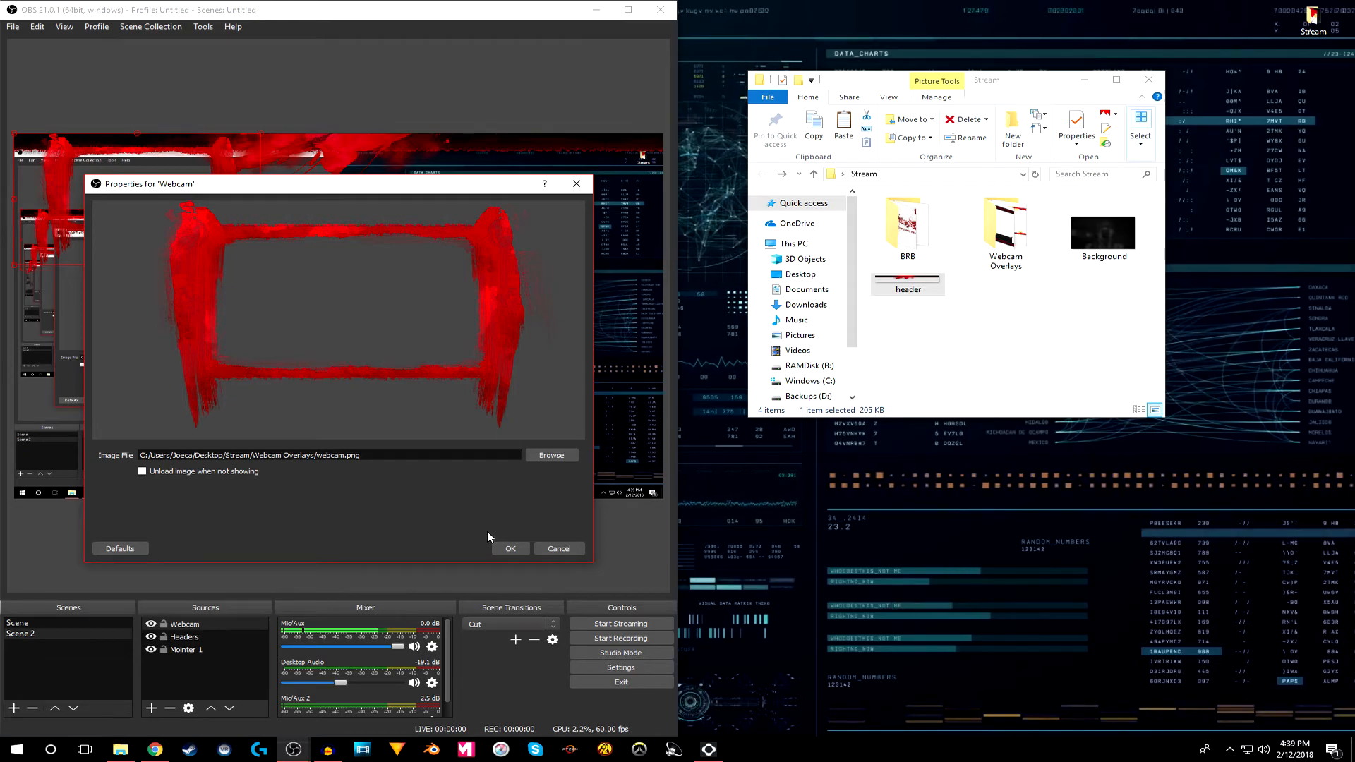
{"action": "left_click", "coordinate": [520, 552]}
- Stretch the Webcam overlay to the screen and shrink it to a small frame in the canvas's upper-left corner
{"action": "right_click", "coordinate": [228, 189]}
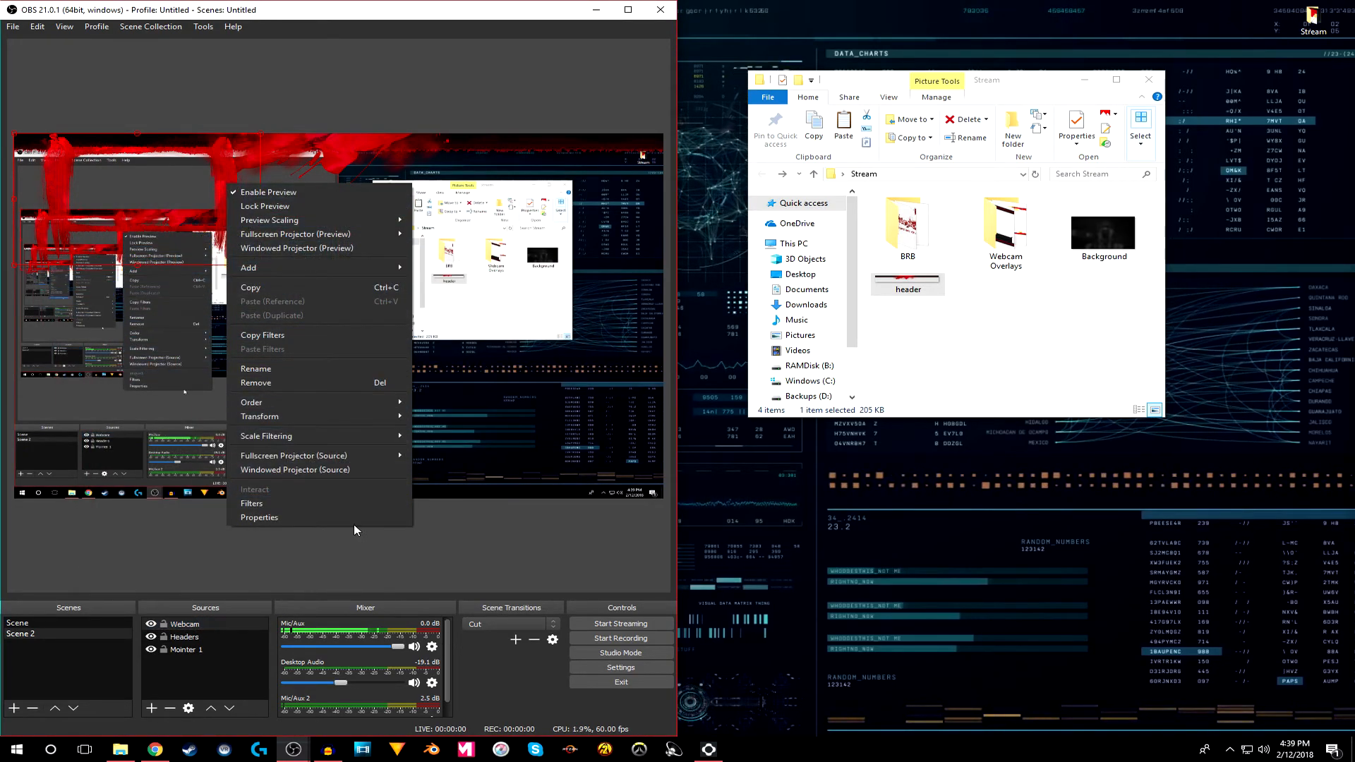
{"action": "mouse_move", "coordinate": [328, 412]}
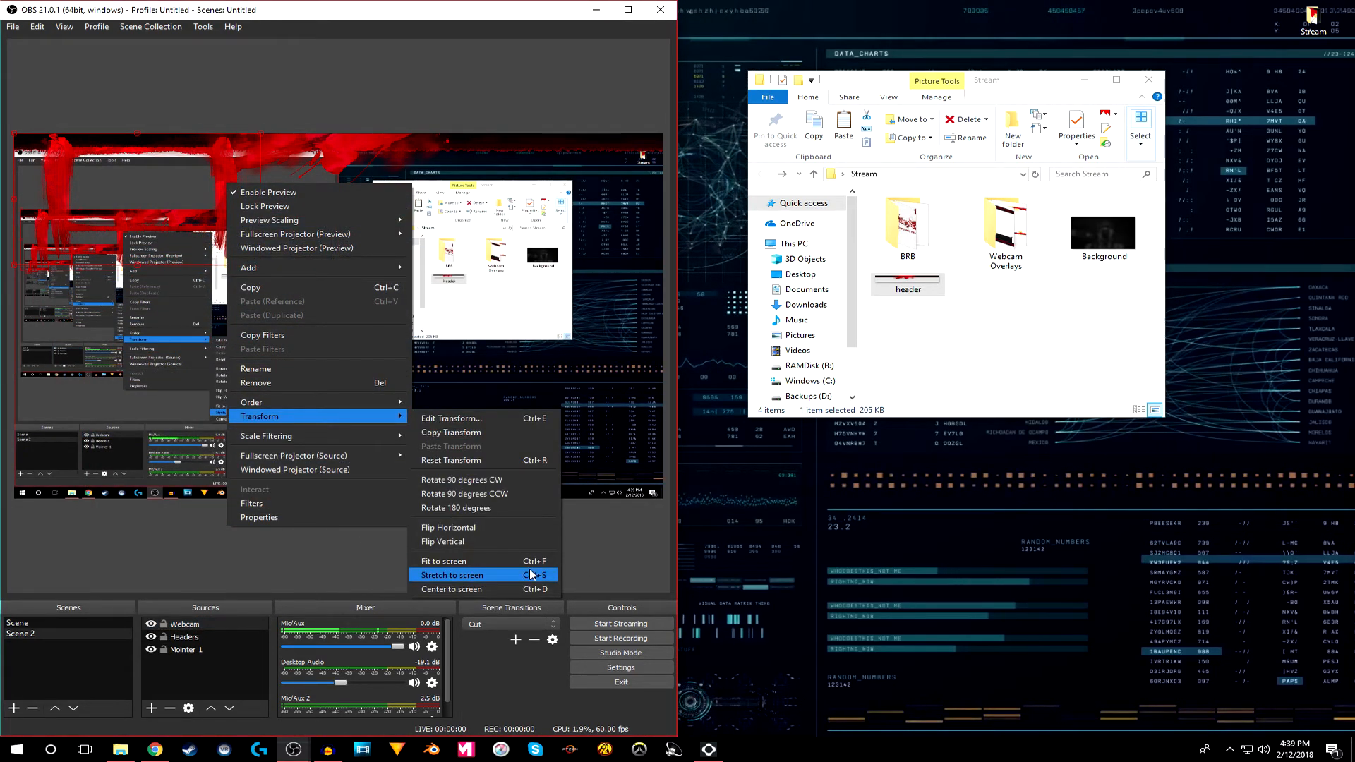
{"action": "left_click", "coordinate": [455, 575]}
{"action": "left_click_drag", "start_coordinate": [662, 497], "coordinate": [143, 221]}
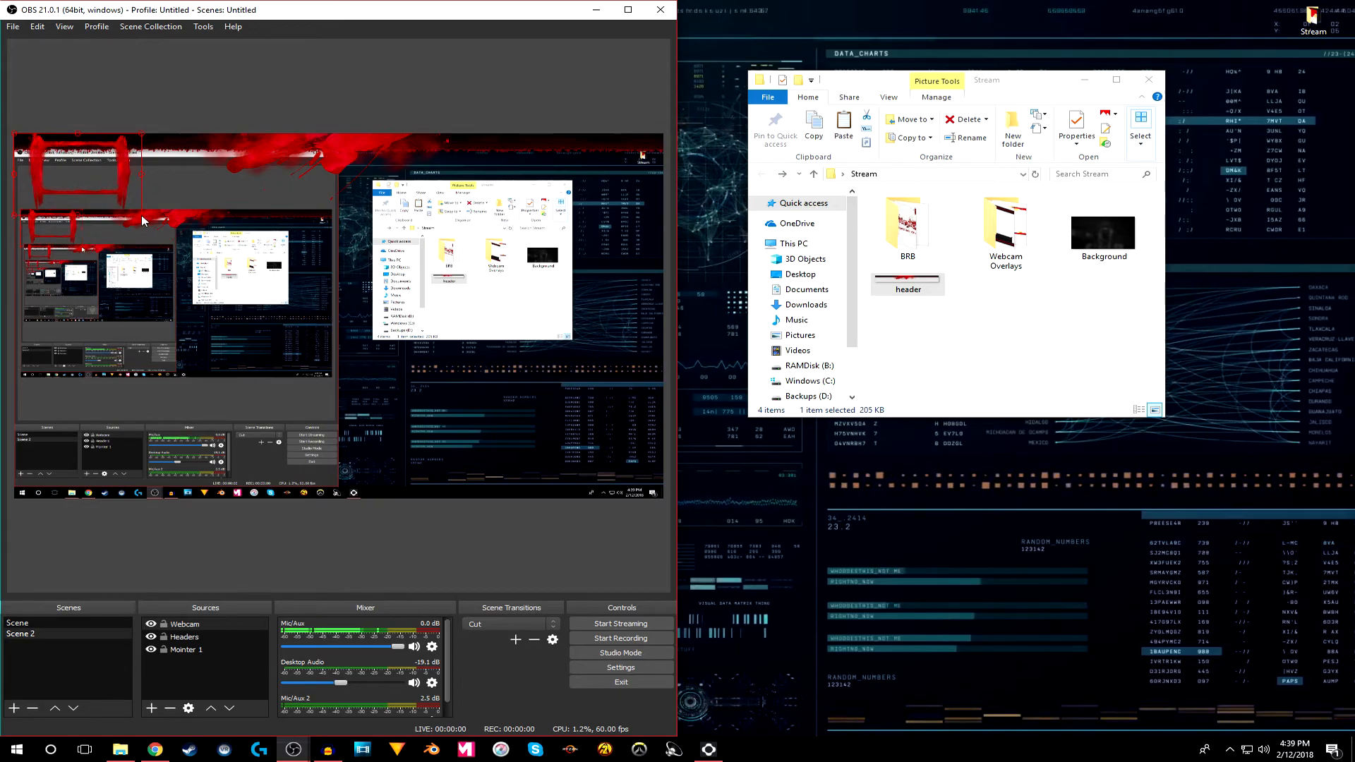
- Hide the Mointer 1 capture and move the webcam frame just beneath the header bar, near the canvas's left edge
{"action": "left_click", "coordinate": [151, 649]}
{"action": "left_click_drag", "start_coordinate": [92, 165], "coordinate": [105, 197]}
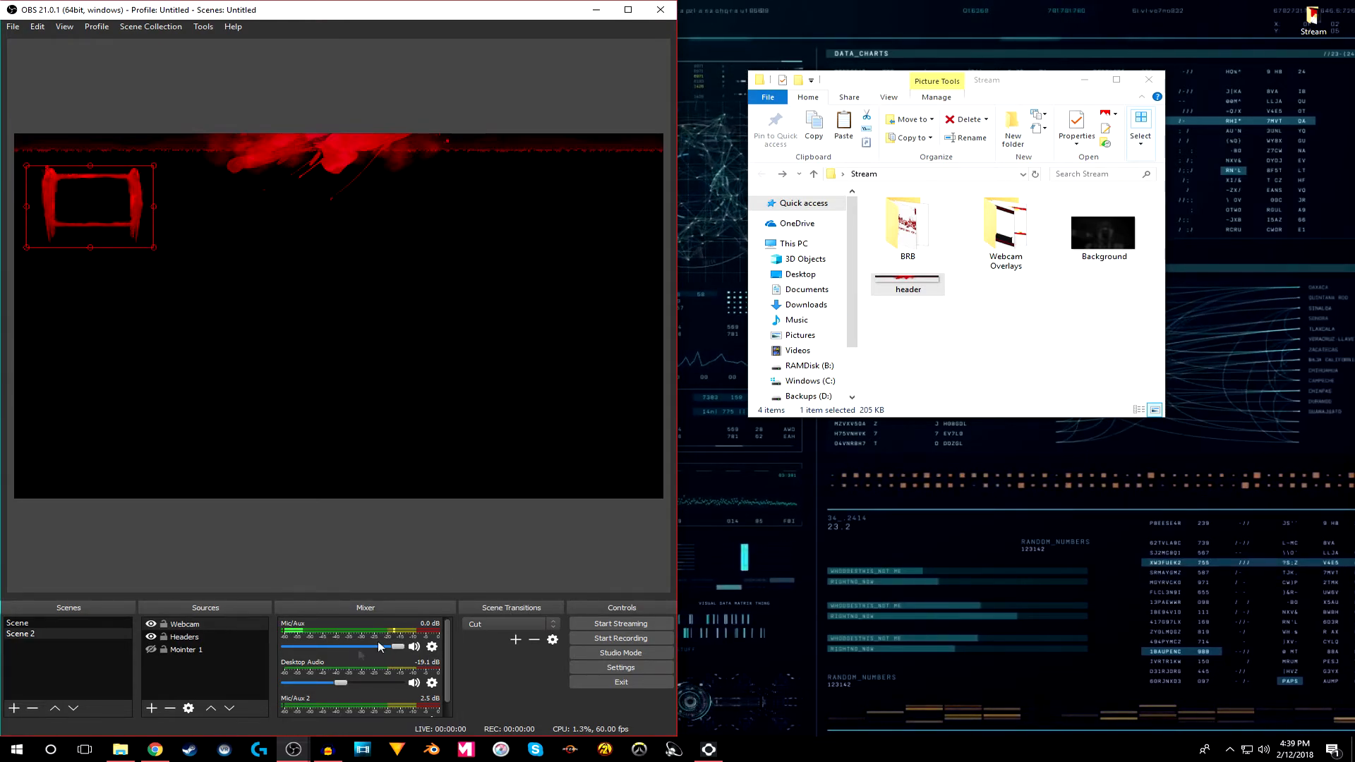
{"action": "left_click", "coordinate": [257, 688]}
- Add a new Image source named "BRB 2" to Scene 2
{"action": "left_click", "coordinate": [151, 708]}
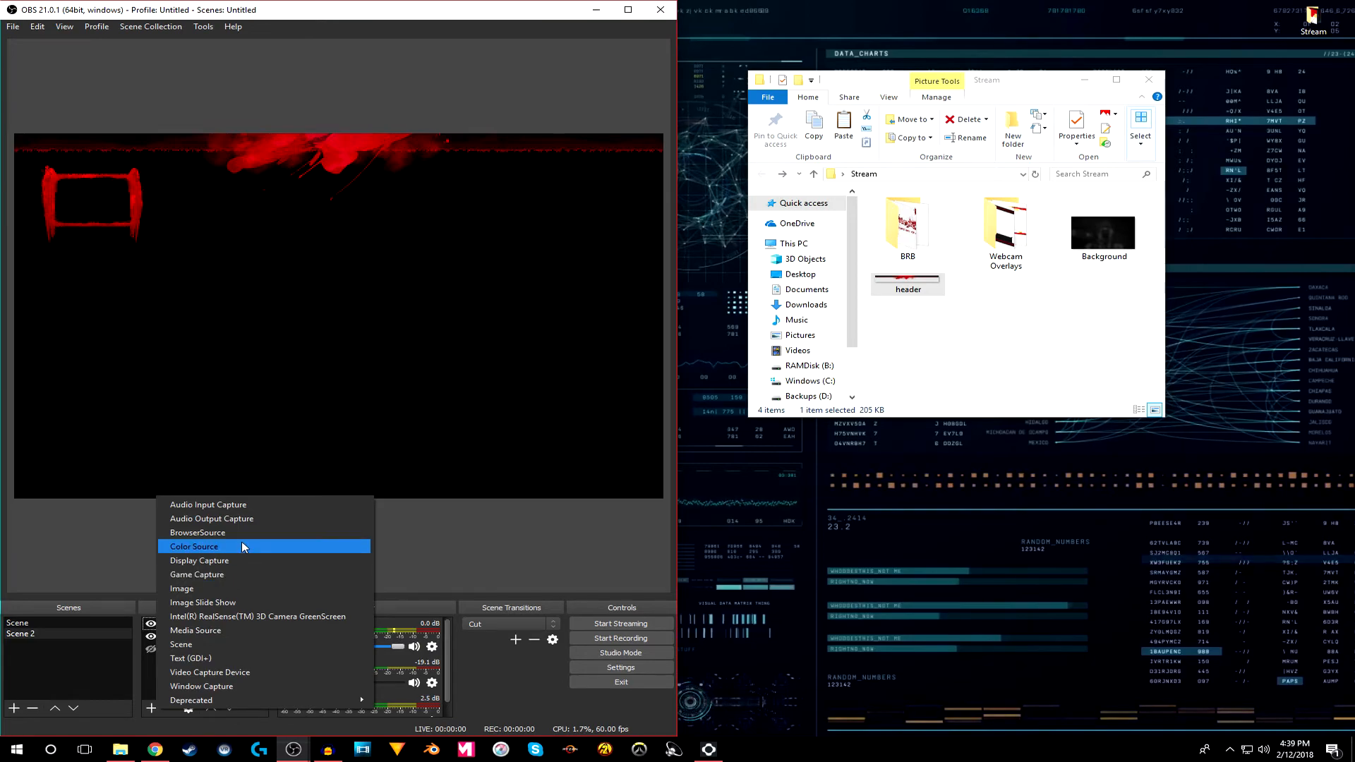
{"action": "left_click", "coordinate": [226, 592]}
{"action": "key", "text": "Left"}
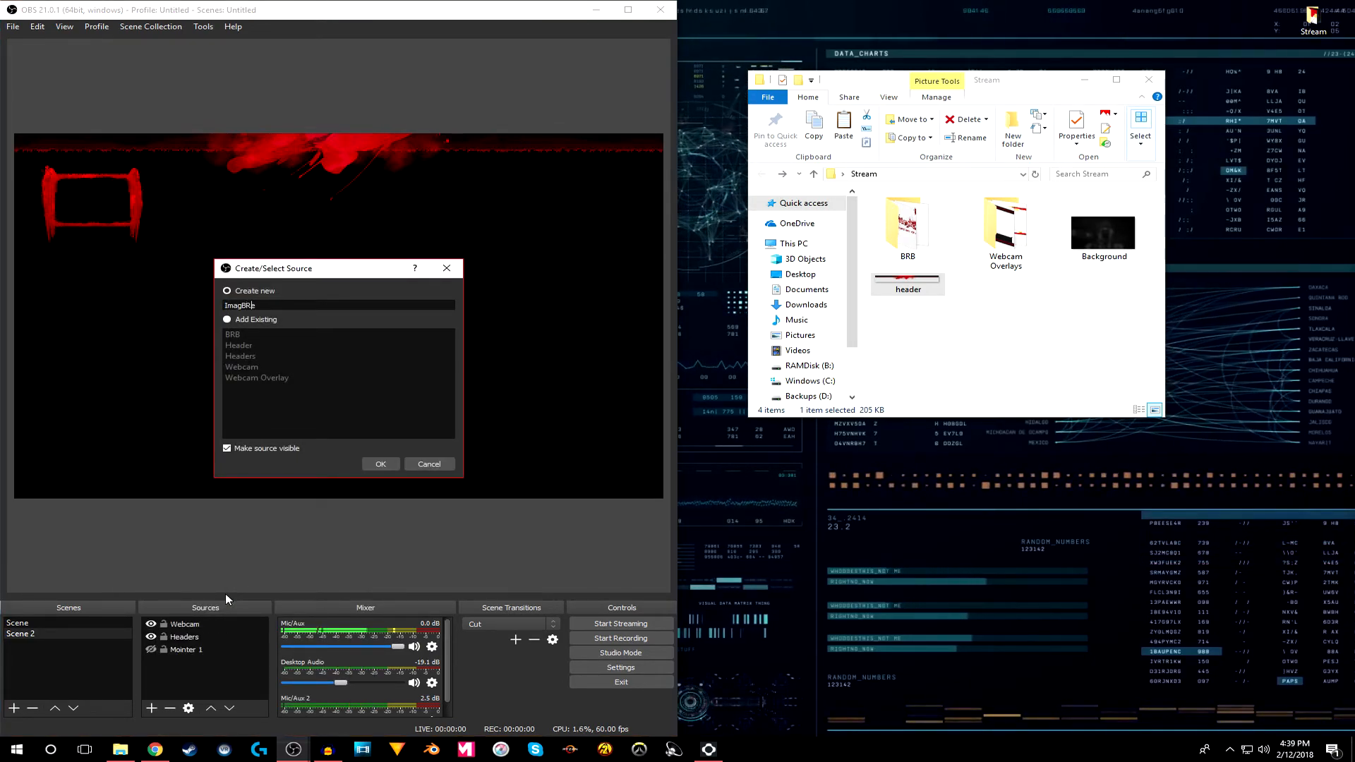
{"action": "type", "text": "BRBR"}
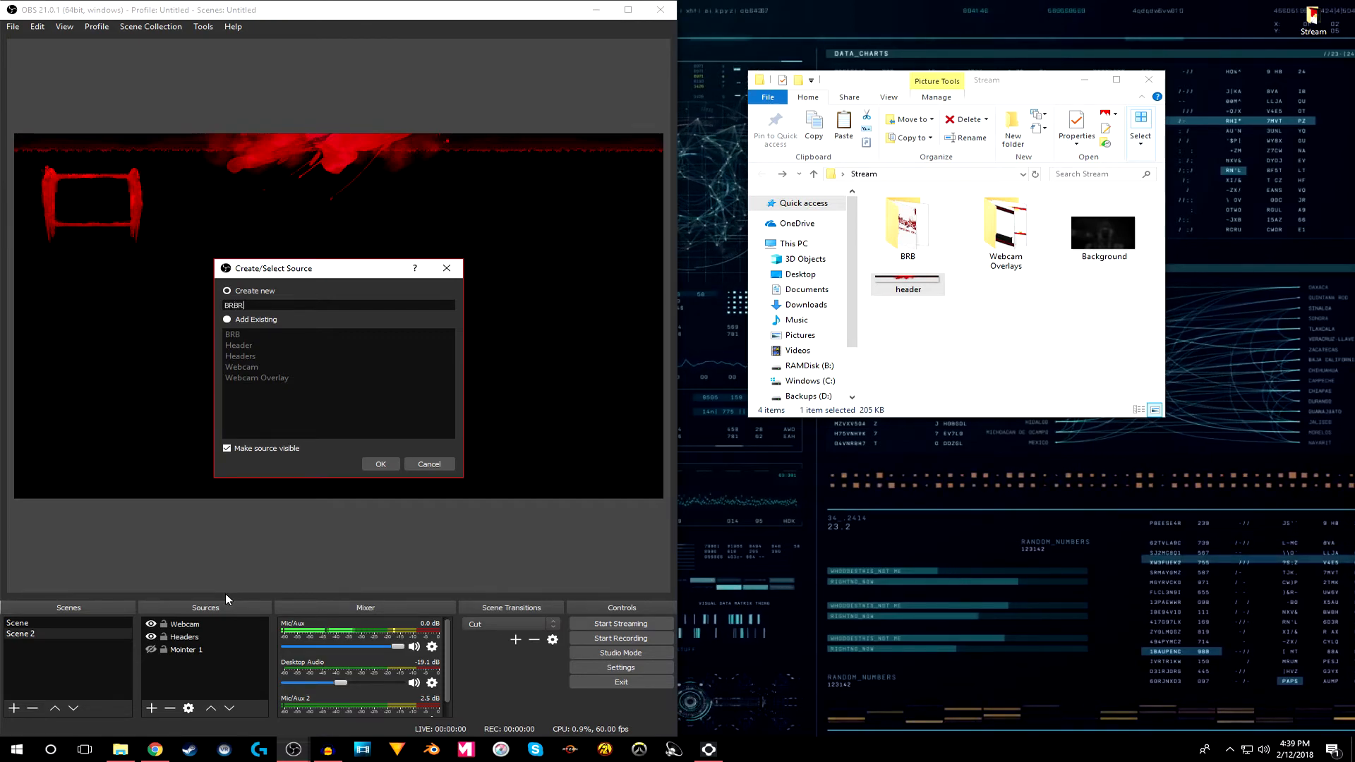
{"action": "key", "text": "BackSpace"}
{"action": "type", "text": "2"}
{"action": "key", "text": "Return"}
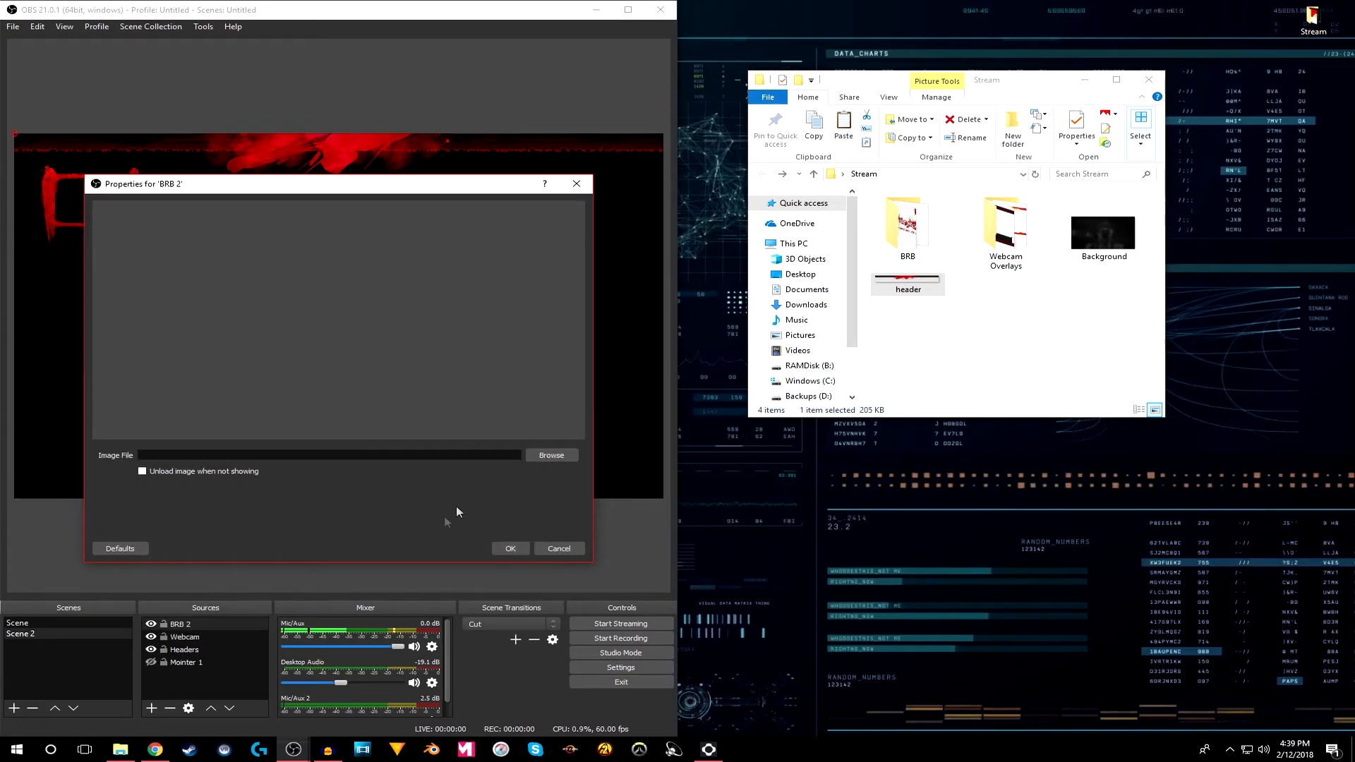
- Load the BRB image from the Desktop's Stream/BRB folder into BRB 2 and stretch it over the full canvas
{"action": "left_click", "coordinate": [553, 455]}
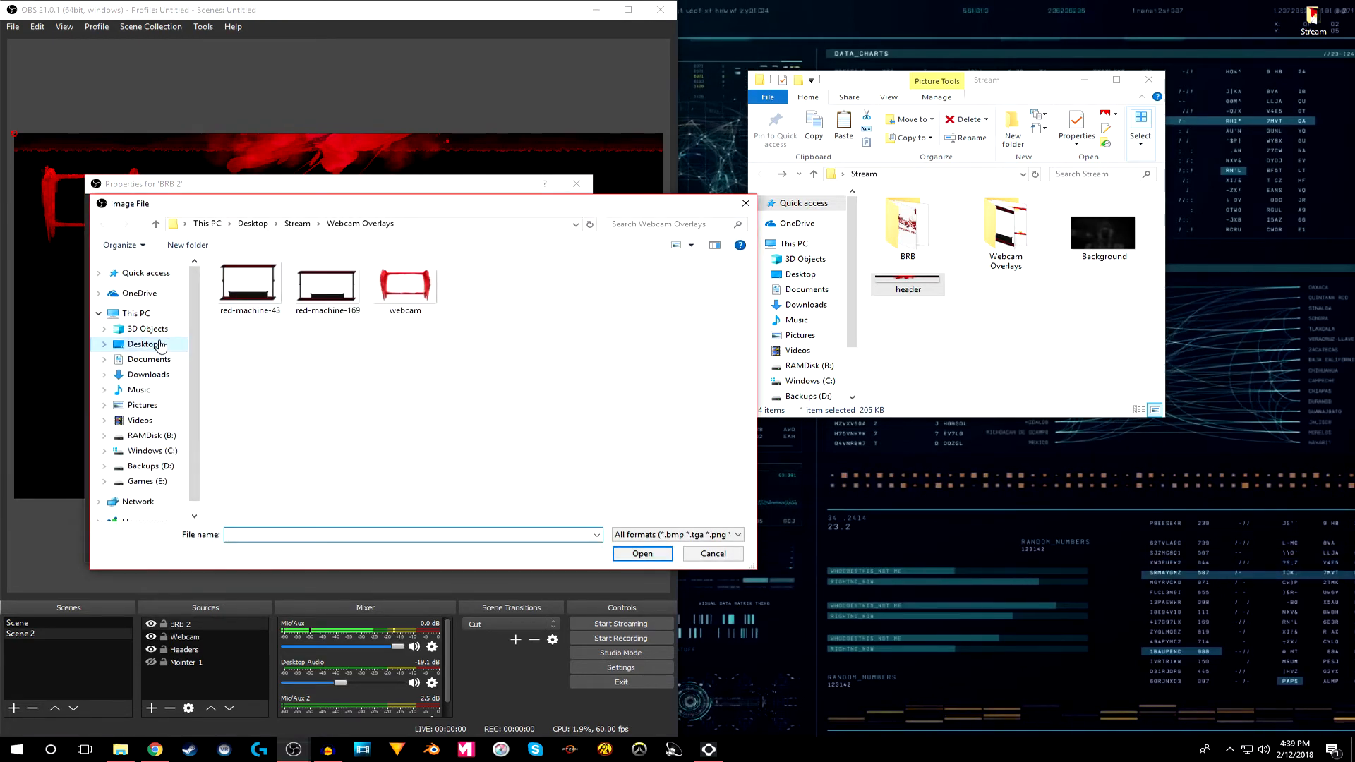
{"action": "left_click", "coordinate": [161, 345]}
{"action": "double_click", "coordinate": [255, 298]}
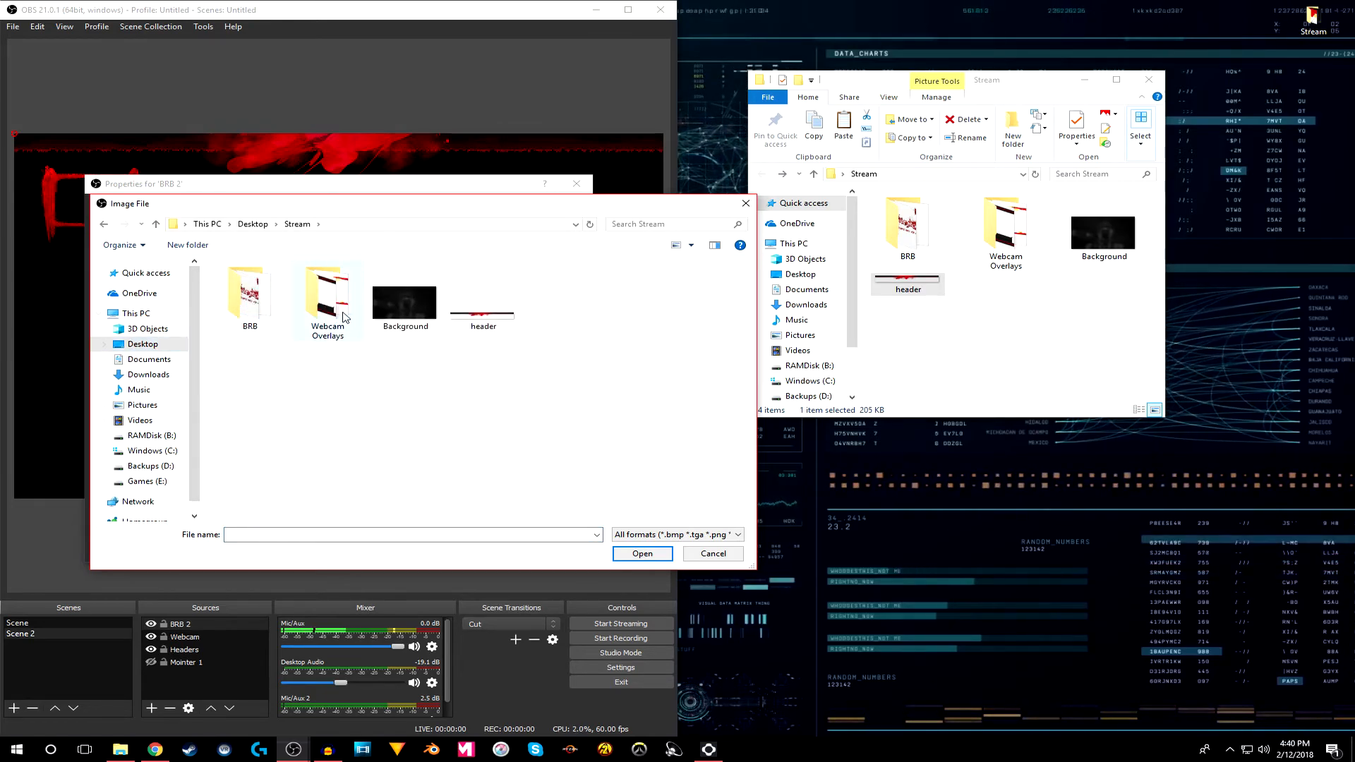
{"action": "double_click", "coordinate": [254, 305]}
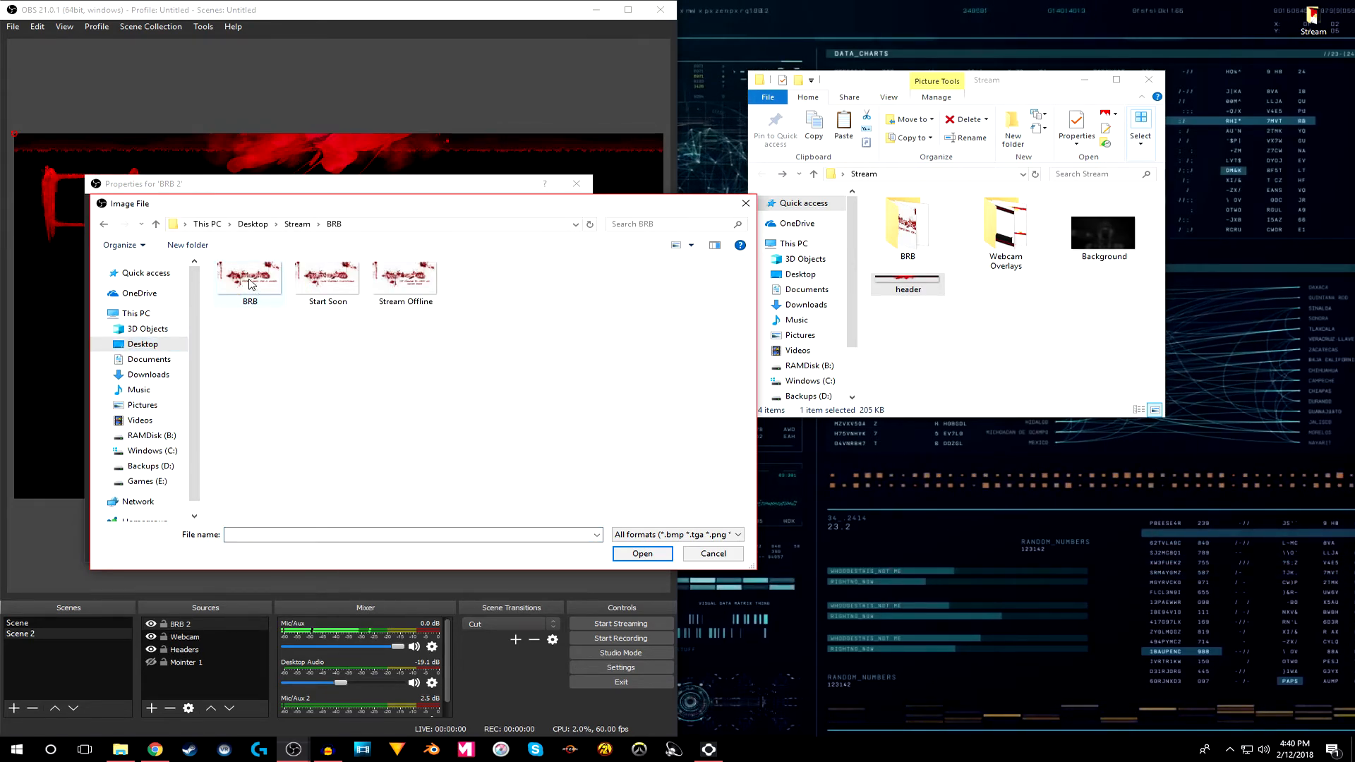
{"action": "double_click", "coordinate": [250, 283]}
{"action": "left_click", "coordinate": [504, 550]}
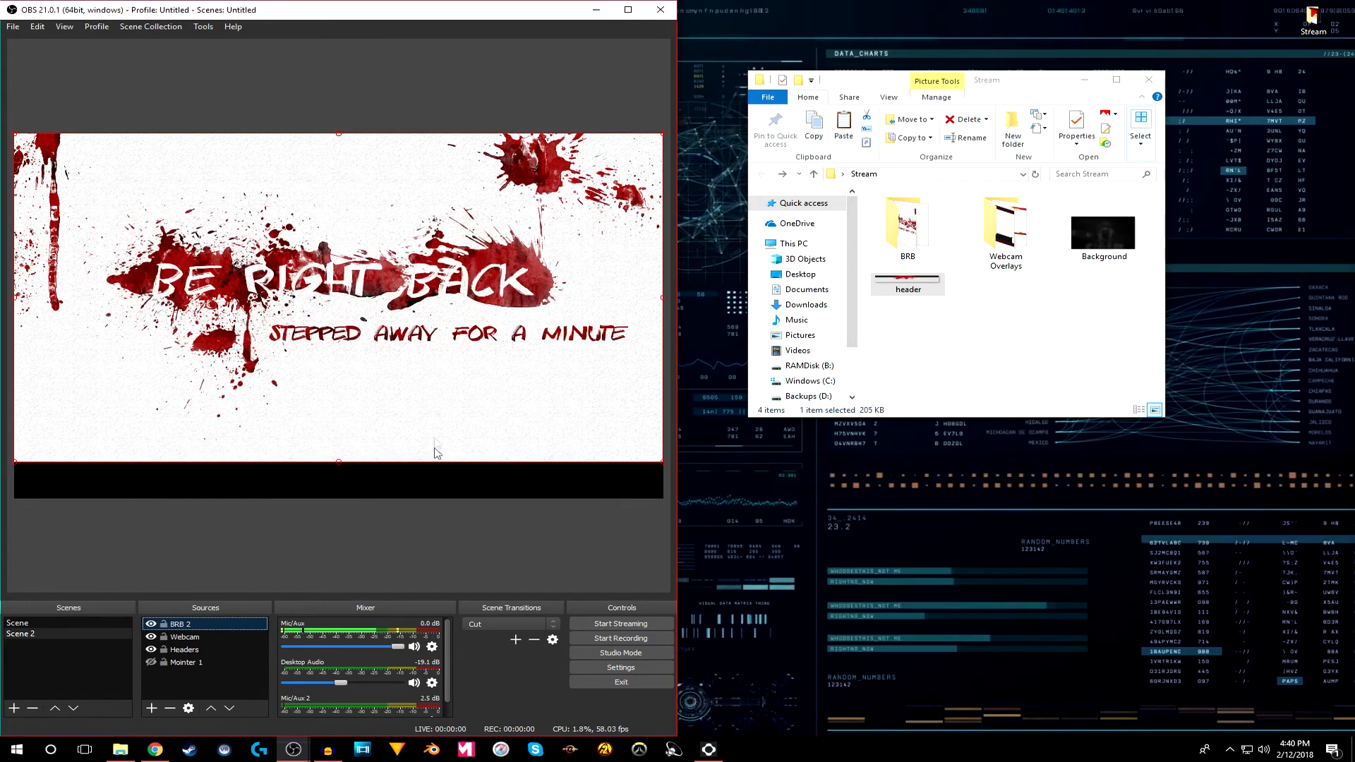
{"action": "right_click", "coordinate": [442, 379]}
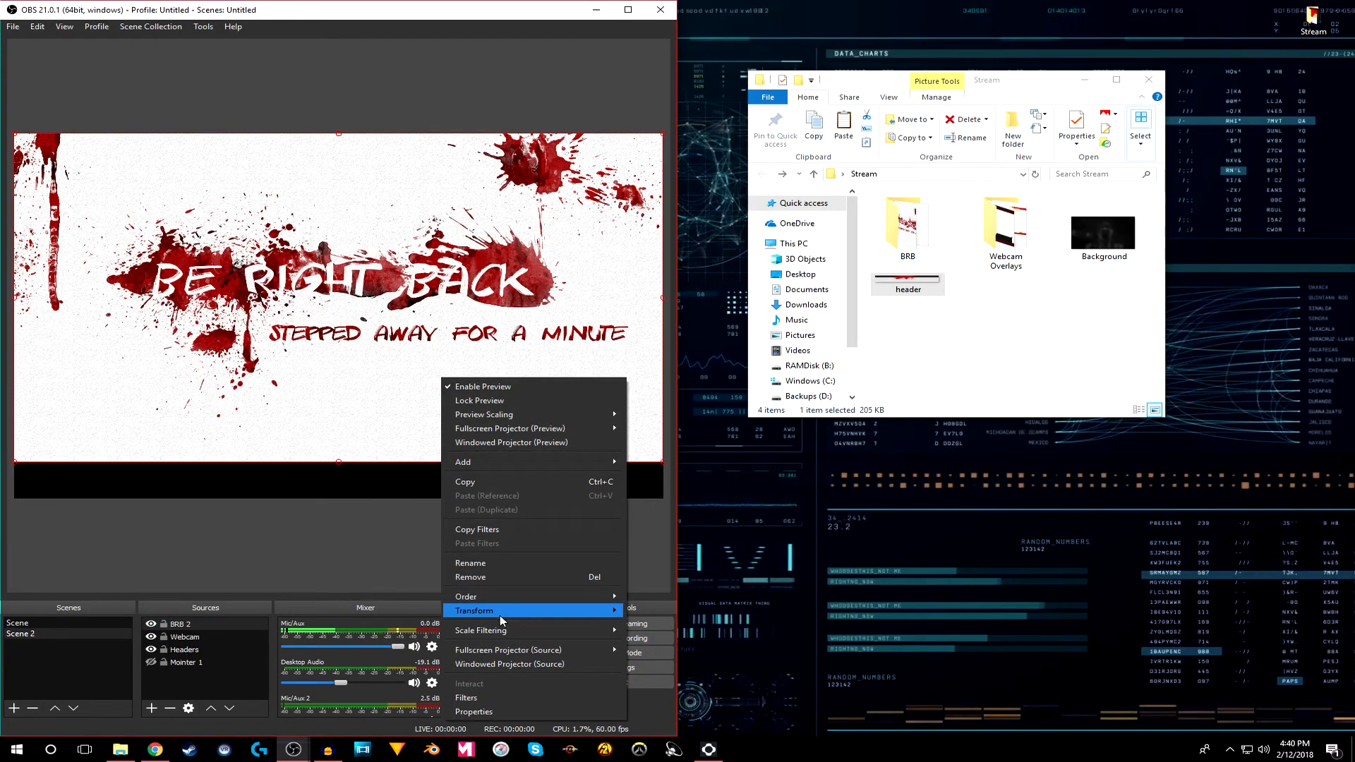
{"action": "mouse_move", "coordinate": [501, 617]}
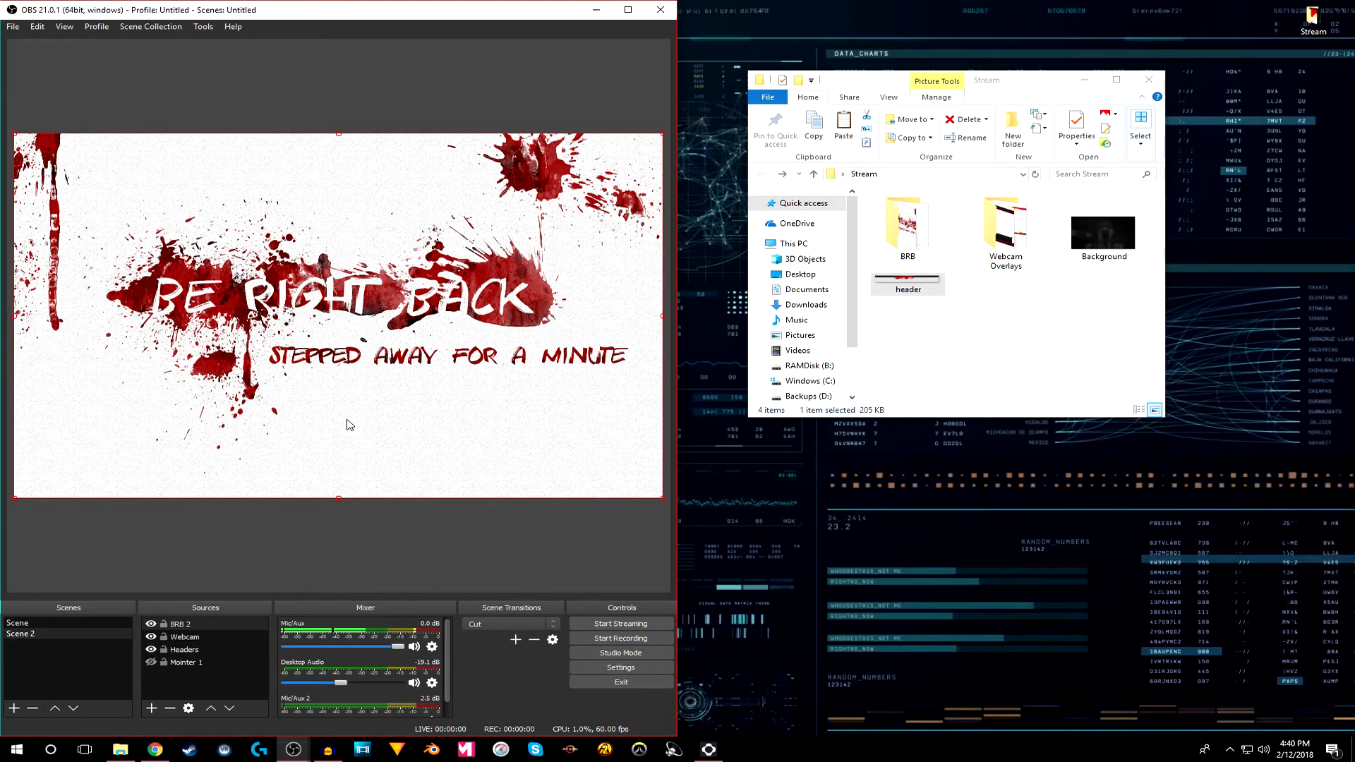
- Toggle the visibility of BRB 2 off and on to switch between the stream layout and the Be Right Back screen
{"action": "left_click", "coordinate": [151, 625]}
{"action": "left_click", "coordinate": [182, 639]}
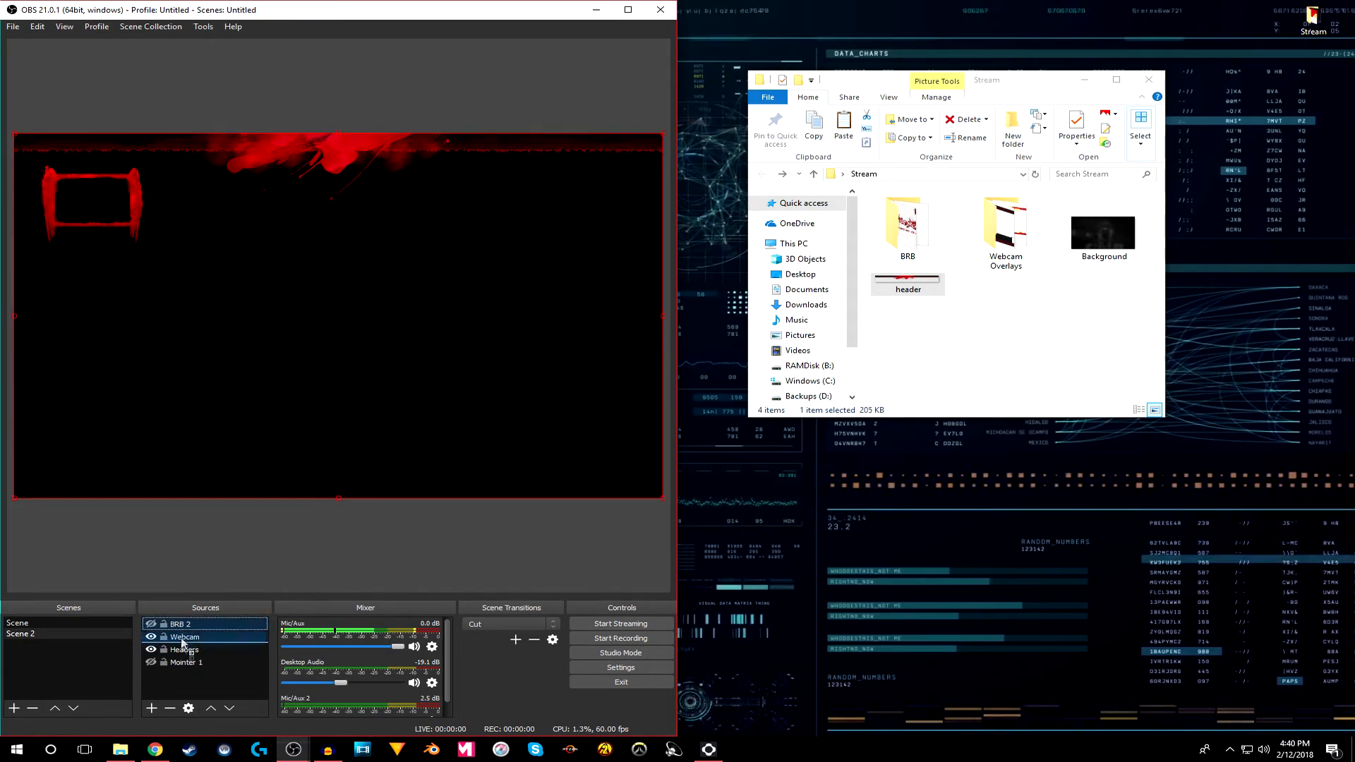
{"action": "left_click", "coordinate": [151, 624]}
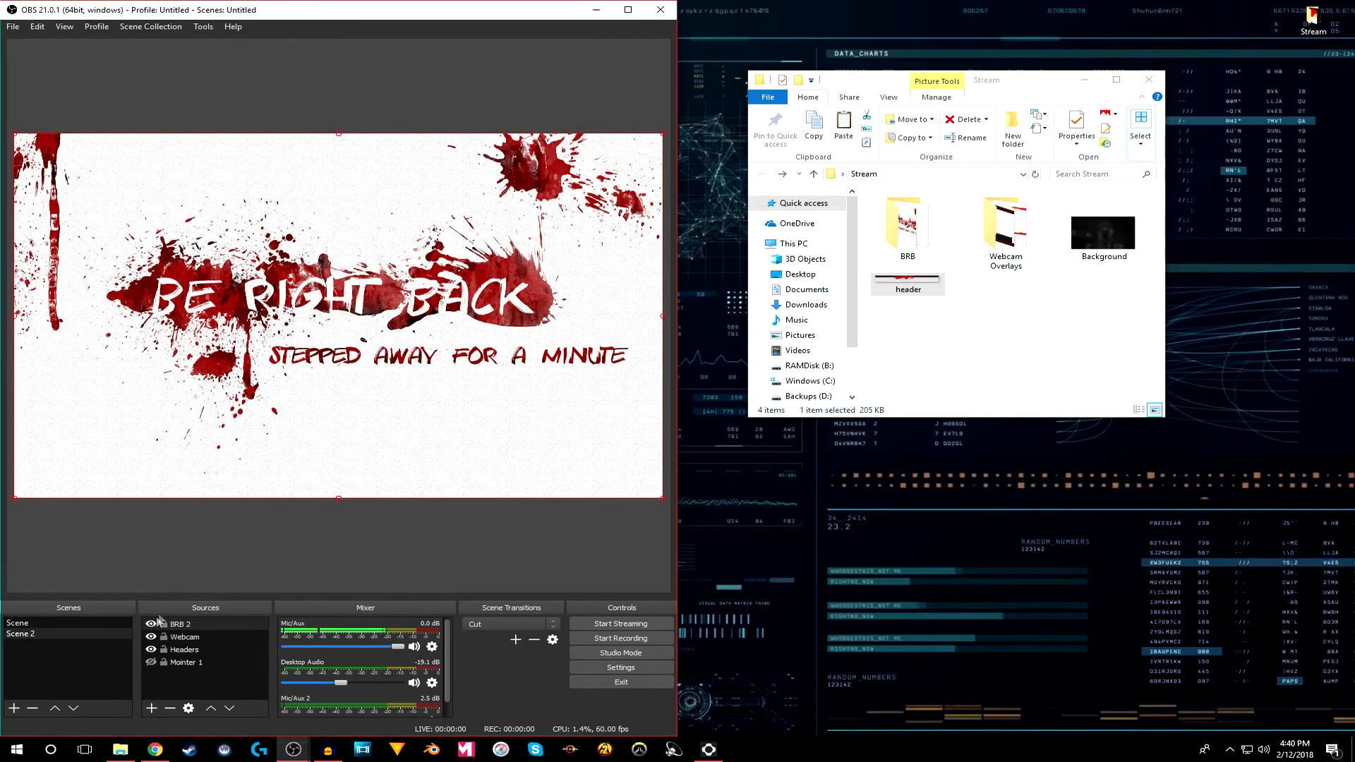
{"action": "left_click", "coordinate": [151, 623]}
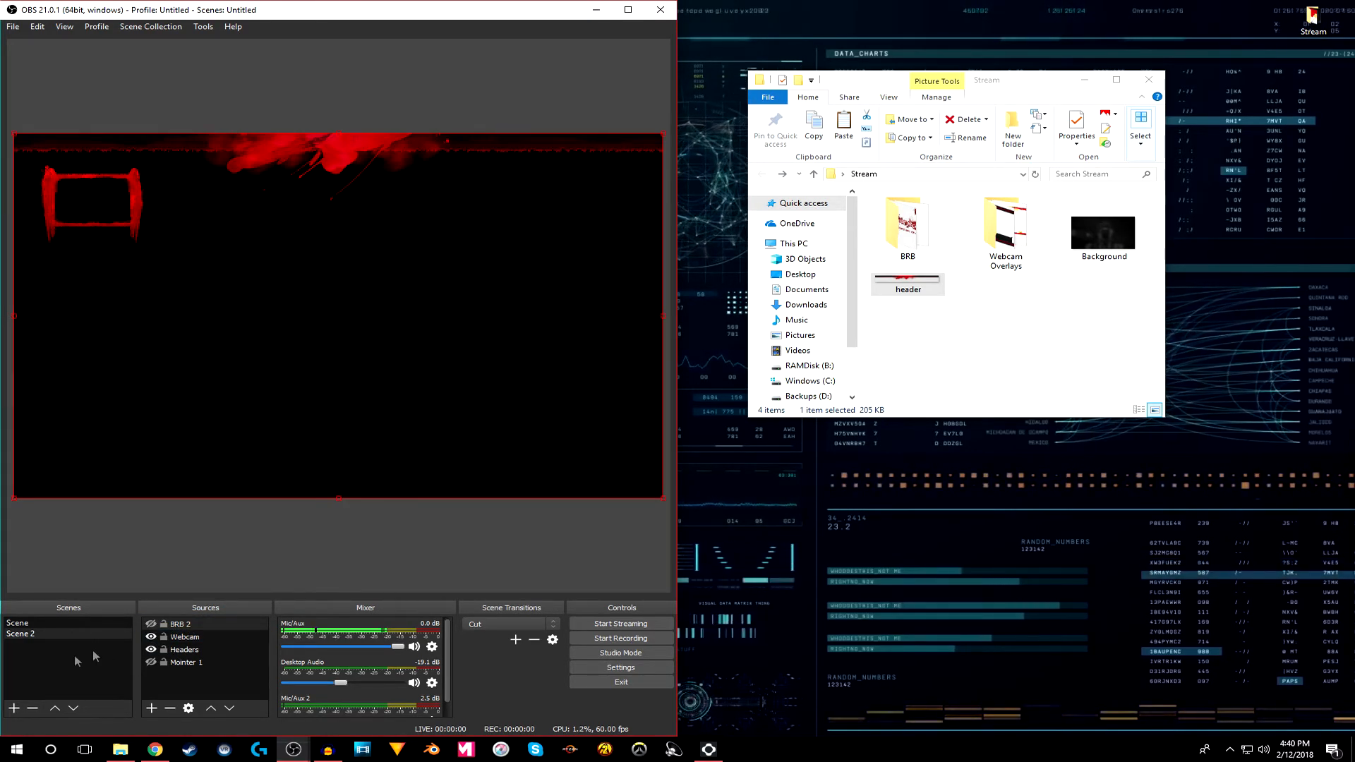
{"action": "left_click", "coordinate": [151, 624]}
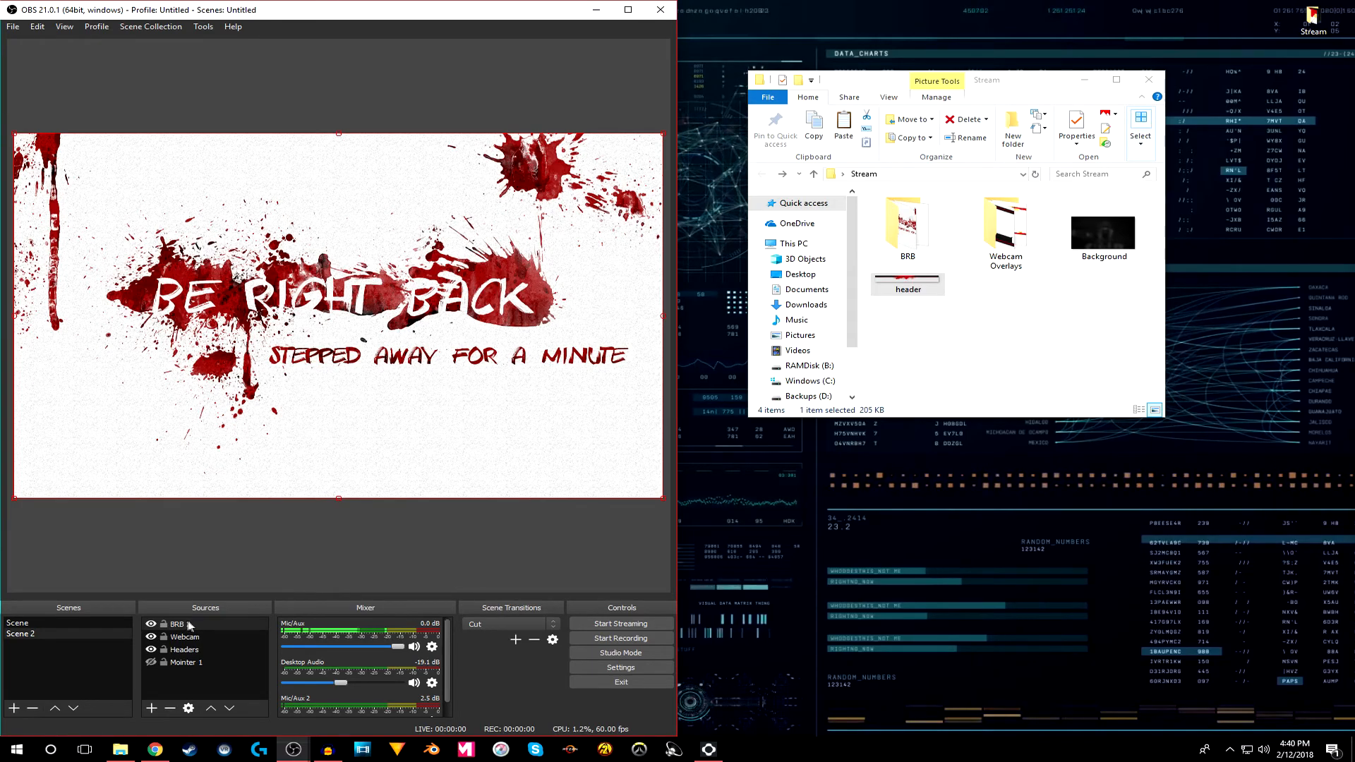
- Move BRB 2 below Webcam in the source order, return it to the top and hide it
{"action": "left_click_drag", "start_coordinate": [198, 624], "coordinate": [200, 645]}
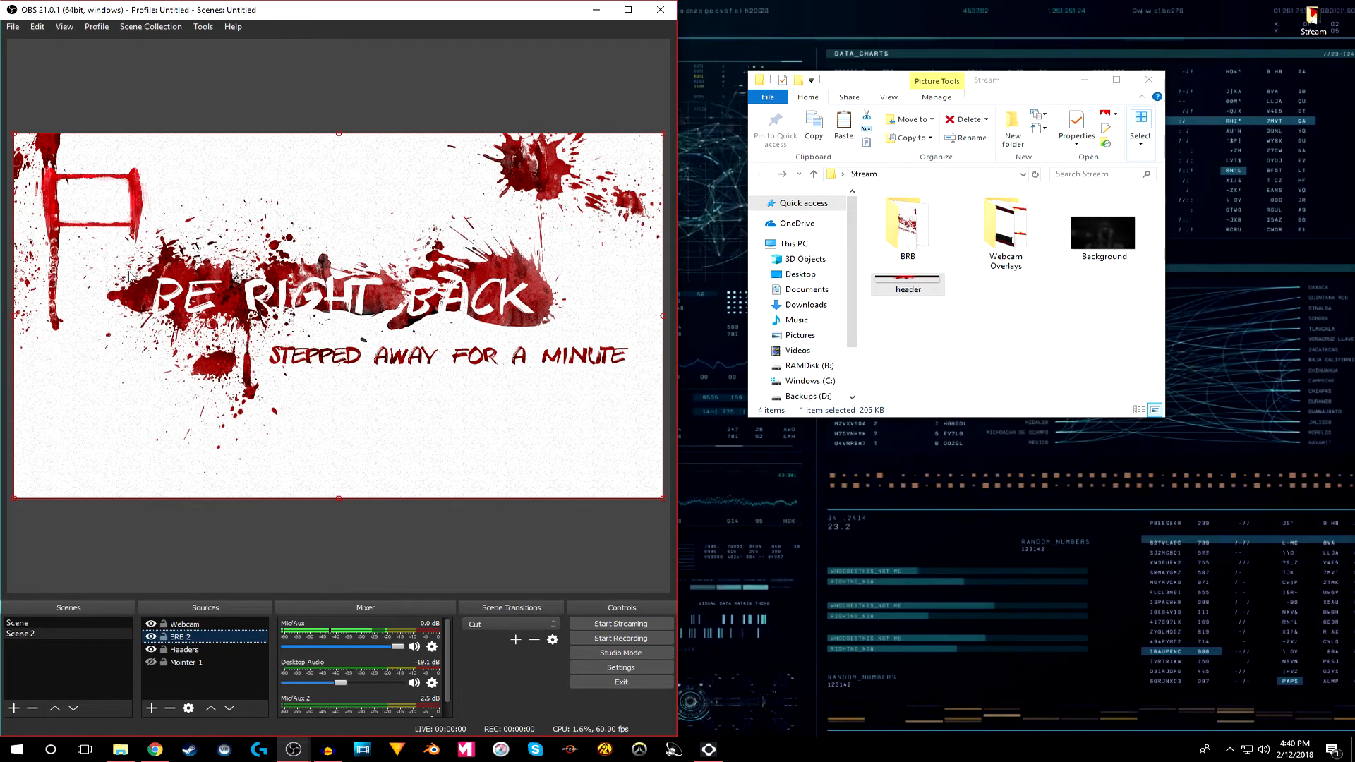
{"action": "left_click_drag", "start_coordinate": [210, 638], "coordinate": [205, 620]}
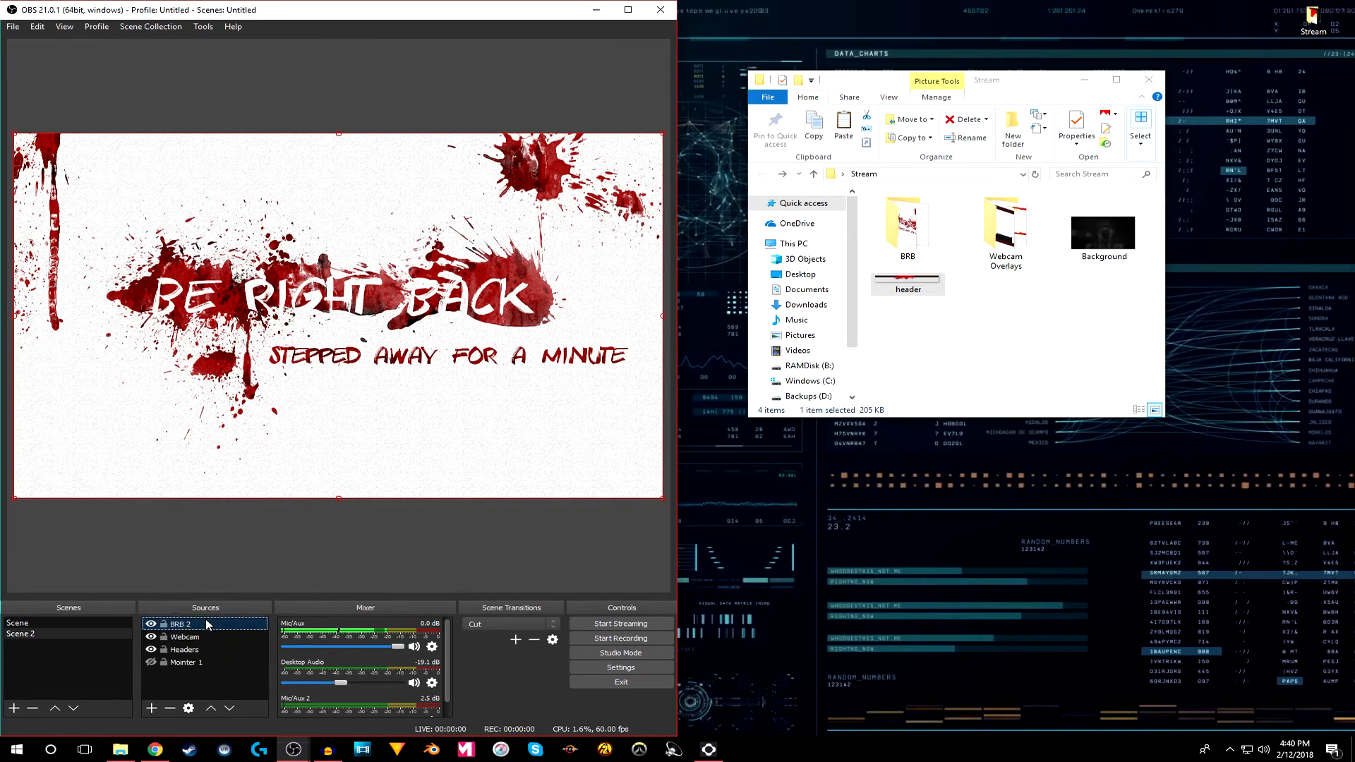
{"action": "left_click", "coordinate": [150, 625]}
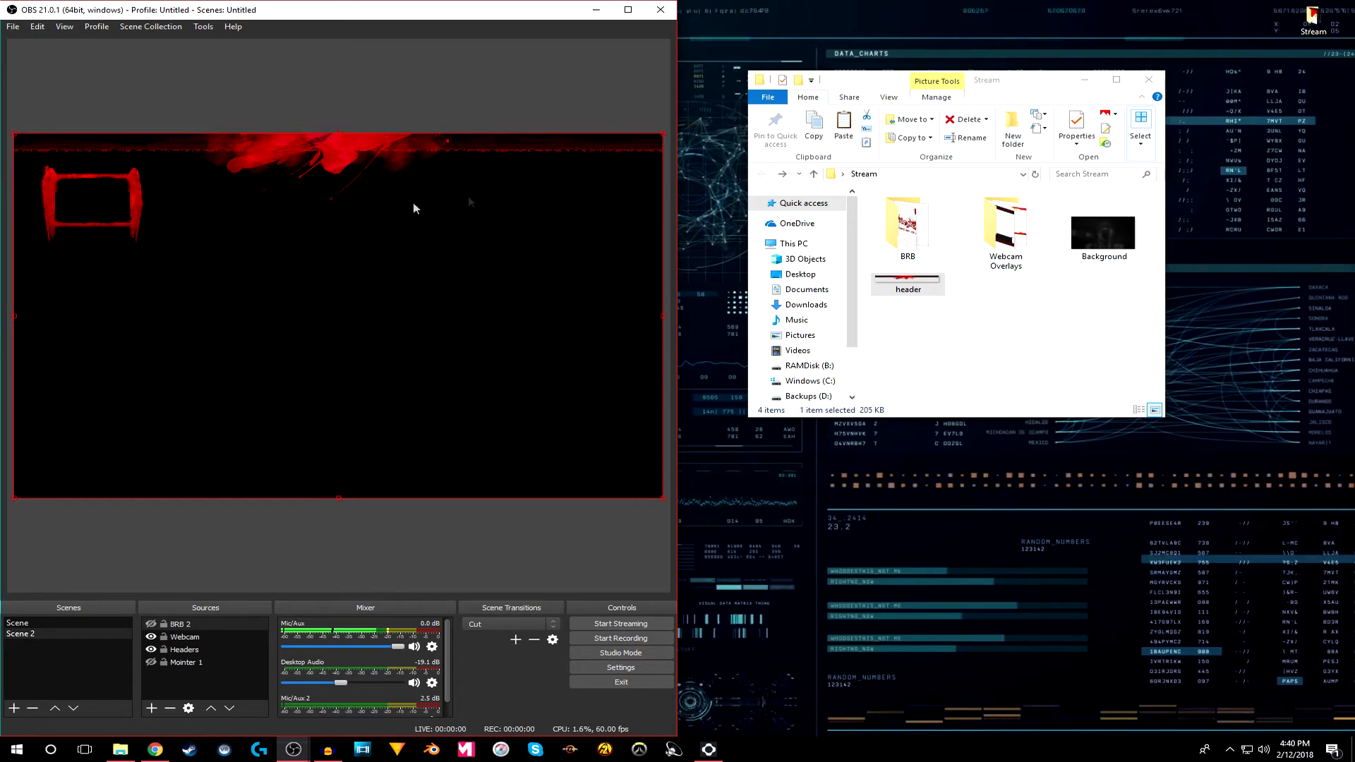
- Switch to the Stream folder window, open its BRB folder and preview the screen images, including Stream Offline.jpg
{"action": "left_click", "coordinate": [982, 311]}
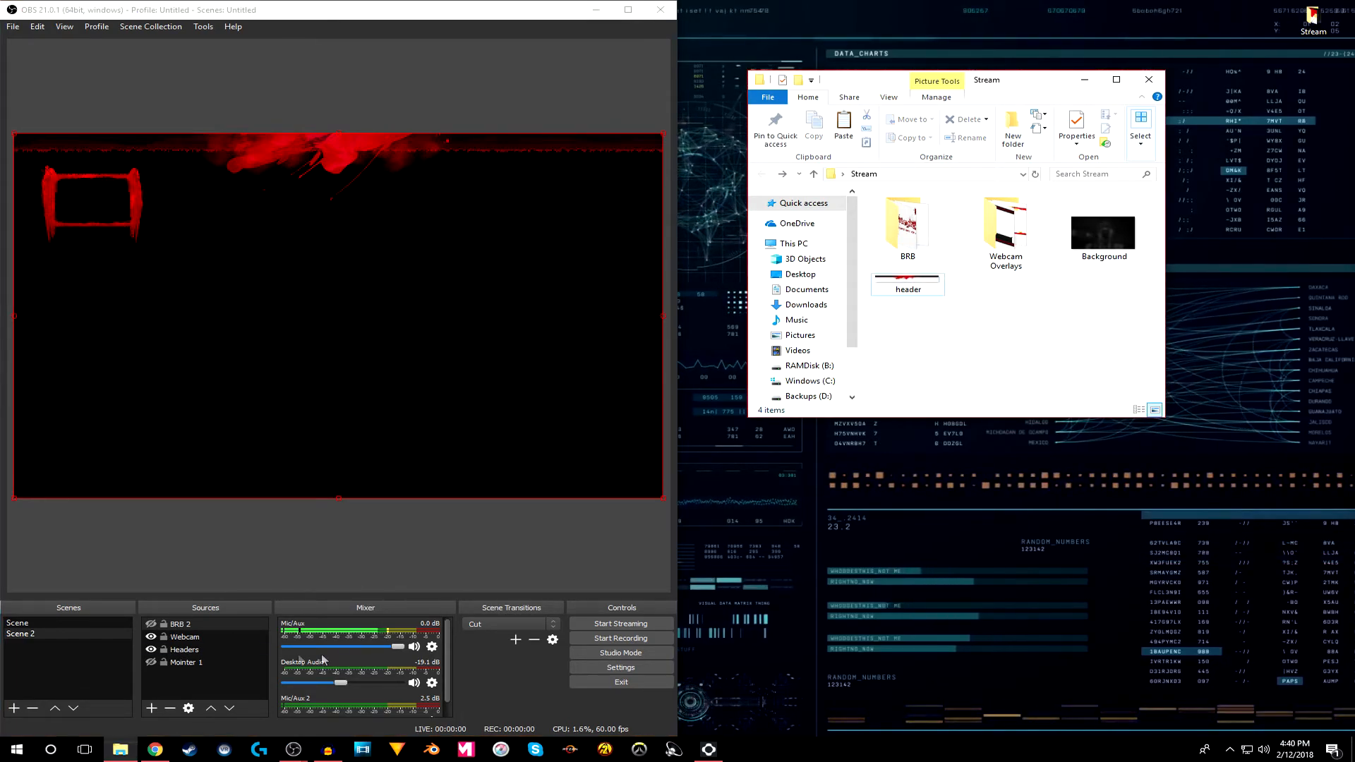
{"action": "double_click", "coordinate": [919, 230]}
{"action": "double_click", "coordinate": [1007, 226]}
{"action": "left_click", "coordinate": [1060, 52]}
{"action": "double_click", "coordinate": [898, 297]}
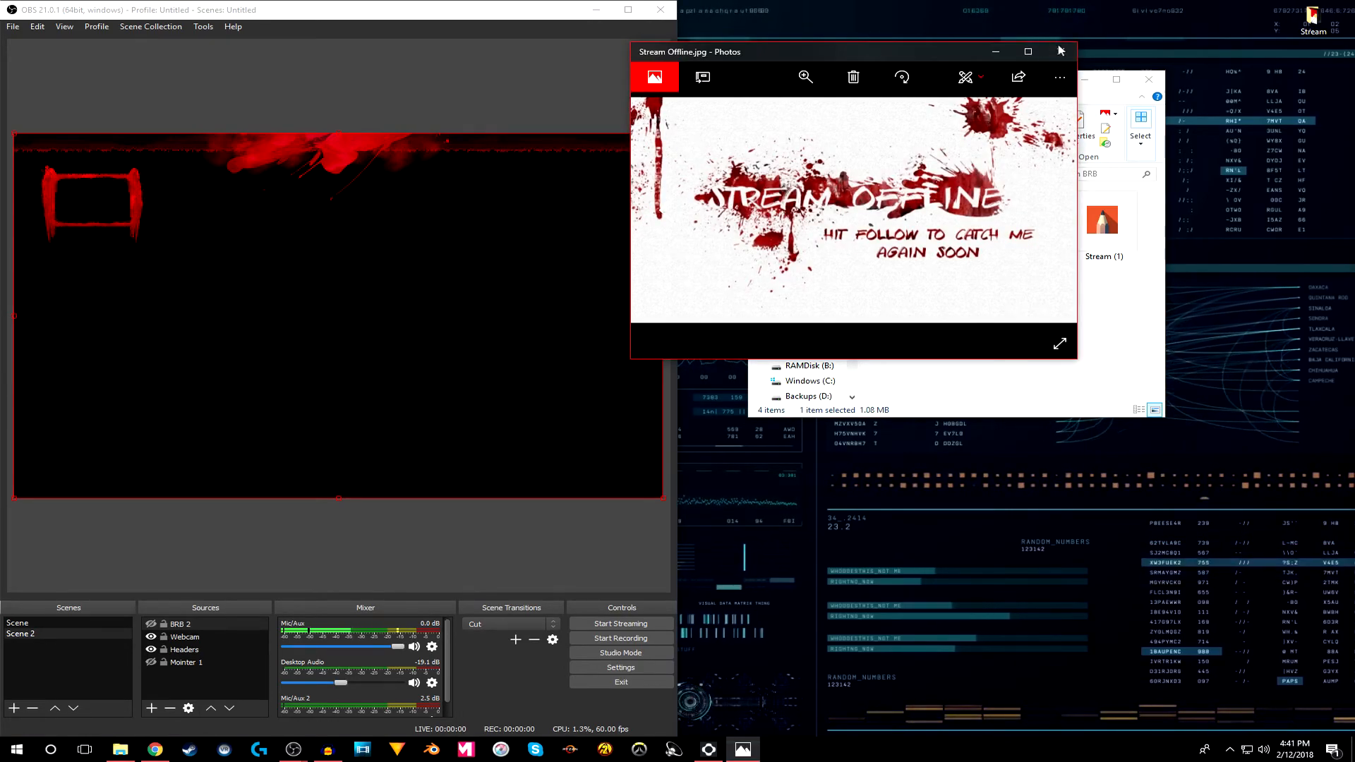
{"action": "left_click", "coordinate": [1059, 51]}
{"action": "double_click", "coordinate": [904, 306]}
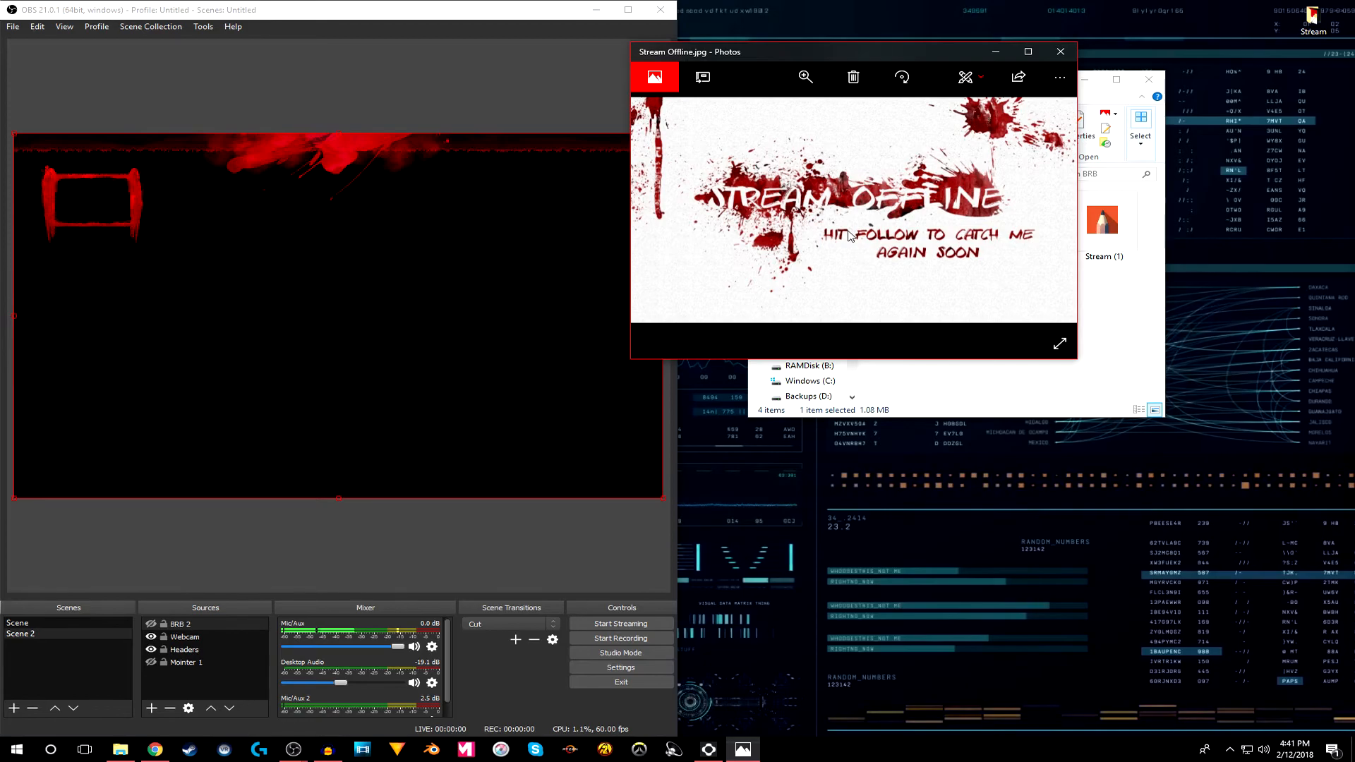
- Preview the Start Soon image from the BRB folder, close the preview and return to the Stream folder
{"action": "left_click", "coordinate": [1061, 52]}
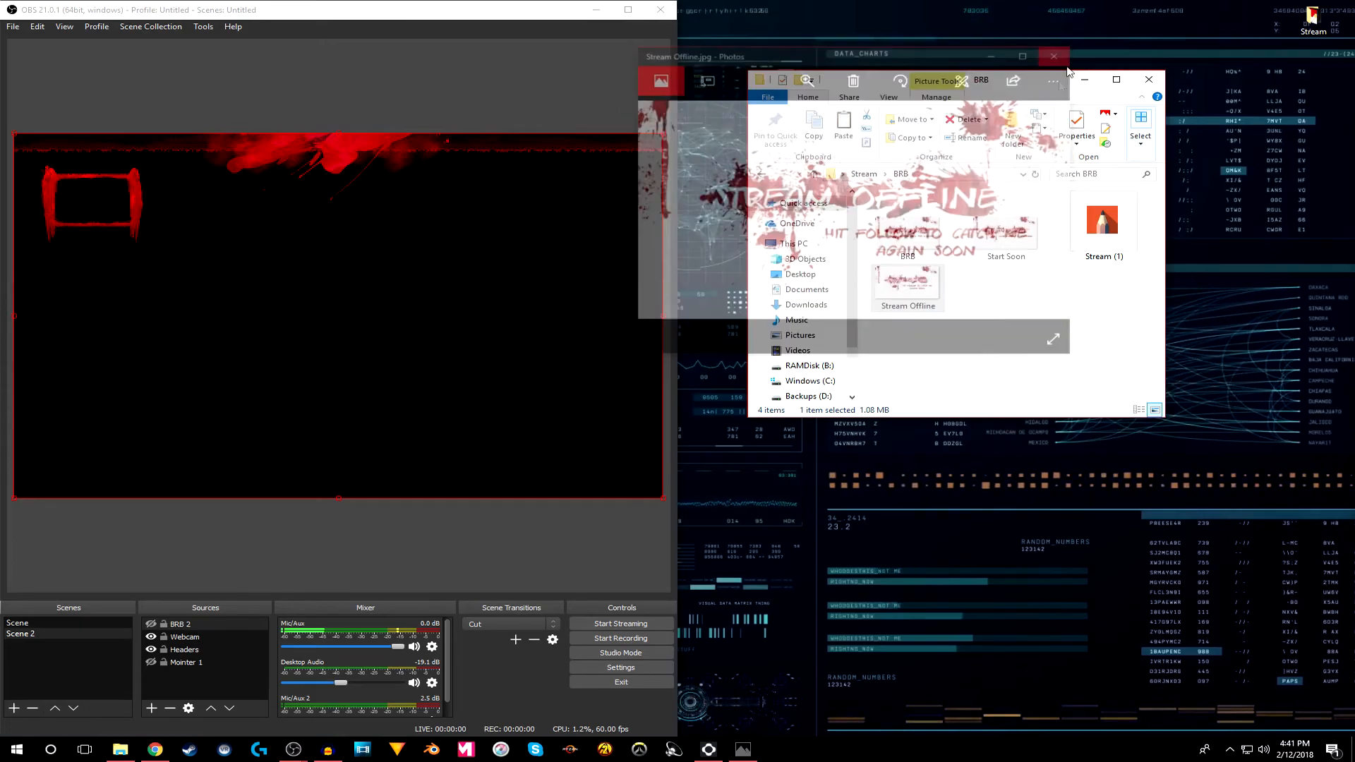
{"action": "double_click", "coordinate": [1005, 229]}
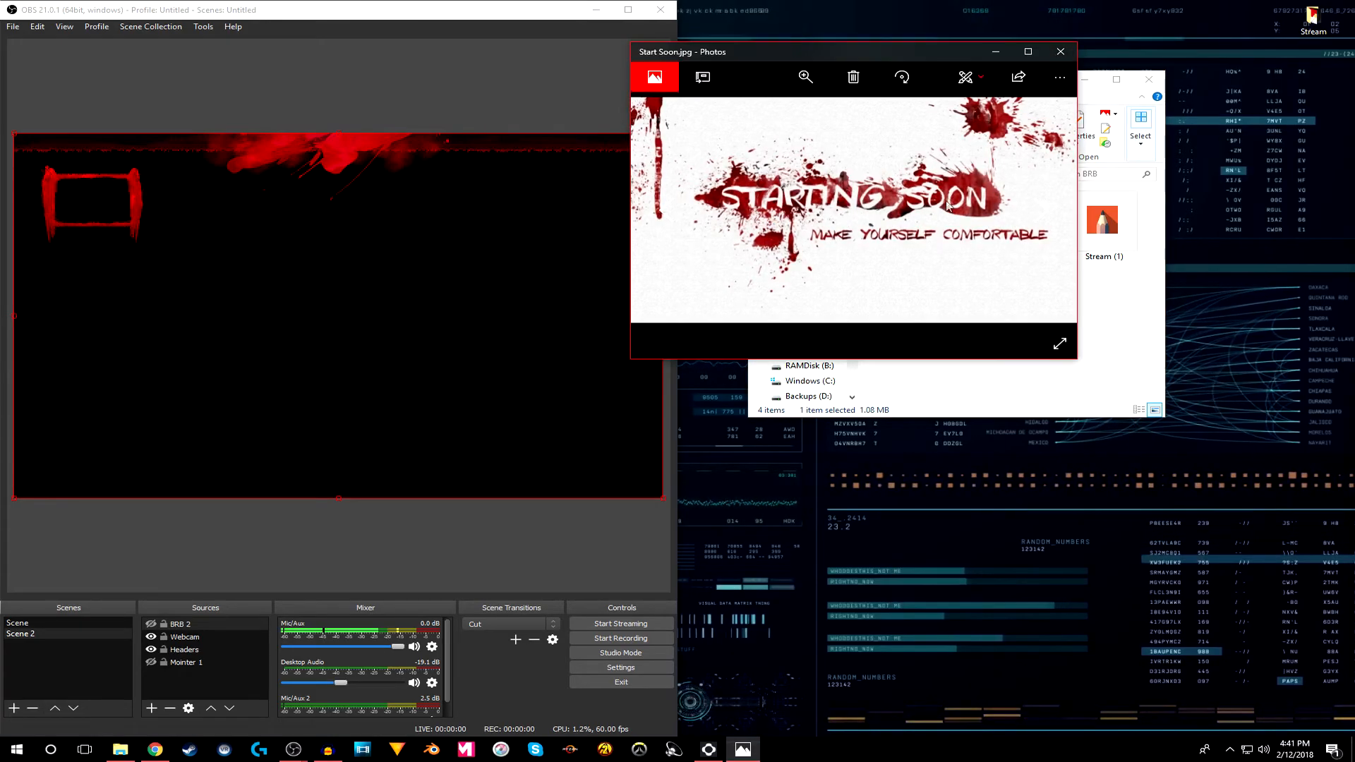
{"action": "left_click", "coordinate": [1063, 51]}
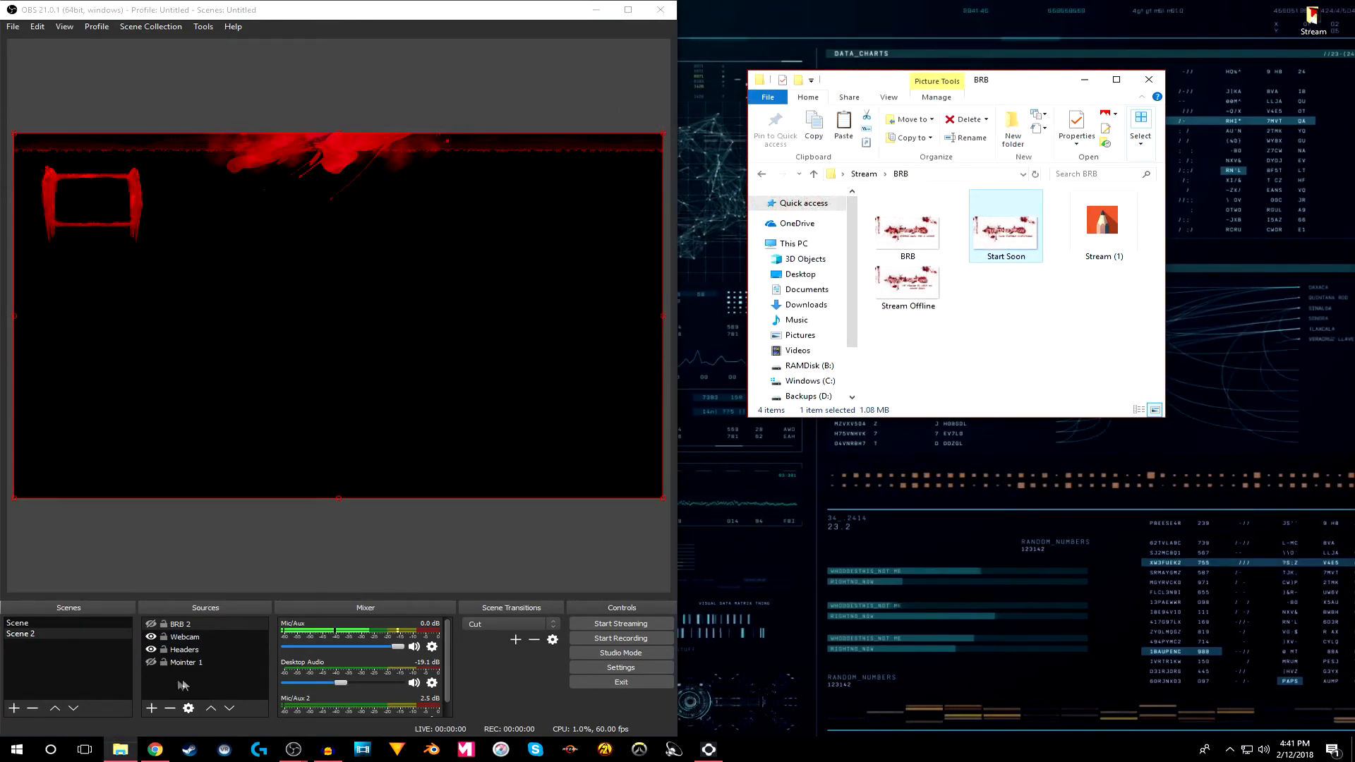
{"action": "double_click", "coordinate": [1016, 226]}
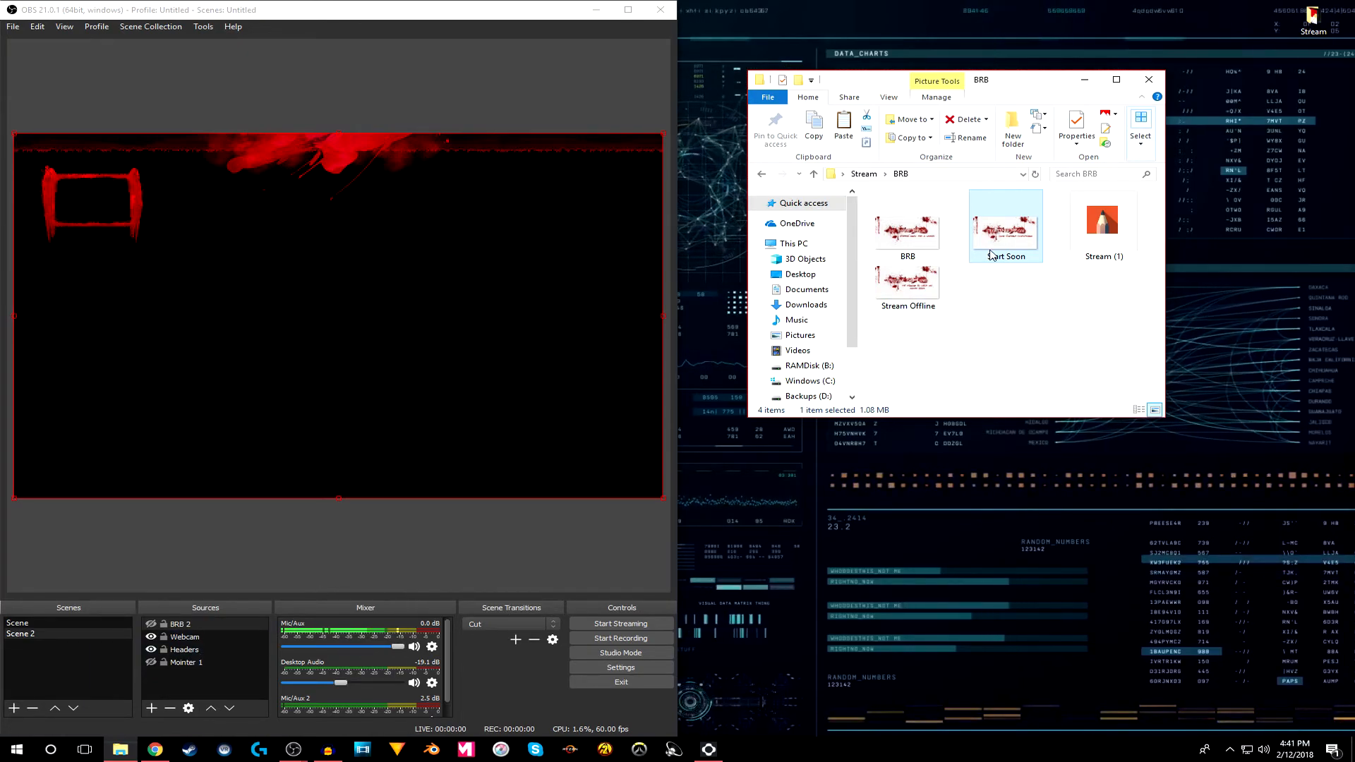
{"action": "left_click", "coordinate": [1059, 52]}
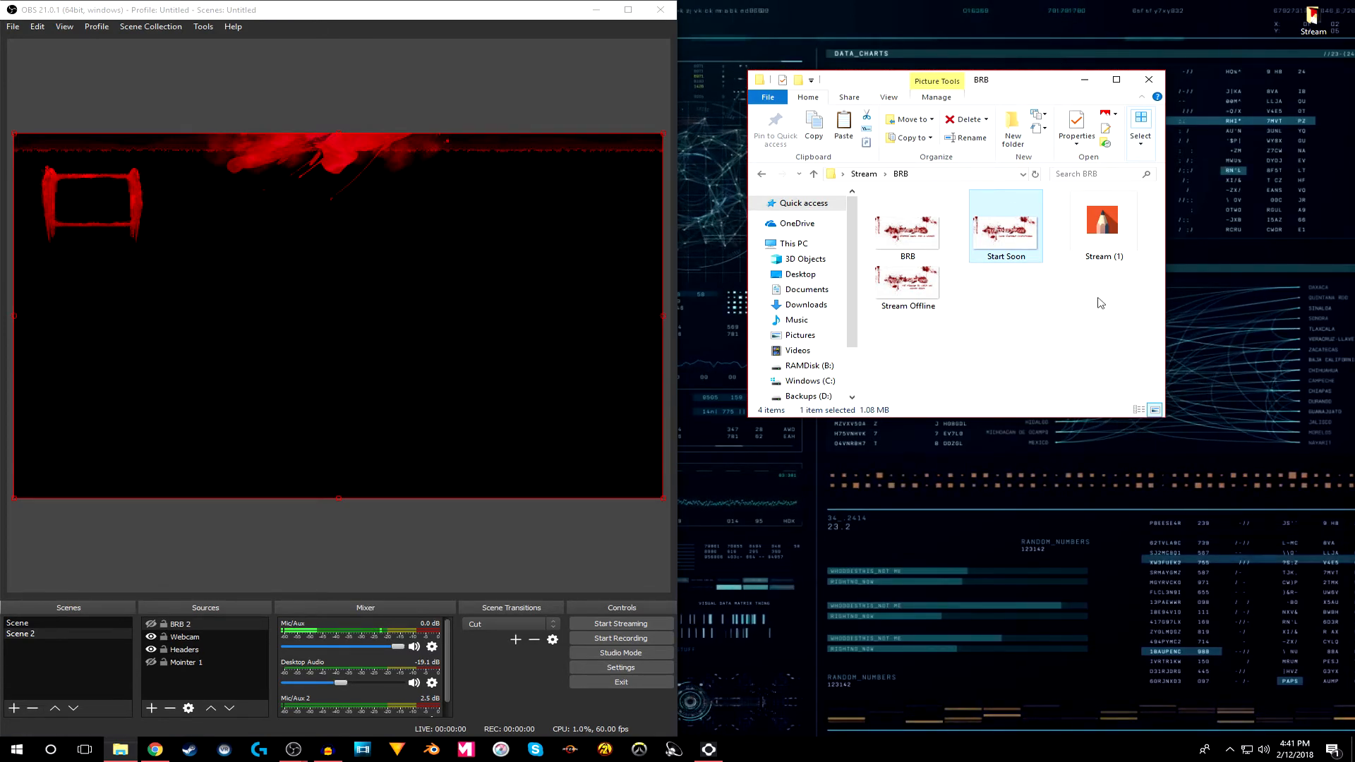
{"action": "key", "text": "alt+Left"}
- Add a new Game Capture source named Random Game to Scene 2
{"action": "left_click", "coordinate": [182, 681]}
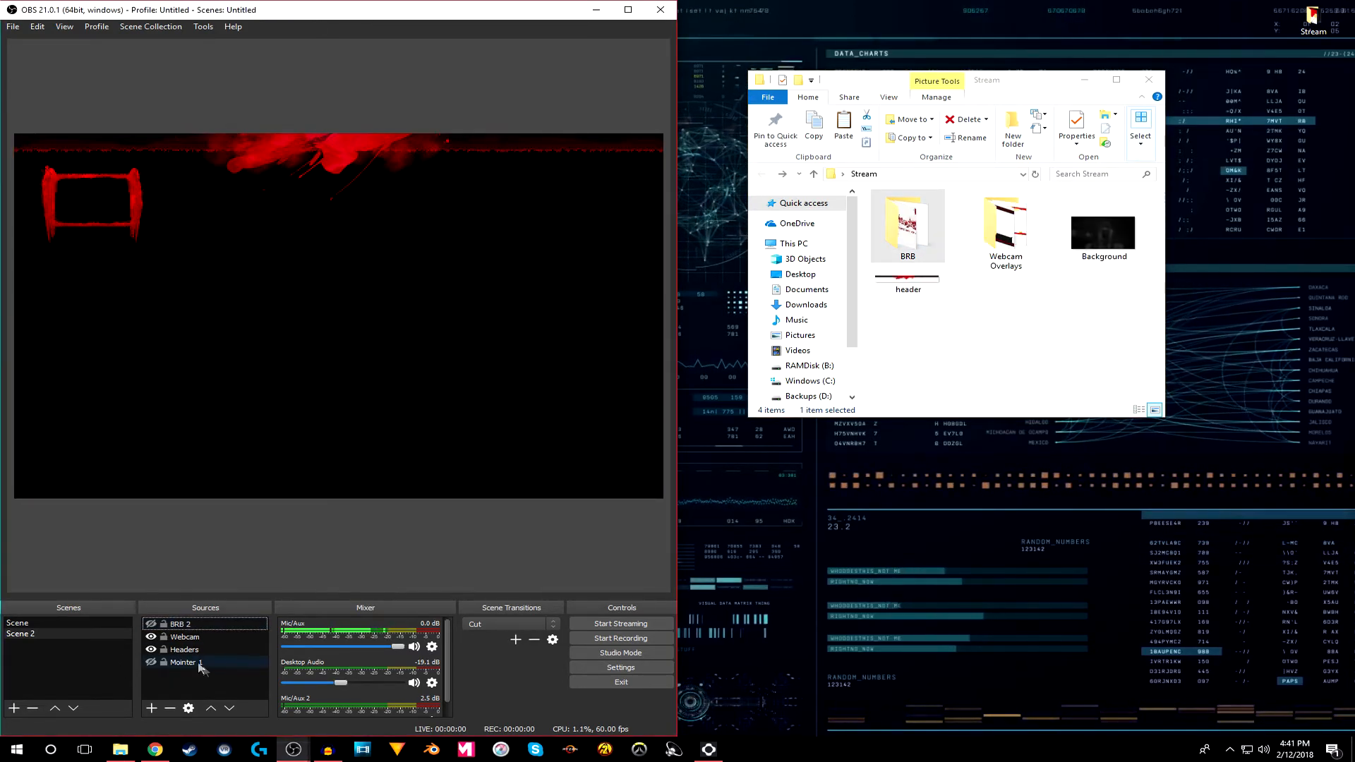
{"action": "right_click", "coordinate": [218, 686]}
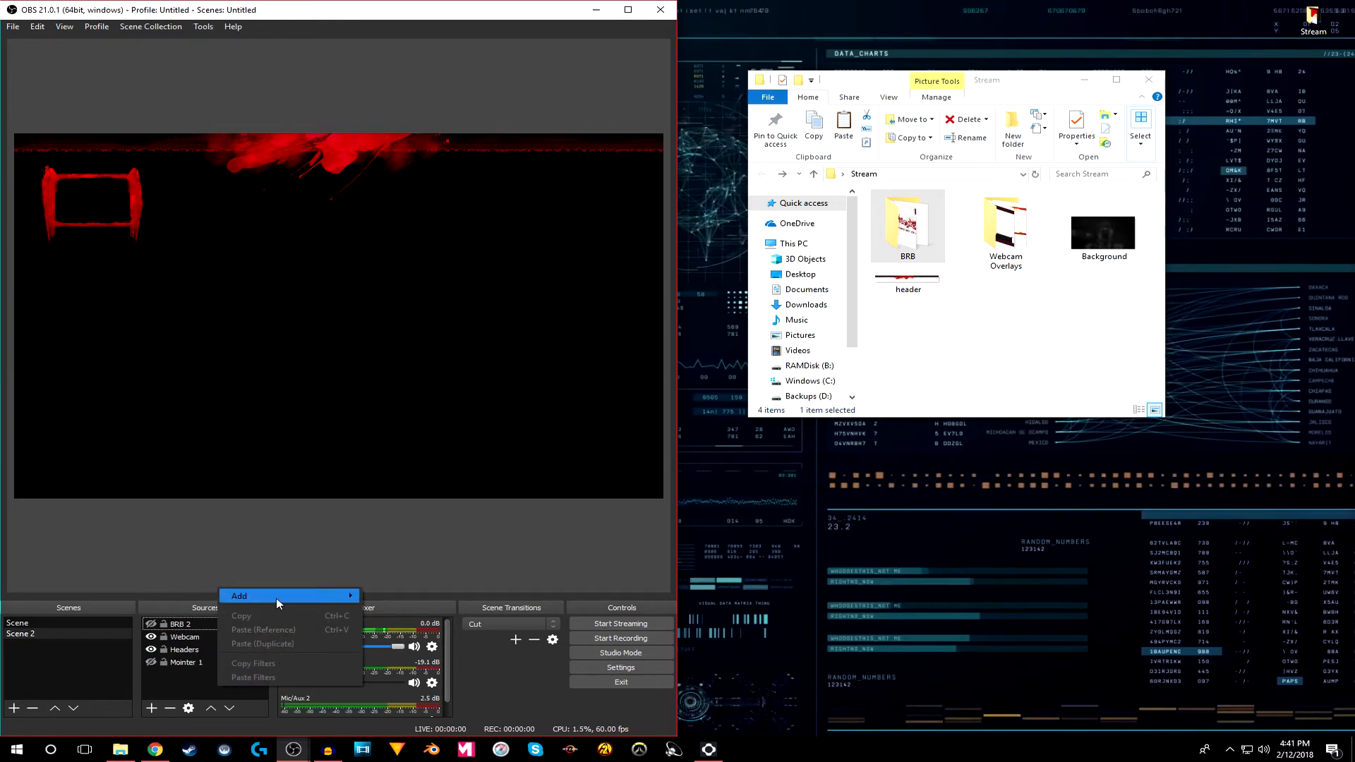
{"action": "mouse_move", "coordinate": [276, 599]}
{"action": "left_click", "coordinate": [413, 624]}
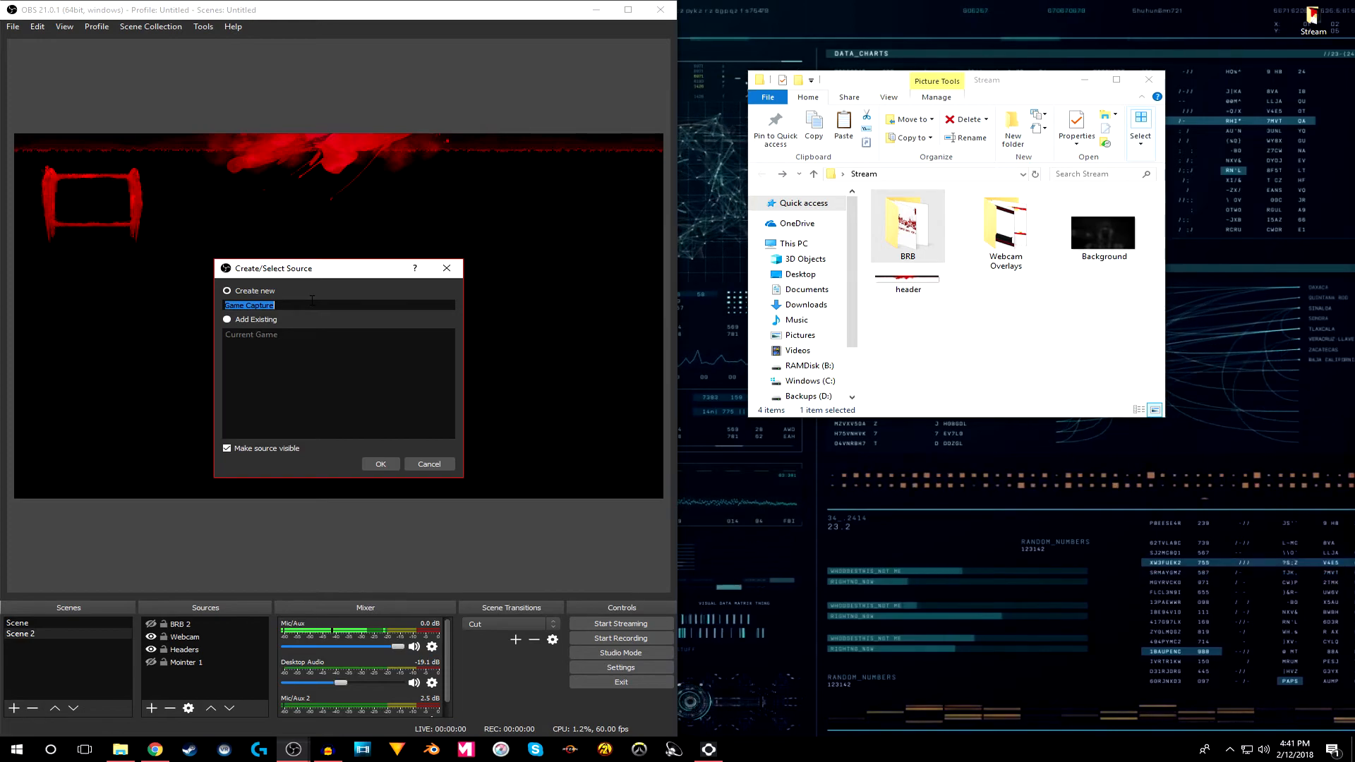
{"action": "type", "text": "RAndo"}
{"action": "key", "text": "BackSpace"}
{"action": "key", "text": "BackSpace"}
{"action": "key", "text": "BackSpace"}
{"action": "key", "text": "BackSpace"}
{"action": "type", "text": "ando"}
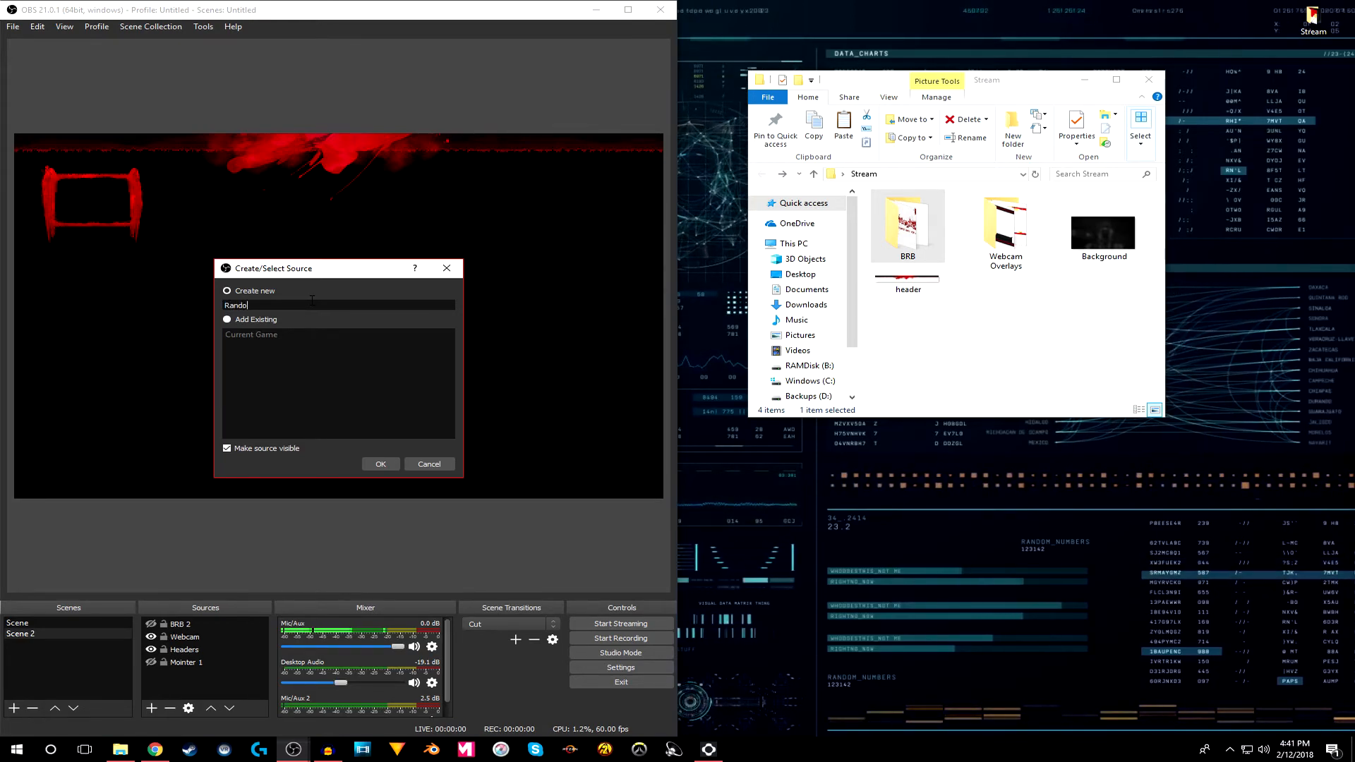
{"action": "type", "text": "m Game"}
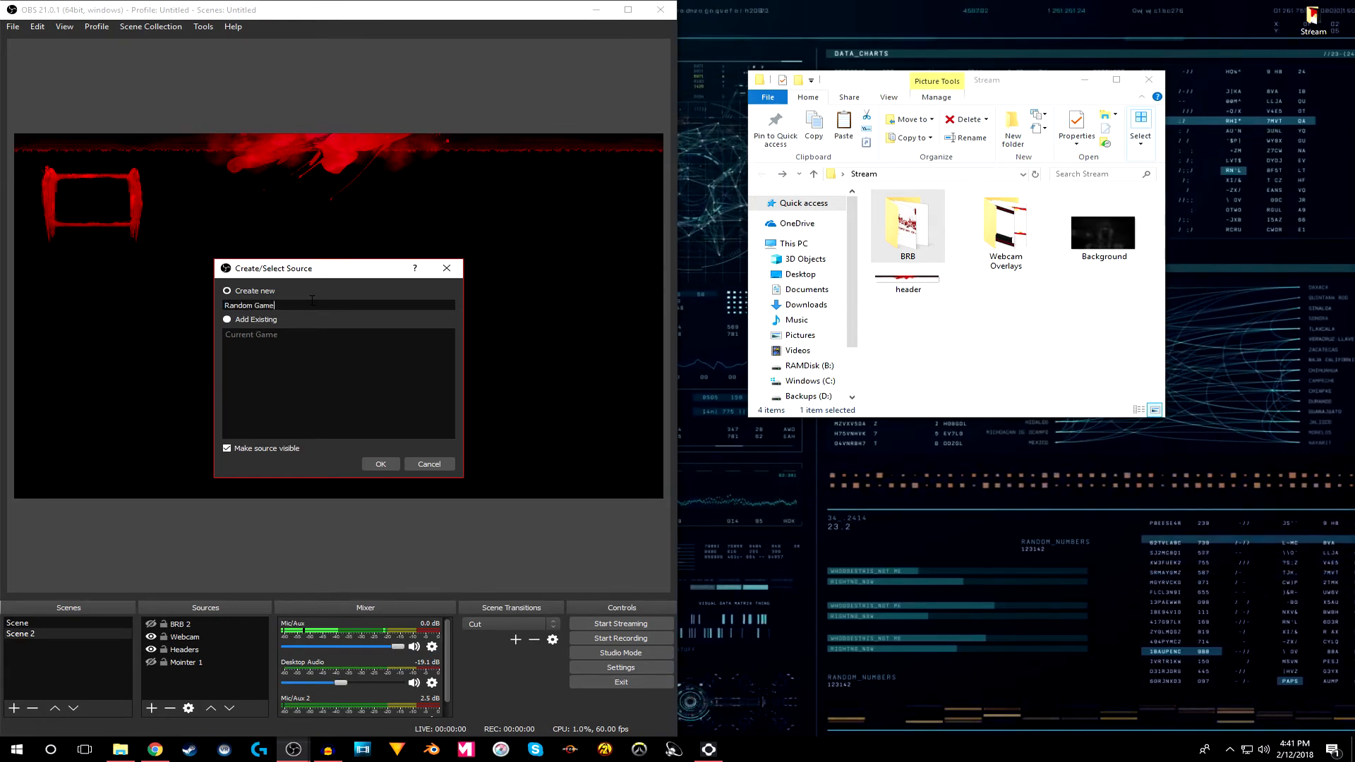
{"action": "key", "text": "Return"}
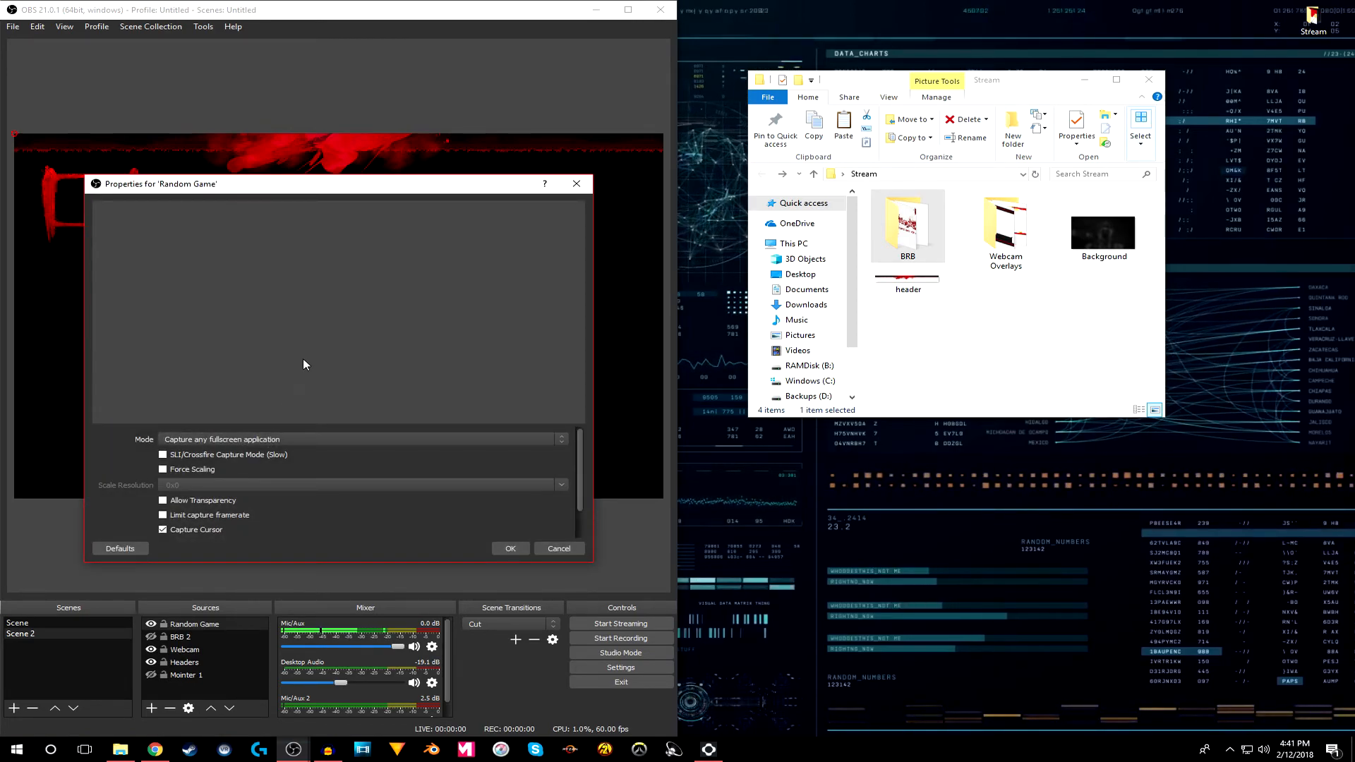
- Set Random Game to capture a specific window, choose [audacity.exe]: Audacity as the window and accept the properties
{"action": "left_click", "coordinate": [176, 443]}
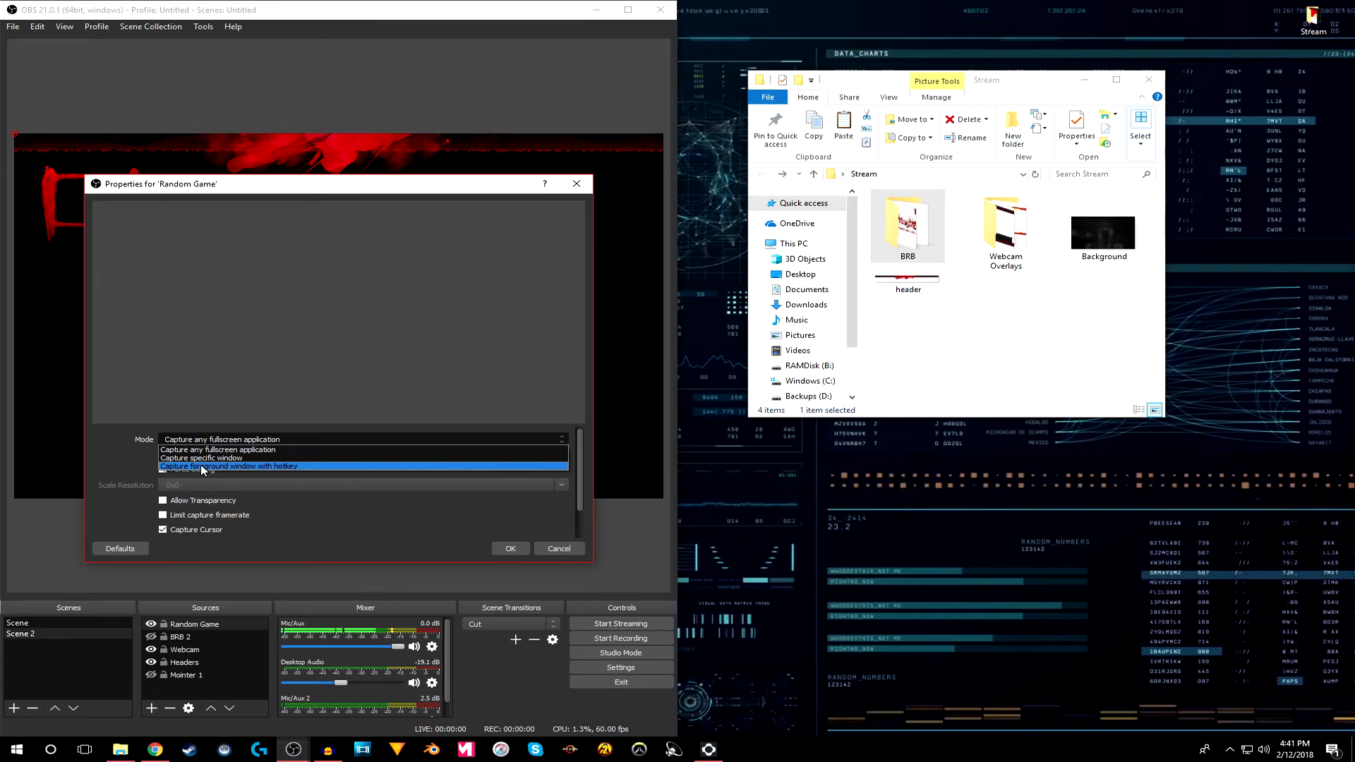
{"action": "left_click", "coordinate": [202, 466]}
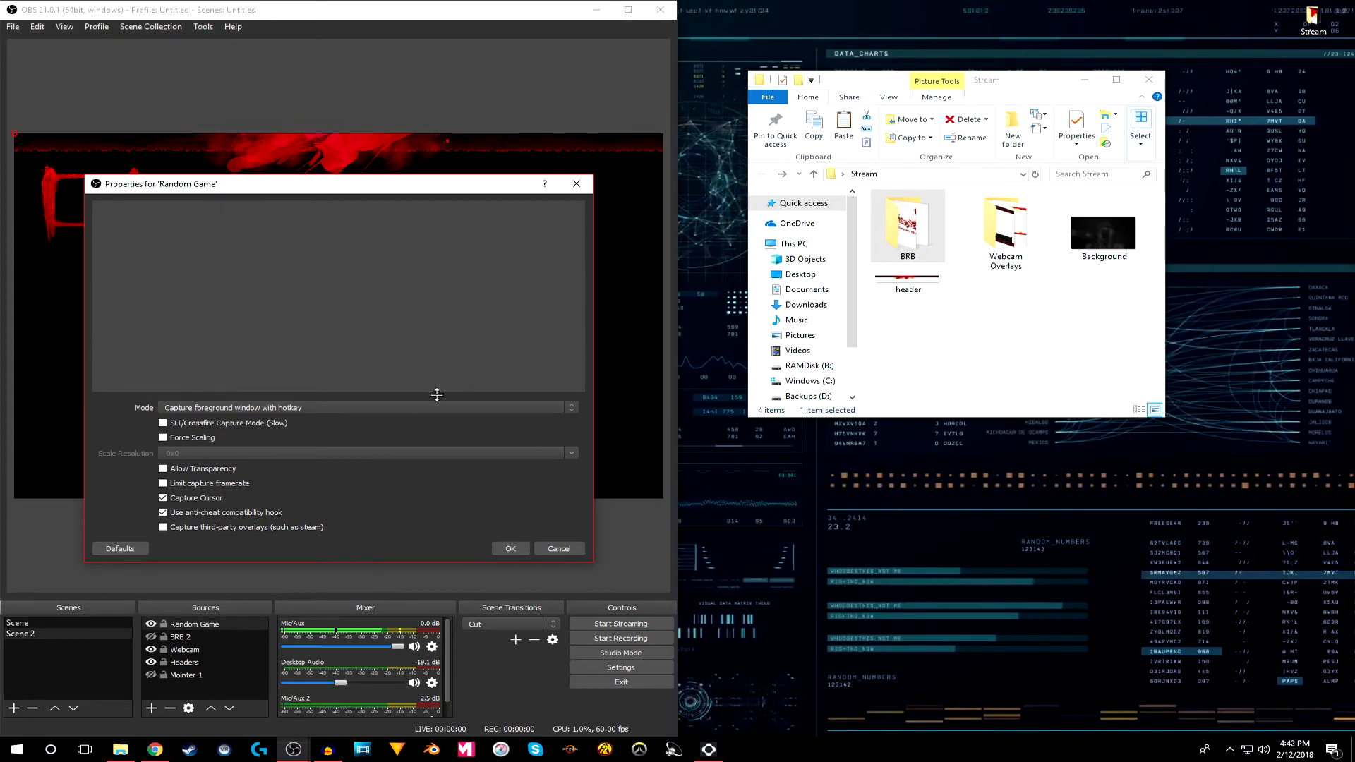
{"action": "left_click", "coordinate": [385, 408]}
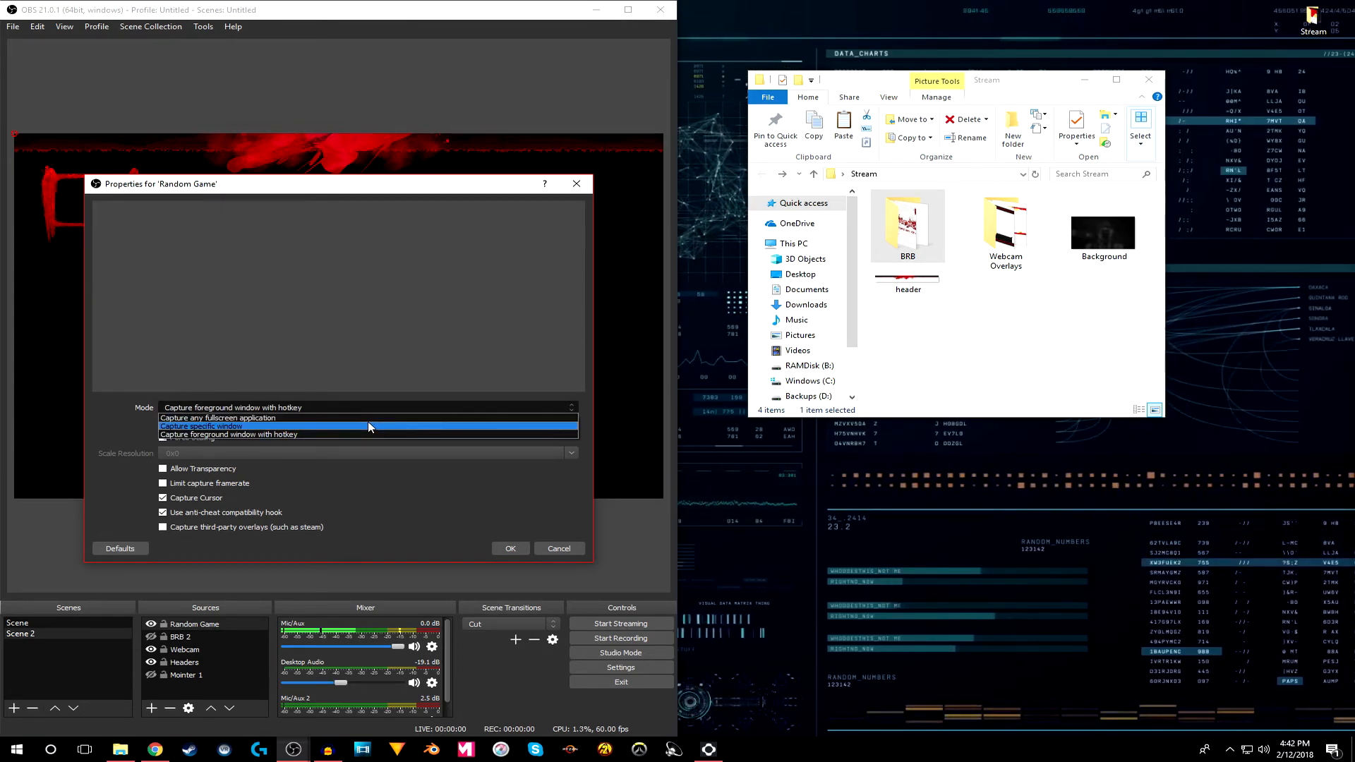
{"action": "left_click", "coordinate": [367, 422]}
{"action": "left_click", "coordinate": [367, 423]}
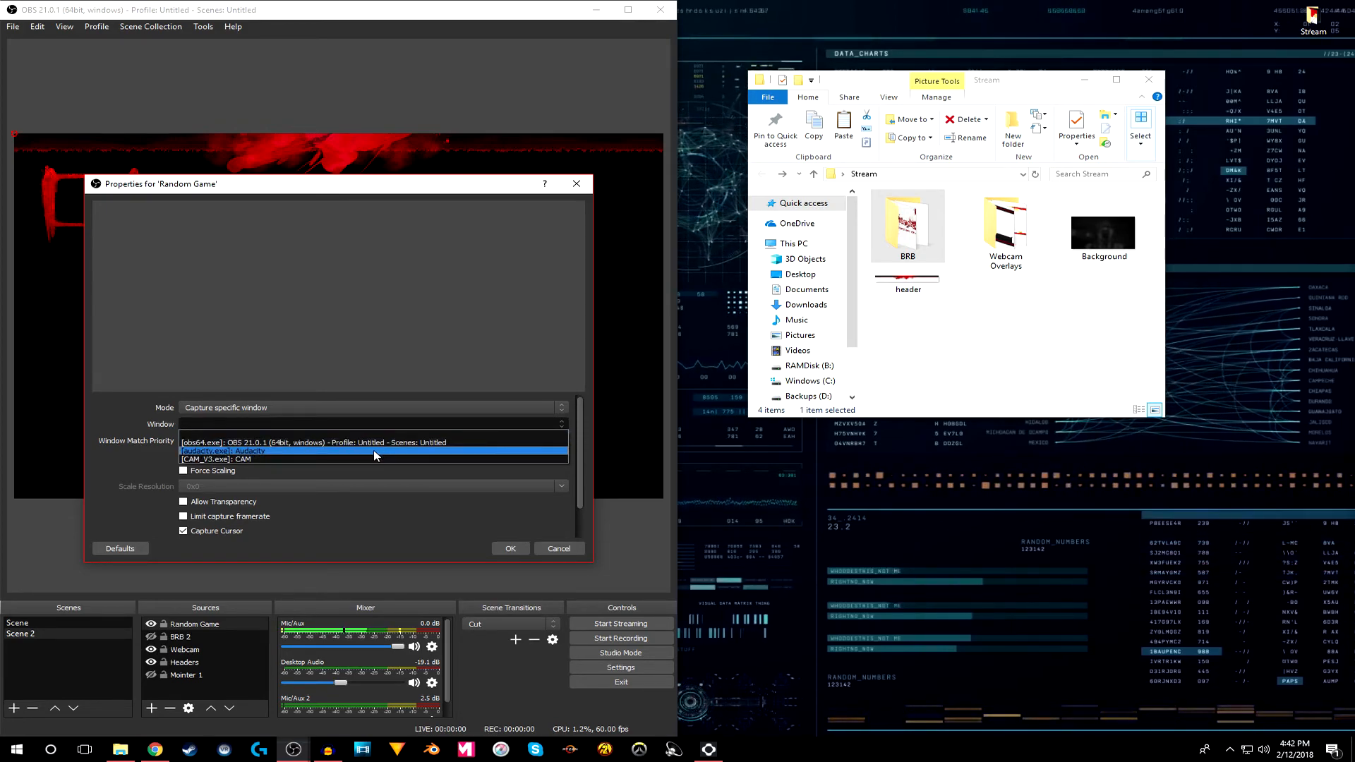
{"action": "left_click", "coordinate": [282, 451]}
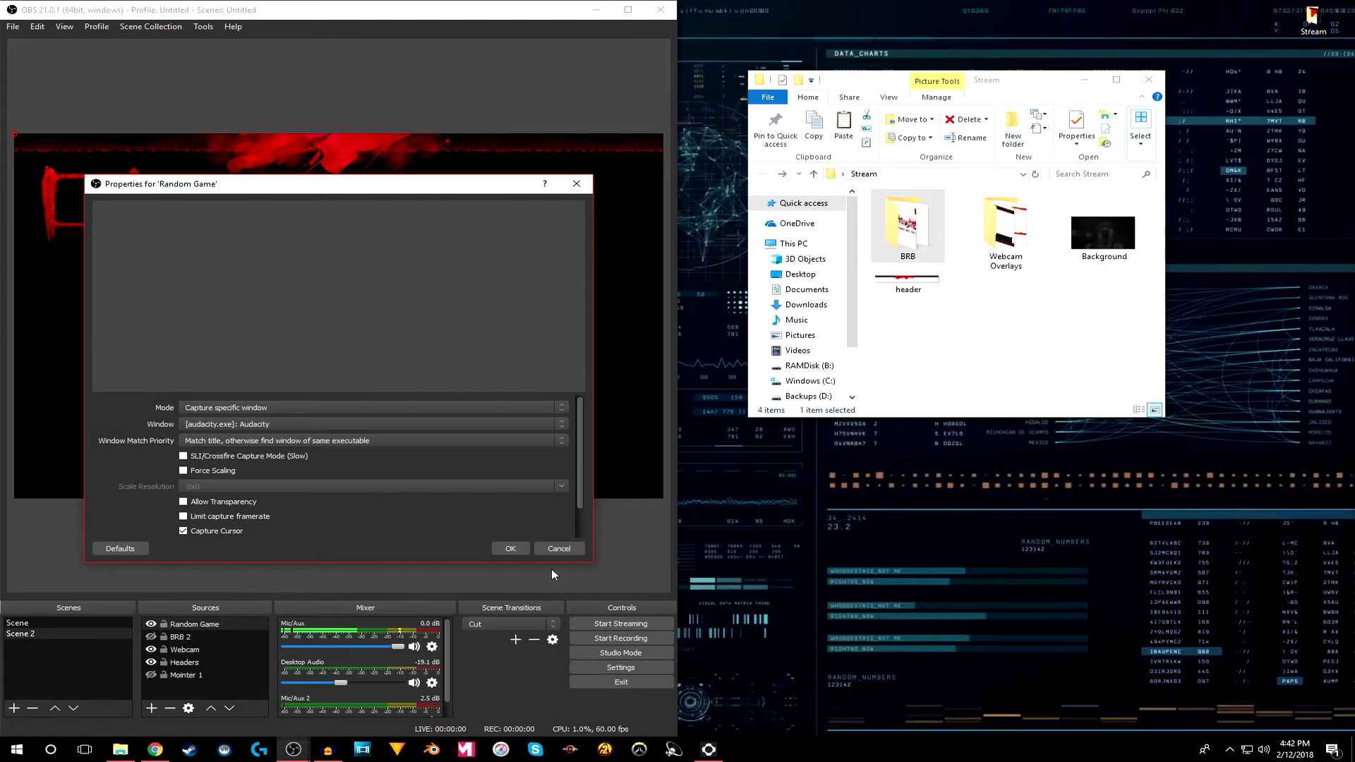
{"action": "left_click", "coordinate": [507, 550]}
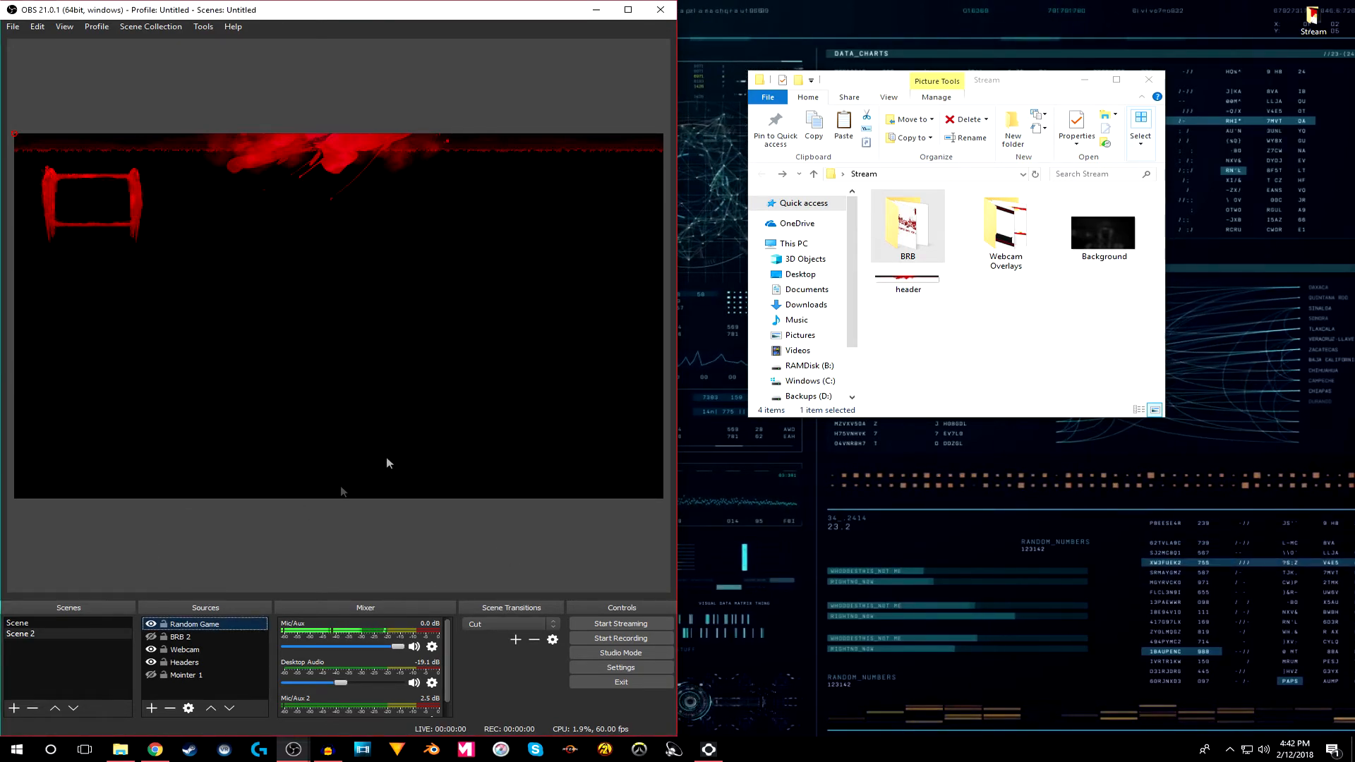
- Set Random Game's mode to Capture foreground window with hotkey and move the source between Headers and Mointer 1
{"action": "double_click", "coordinate": [185, 624]}
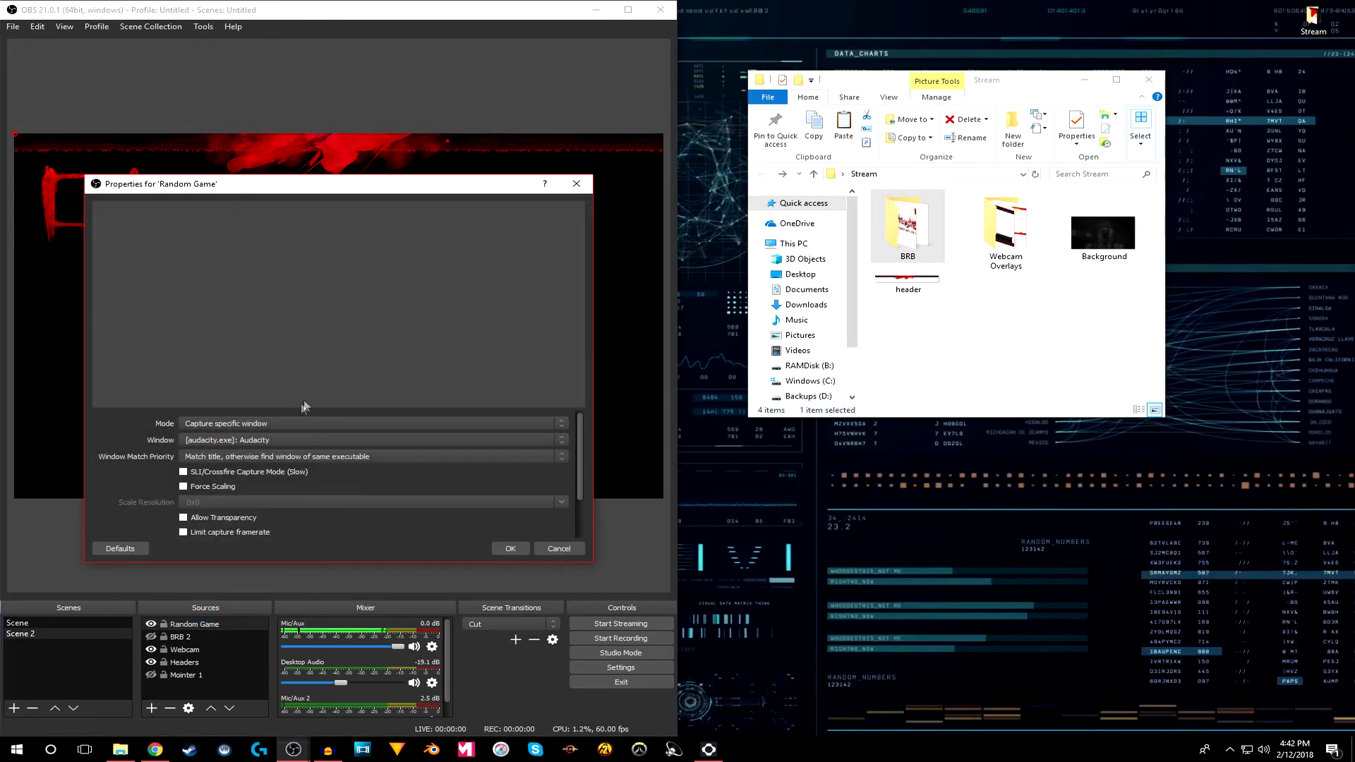
{"action": "left_click", "coordinate": [307, 422]}
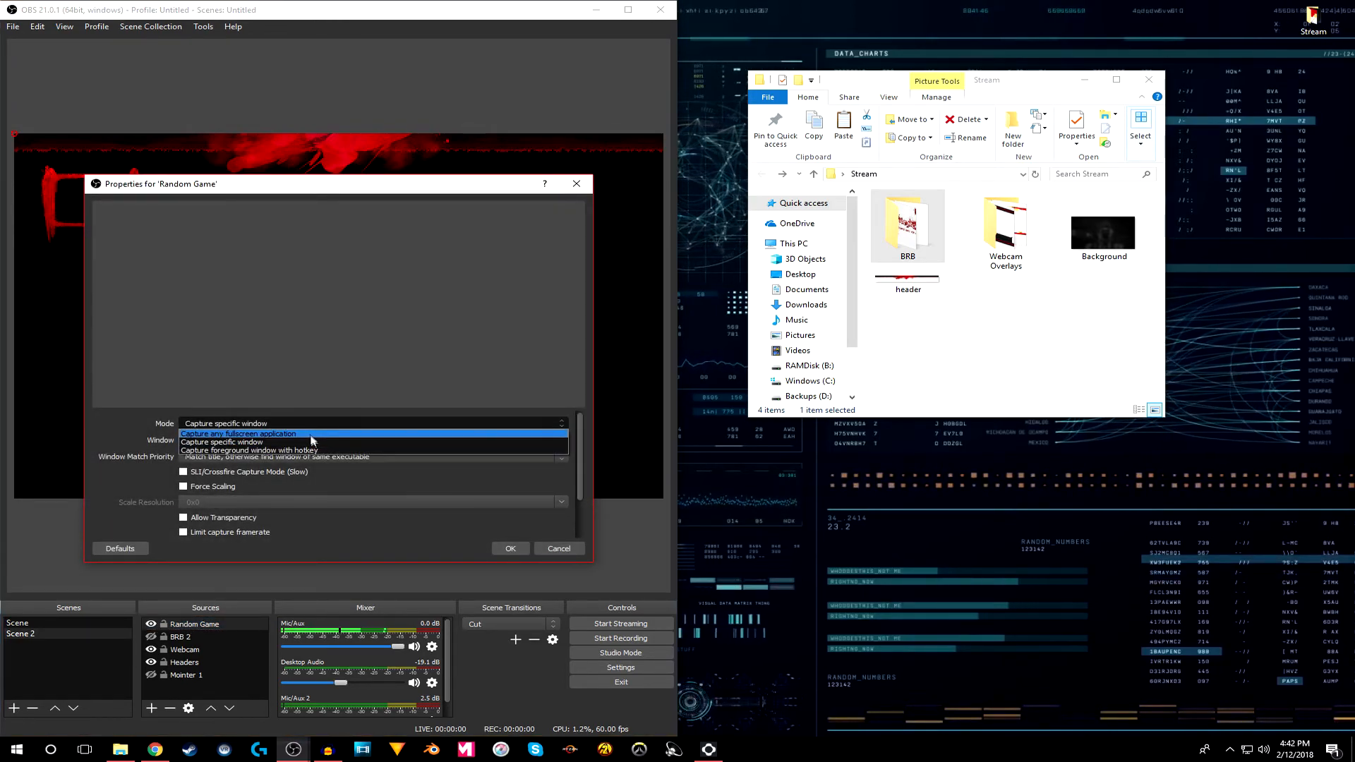
{"action": "left_click", "coordinate": [243, 451]}
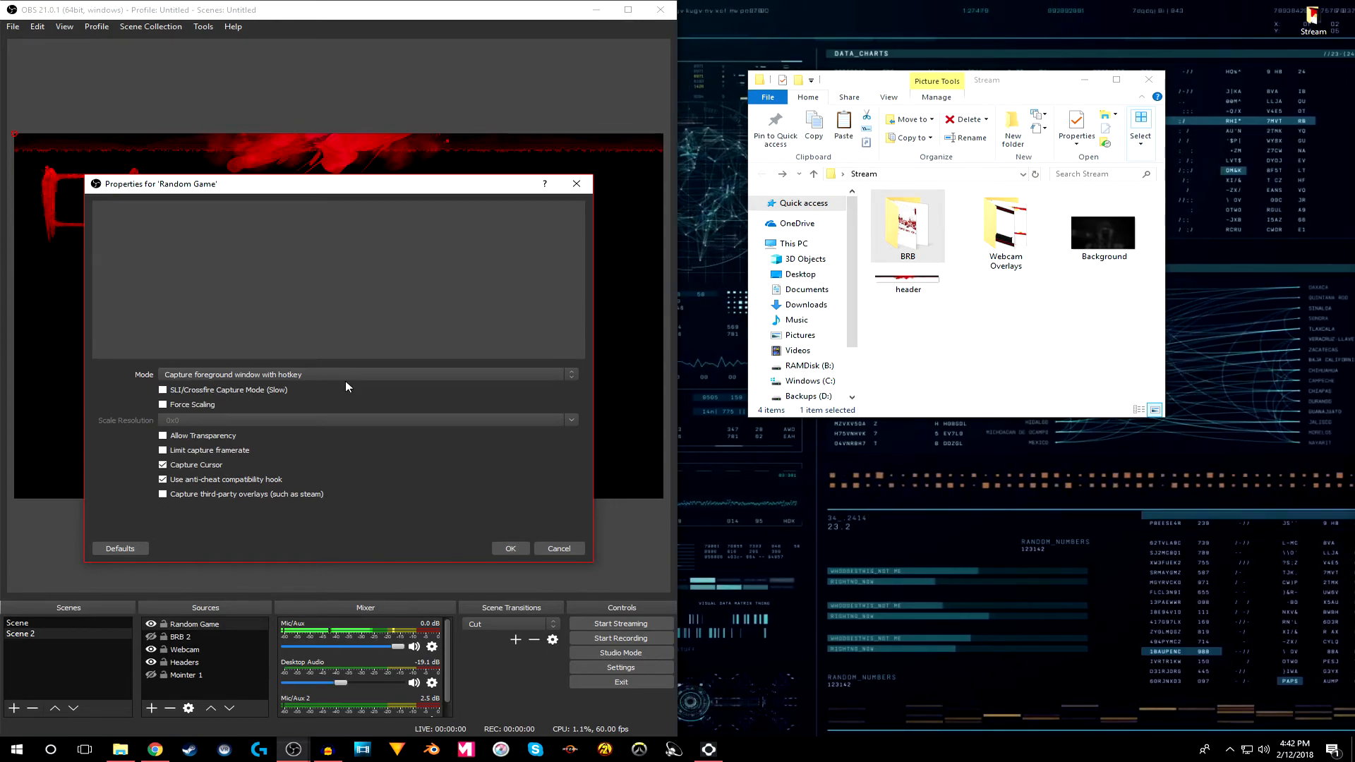
{"action": "left_click", "coordinate": [515, 548]}
{"action": "left_click_drag", "start_coordinate": [219, 646], "coordinate": [197, 678]}
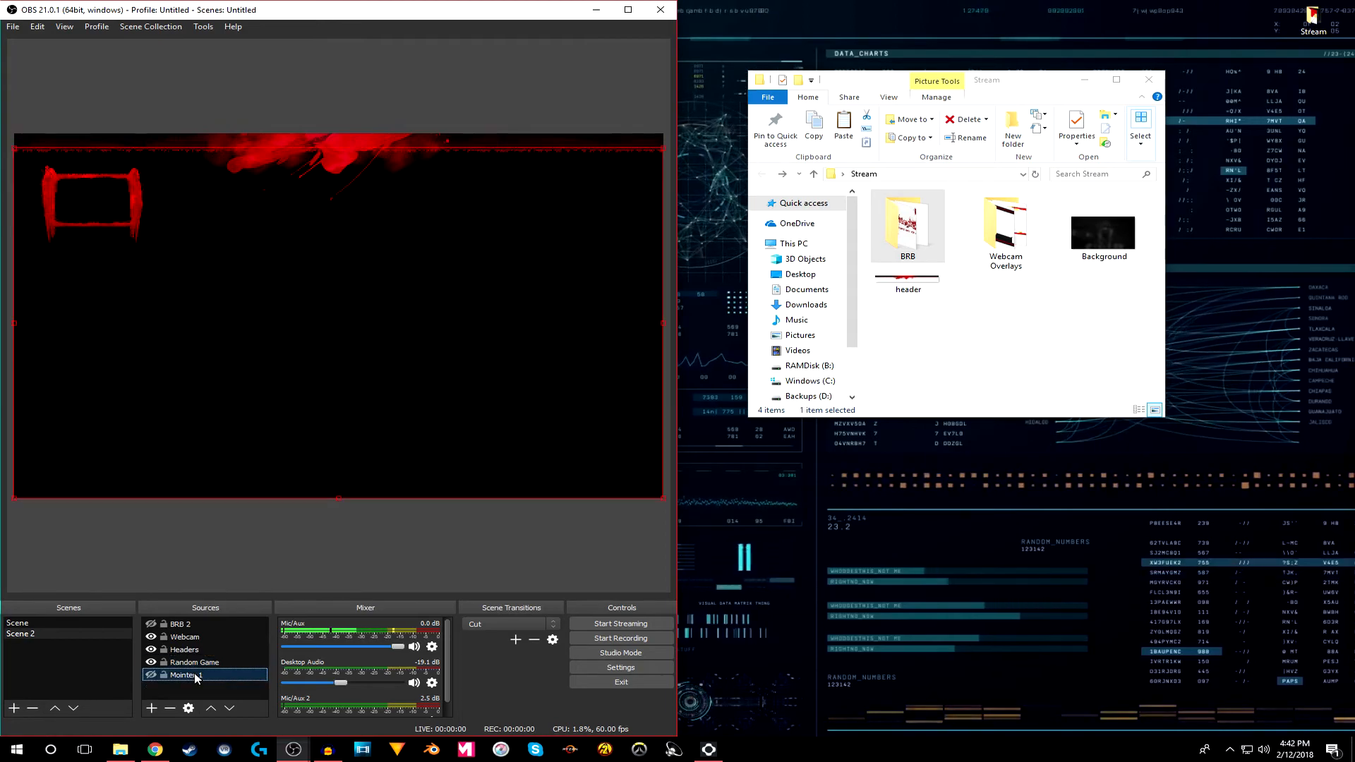
- Toggle the visibility of Mointer 1 and Random Game to switch between display and game capture, leaving both shown
{"action": "left_click", "coordinate": [151, 674]}
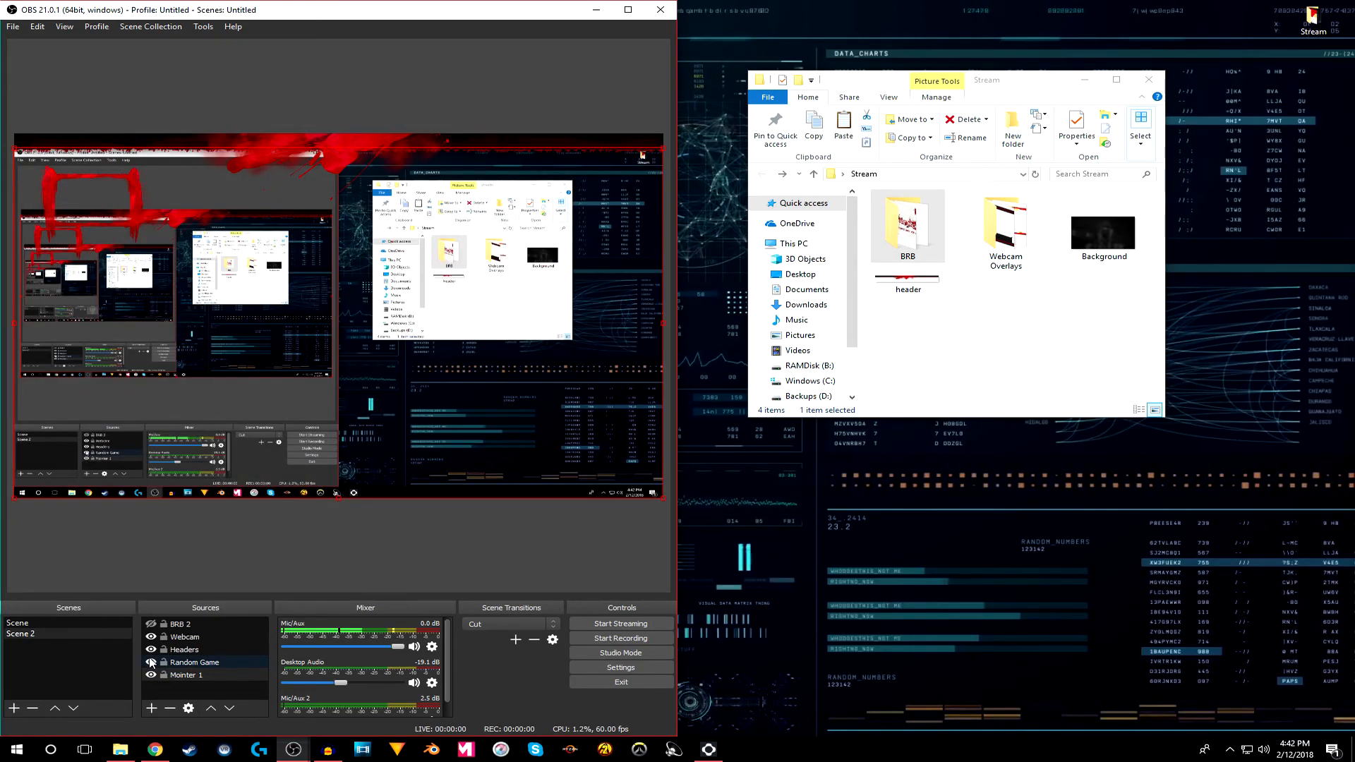
{"action": "left_click", "coordinate": [169, 665]}
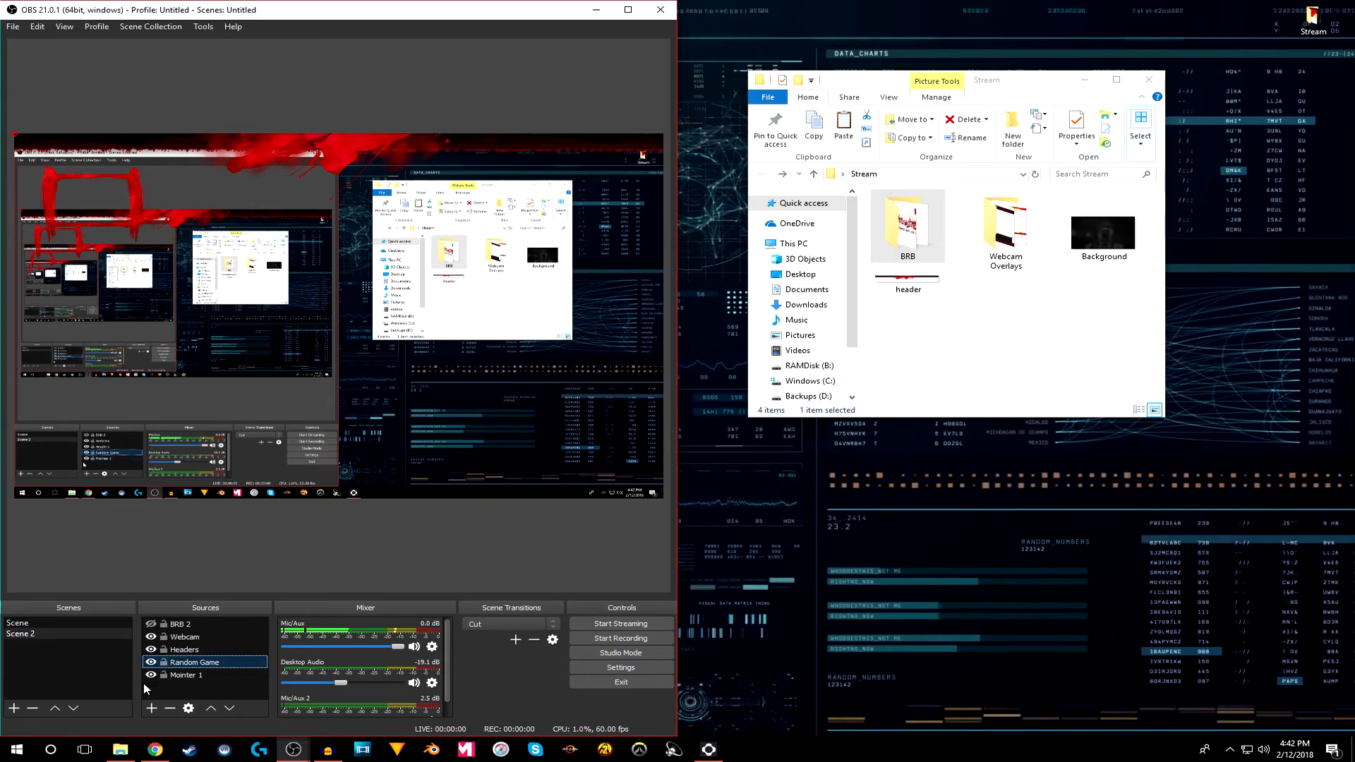
{"action": "left_click", "coordinate": [150, 676]}
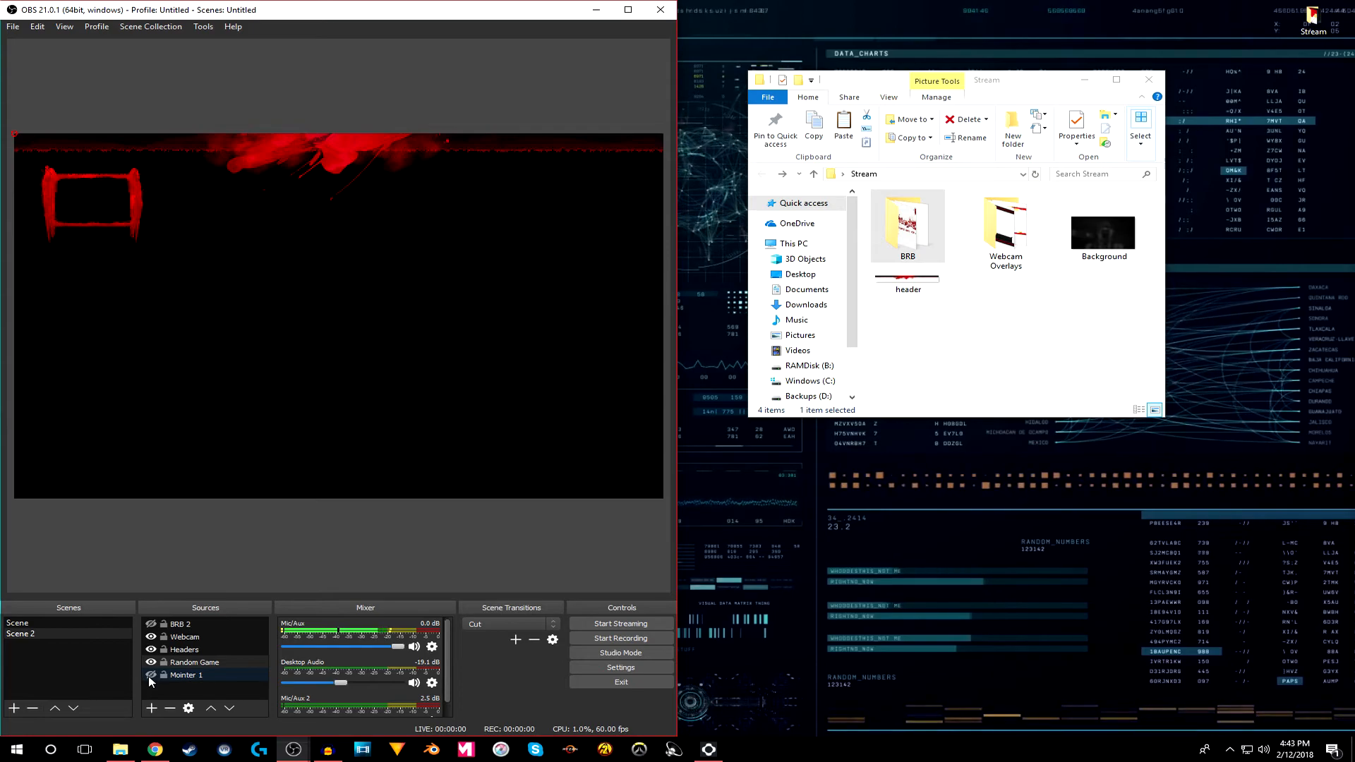
{"action": "left_click", "coordinate": [150, 662]}
{"action": "left_click", "coordinate": [151, 675]}
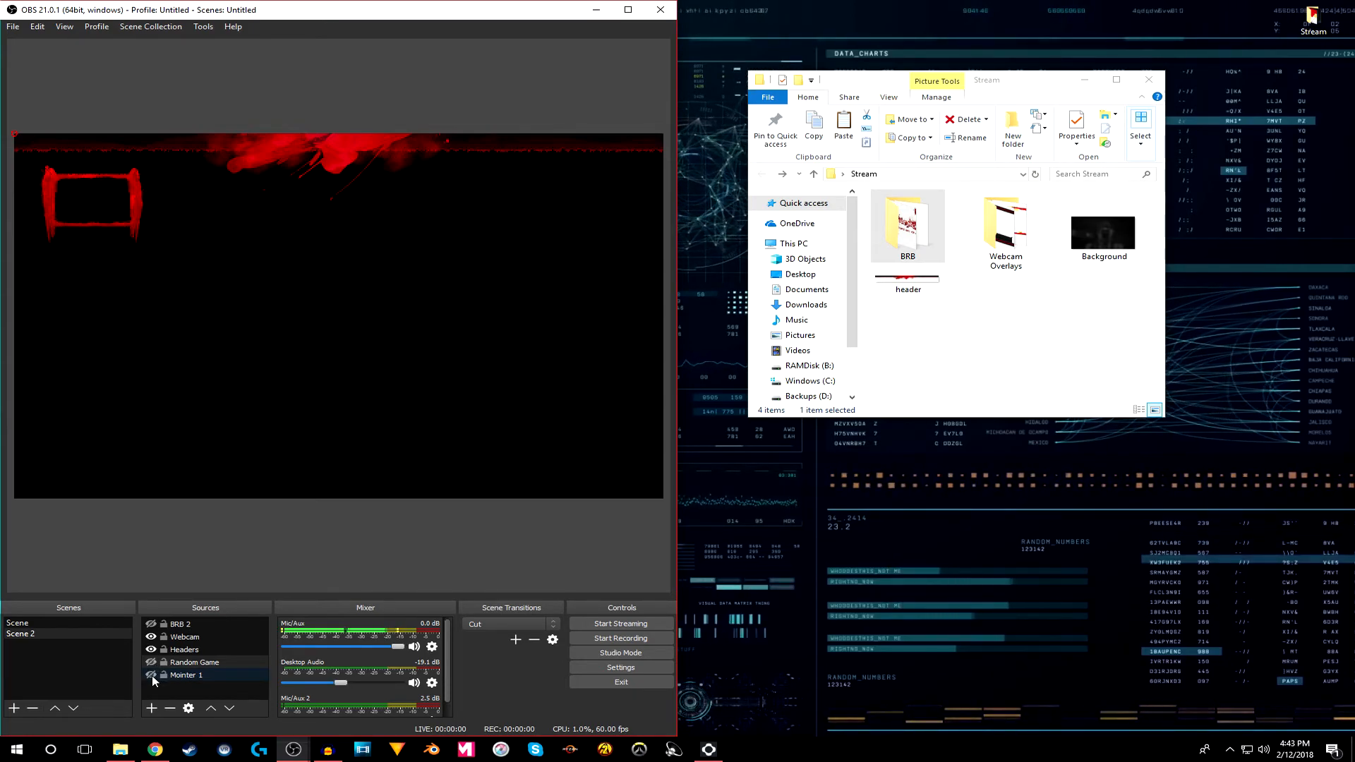
{"action": "left_click", "coordinate": [151, 663]}
{"action": "left_click", "coordinate": [152, 675]}
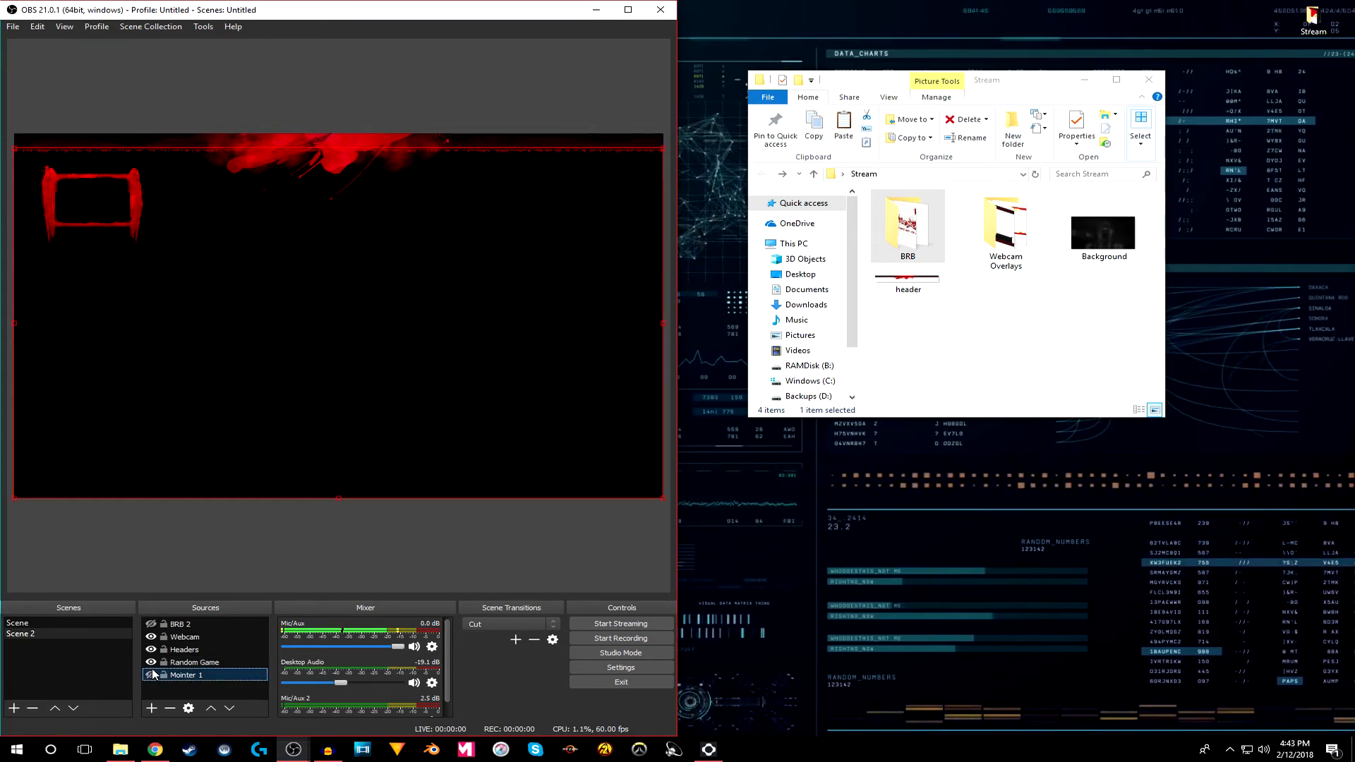
{"action": "left_click", "coordinate": [151, 675]}
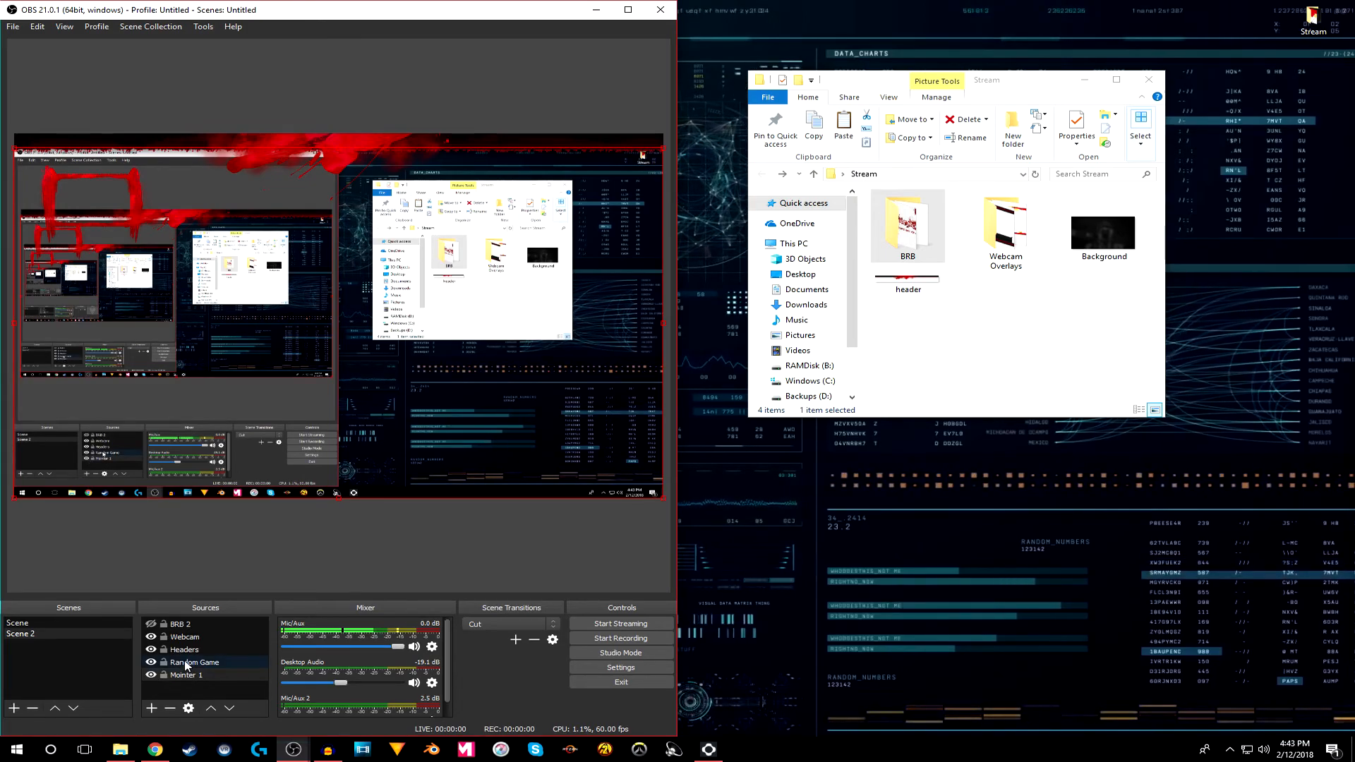
{"action": "left_click", "coordinate": [187, 663]}
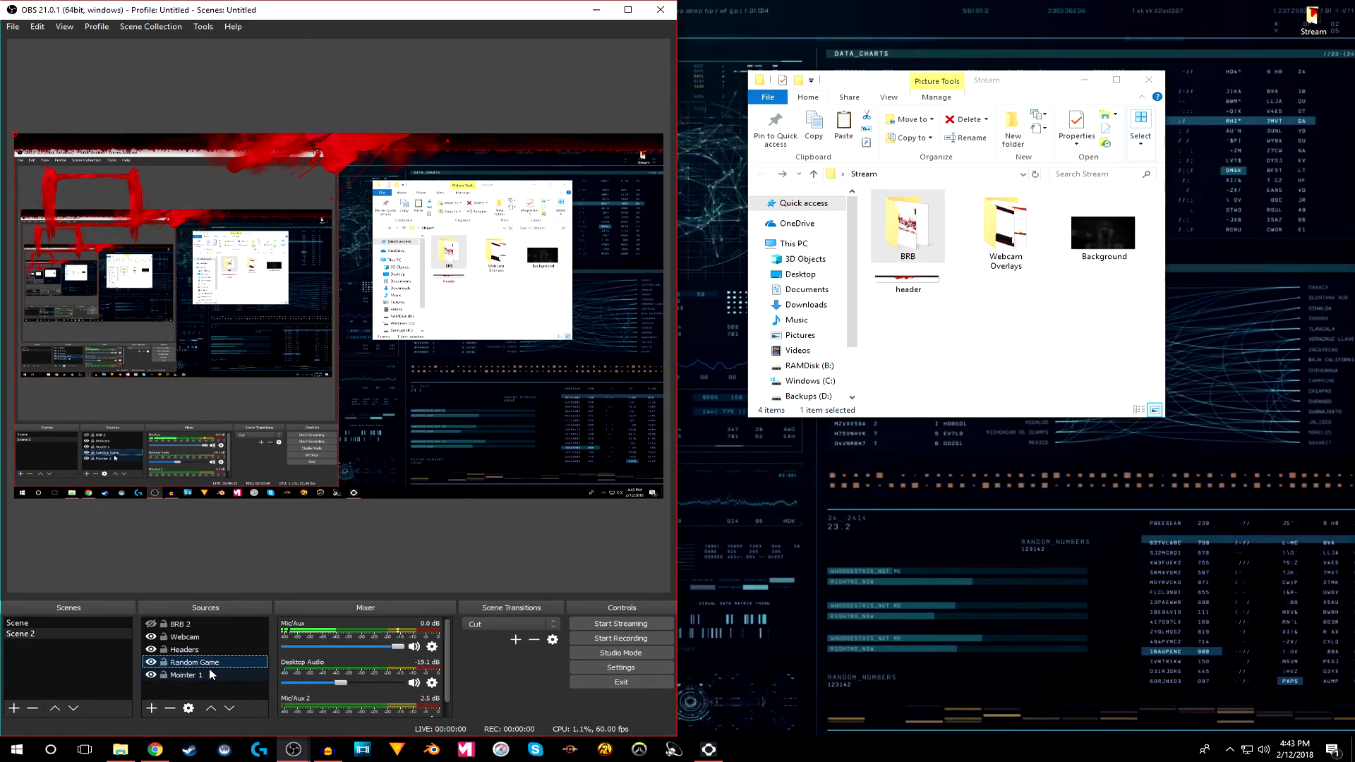
{"action": "left_click", "coordinate": [215, 676]}
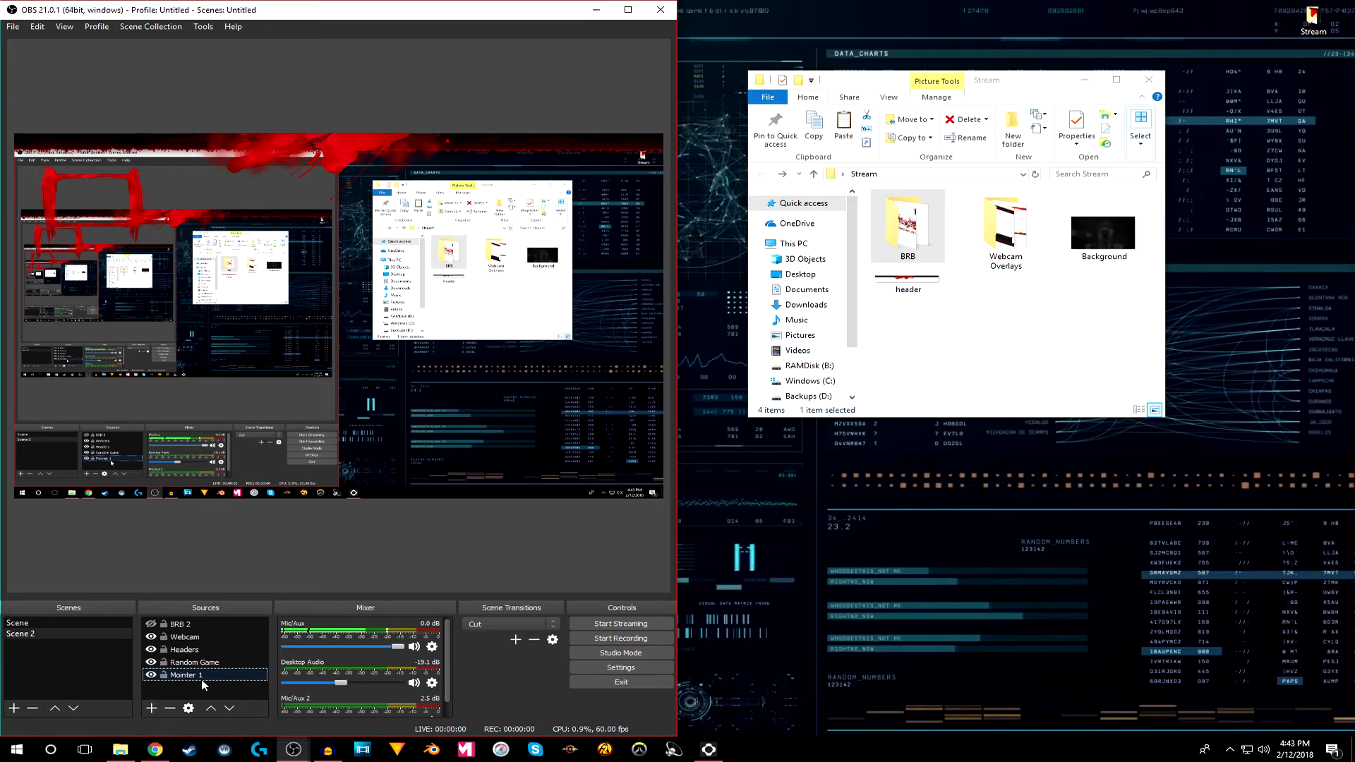
- Add a new Video Capture Device source named Vive to Scene 2
{"action": "left_click", "coordinate": [151, 708]}
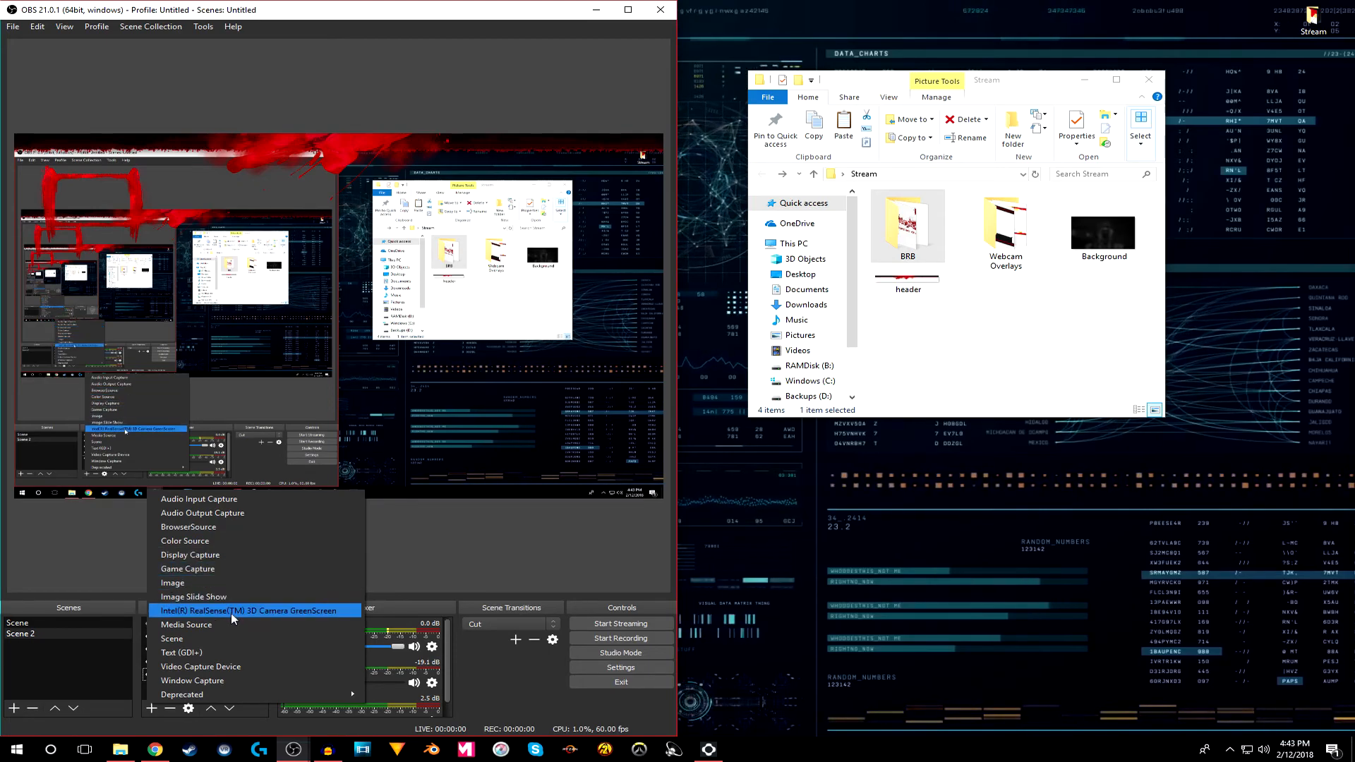
{"action": "left_click", "coordinate": [243, 670]}
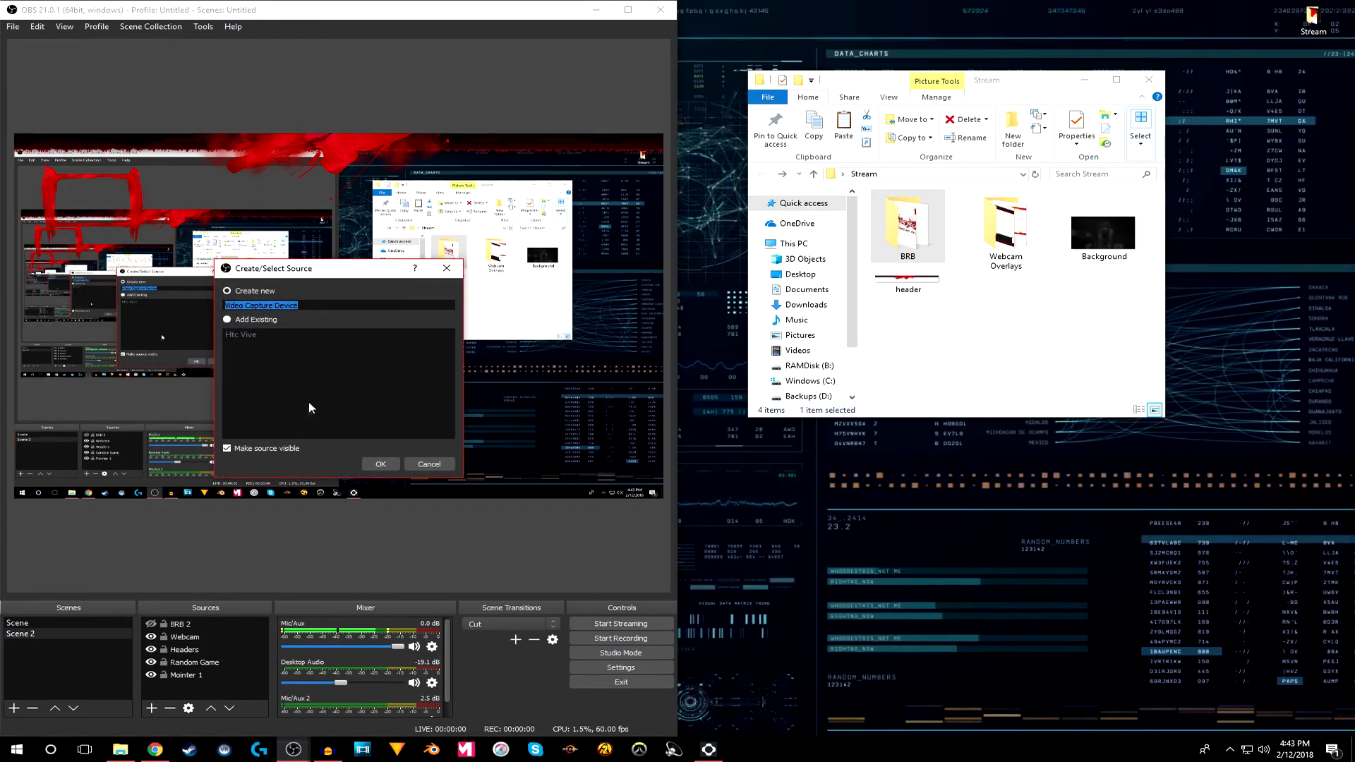
{"action": "type", "text": "Vive"}
{"action": "key", "text": "Return"}
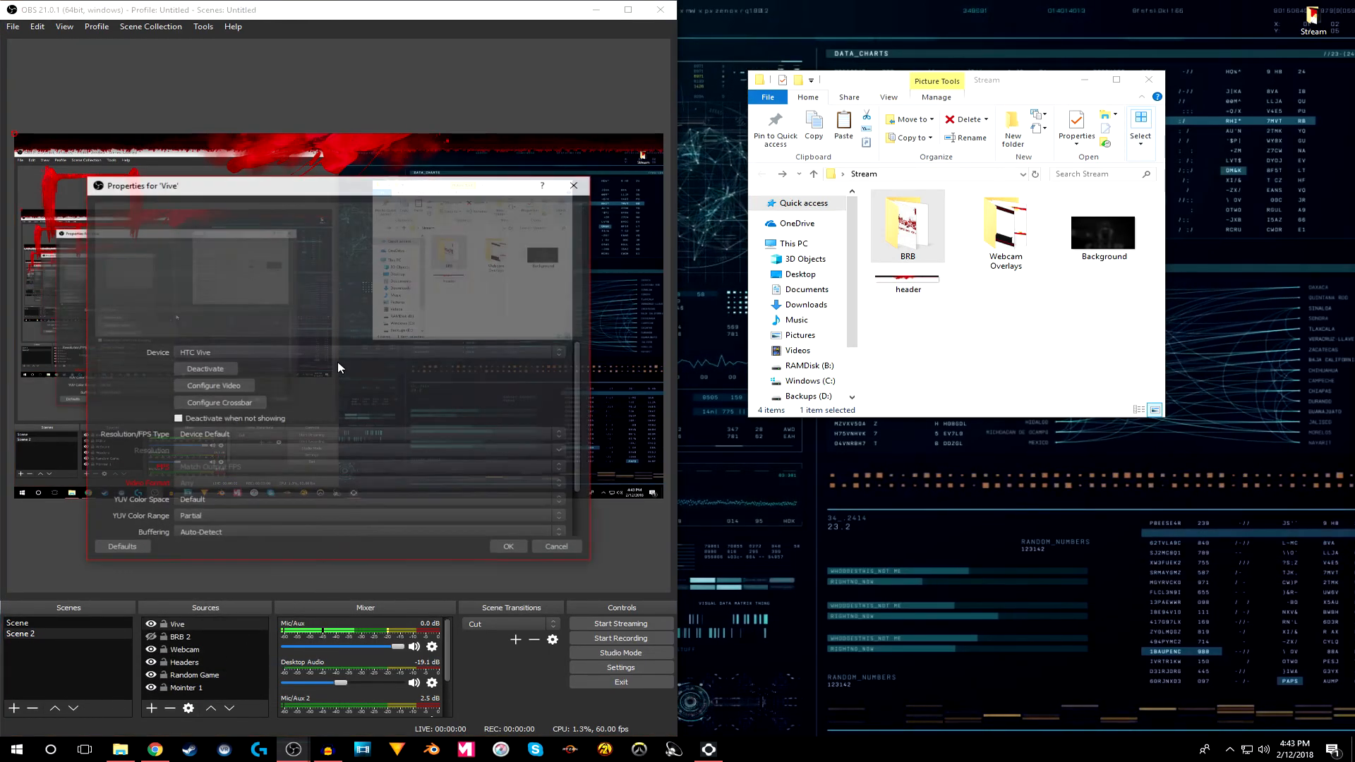
- Choose HTC Vive as the Vive source's device and accept its properties
{"action": "left_click", "coordinate": [326, 353]}
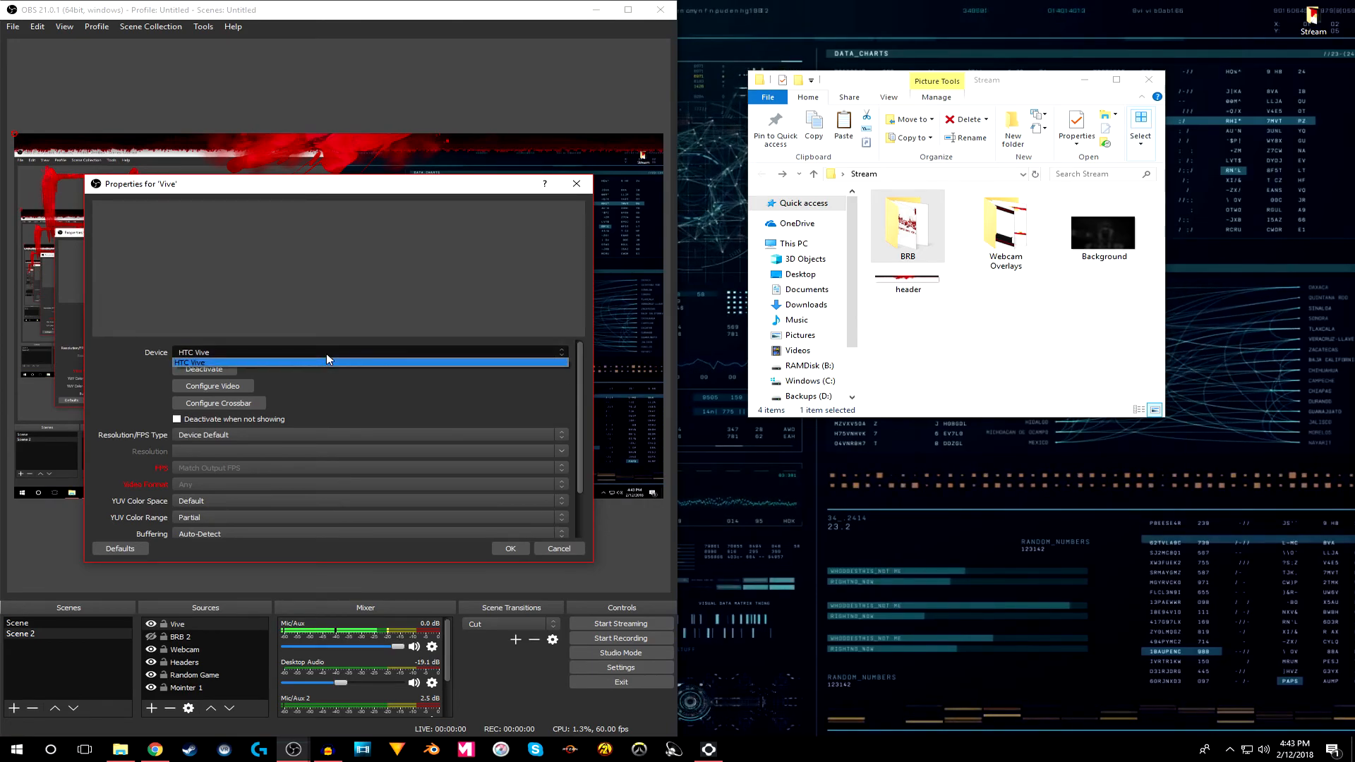
{"action": "left_click", "coordinate": [327, 354]}
{"action": "left_click", "coordinate": [210, 352]}
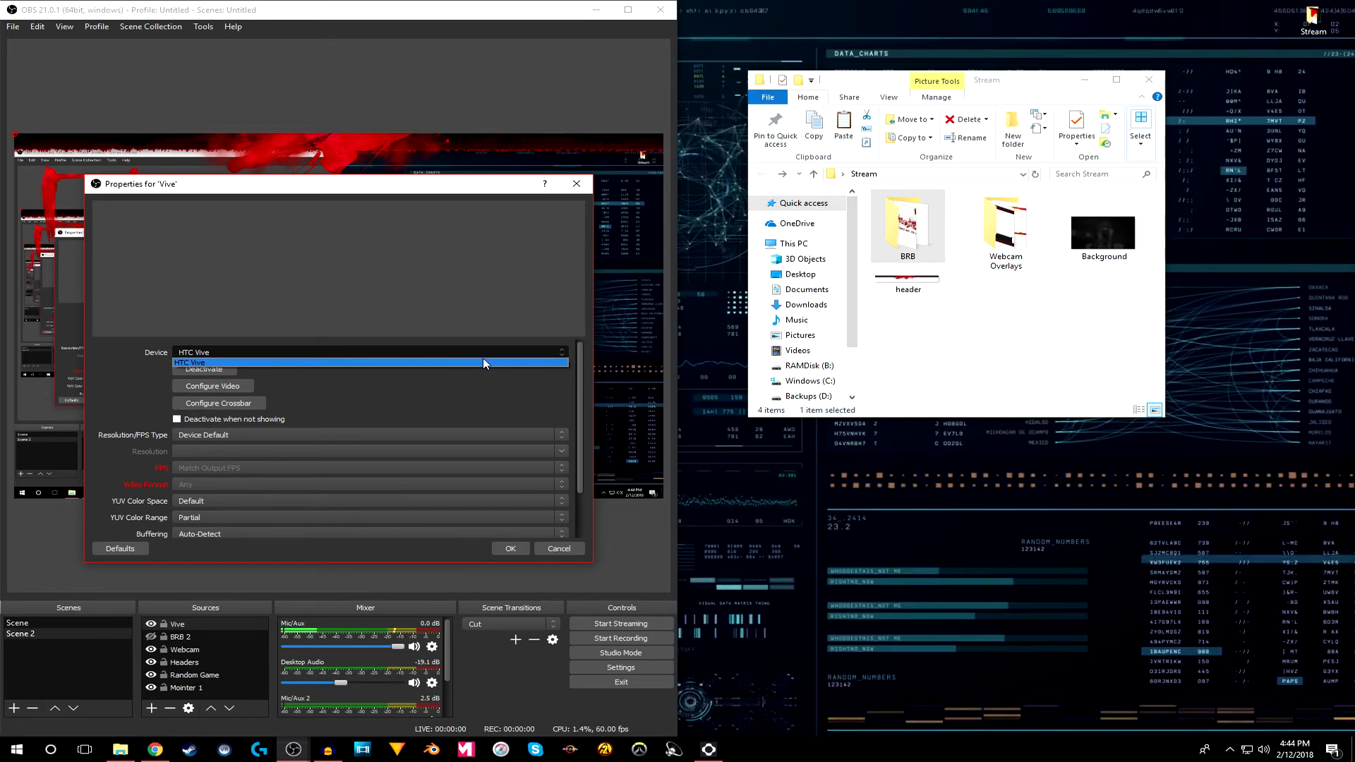
{"action": "left_click", "coordinate": [229, 363]}
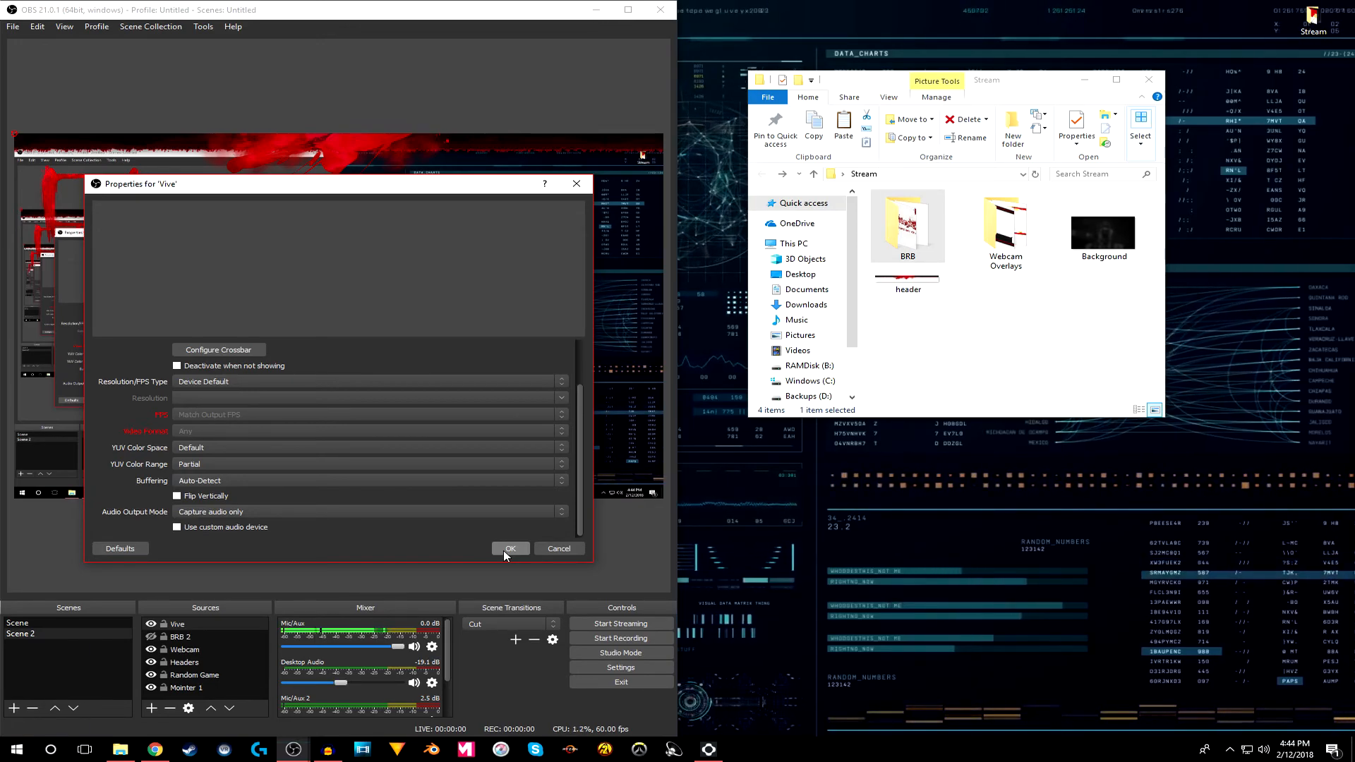
{"action": "left_click", "coordinate": [509, 549]}
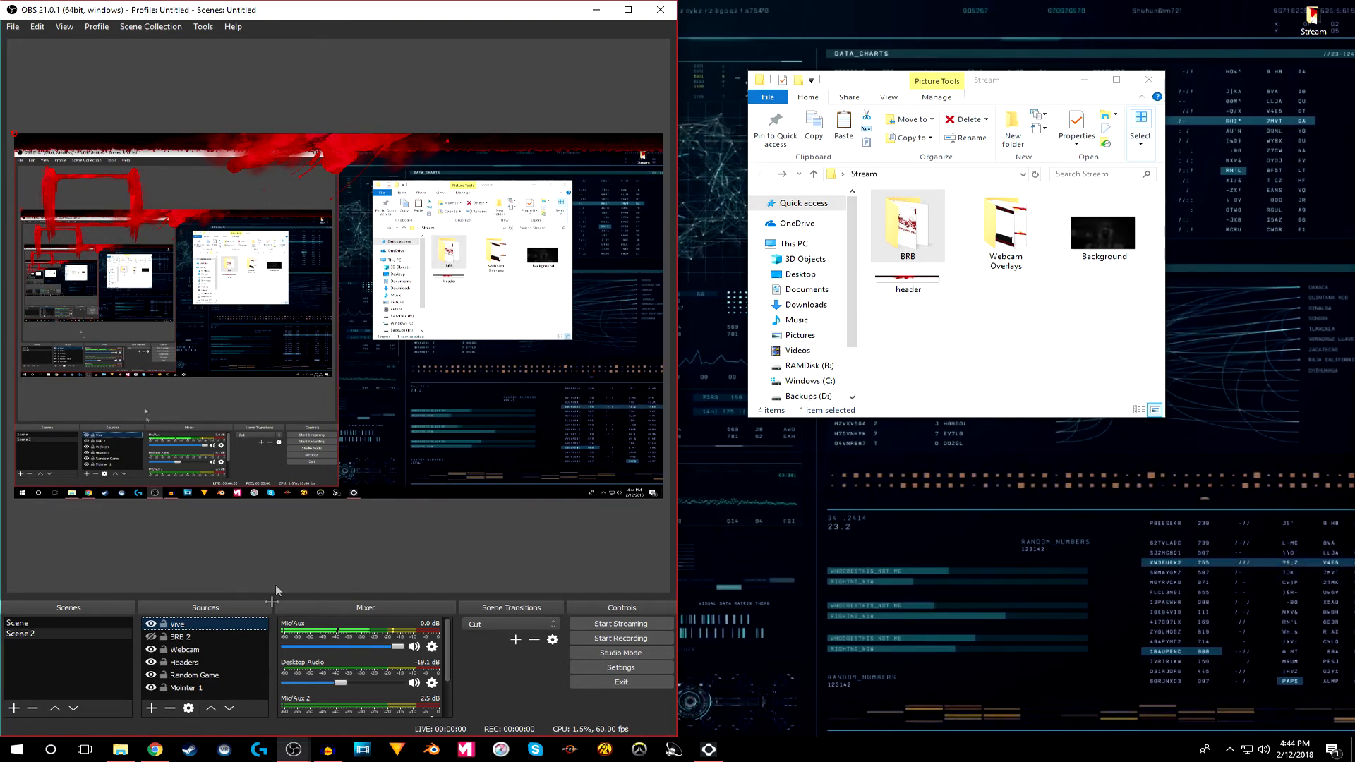
- Add a new Image source with the default name that shows the Stream Offline picture from the BRB folder
{"action": "left_click", "coordinate": [1104, 242]}
{"action": "left_click", "coordinate": [152, 708]}
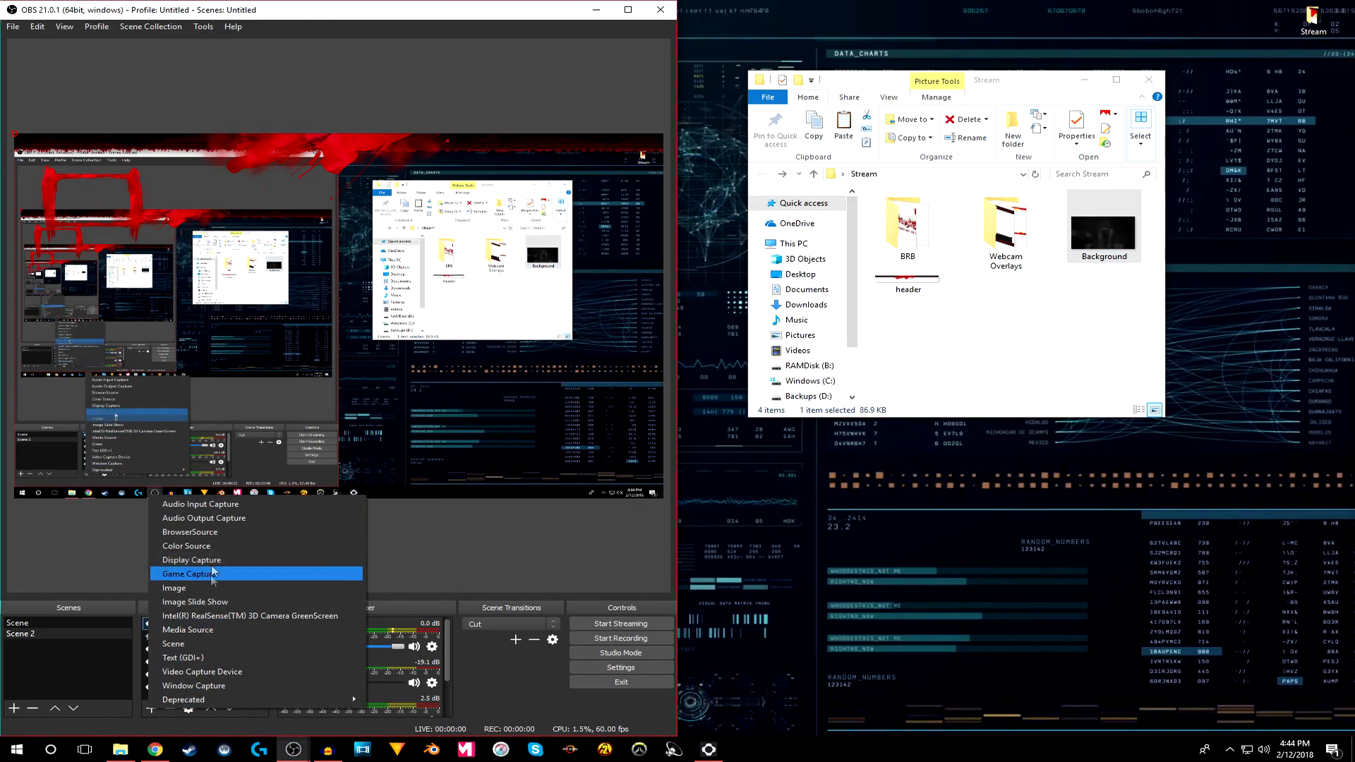
{"action": "left_click", "coordinate": [234, 583]}
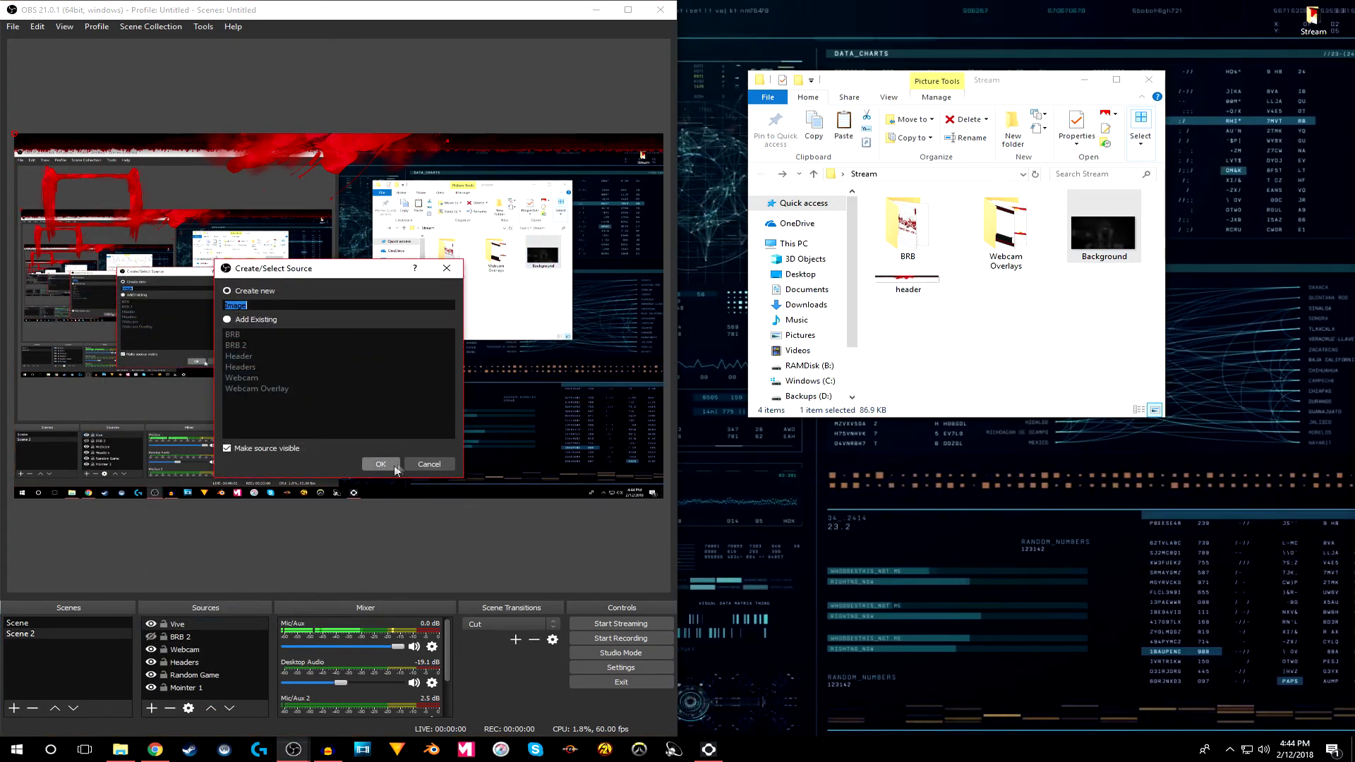
{"action": "left_click", "coordinate": [397, 466]}
{"action": "left_click", "coordinate": [543, 455]}
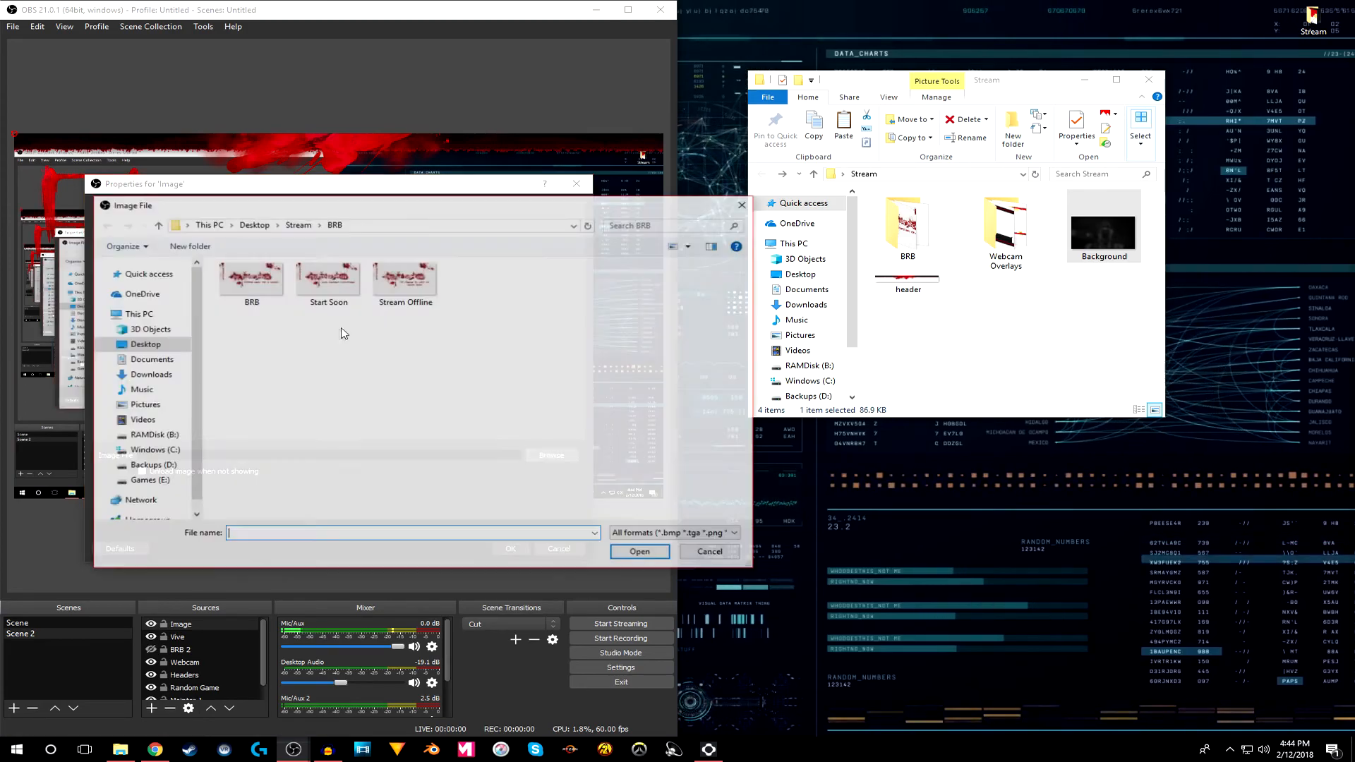
{"action": "double_click", "coordinate": [406, 279]}
{"action": "left_click", "coordinate": [504, 547]}
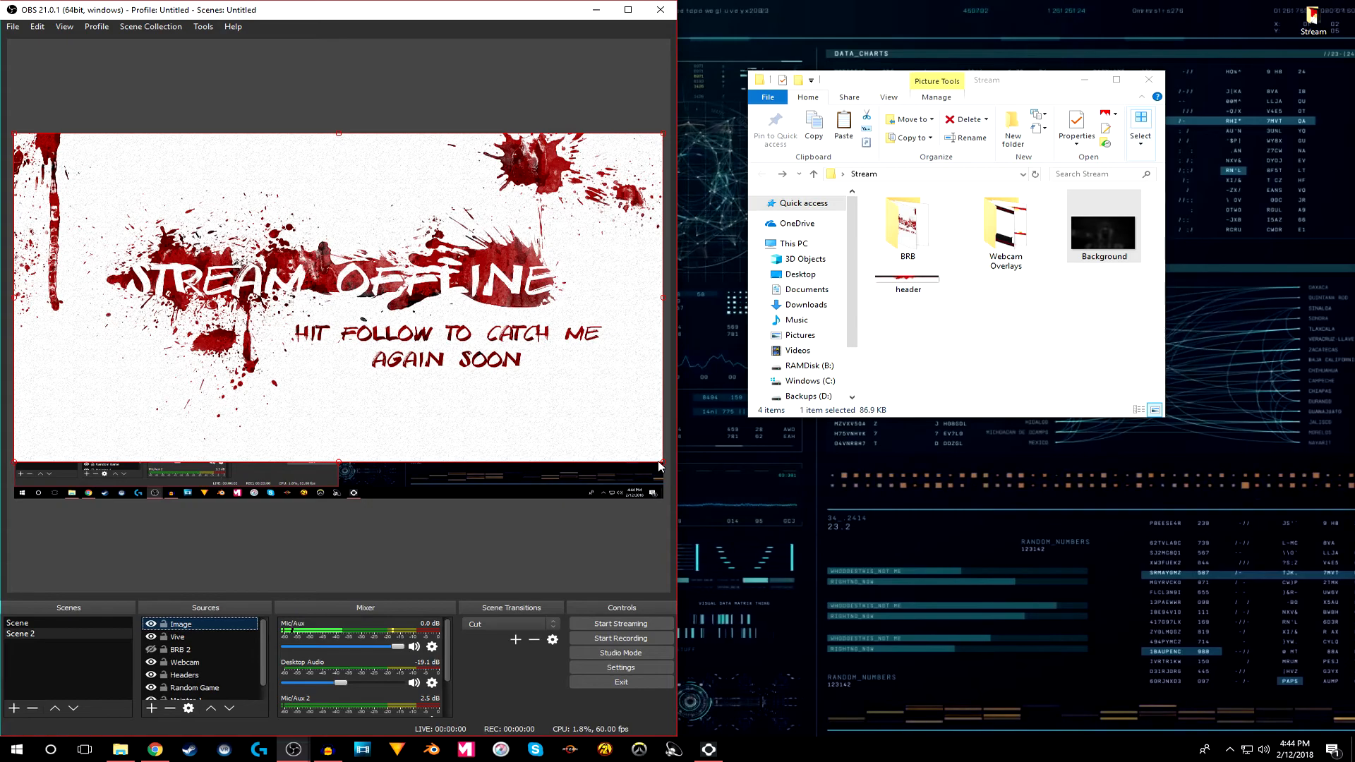
- Shrink the Stream Offline image to about webcam size, order the sources BRB 2, Webcam, Image, and shift the Webcam overlay over the image
{"action": "left_click_drag", "start_coordinate": [662, 462], "coordinate": [126, 226]}
{"action": "left_click_drag", "start_coordinate": [185, 649], "coordinate": [190, 624]}
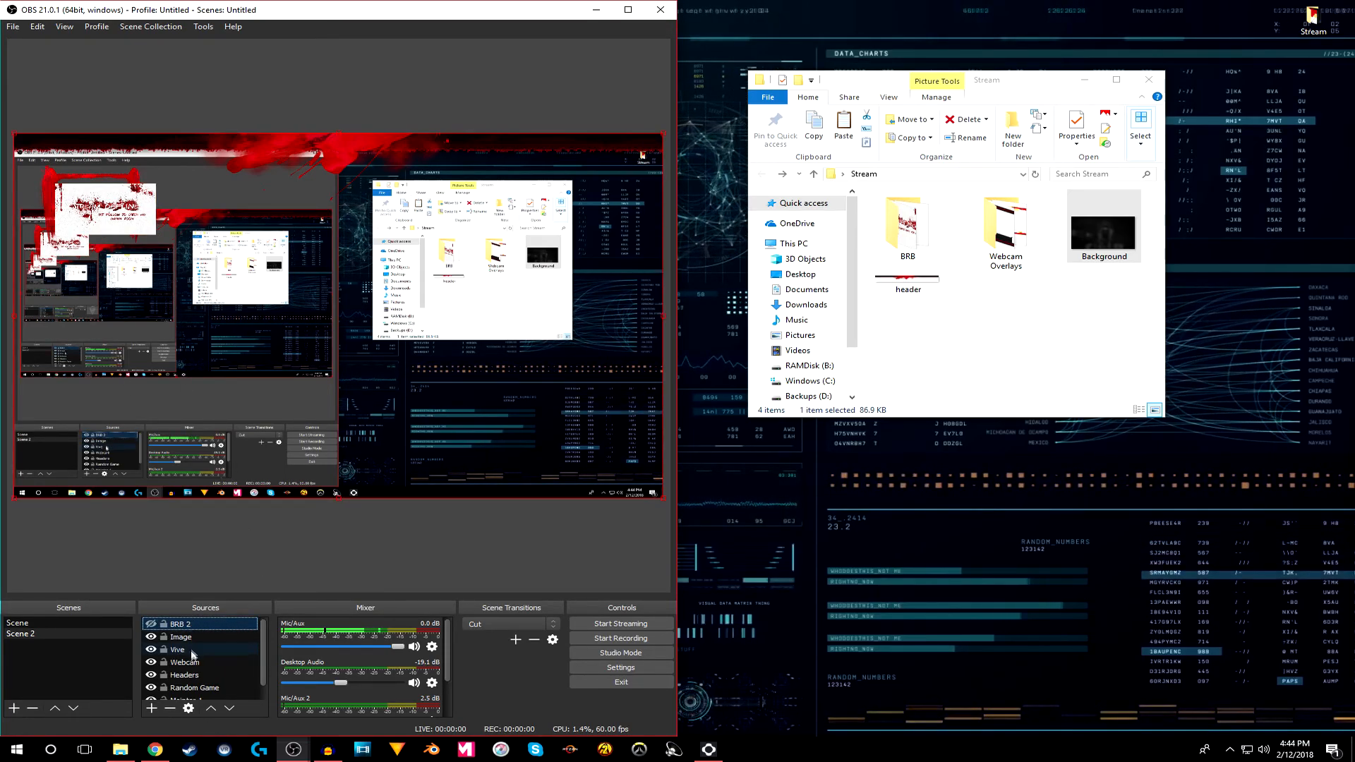
{"action": "left_click_drag", "start_coordinate": [189, 636], "coordinate": [193, 633]}
{"action": "mouse_move", "coordinate": [98, 221]}
{"action": "left_mouse_down"}
{"action": "mouse_move", "coordinate": [110, 226]}
{"action": "mouse_move", "coordinate": [85, 214]}
{"action": "left_mouse_up"}
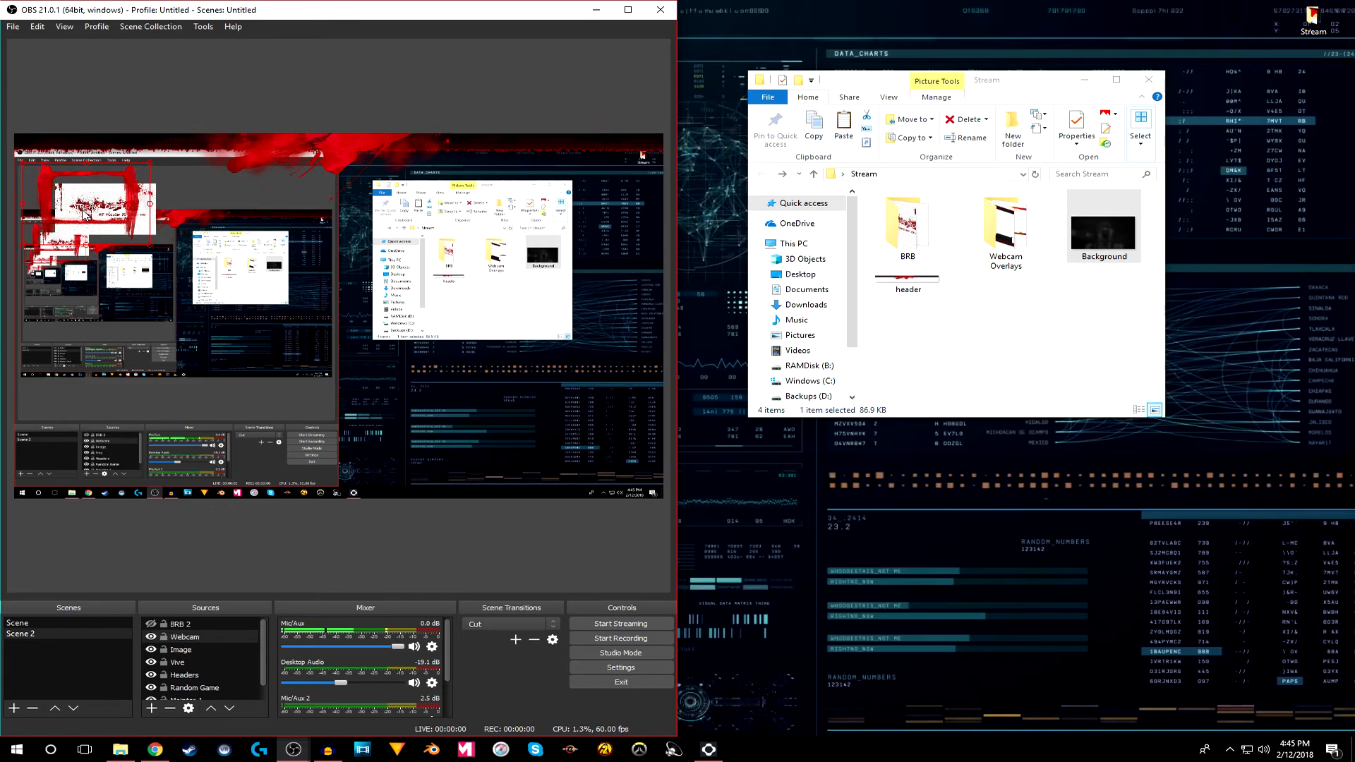
- Scale the Stream Offline image down to fit inside the webcam frame and adjust the Webcam overlay around it
{"action": "left_click", "coordinate": [187, 651]}
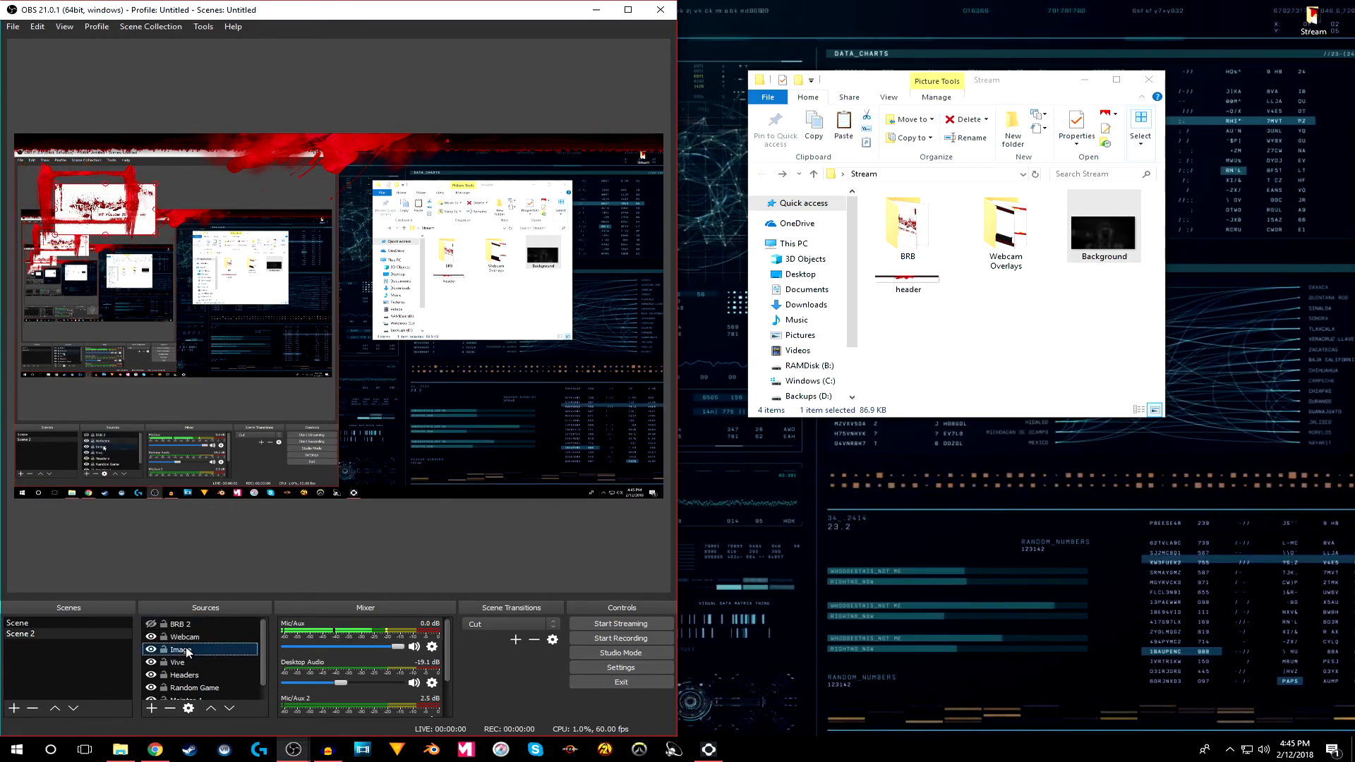
{"action": "left_click_drag", "start_coordinate": [154, 233], "coordinate": [129, 211]}
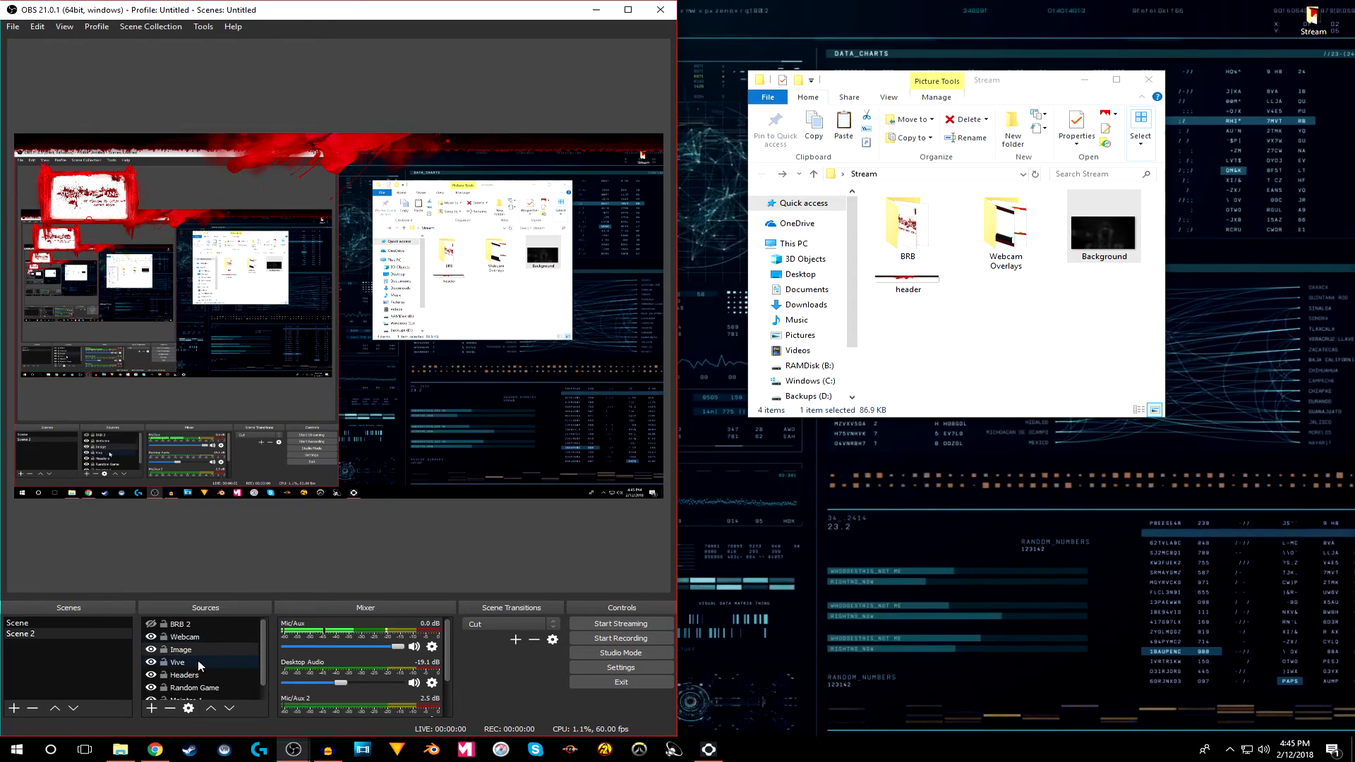
{"action": "left_click", "coordinate": [185, 636]}
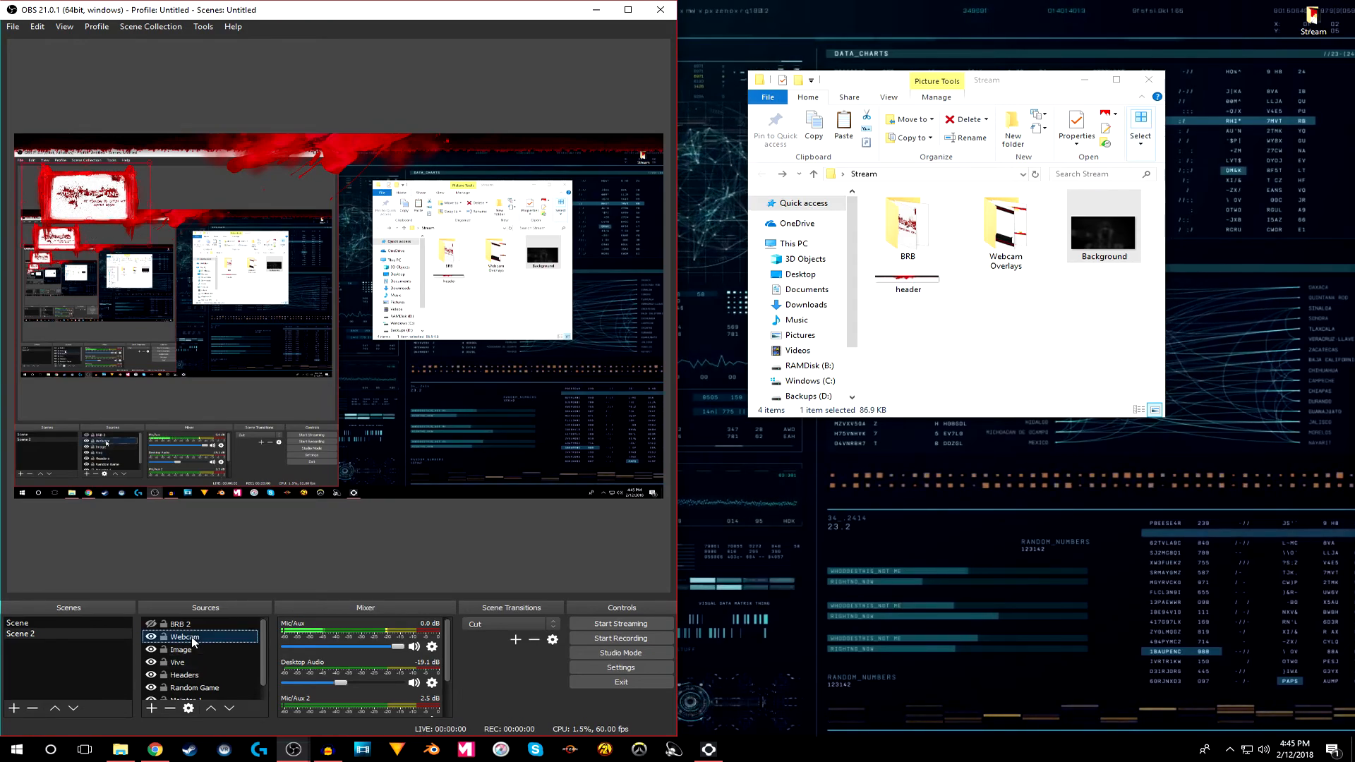
{"action": "left_click", "coordinate": [150, 202]}
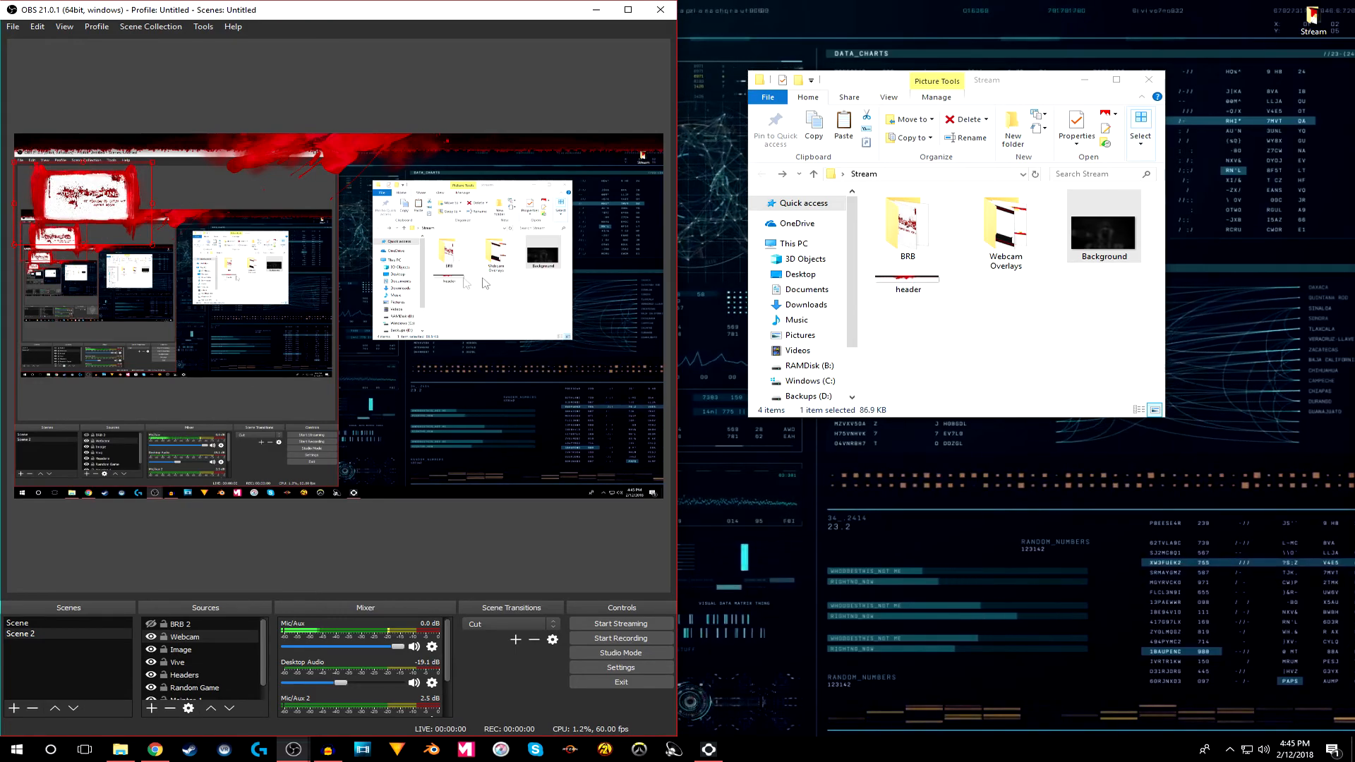
{"action": "left_click", "coordinate": [1313, 22]}
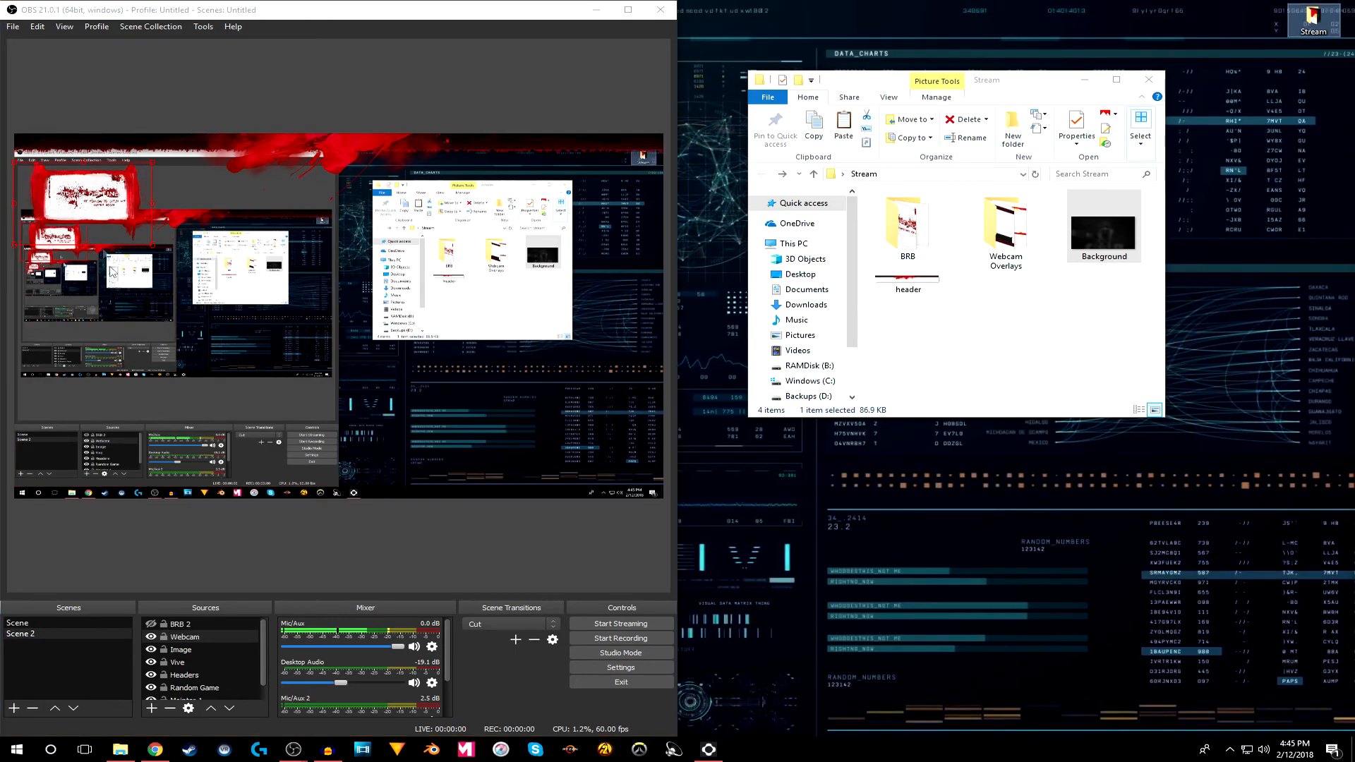
{"action": "left_click", "coordinate": [220, 555]}
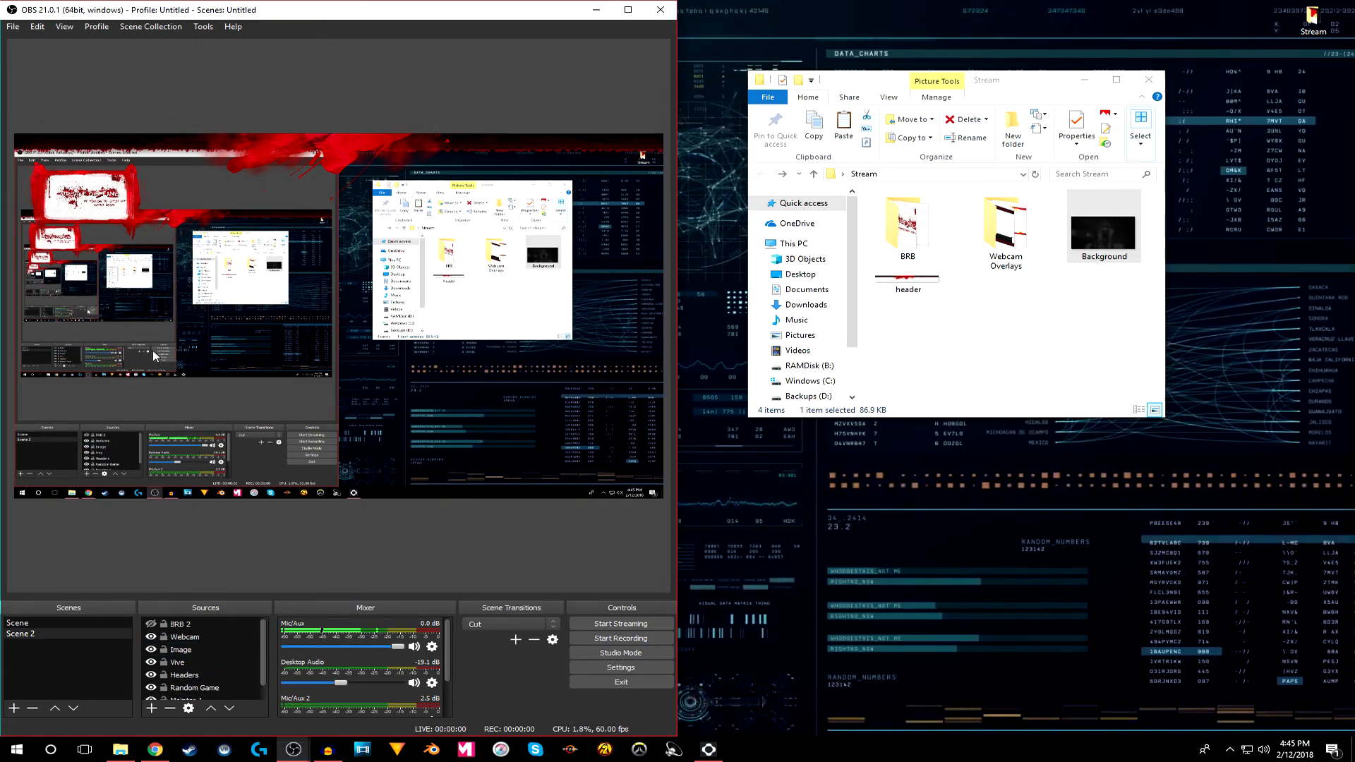
{"action": "left_click", "coordinate": [1025, 366]}
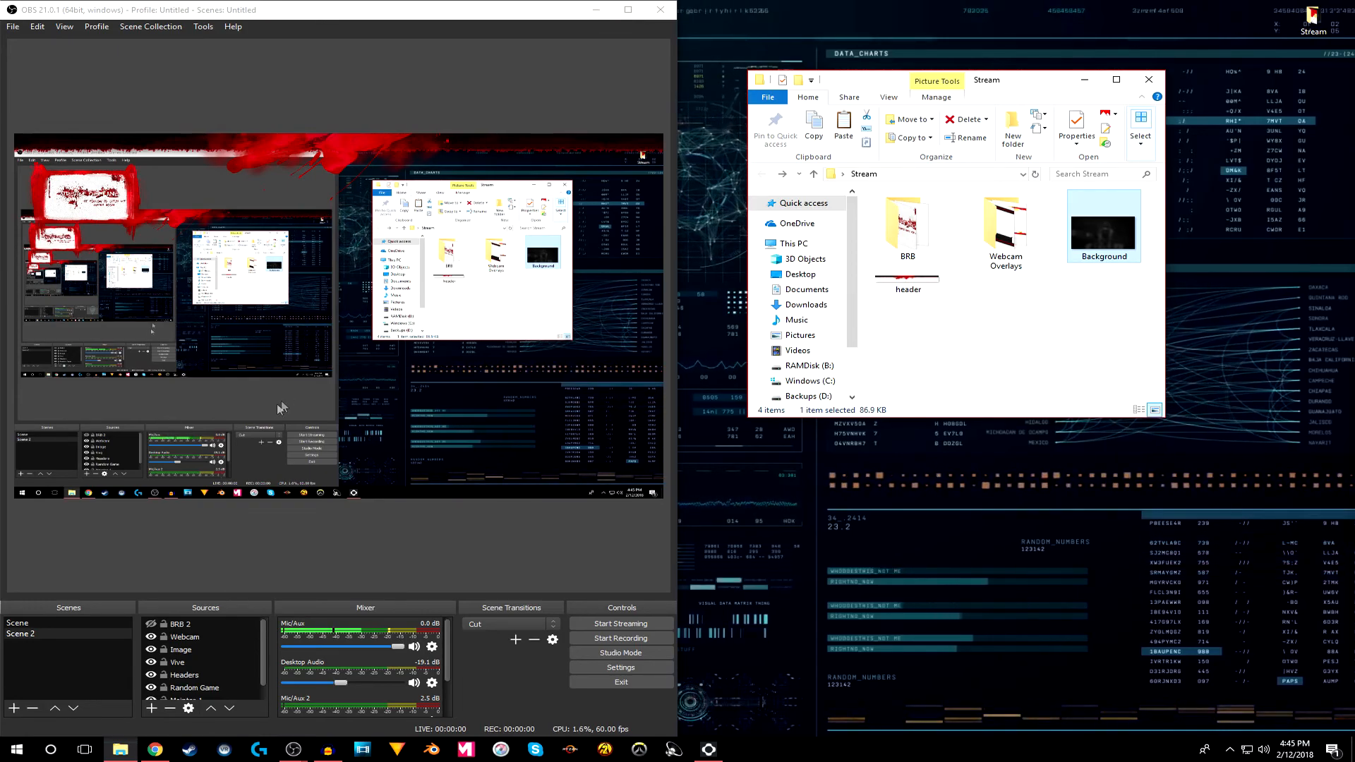
- Add a new Text (GDI+) source to Scene 2, keeping the default name Text (GDI+) 2
{"action": "left_click", "coordinate": [152, 707]}
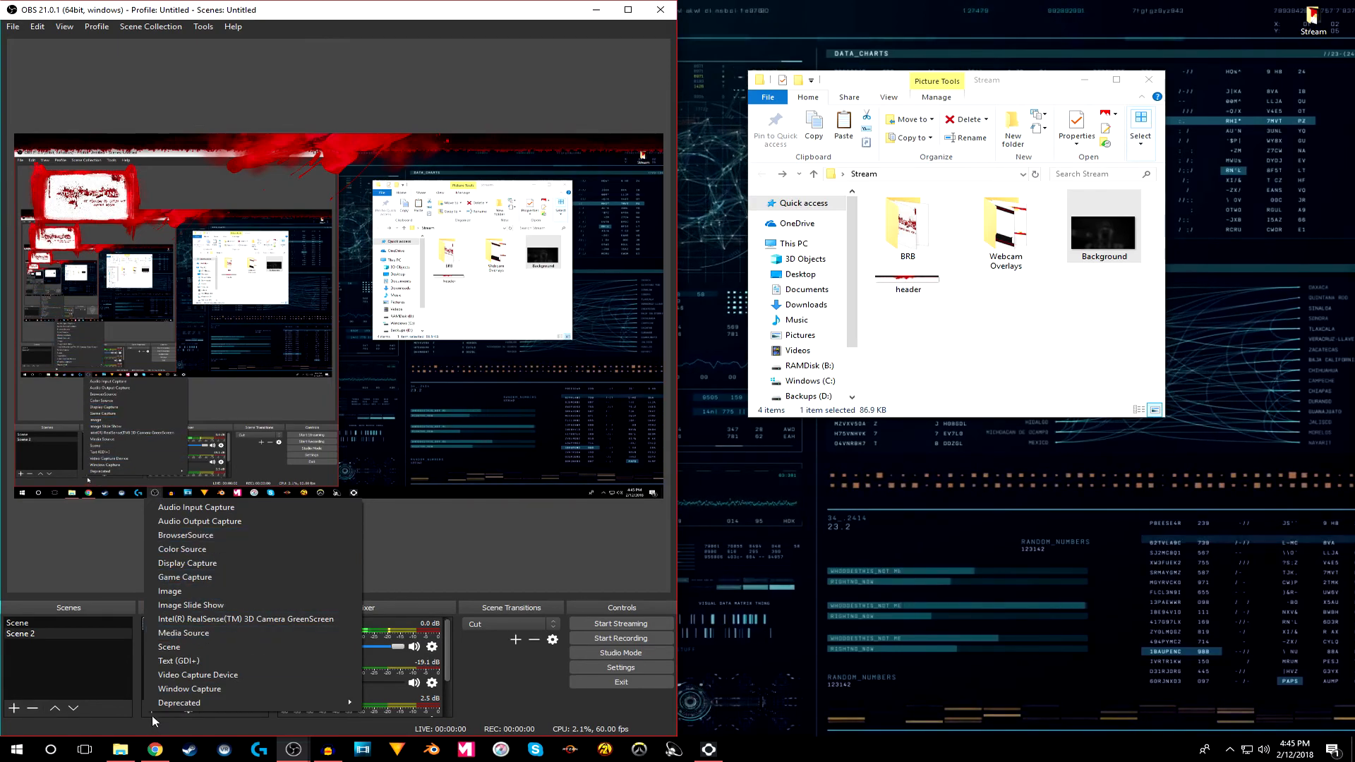
{"action": "left_click", "coordinate": [247, 666]}
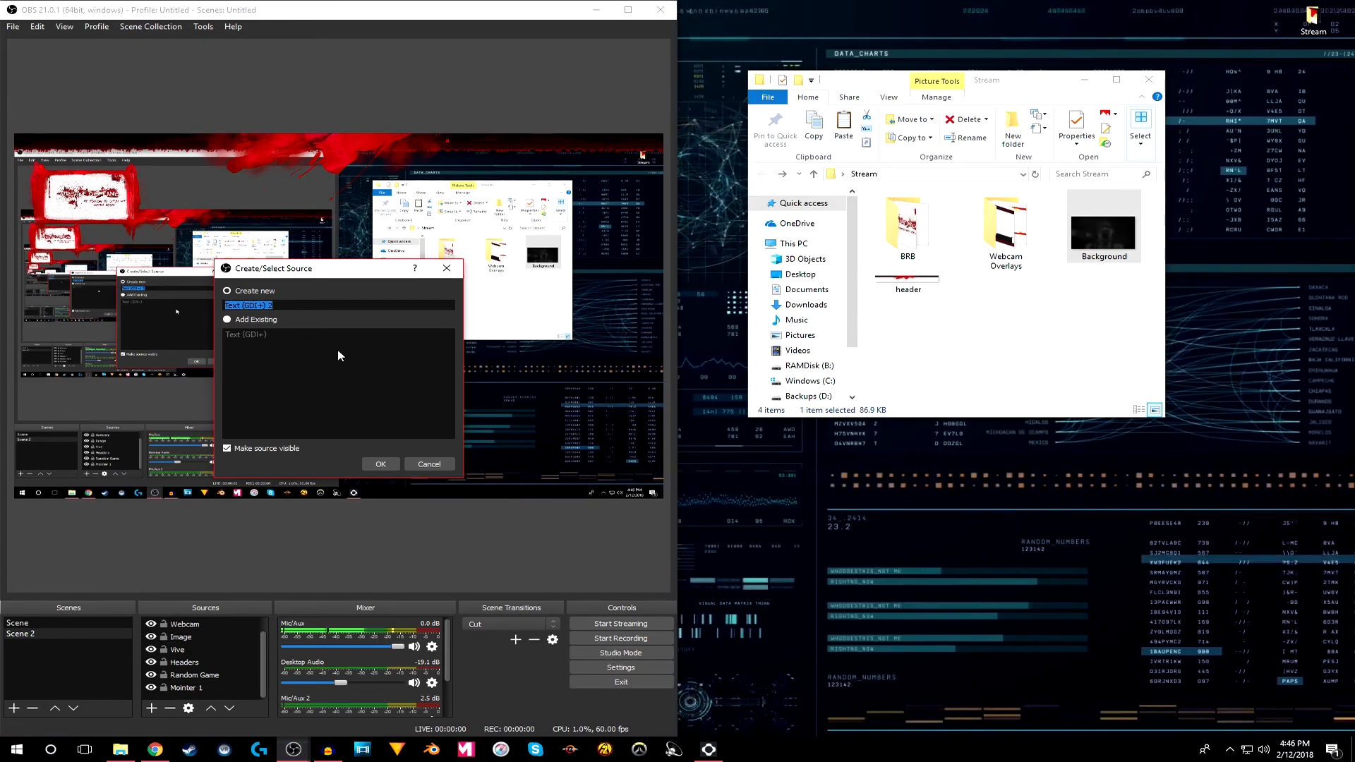
{"action": "key", "text": "XF86AudioRaiseVolume"}
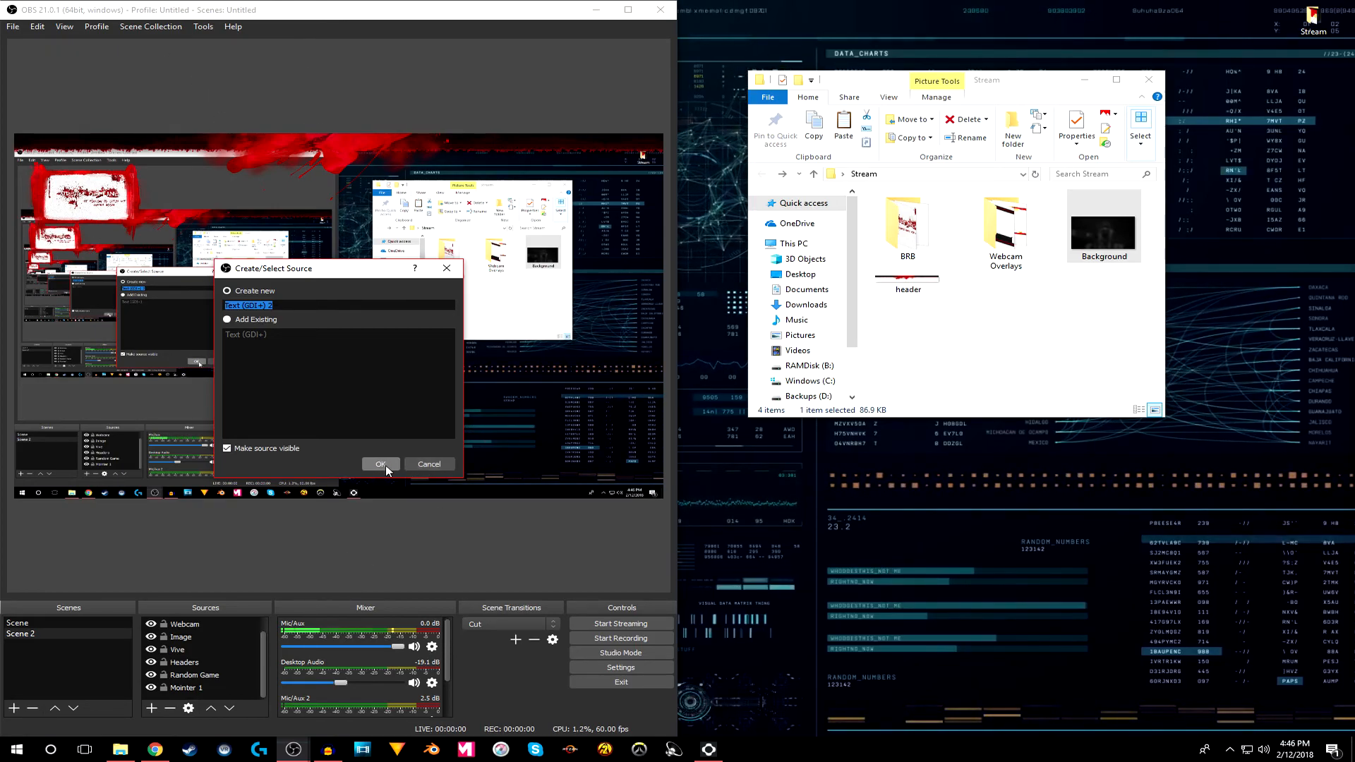
{"action": "left_click", "coordinate": [290, 307]}
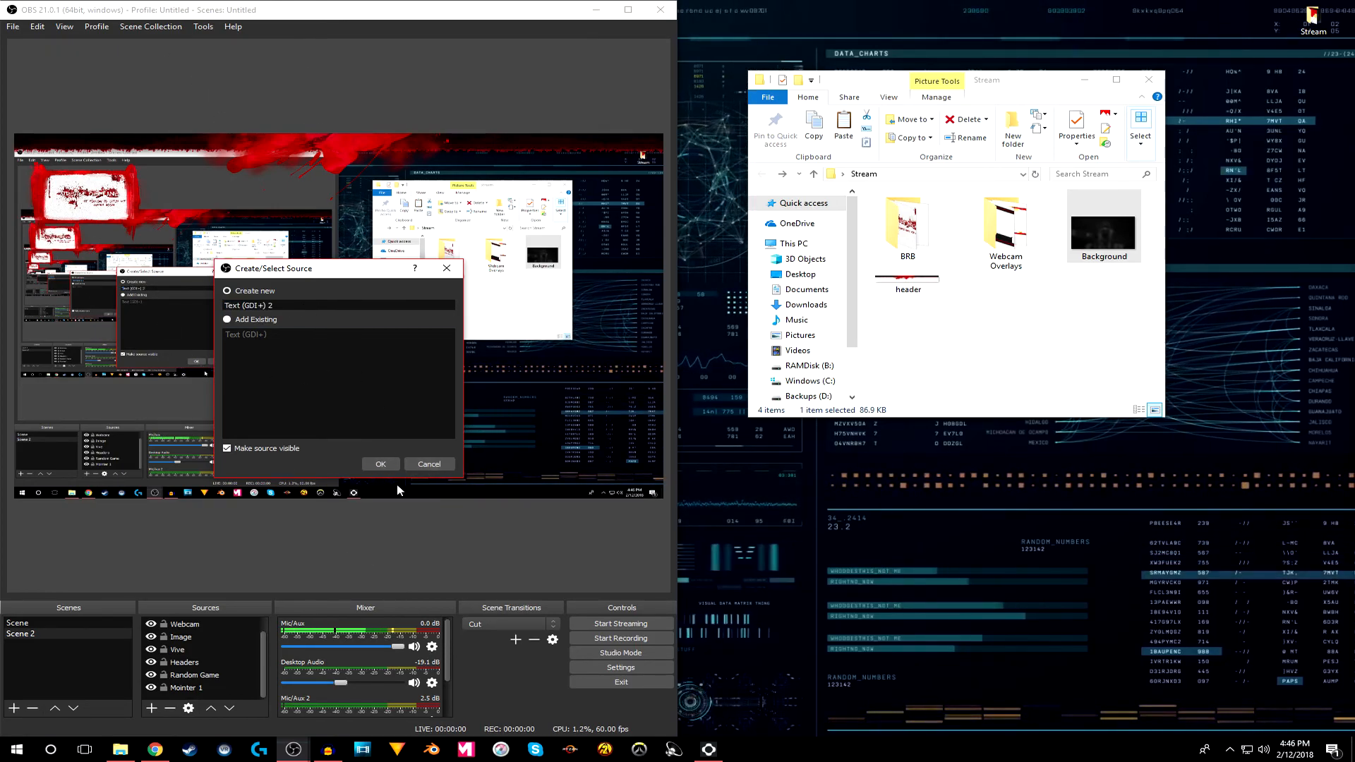
{"action": "key", "text": "Return"}
- Move the text source's properties window clear of the preview and set its font to Algerian
{"action": "left_click_drag", "start_coordinate": [382, 185], "coordinate": [1029, 100]}
{"action": "left_click", "coordinate": [1062, 335]}
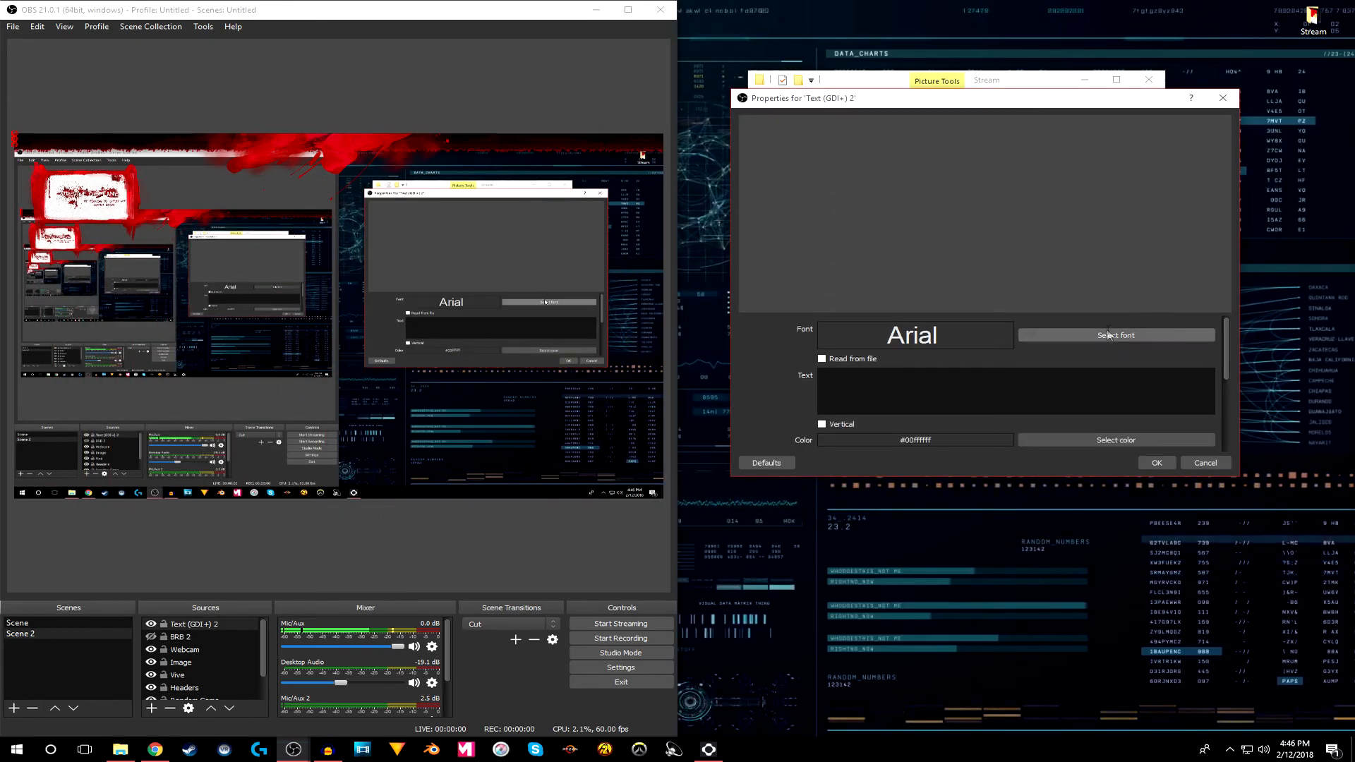
{"action": "left_click", "coordinate": [878, 221]}
{"action": "key", "text": "Down"}
{"action": "key", "text": "Down"}
{"action": "key", "text": "Down"}
{"action": "key", "text": "Down"}
{"action": "key", "text": "Down"}
{"action": "key", "text": "Up"}
{"action": "key", "text": "Up"}
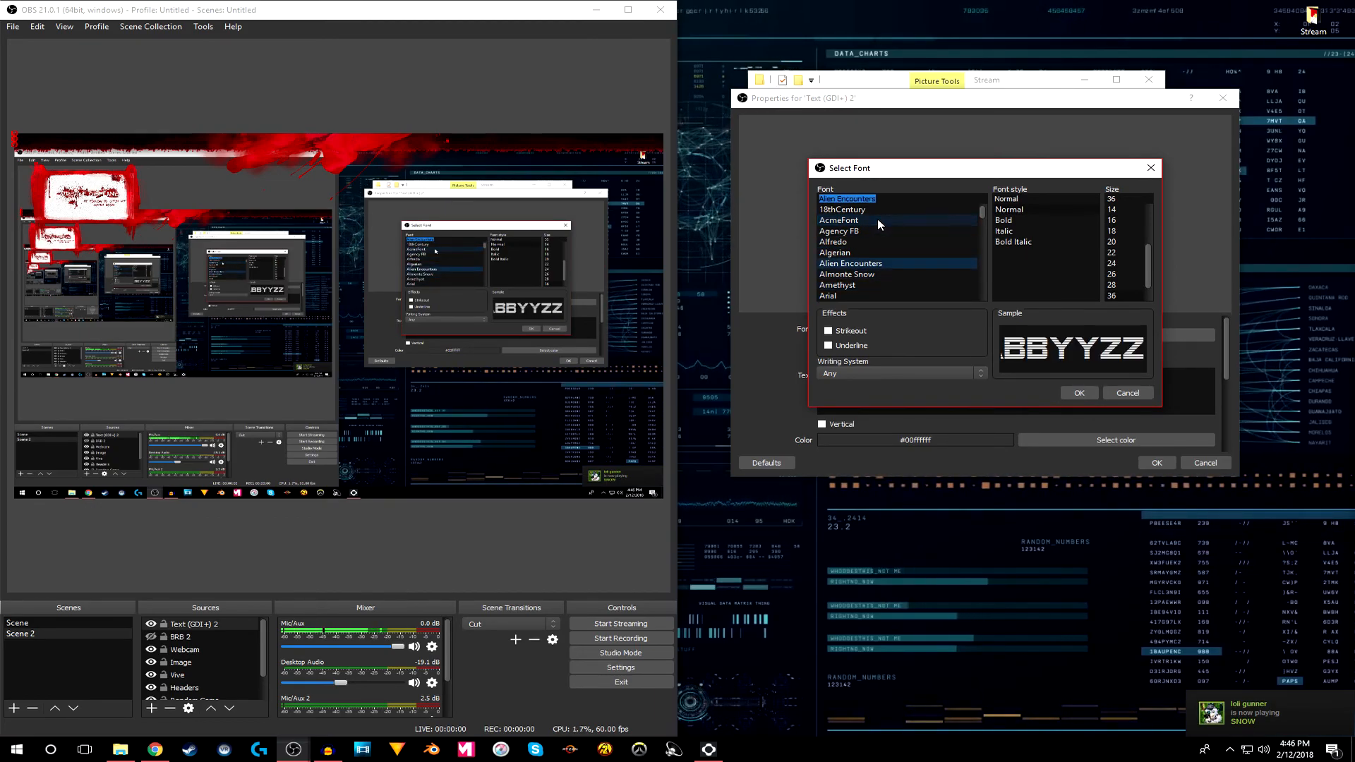
{"action": "key", "text": "Return"}
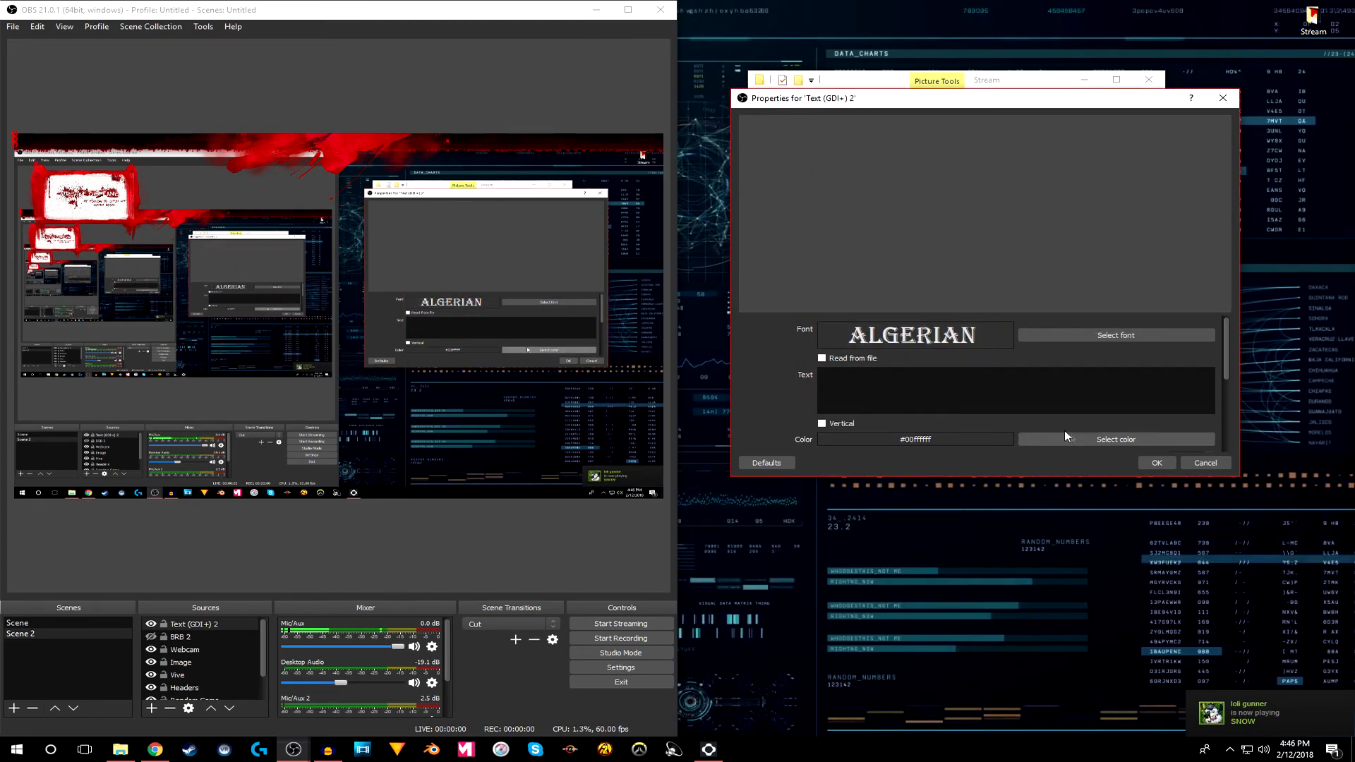
- Set the text colour to red (ff0000) and enter the streamer's name as the text
{"action": "left_click", "coordinate": [1102, 435]}
{"action": "left_click_drag", "start_coordinate": [1029, 191], "coordinate": [968, 179]}
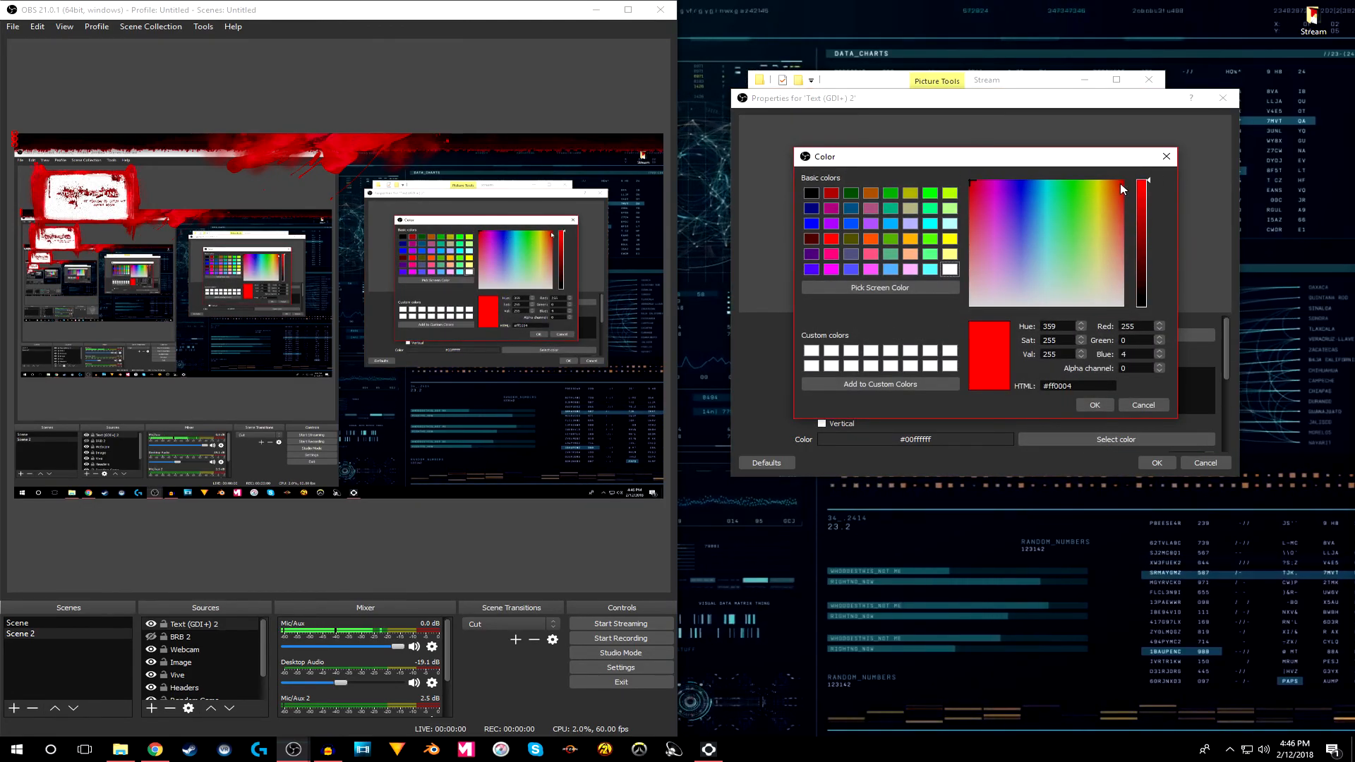
{"action": "left_click", "coordinate": [1094, 405]}
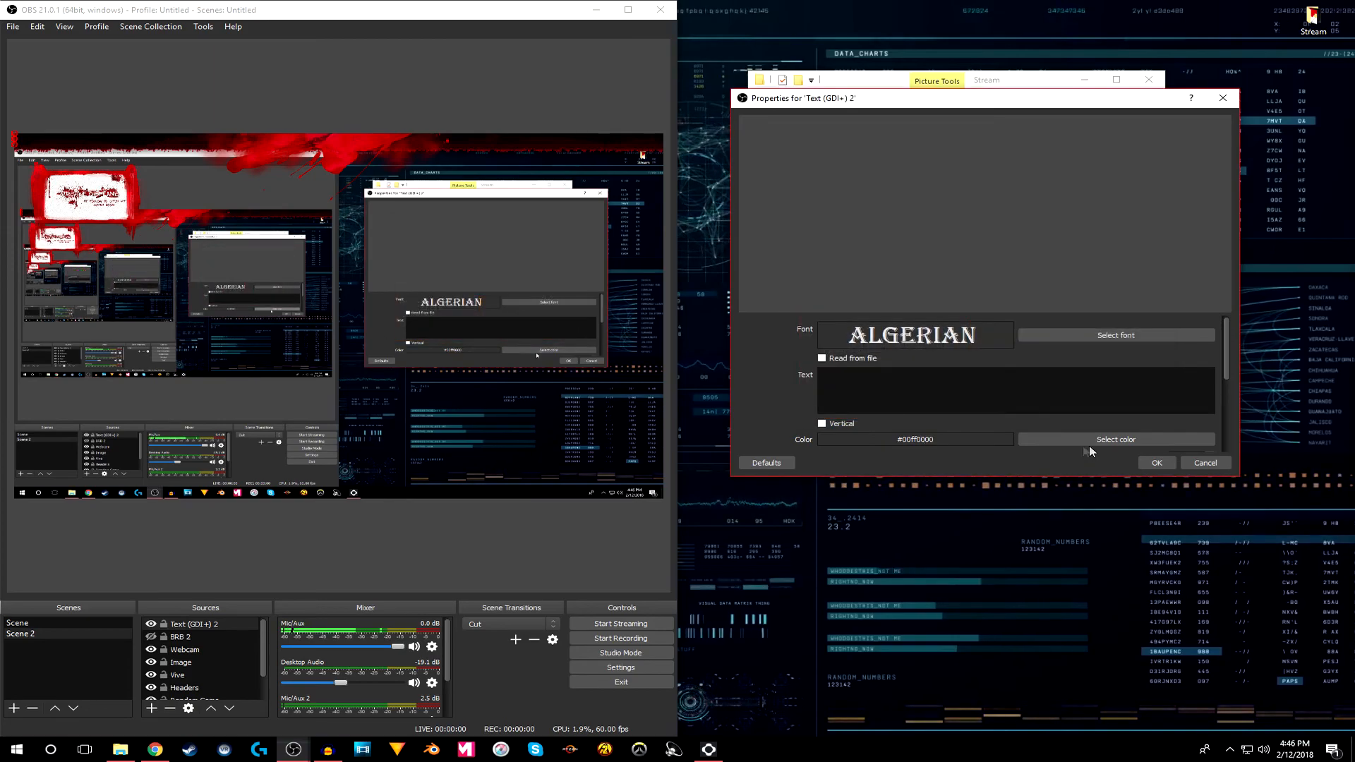
{"action": "left_click", "coordinate": [933, 382]}
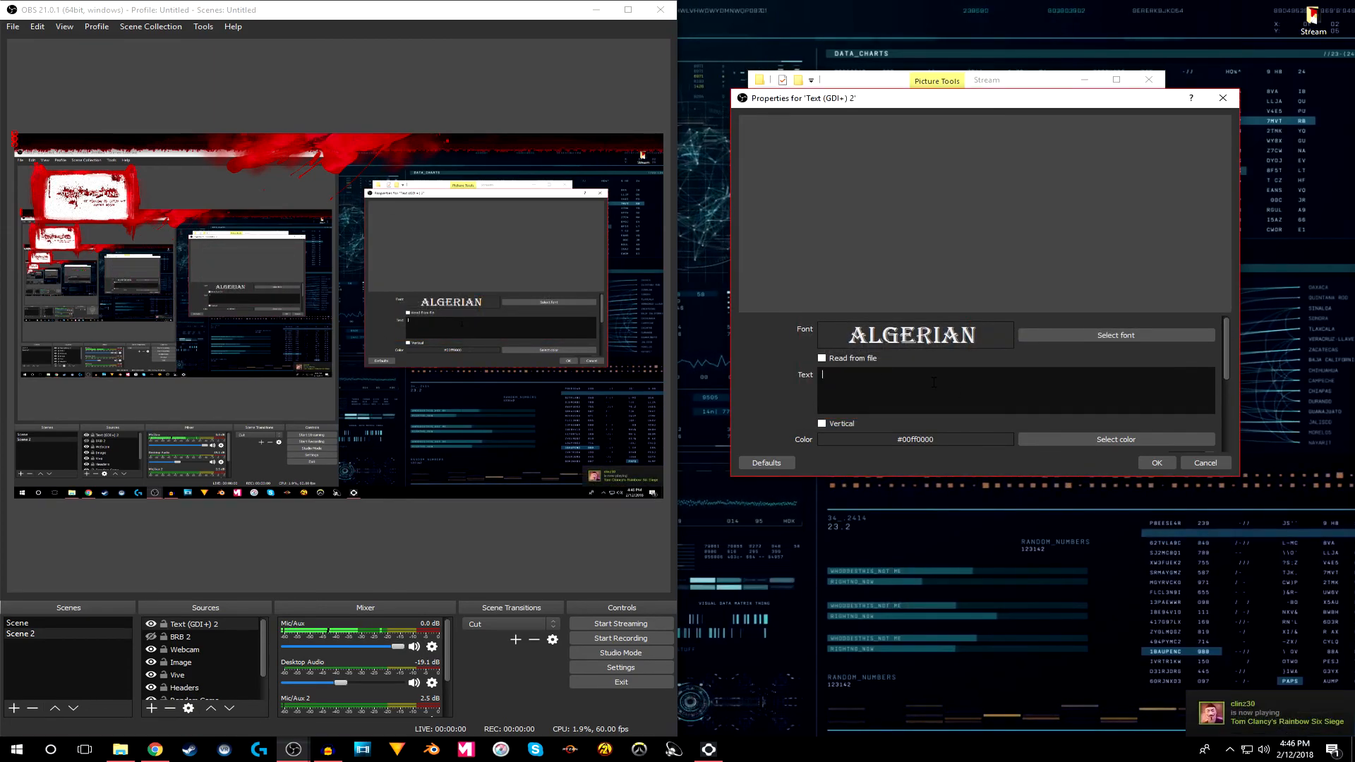
{"action": "type", "text": "Stevo"}
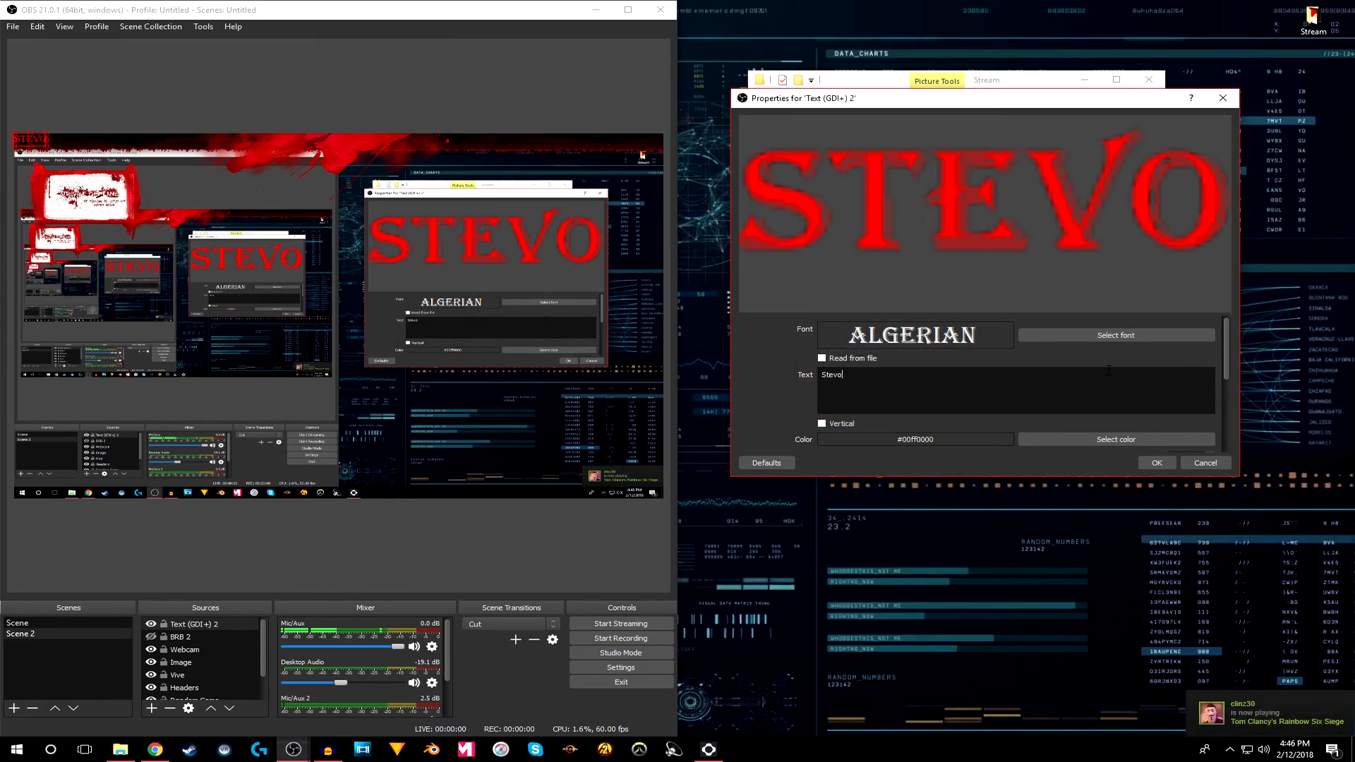
- Enable the gradient on the text source and set the gradient direction to about 82.10
{"action": "scroll", "coordinate": [1066, 384], "scroll_direction": "down", "scroll_amount": 3}
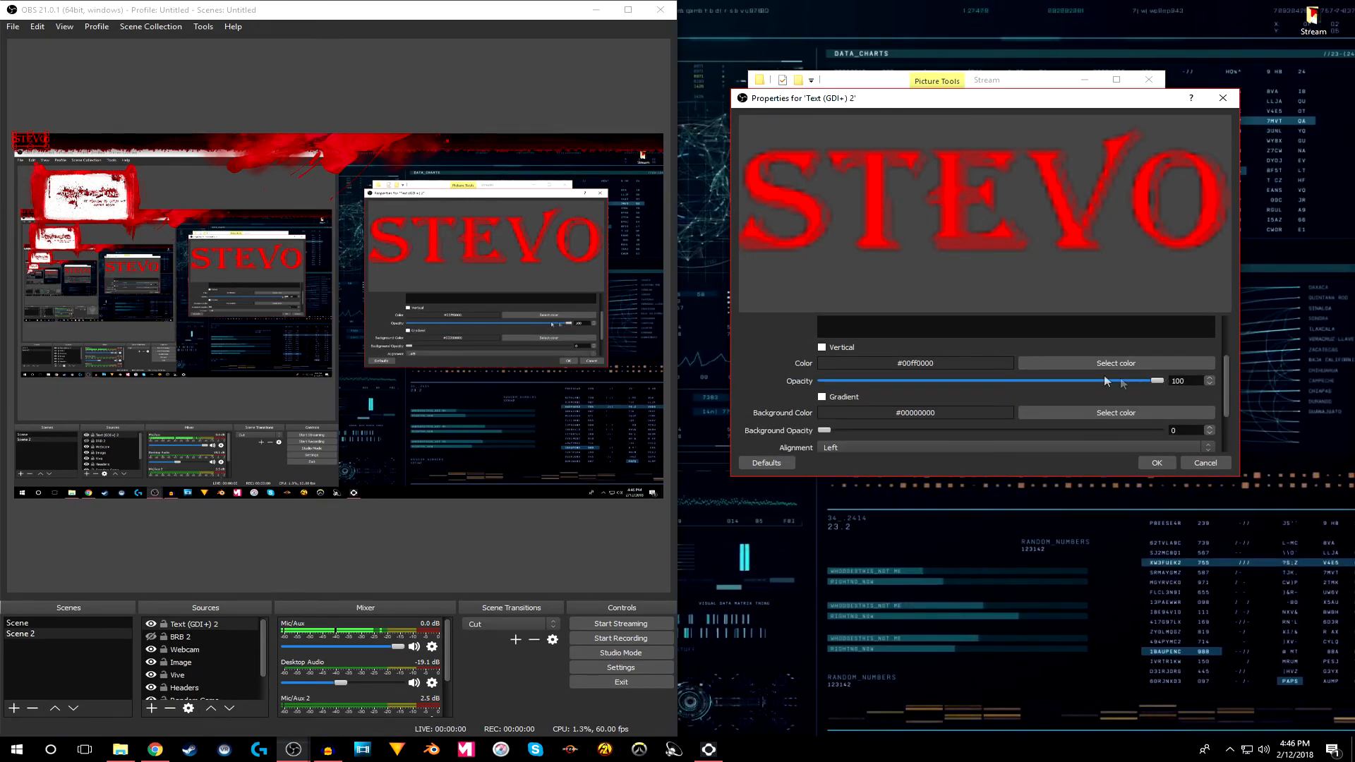
{"action": "scroll", "coordinate": [946, 362], "scroll_direction": "down", "scroll_amount": 1}
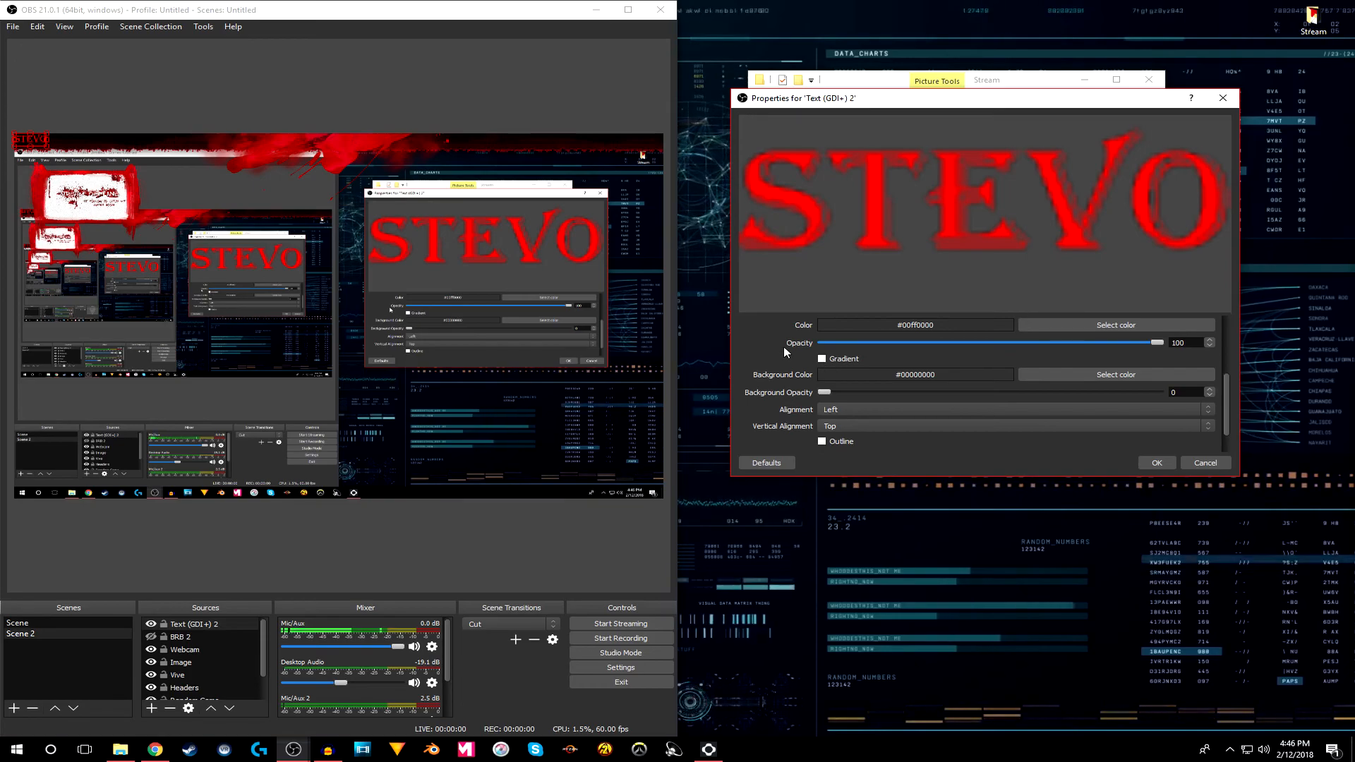
{"action": "left_click", "coordinate": [821, 358]}
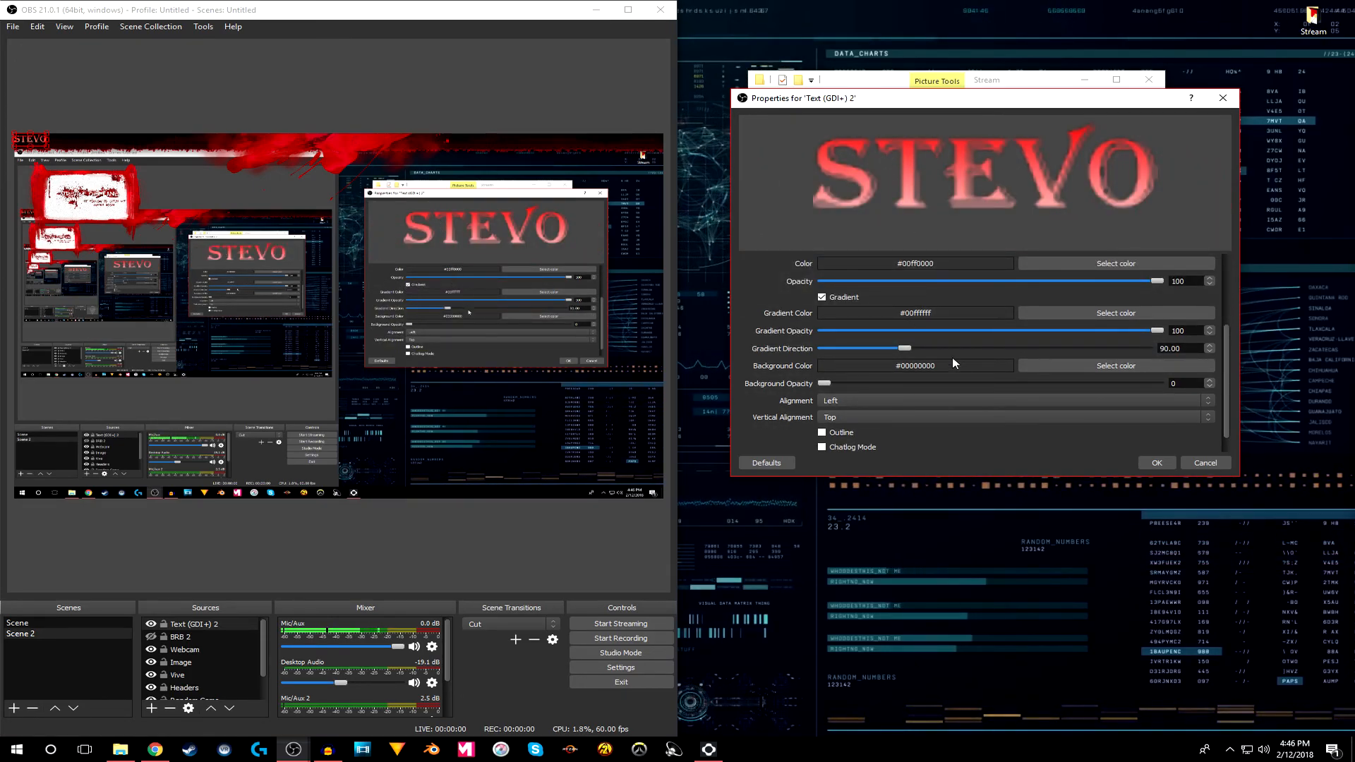
{"action": "mouse_move", "coordinate": [891, 348]}
{"action": "left_mouse_down"}
{"action": "mouse_move", "coordinate": [1056, 348]}
{"action": "mouse_move", "coordinate": [980, 358]}
{"action": "mouse_move", "coordinate": [898, 348]}
{"action": "left_mouse_up"}
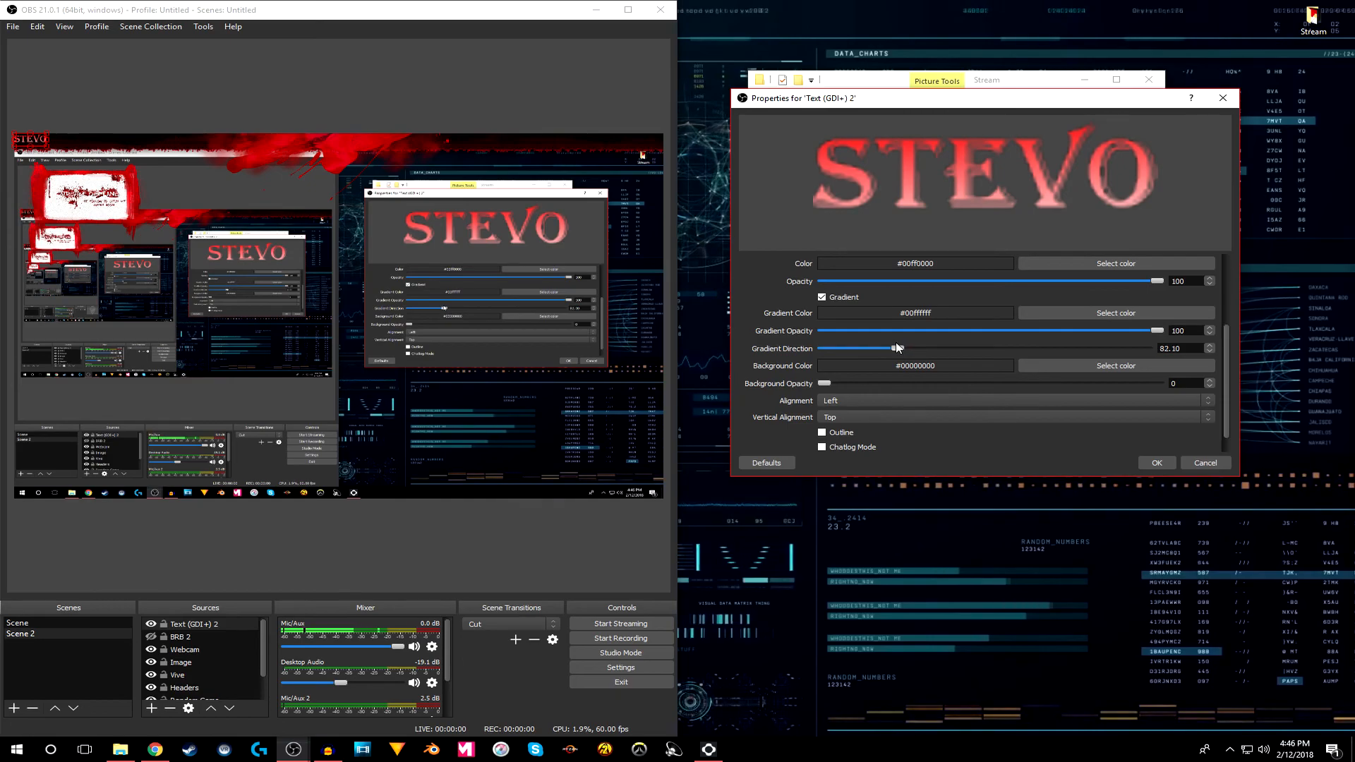
- Set the text's gradient opacity to 74 and compare the result with the name text in the first scene
{"action": "left_click_drag", "start_coordinate": [1157, 331], "coordinate": [1070, 330]}
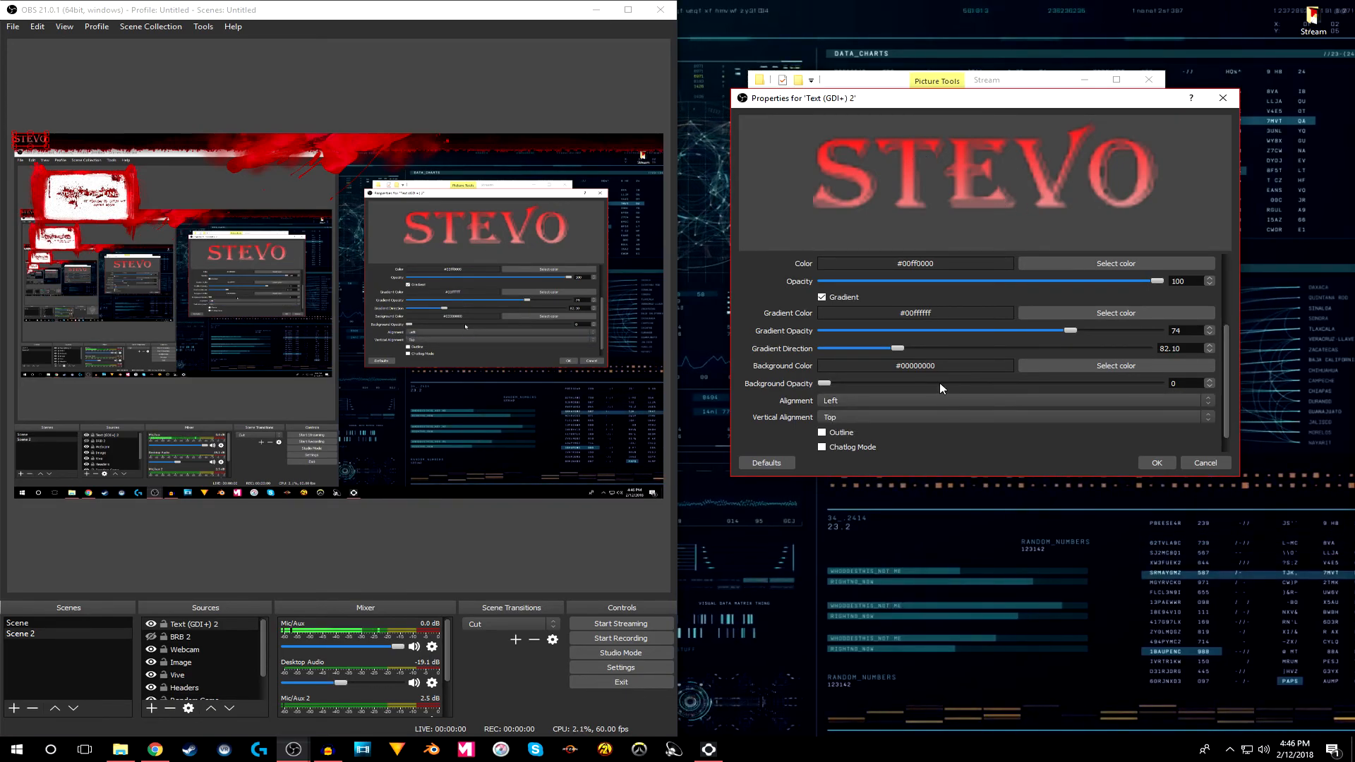
{"action": "scroll", "coordinate": [931, 378], "scroll_direction": "down", "scroll_amount": 1}
{"action": "left_click_drag", "start_coordinate": [825, 363], "coordinate": [751, 337]}
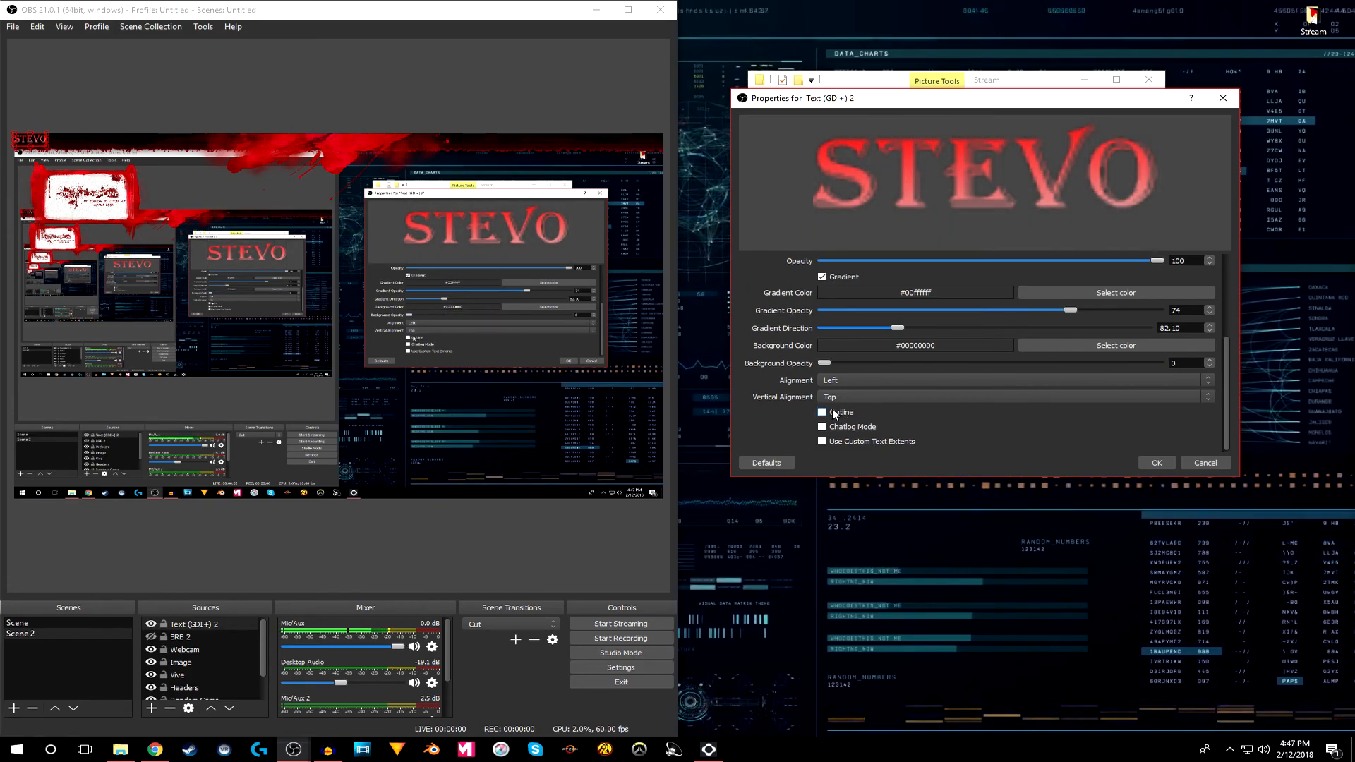
{"action": "left_click", "coordinate": [29, 624]}
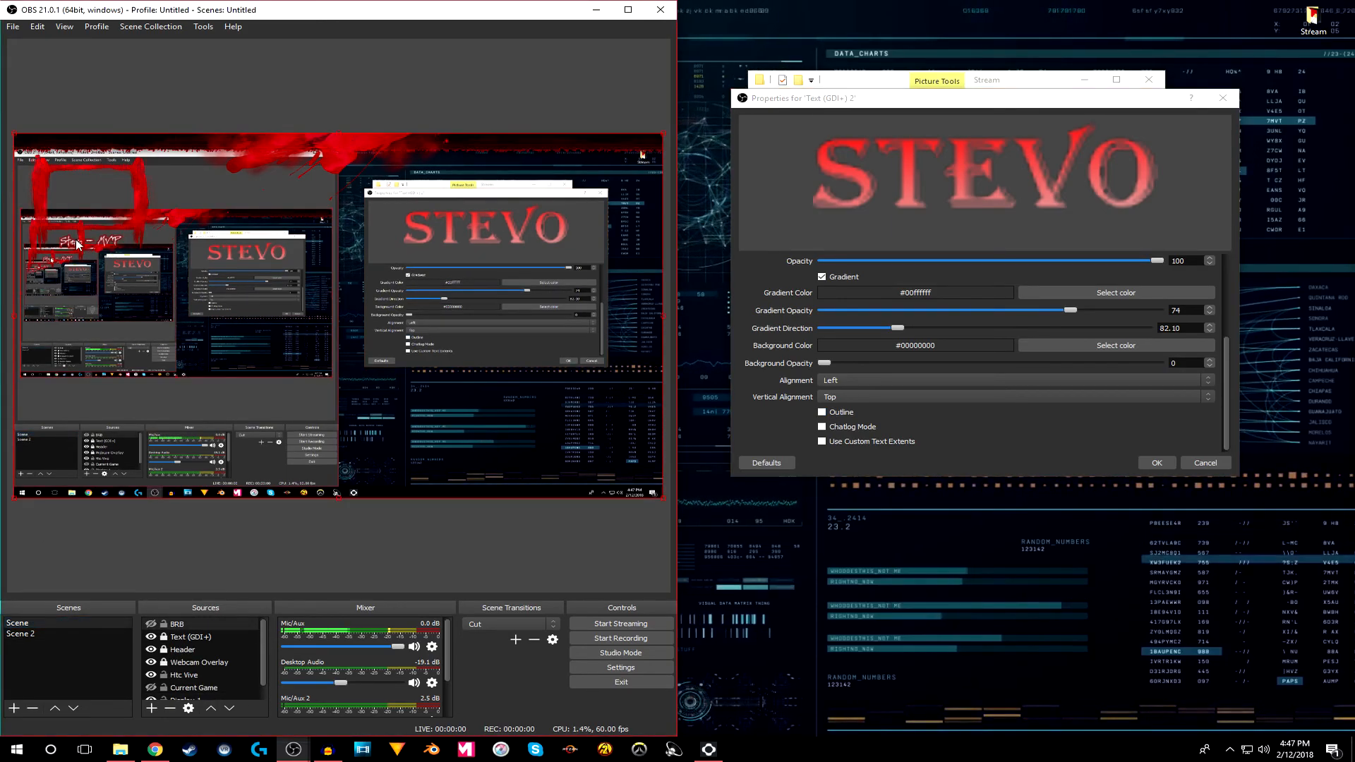
{"action": "left_click", "coordinate": [81, 633]}
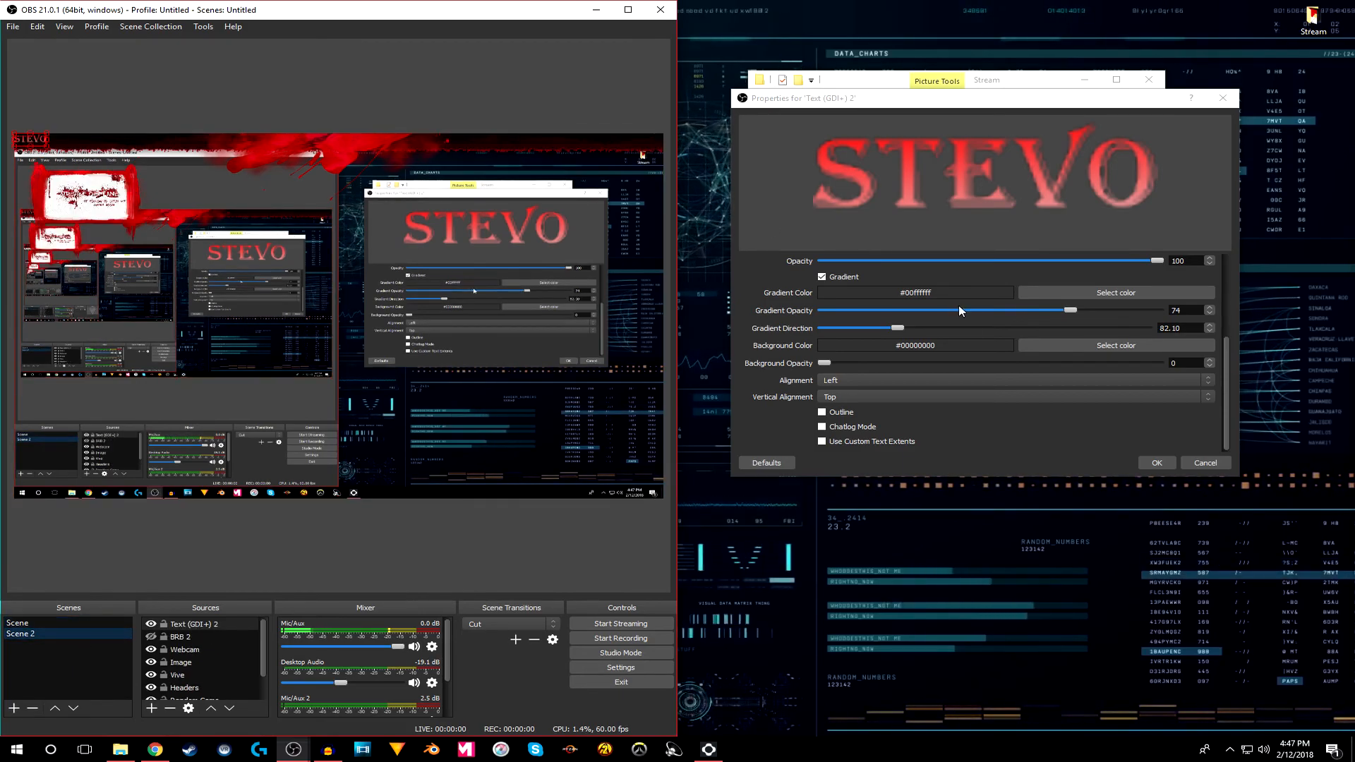
- Enable the text outline, set its colour to blue (1100ff), and set the text alignment to Center
{"action": "left_click", "coordinate": [823, 412]}
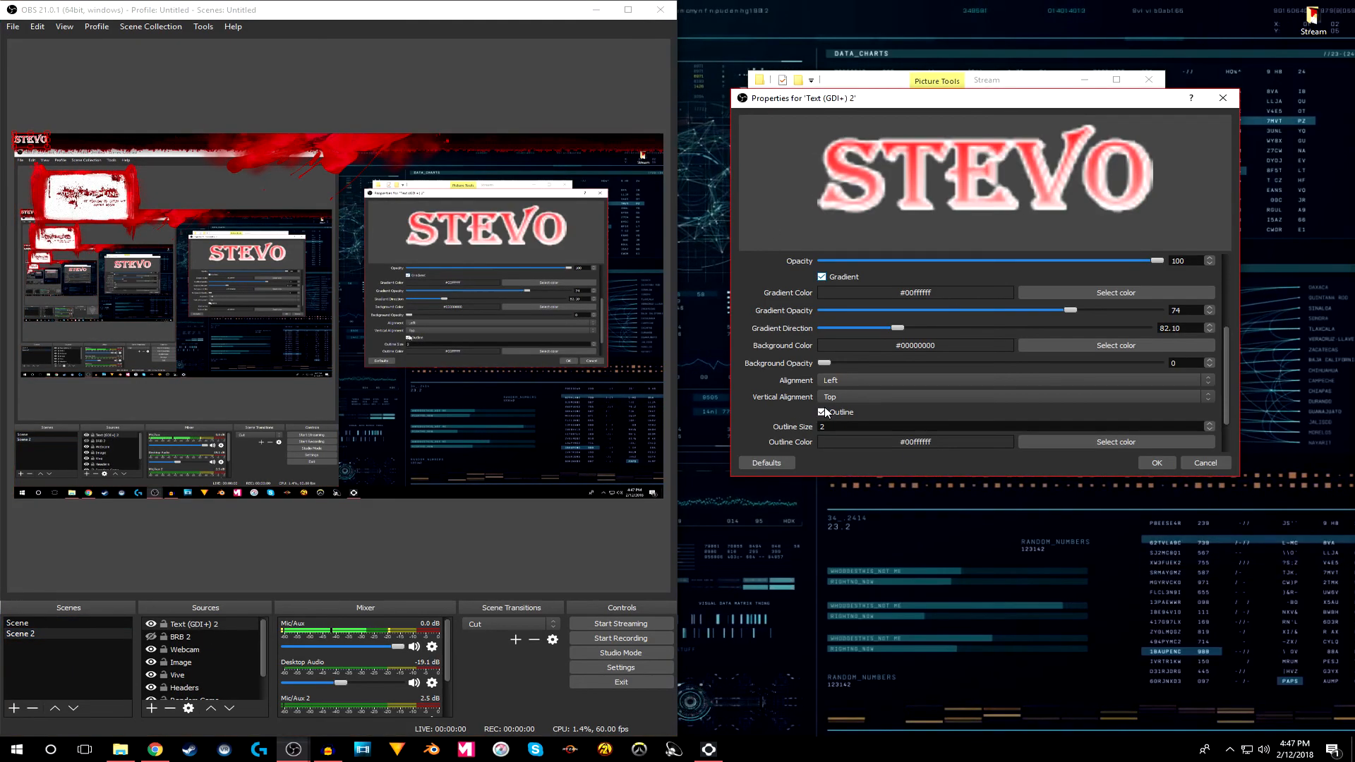
{"action": "left_click", "coordinate": [1053, 444]}
{"action": "left_click_drag", "start_coordinate": [1052, 206], "coordinate": [970, 181]}
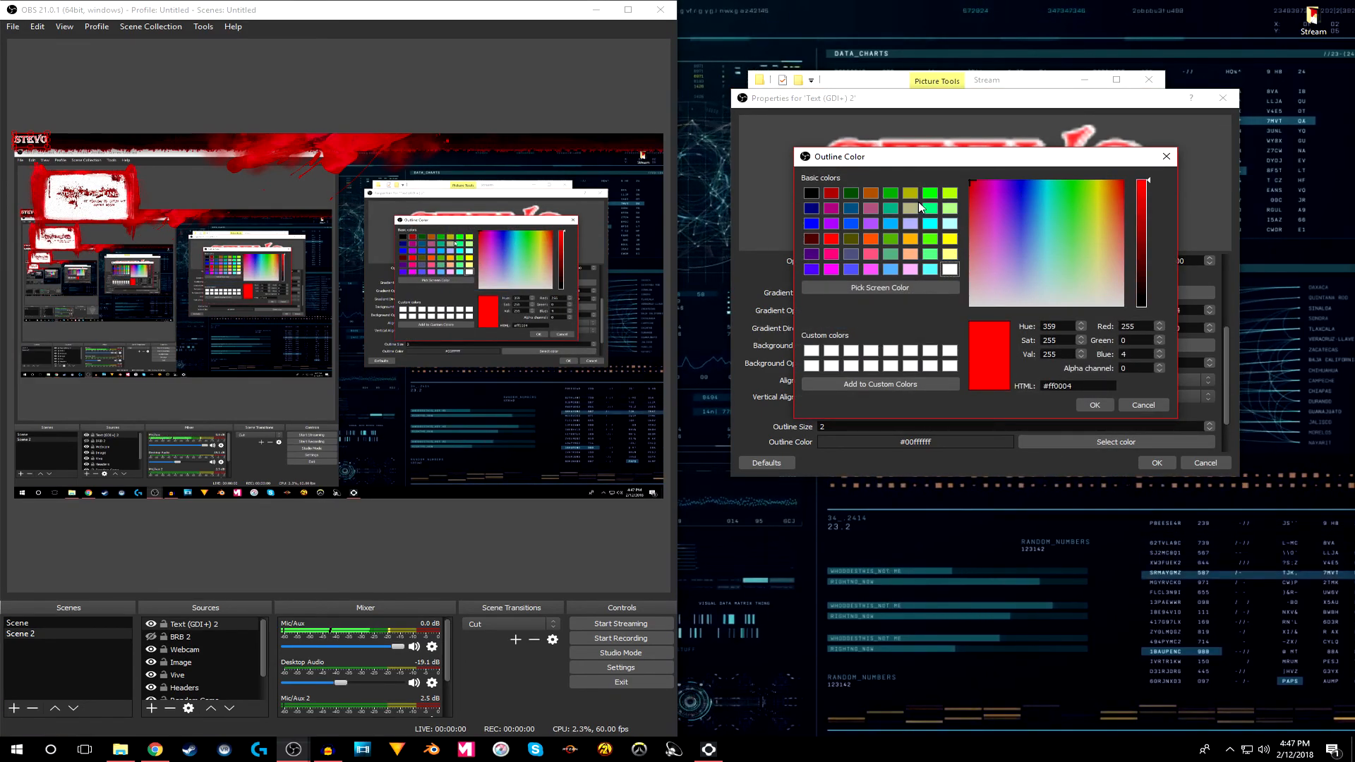
{"action": "left_click_drag", "start_coordinate": [1028, 203], "coordinate": [1019, 176]}
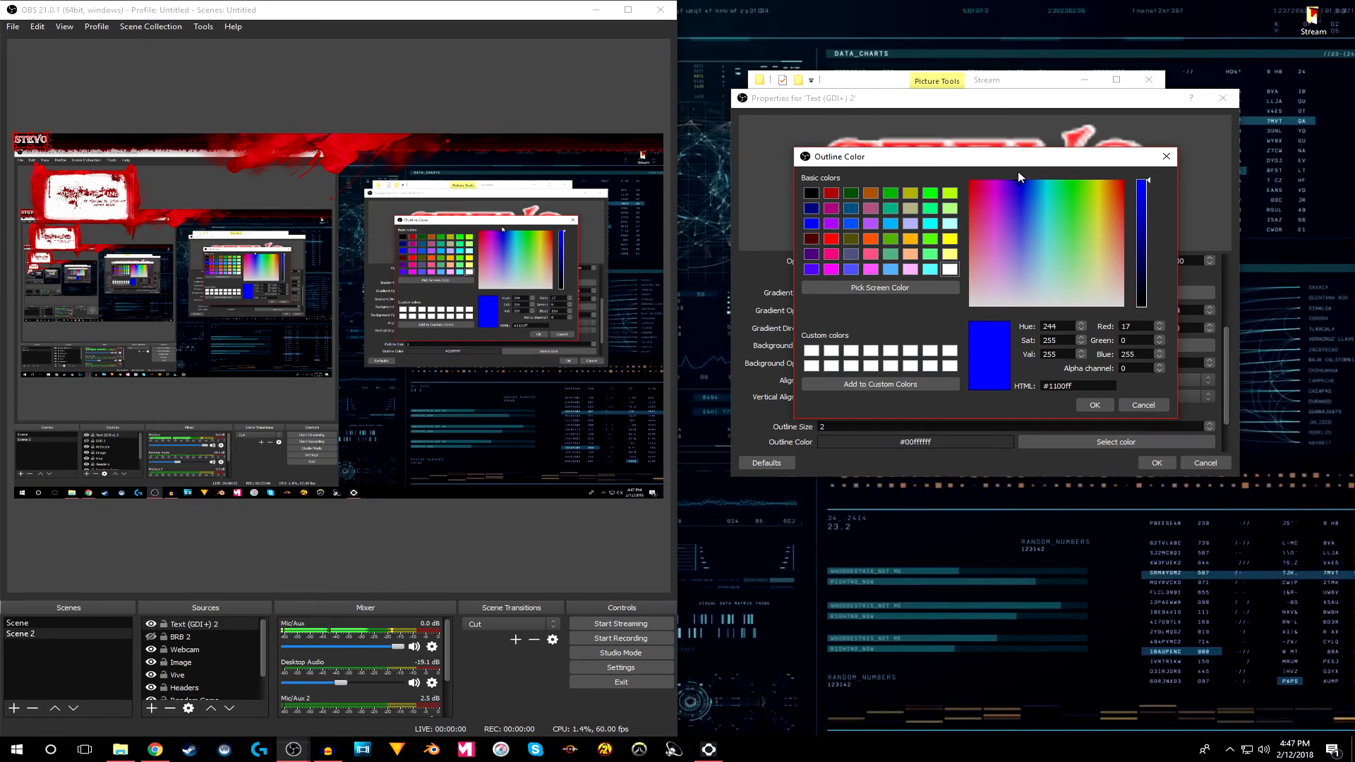
{"action": "left_click", "coordinate": [1096, 404]}
{"action": "scroll", "coordinate": [952, 386], "scroll_direction": "down", "scroll_amount": 1}
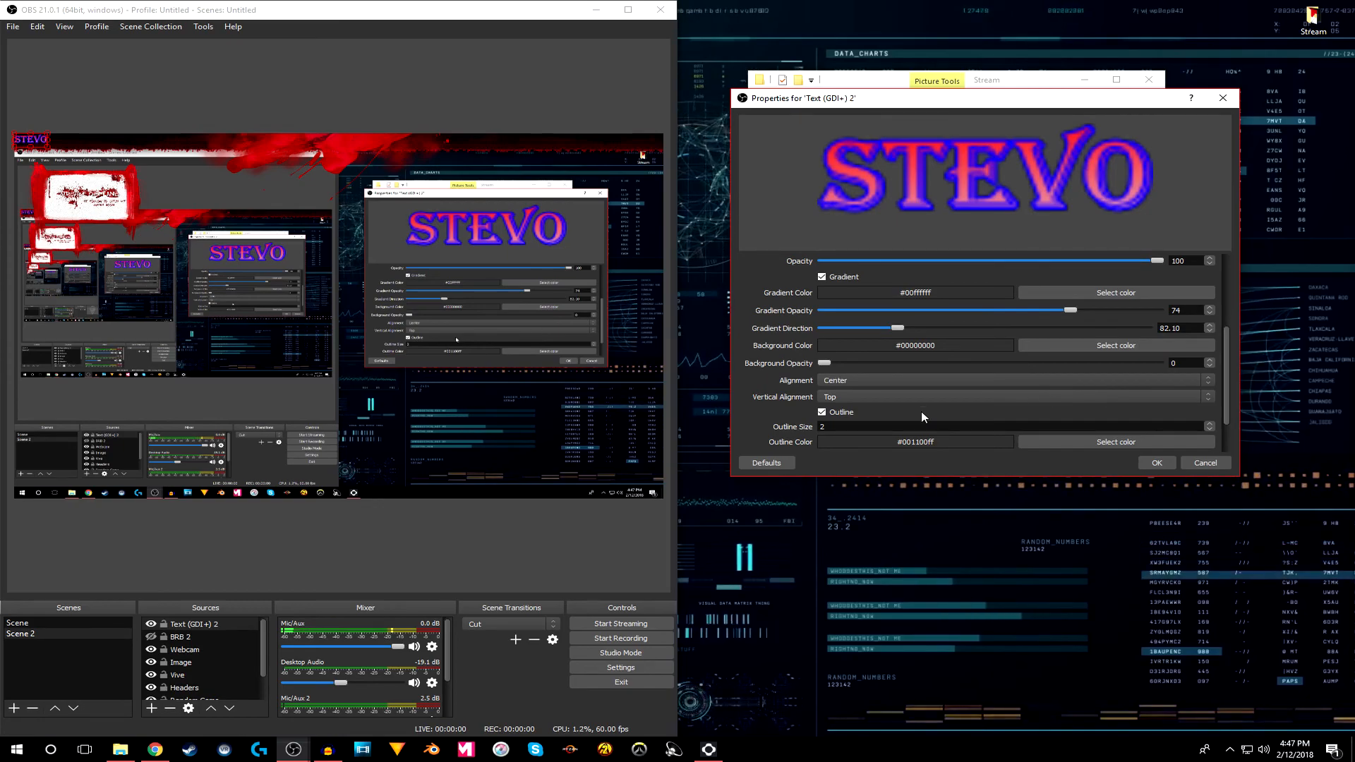
- Set the outline size to 1 after trying a much thicker outline, and accept the text source's properties
{"action": "left_click", "coordinate": [1208, 424]}
{"action": "left_click", "coordinate": [1208, 424]}
{"action": "left_click", "coordinate": [1208, 424]}
{"action": "left_click", "coordinate": [1208, 423]}
{"action": "left_click", "coordinate": [1208, 423]}
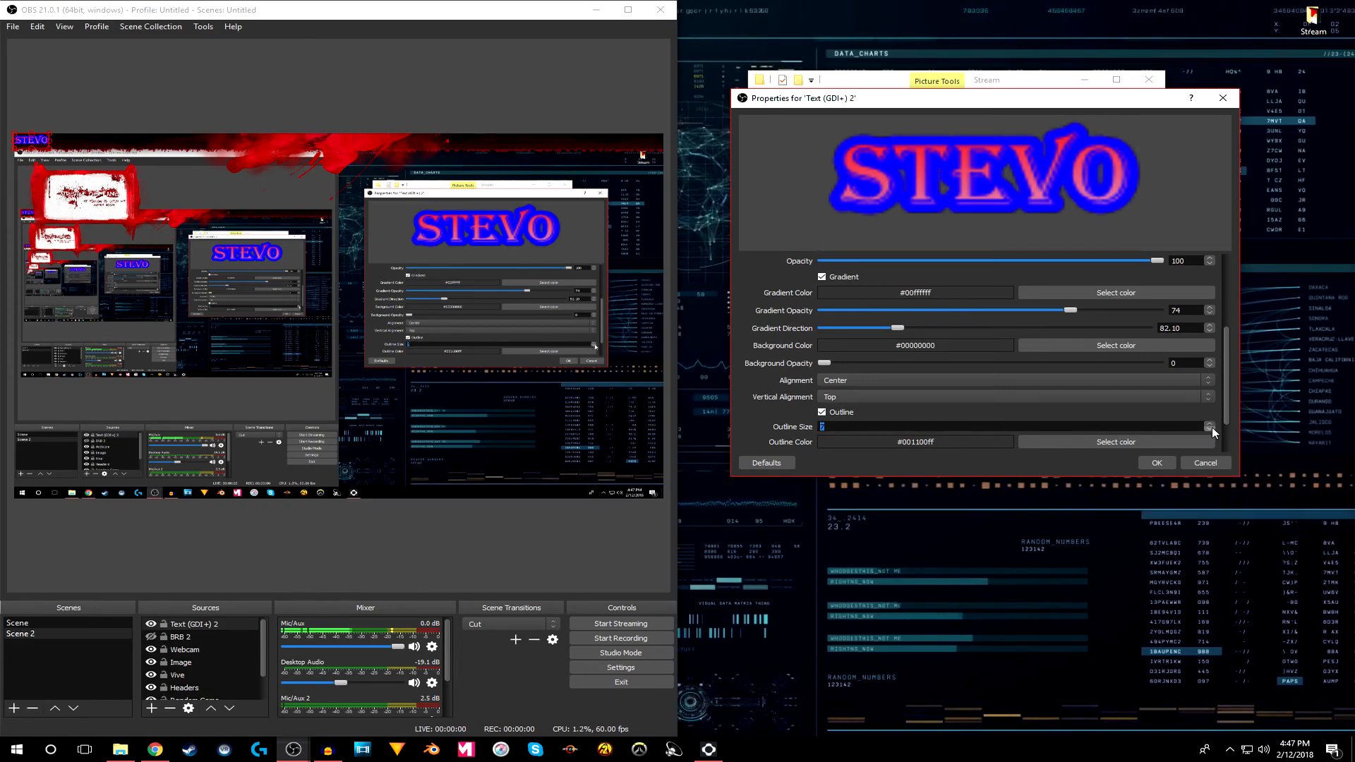
{"action": "left_click", "coordinate": [1212, 429]}
{"action": "left_click", "coordinate": [1211, 429]}
{"action": "left_click", "coordinate": [1211, 429]}
{"action": "left_click", "coordinate": [1211, 429]}
{"action": "left_click", "coordinate": [1211, 429]}
{"action": "left_click", "coordinate": [1211, 429]}
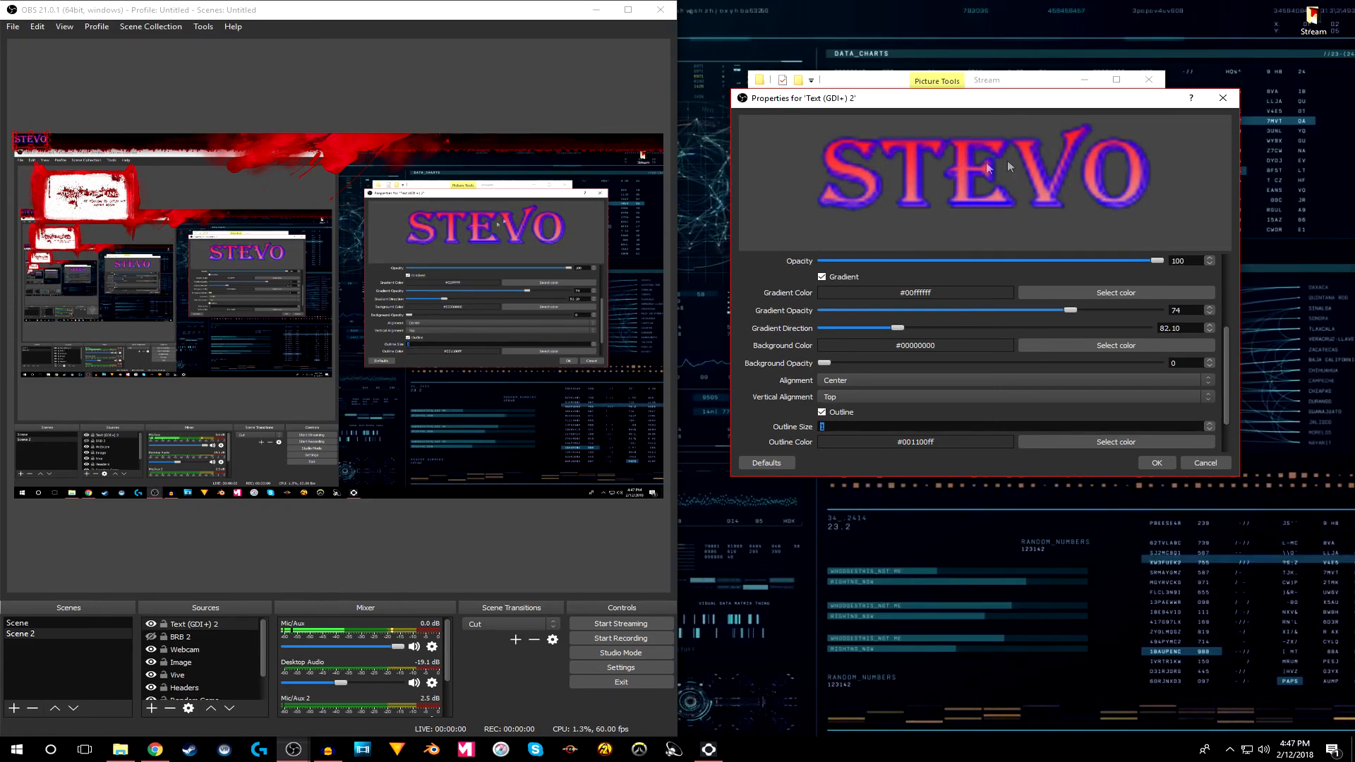
{"action": "scroll", "coordinate": [914, 346], "scroll_direction": "down", "scroll_amount": 3}
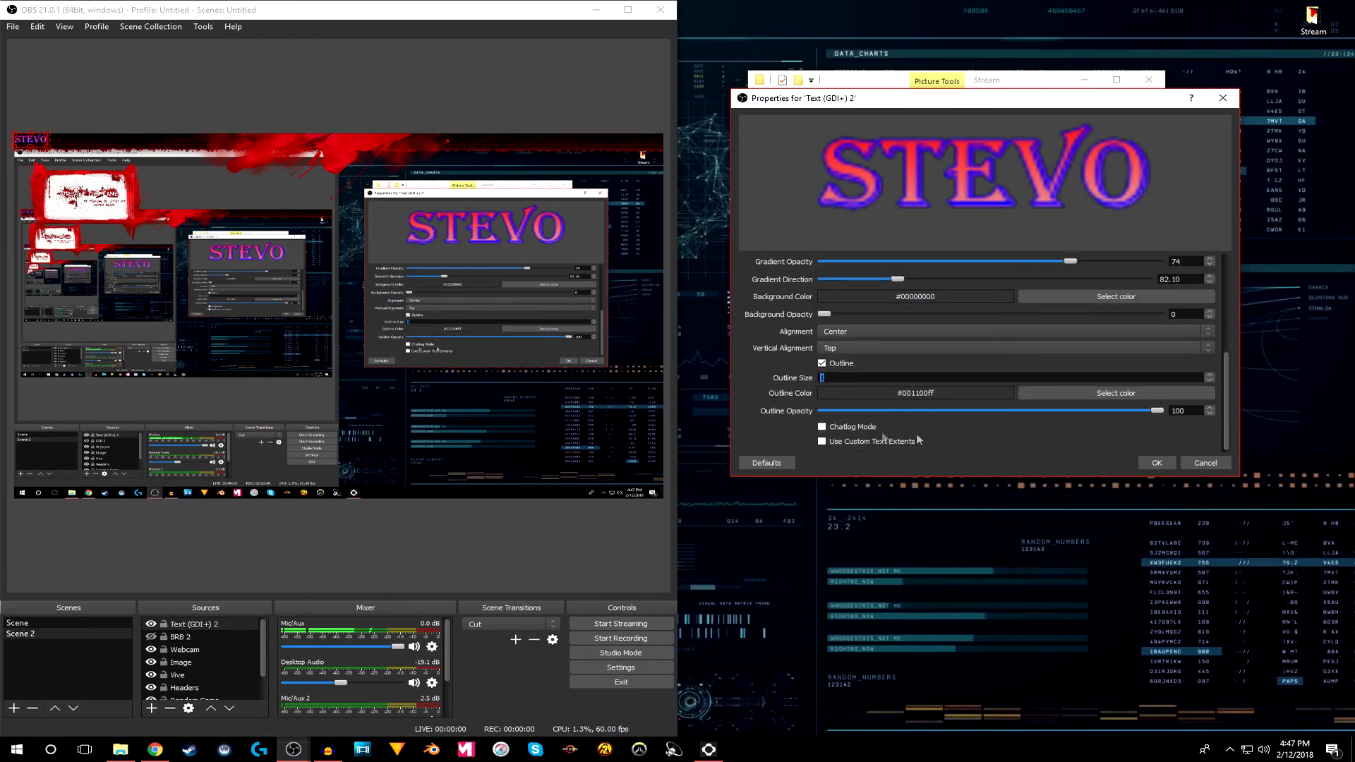
{"action": "left_click", "coordinate": [1156, 462]}
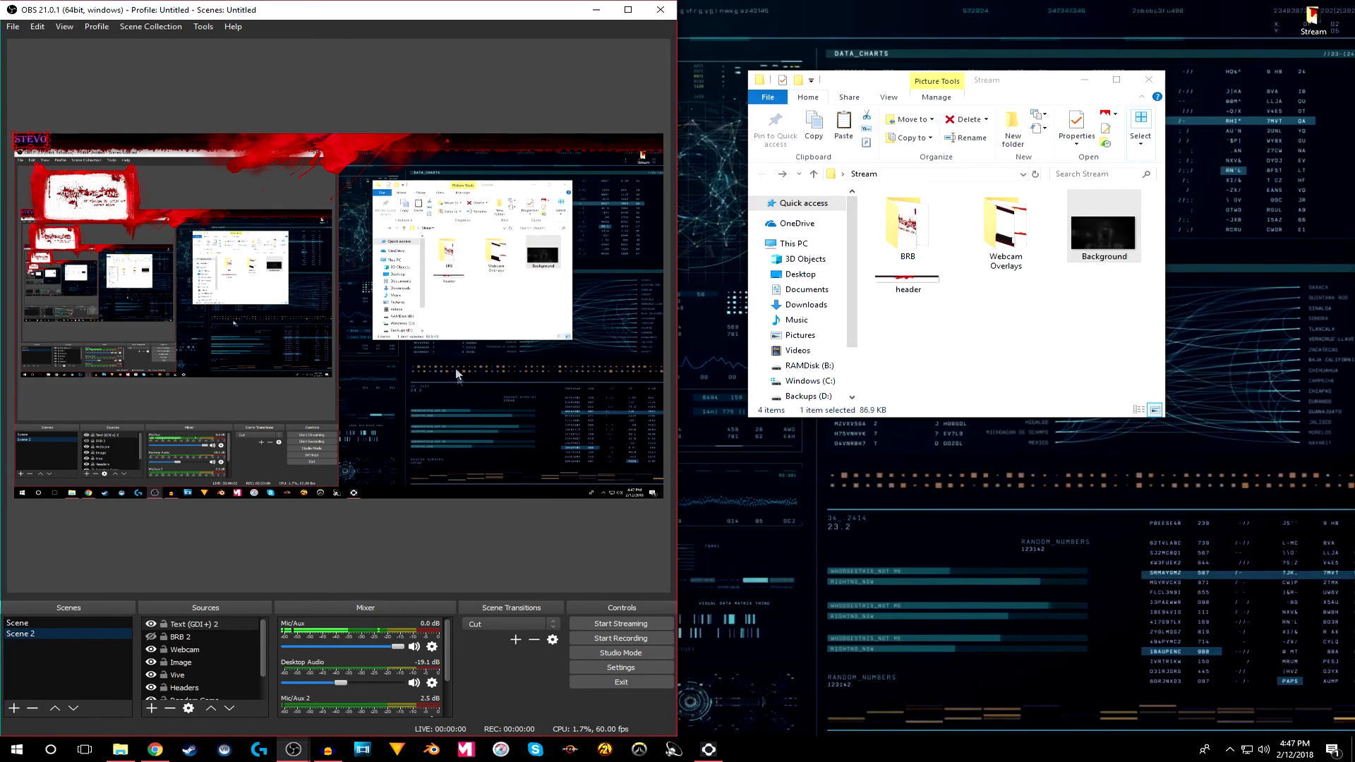
- Enlarge the name text in the preview and position it just beneath the webcam overlay frame
{"action": "left_click_drag", "start_coordinate": [44, 144], "coordinate": [466, 474]}
{"action": "left_click_drag", "start_coordinate": [452, 423], "coordinate": [180, 303]}
{"action": "left_click_drag", "start_coordinate": [300, 350], "coordinate": [111, 235]}
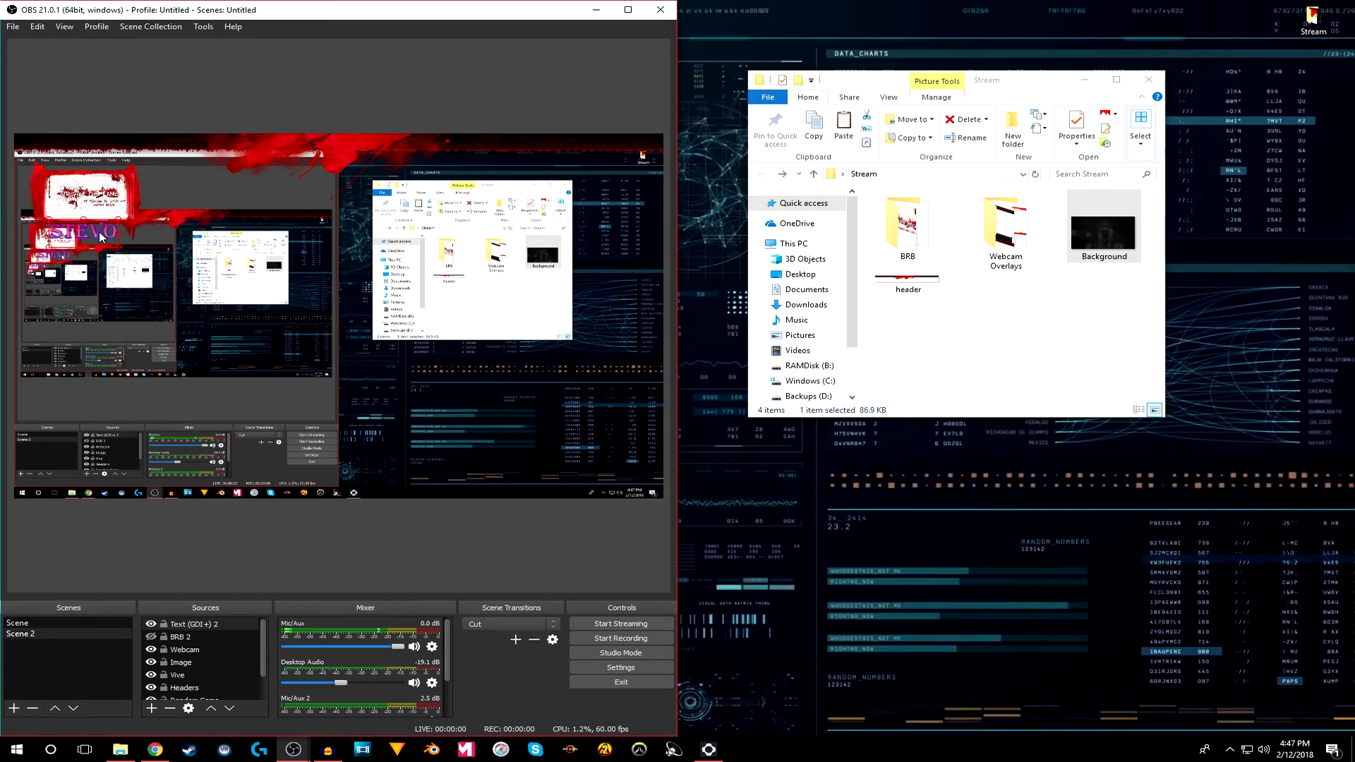
{"action": "left_click_drag", "start_coordinate": [99, 233], "coordinate": [99, 239]}
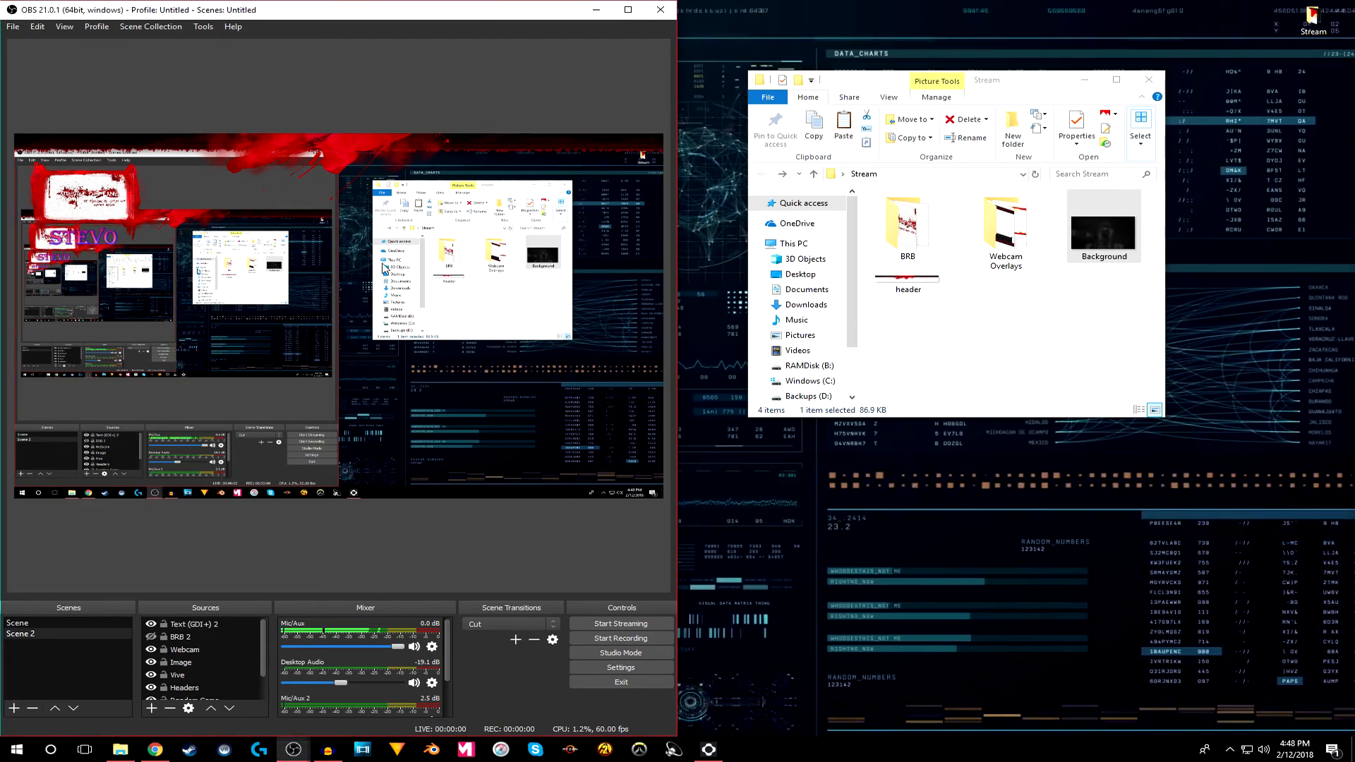
- Open the hotkey settings, look through the assignments, and move the settings window clear of the preview
{"action": "left_click", "coordinate": [606, 668]}
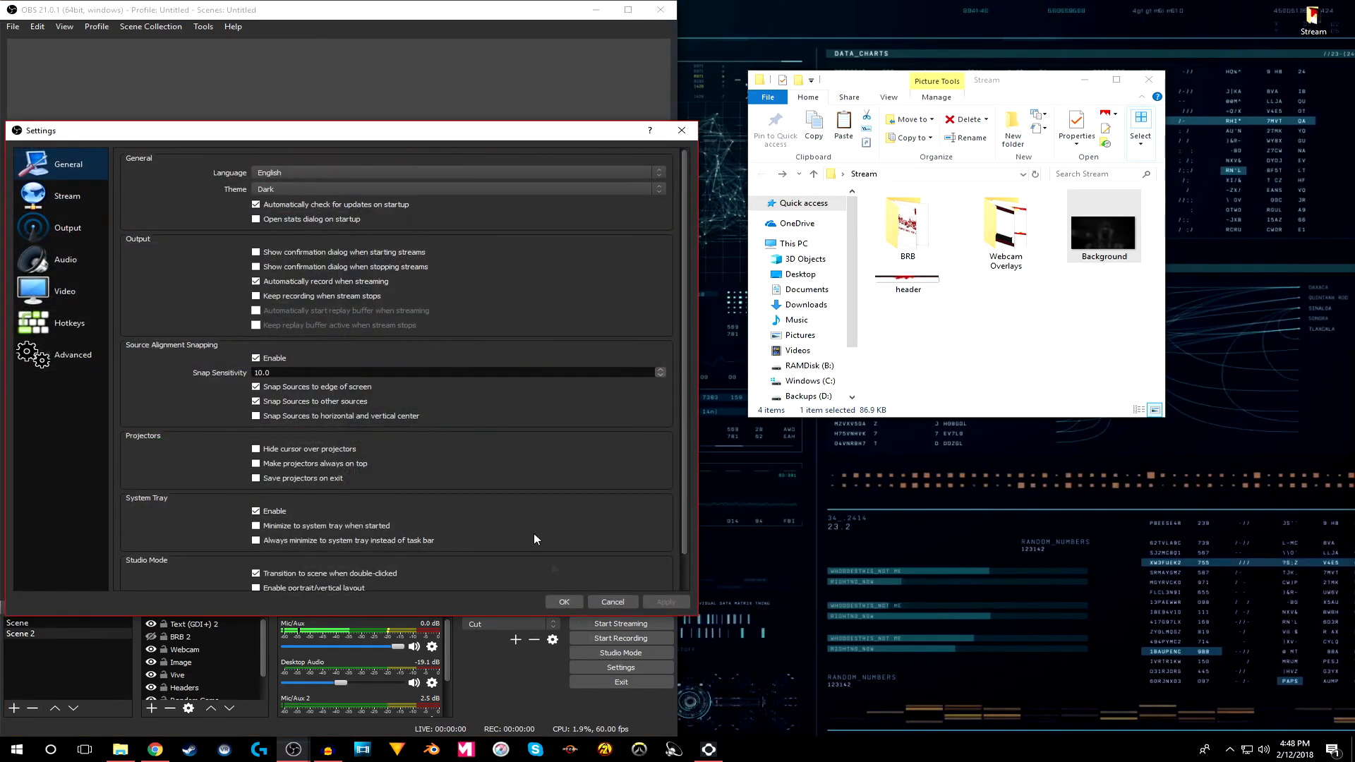
{"action": "left_click", "coordinate": [69, 323]}
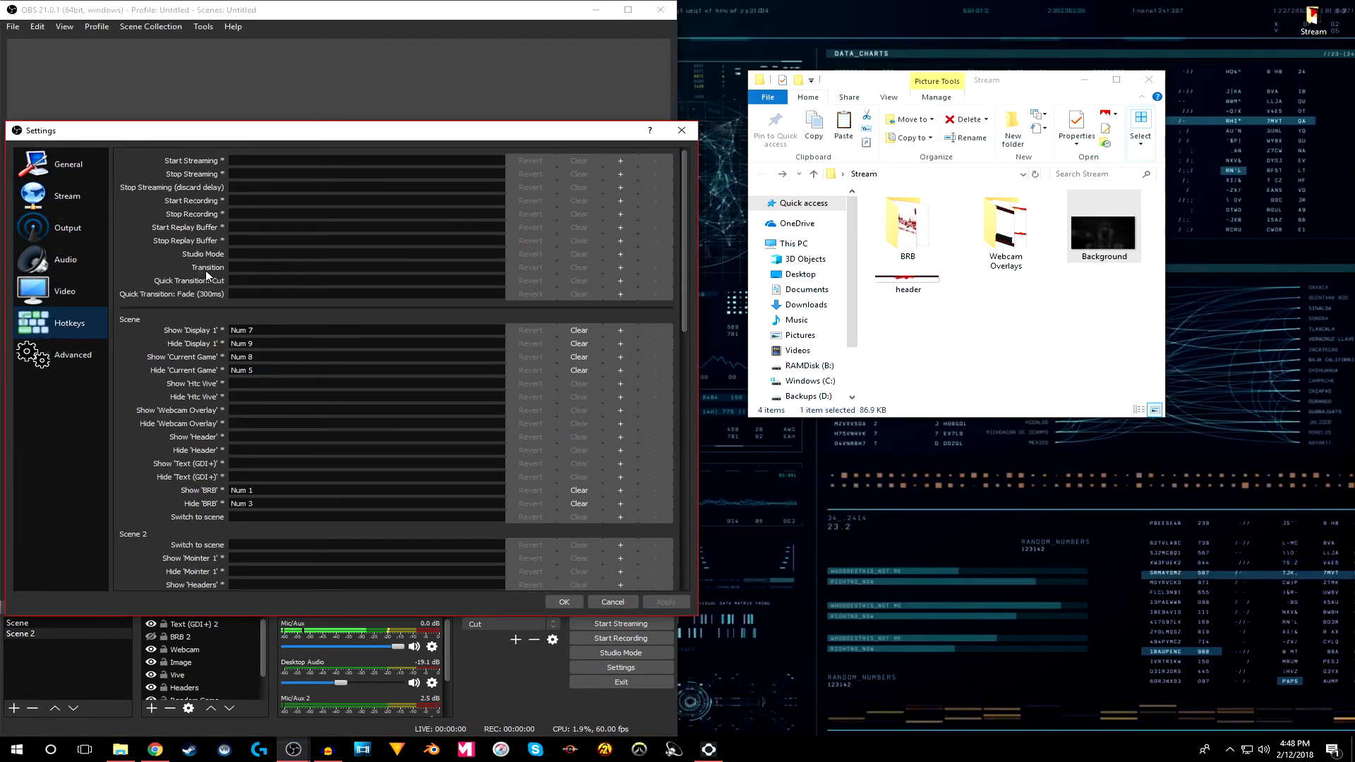
{"action": "scroll", "coordinate": [171, 226], "scroll_direction": "down", "scroll_amount": 15}
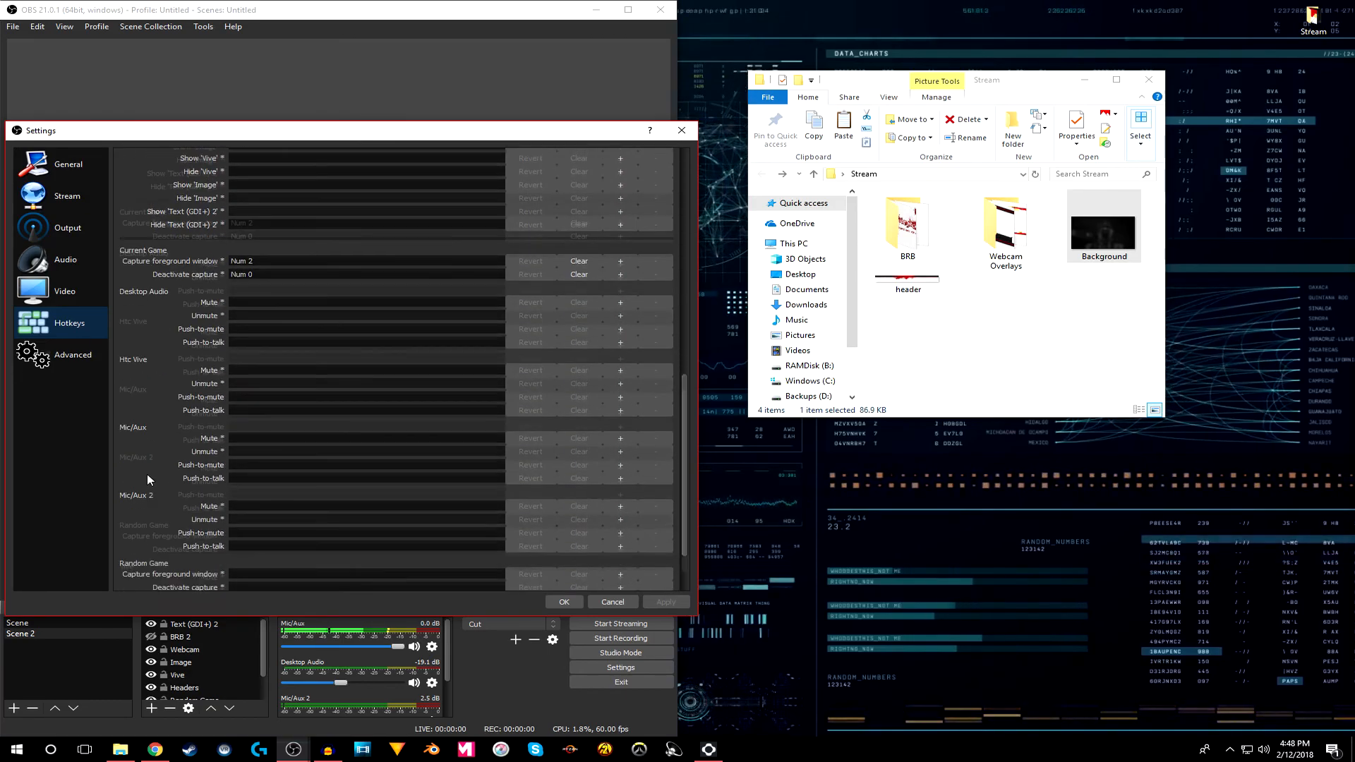
{"action": "scroll", "coordinate": [162, 494], "scroll_direction": "up", "scroll_amount": 10}
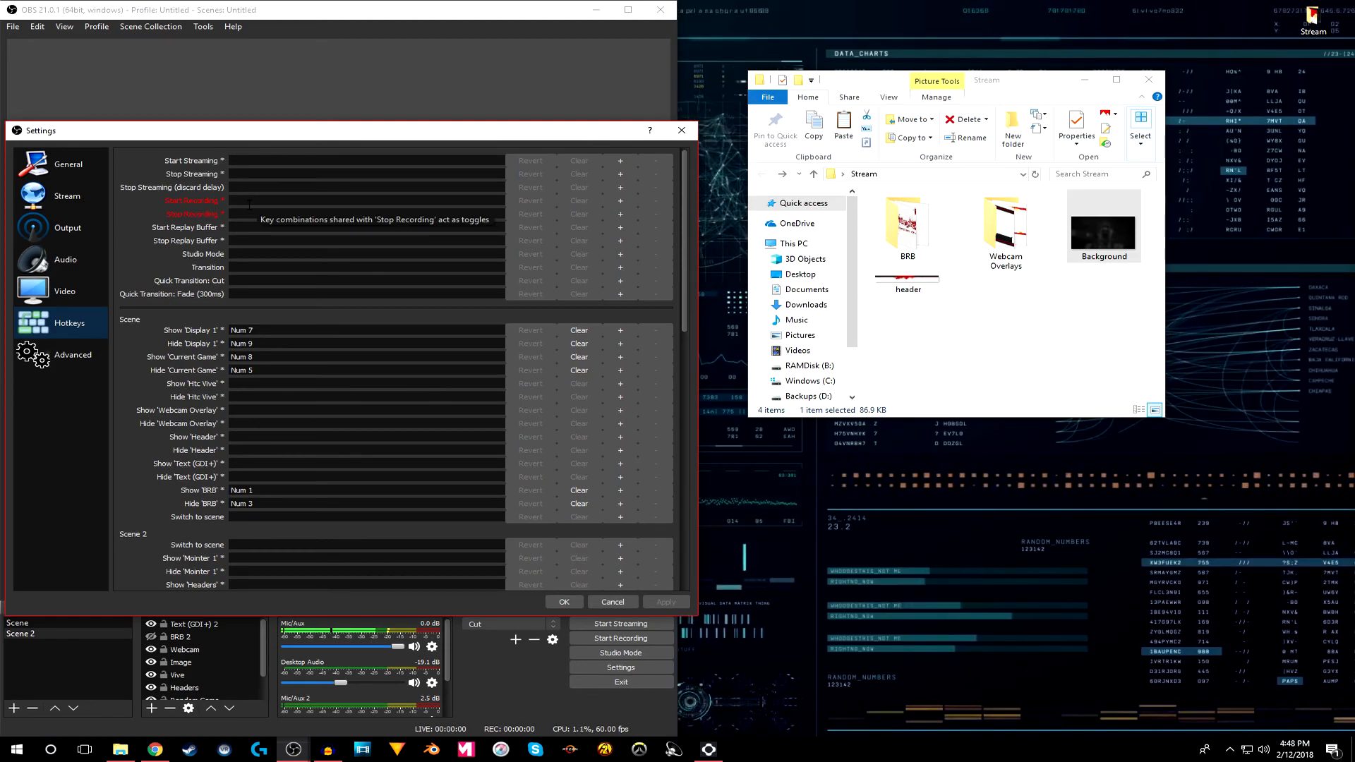
{"action": "left_click_drag", "start_coordinate": [410, 127], "coordinate": [1037, 140]}
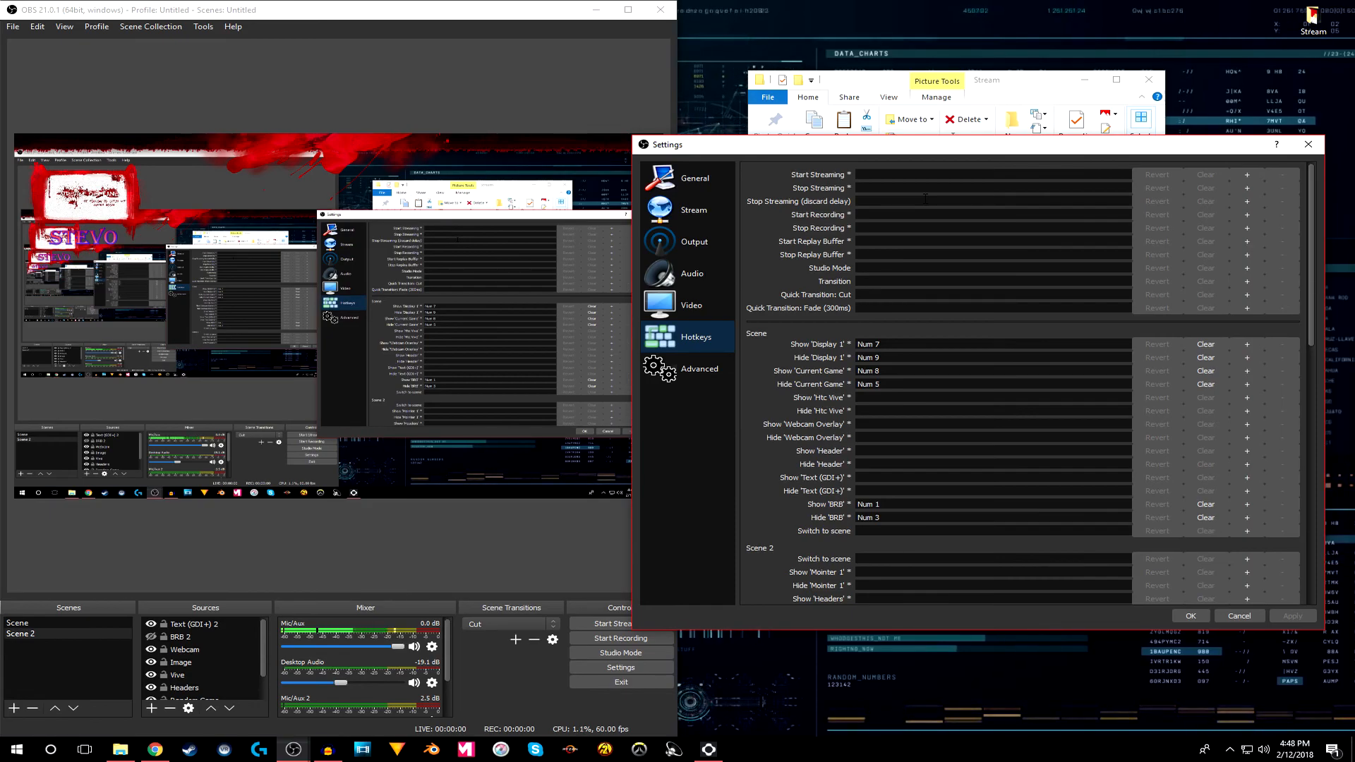
{"action": "left_click_drag", "start_coordinate": [949, 148], "coordinate": [986, 82]}
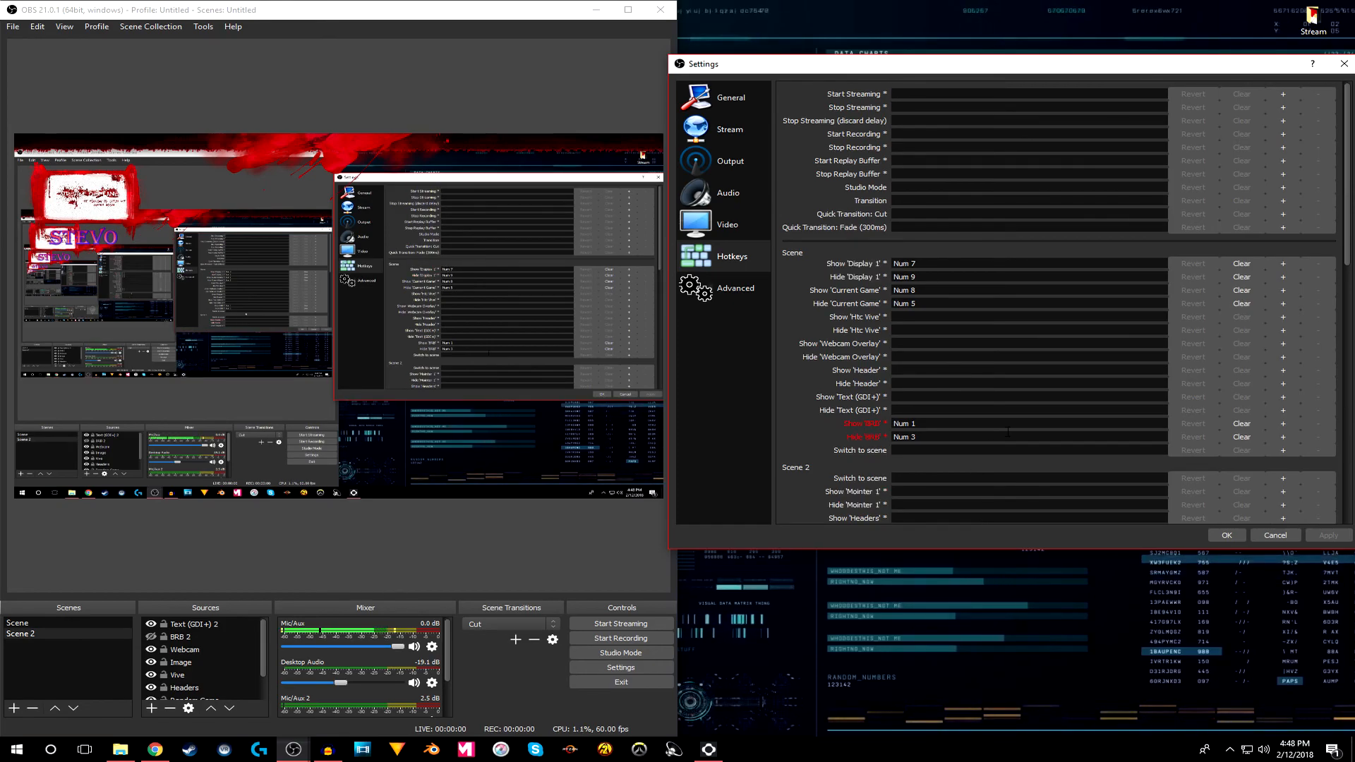
- Clear and reassign the first scene's Display 1 hotkeys, Num 7 to show and Num 9 to hide, and save the settings
{"action": "left_click", "coordinate": [1236, 266]}
{"action": "left_click", "coordinate": [1238, 276]}
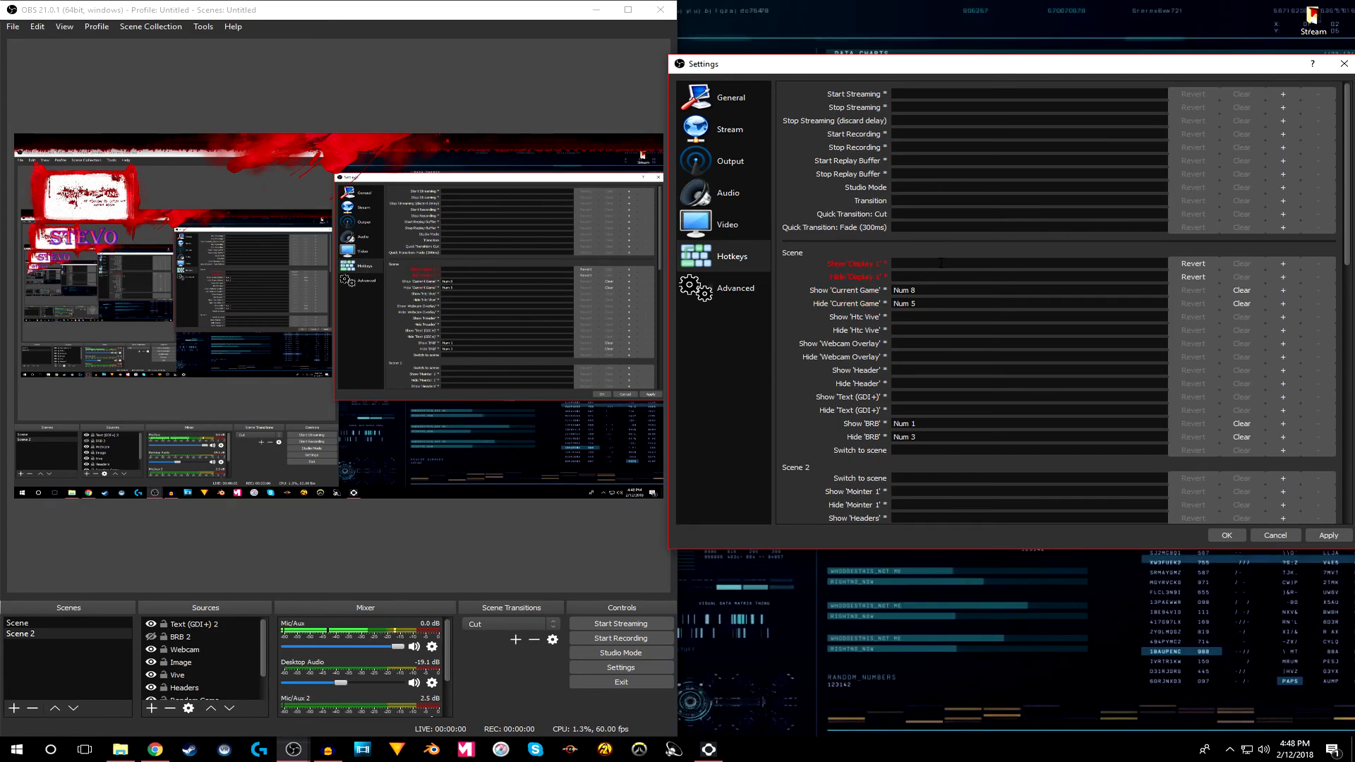
{"action": "key", "text": "KP_7"}
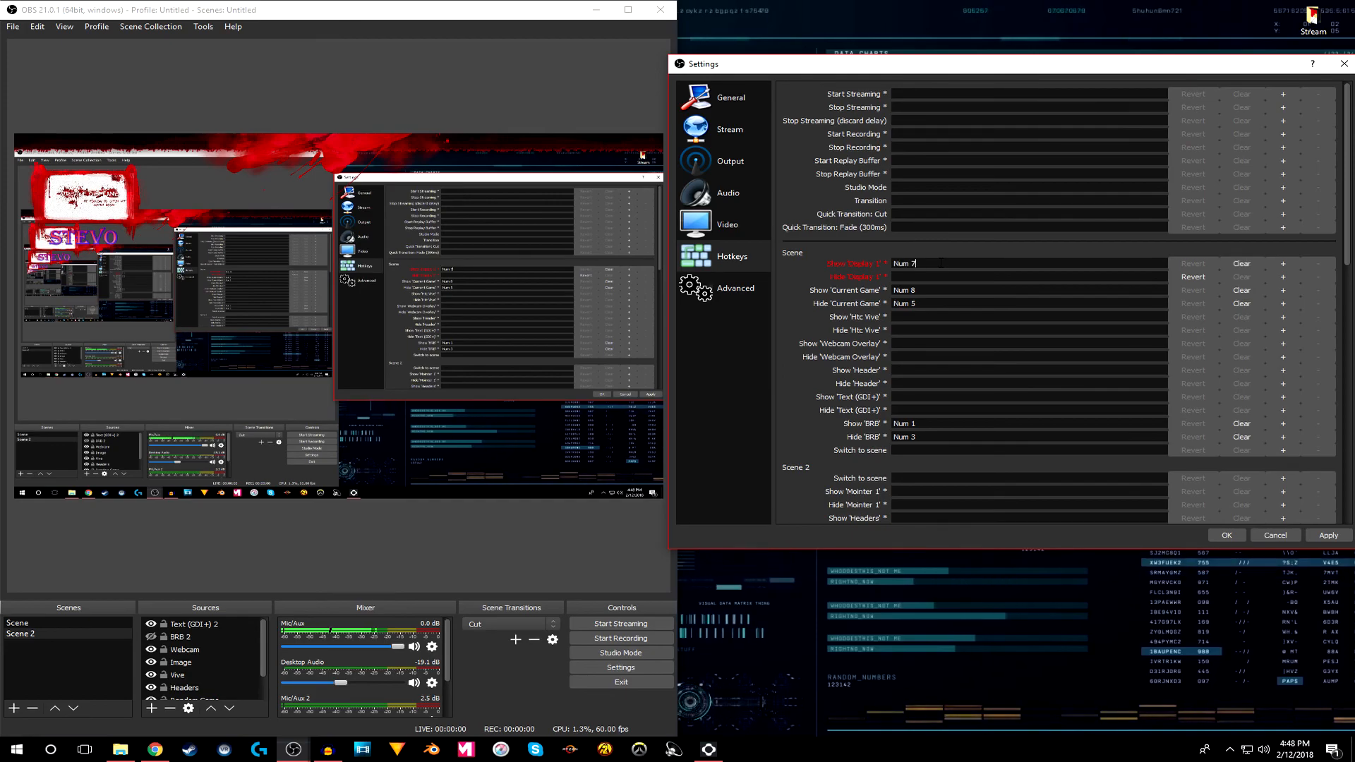
{"action": "key", "text": "KP_9"}
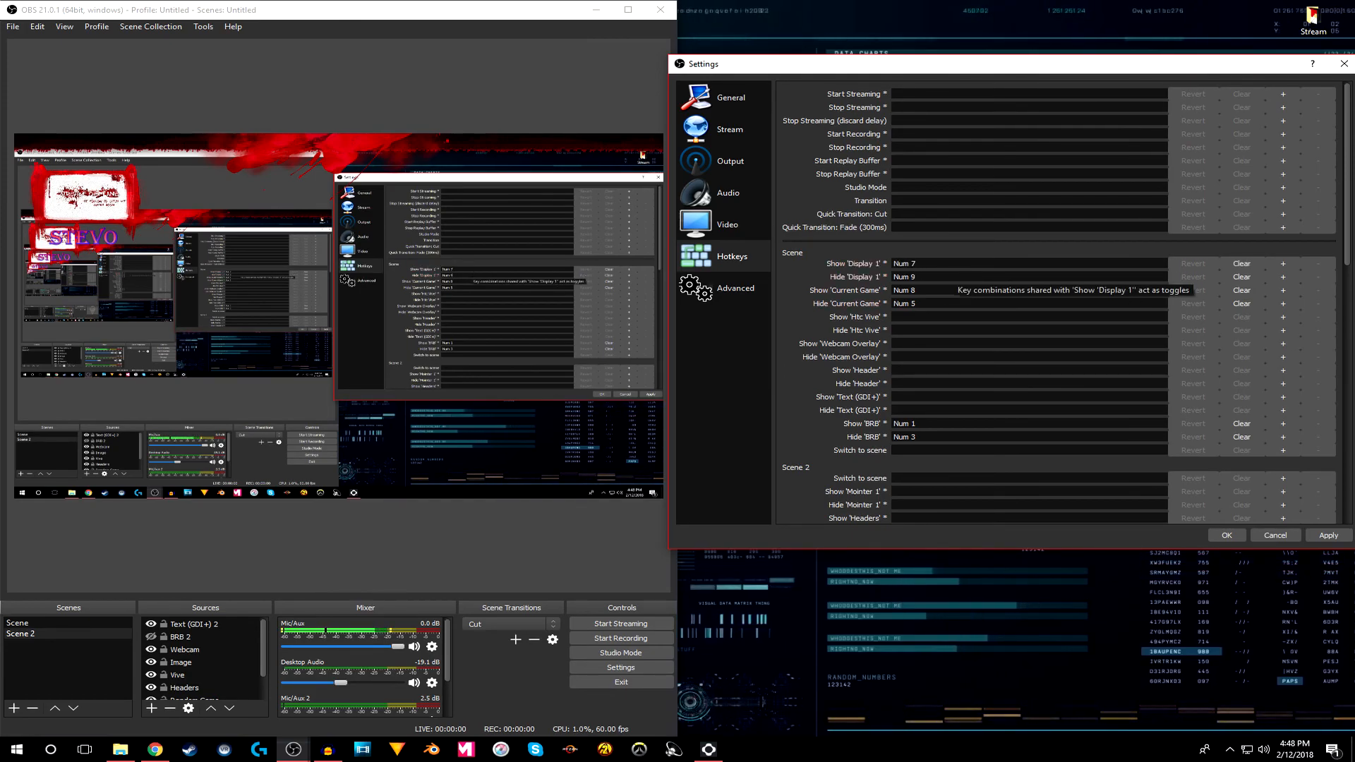
{"action": "left_click", "coordinate": [1329, 535]}
{"action": "left_click", "coordinate": [1225, 538]}
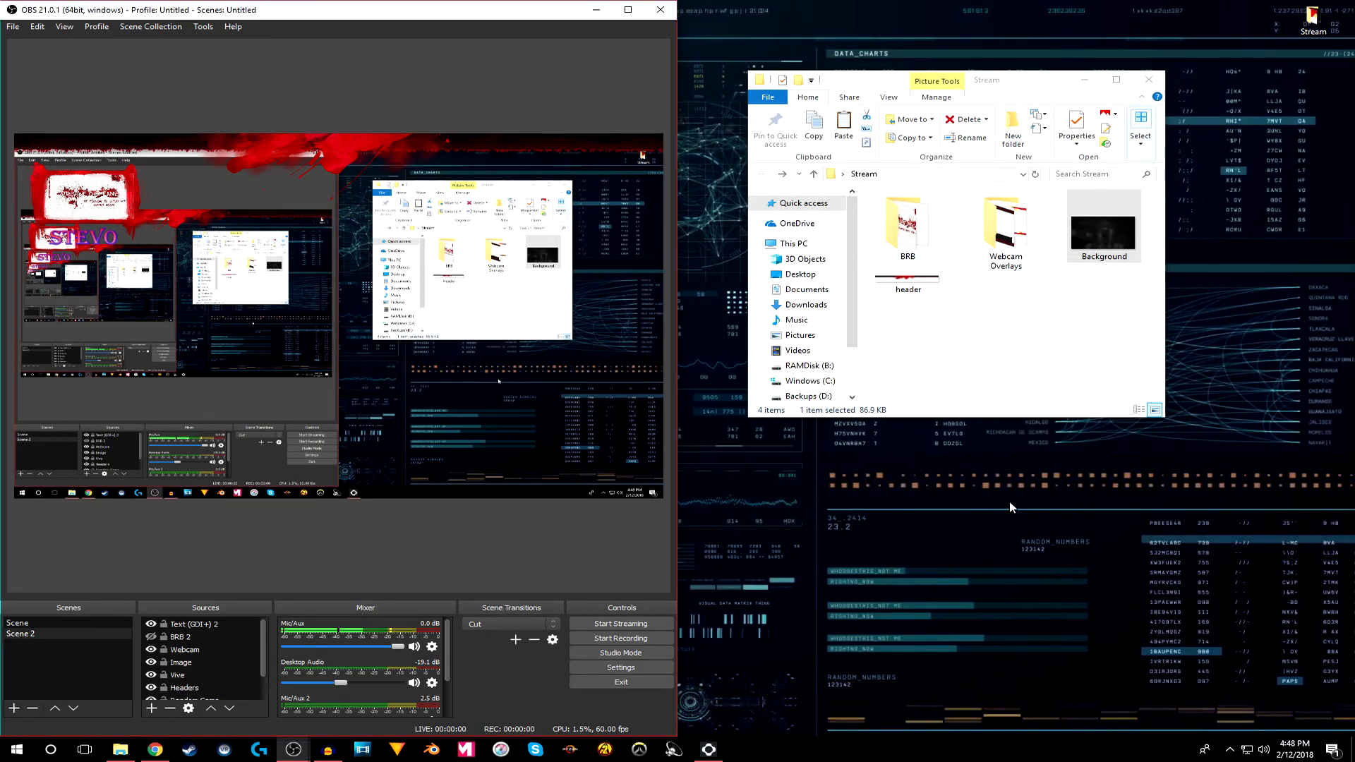
- Switch to the first scene to view its sources, and return to Scene 2
{"action": "left_click", "coordinate": [33, 624]}
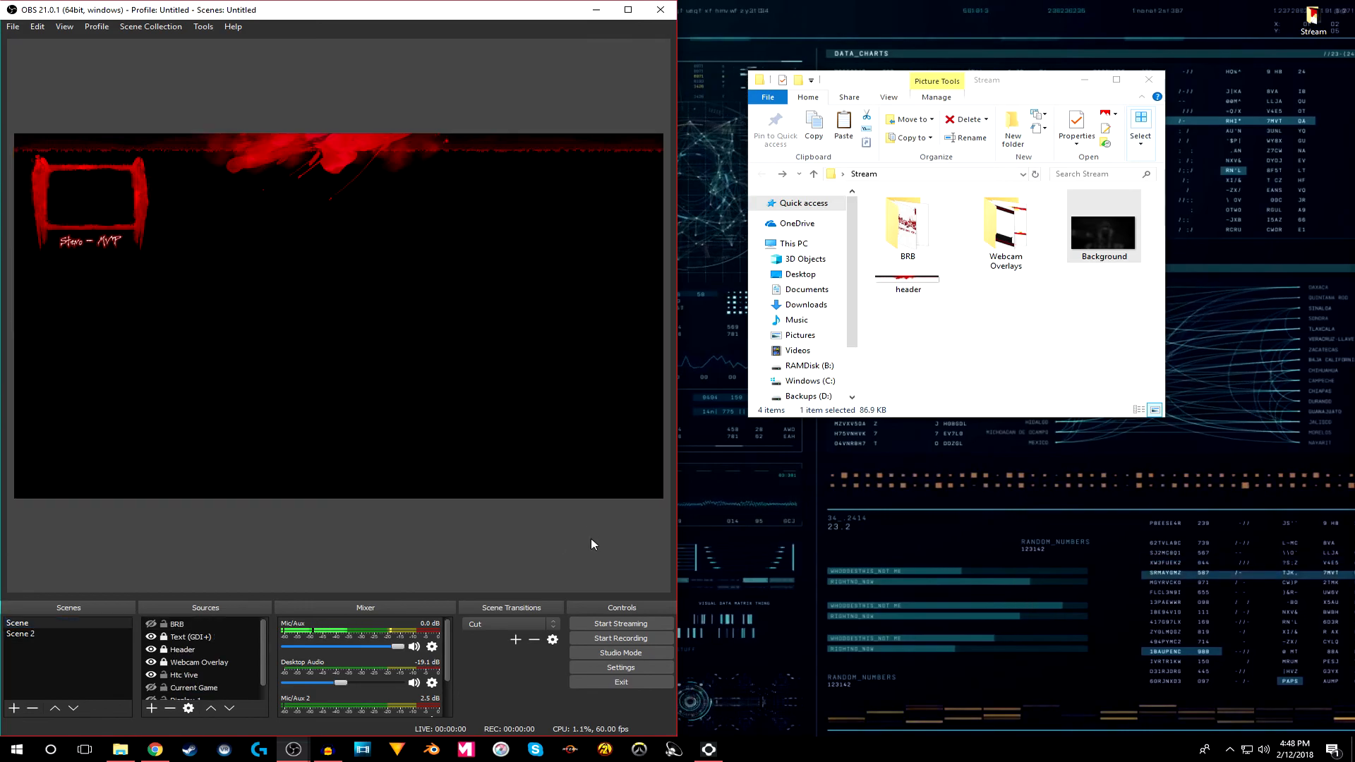
{"action": "left_click", "coordinate": [812, 505]}
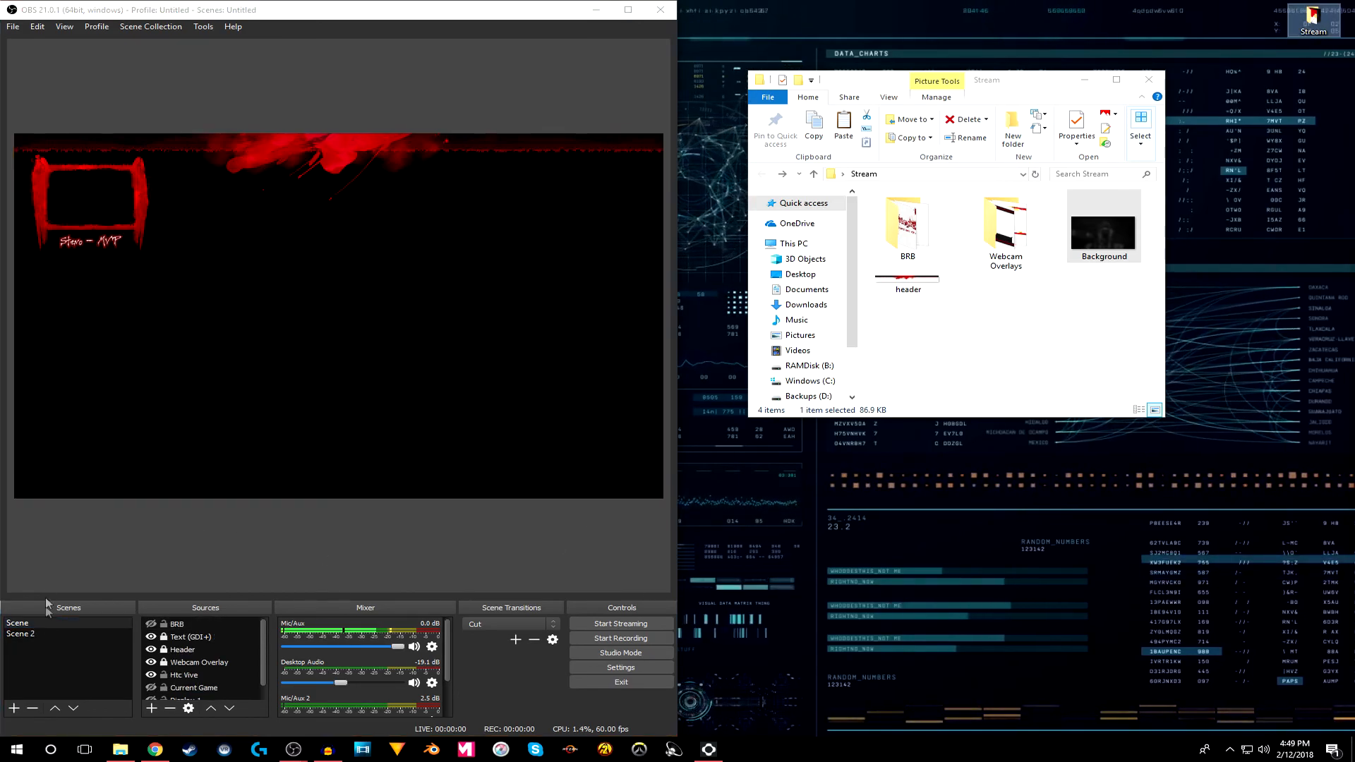
{"action": "left_click", "coordinate": [21, 633]}
- Review which hotkeys belong to Scene and which to Scene 2, and close the settings without changes
{"action": "left_click", "coordinate": [646, 666]}
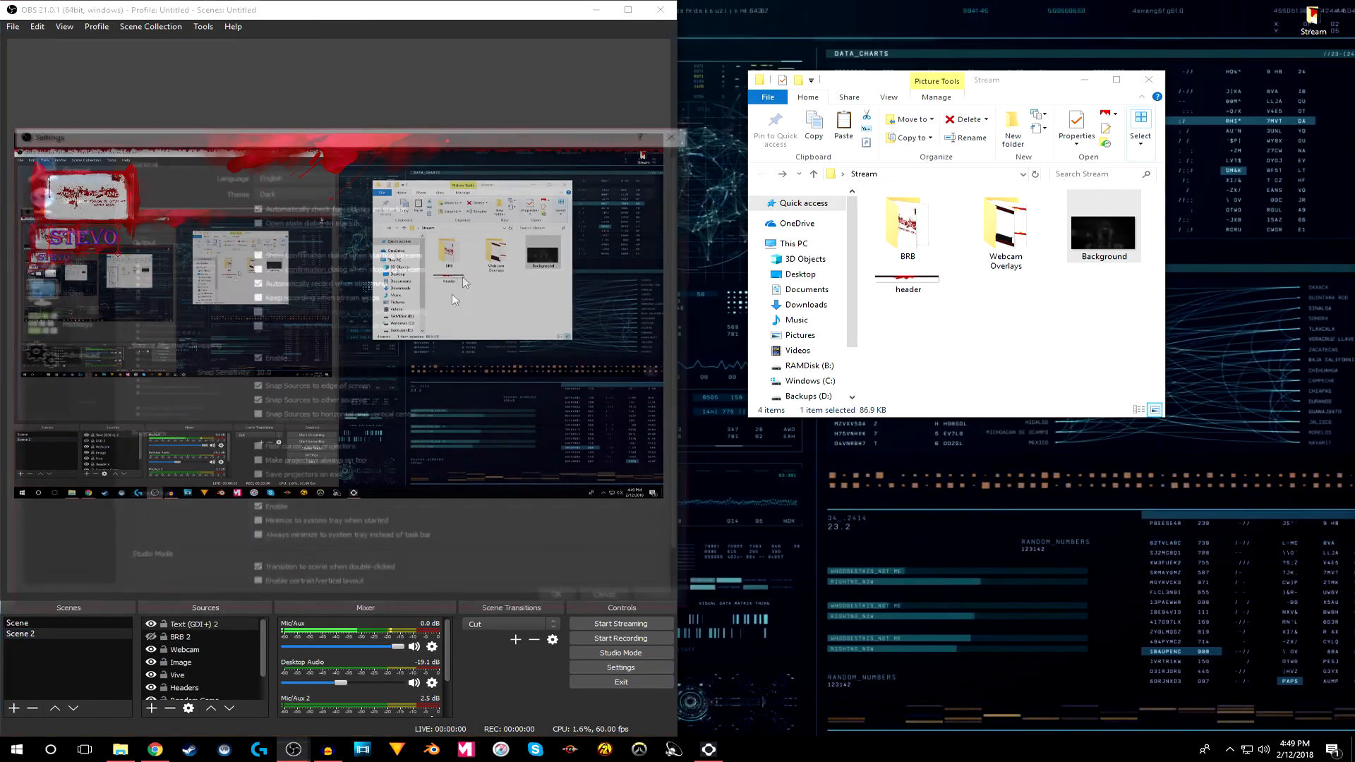
{"action": "left_click", "coordinate": [69, 322]}
{"action": "scroll", "coordinate": [165, 470], "scroll_direction": "down", "scroll_amount": 3}
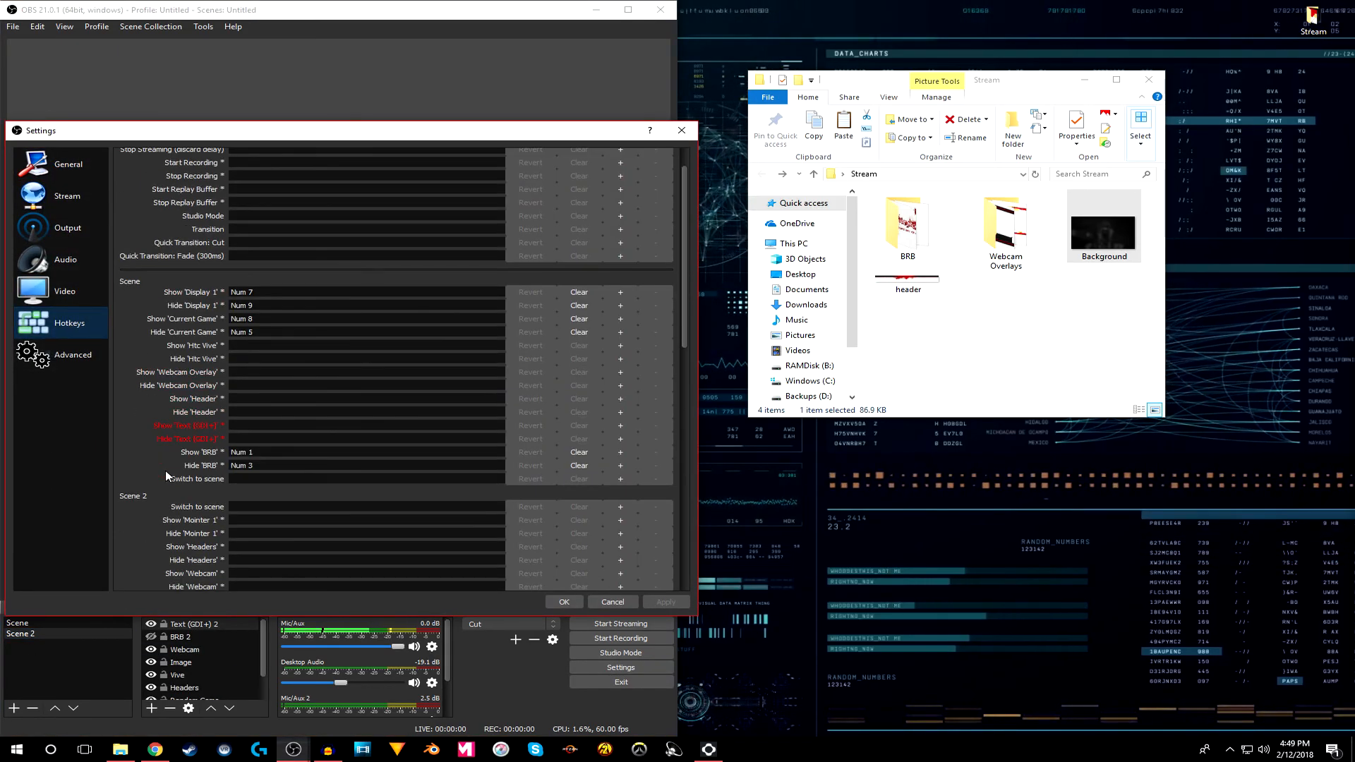
{"action": "scroll", "coordinate": [150, 418], "scroll_direction": "down", "scroll_amount": 2}
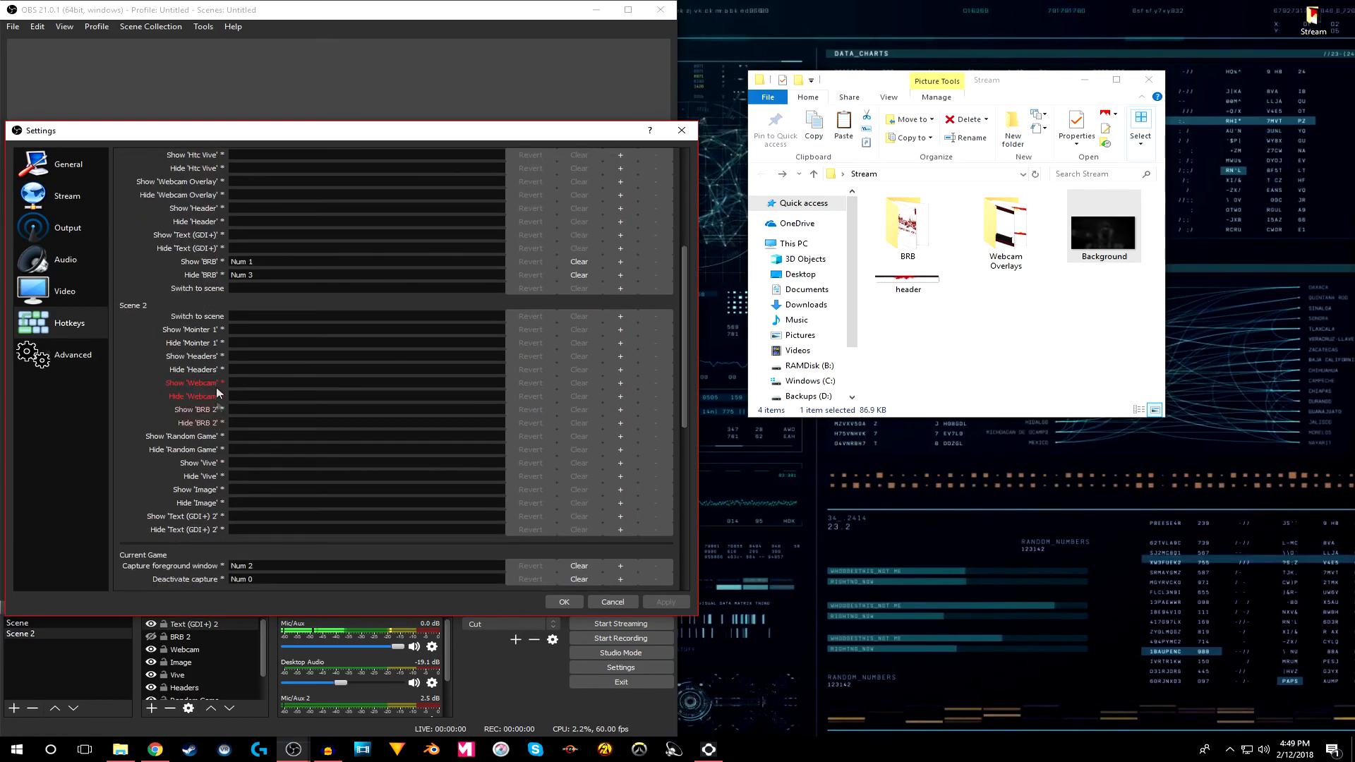
{"action": "scroll", "coordinate": [172, 401], "scroll_direction": "up", "scroll_amount": 3}
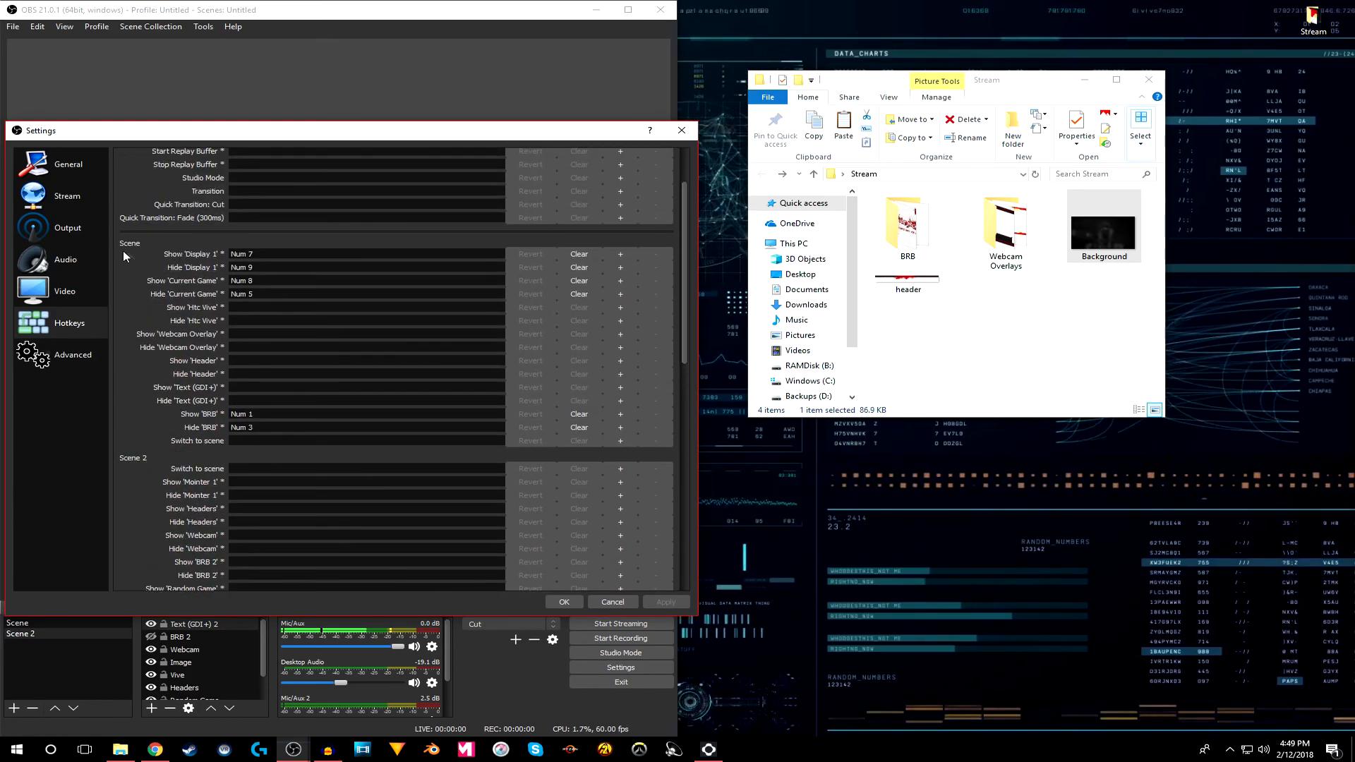
{"action": "scroll", "coordinate": [221, 265], "scroll_direction": "up", "scroll_amount": 2}
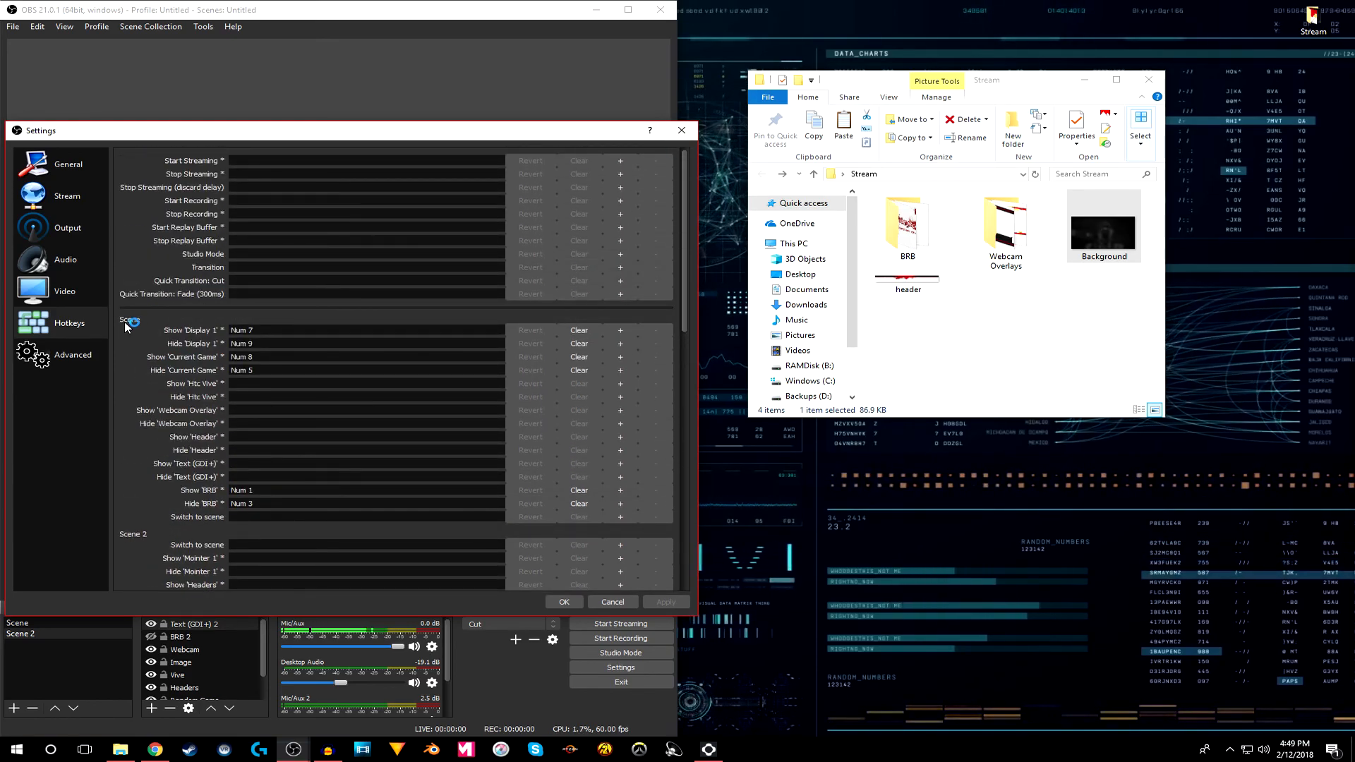
{"action": "key", "text": "Escape"}
{"action": "left_click", "coordinate": [376, 393]}
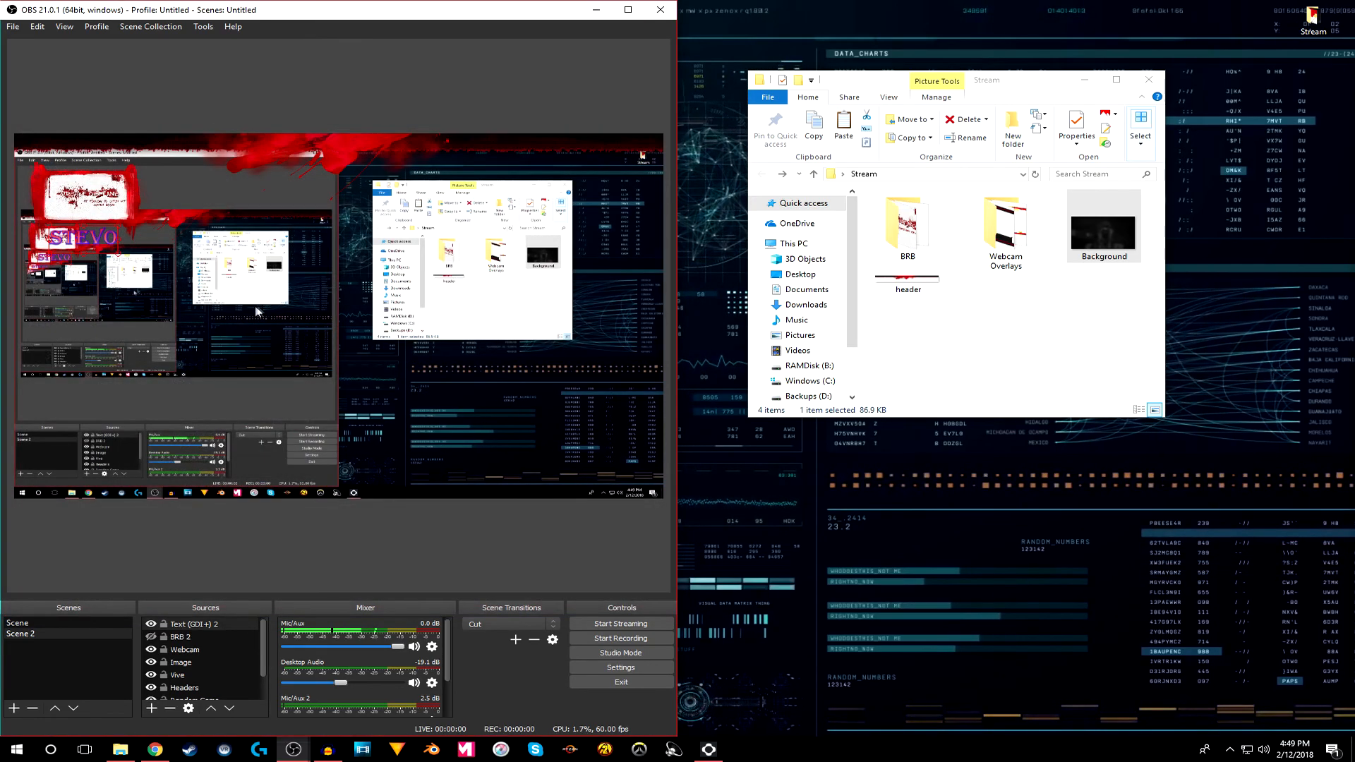
- Switch to the first scene and try out hotkeys while the desktop has focus
{"action": "left_click", "coordinate": [33, 625]}
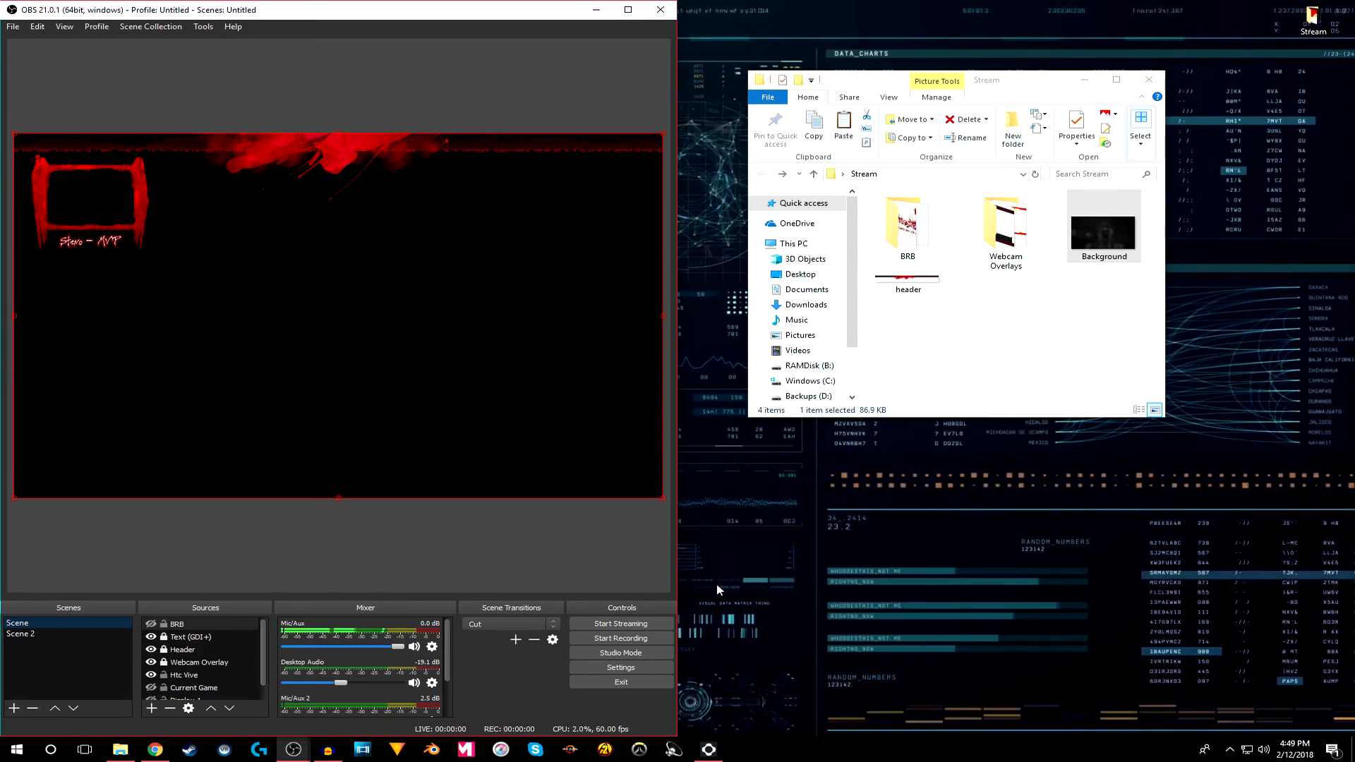
{"action": "left_click", "coordinate": [868, 547]}
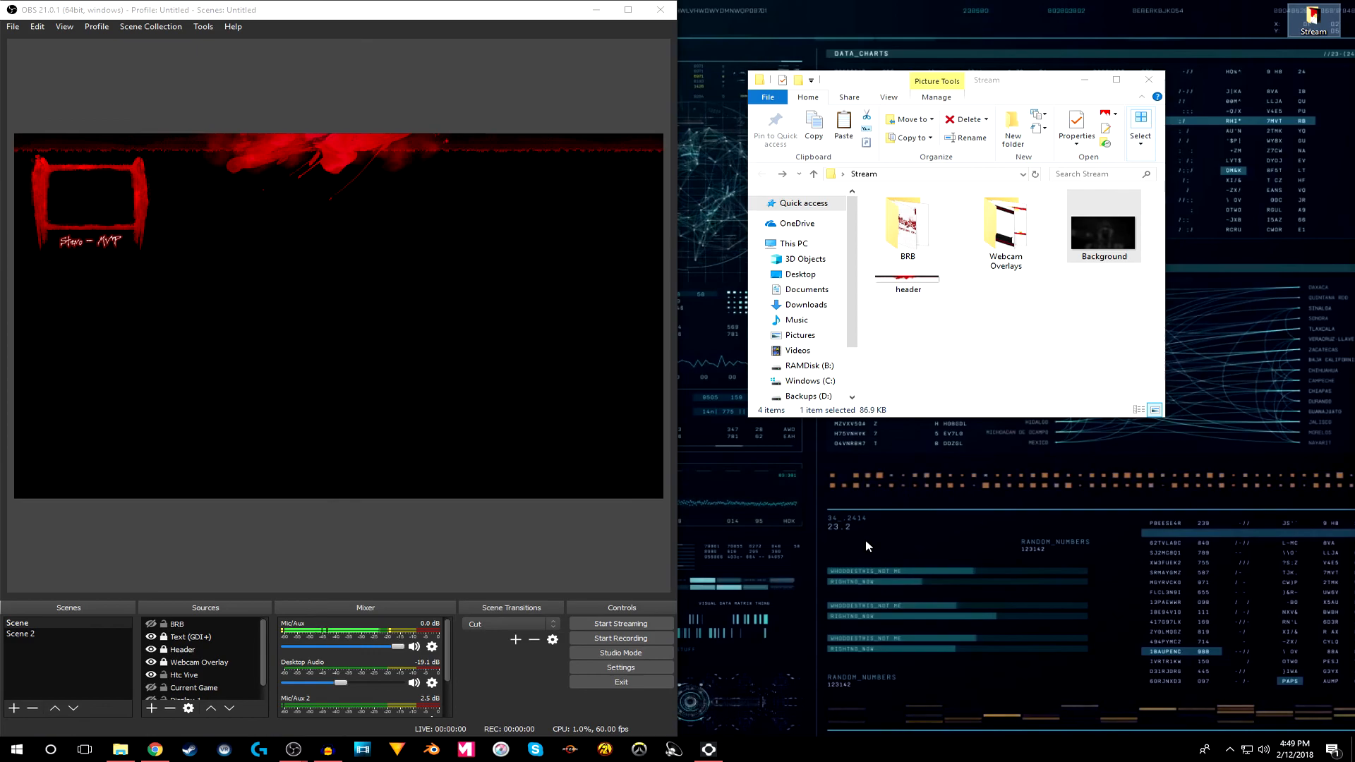
{"action": "key", "text": "F1"}
{"action": "key", "text": "F1"}
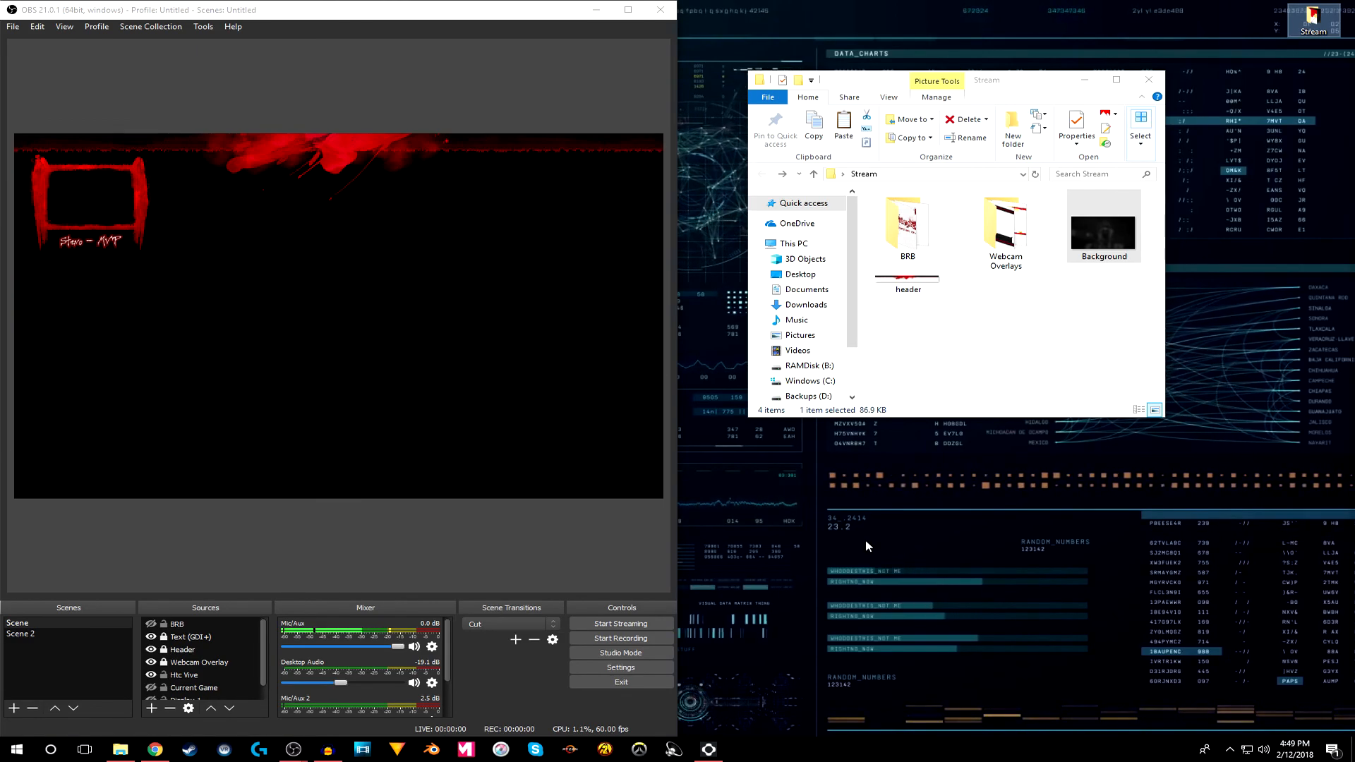
- Test the BRB source's hotkeys in the first scene by showing the Be Right Back screen and hiding it again
{"action": "key", "text": "F1"}
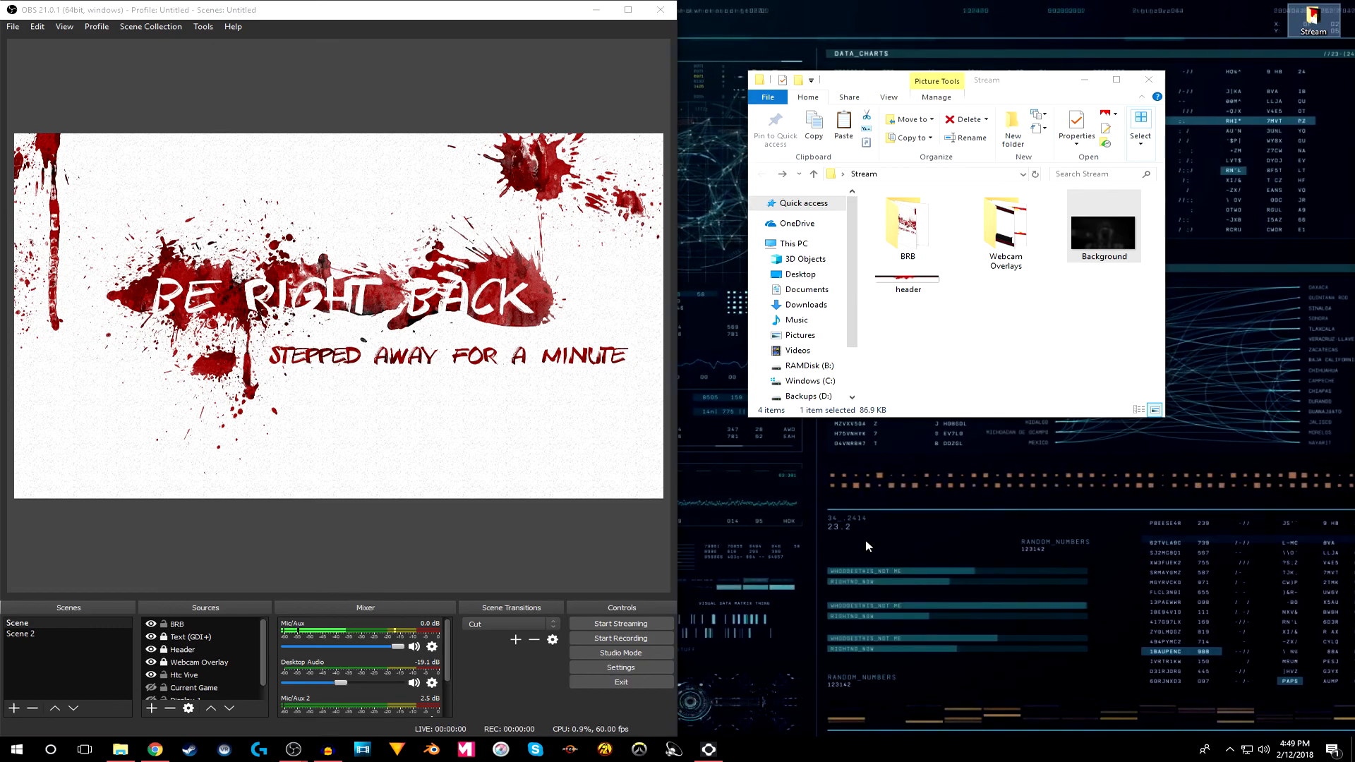
{"action": "key", "text": "F1"}
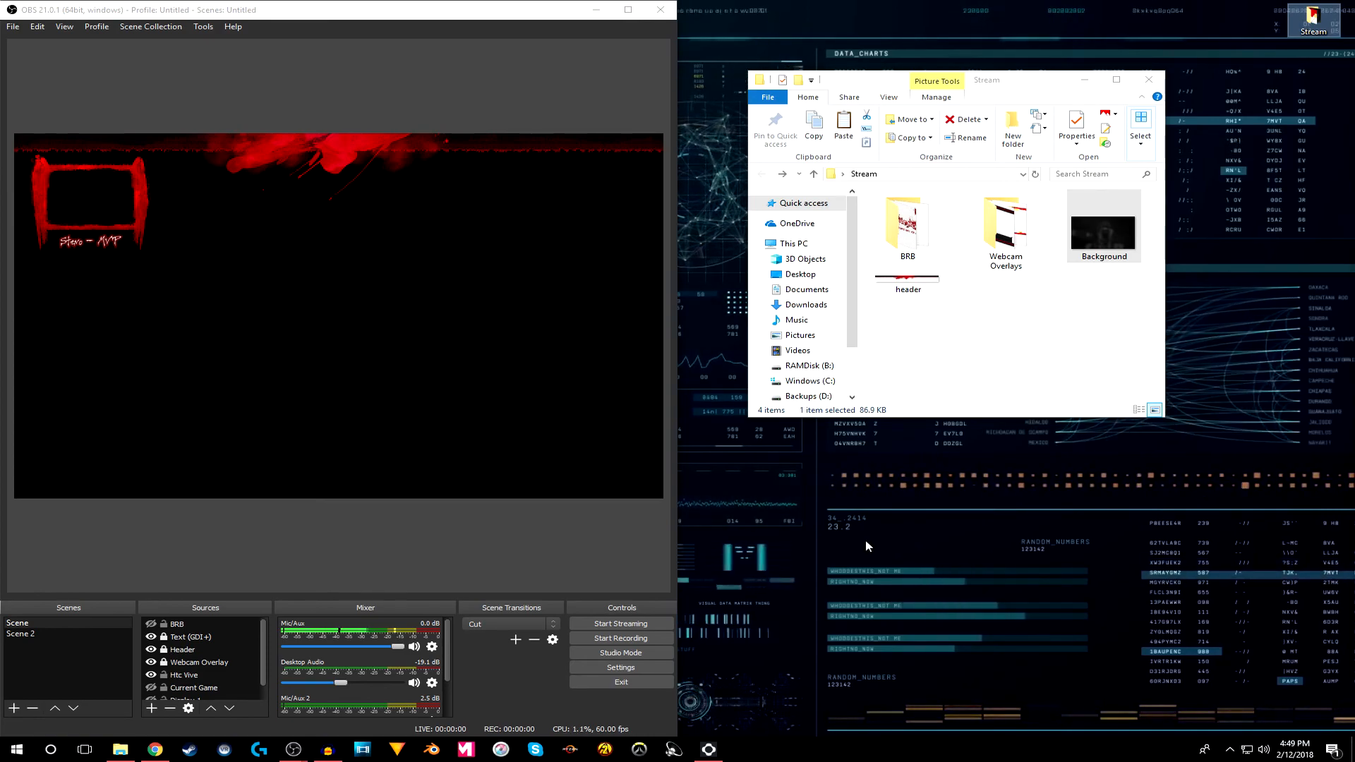
- Review the stream type and streaming service in the Stream settings, and close the settings without changing anything
{"action": "left_click", "coordinate": [584, 667]}
{"action": "left_click", "coordinate": [69, 200]}
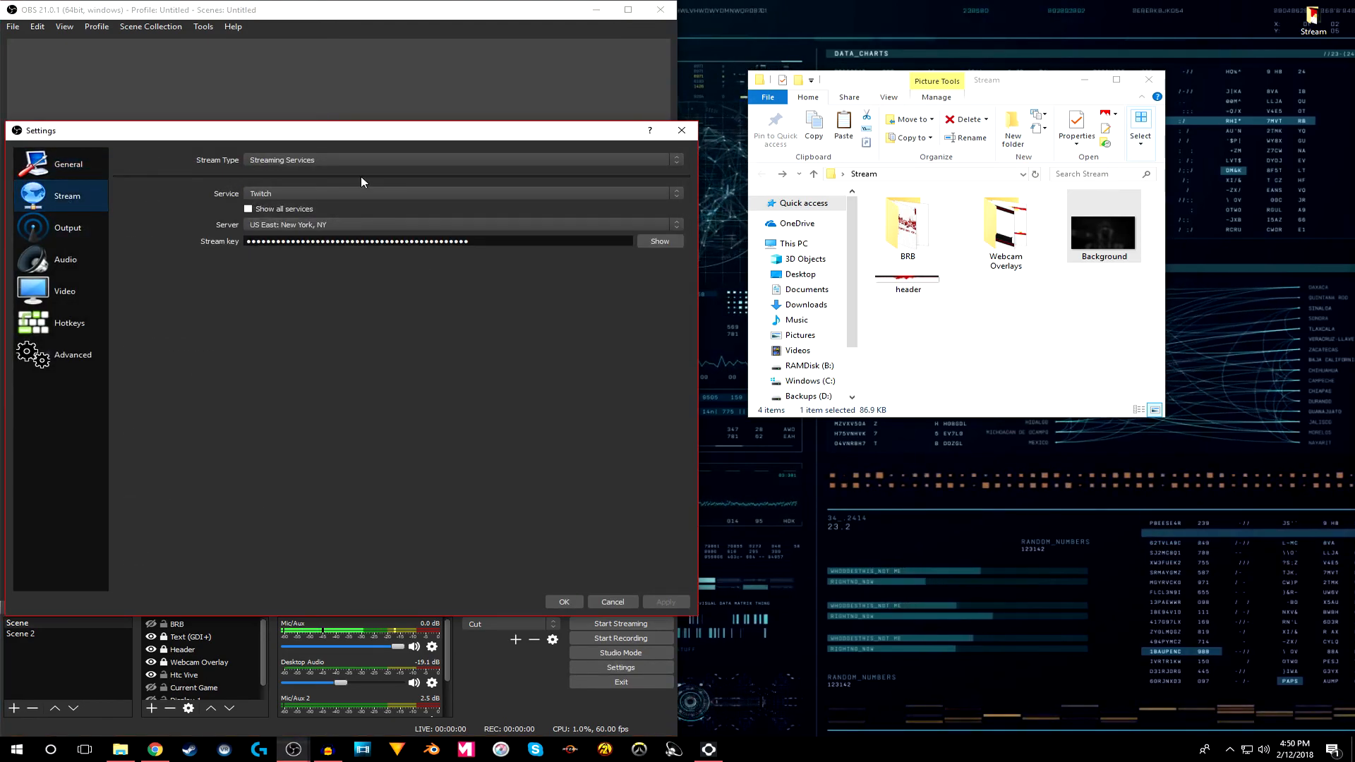
{"action": "left_click", "coordinate": [253, 162]}
{"action": "left_click", "coordinate": [254, 161]}
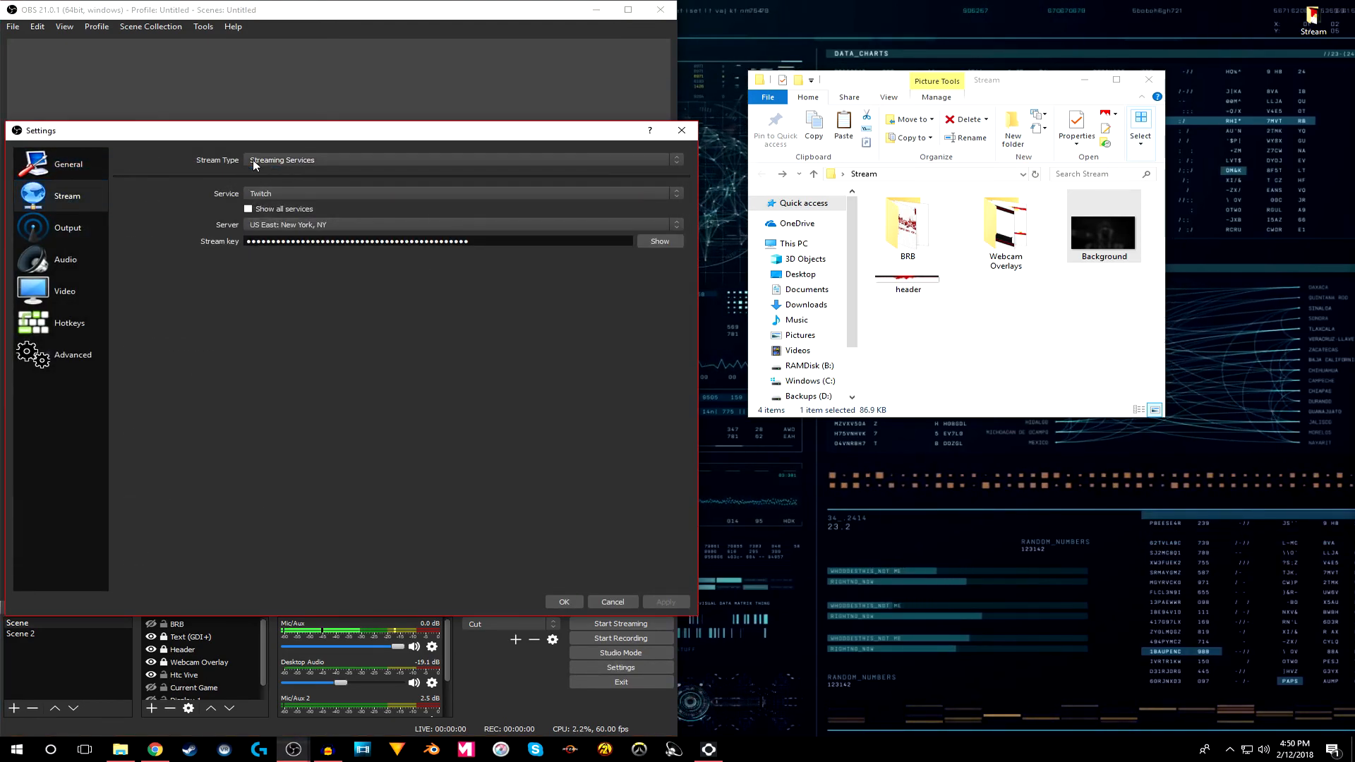
{"action": "left_click", "coordinate": [286, 188]}
{"action": "left_click", "coordinate": [286, 189]}
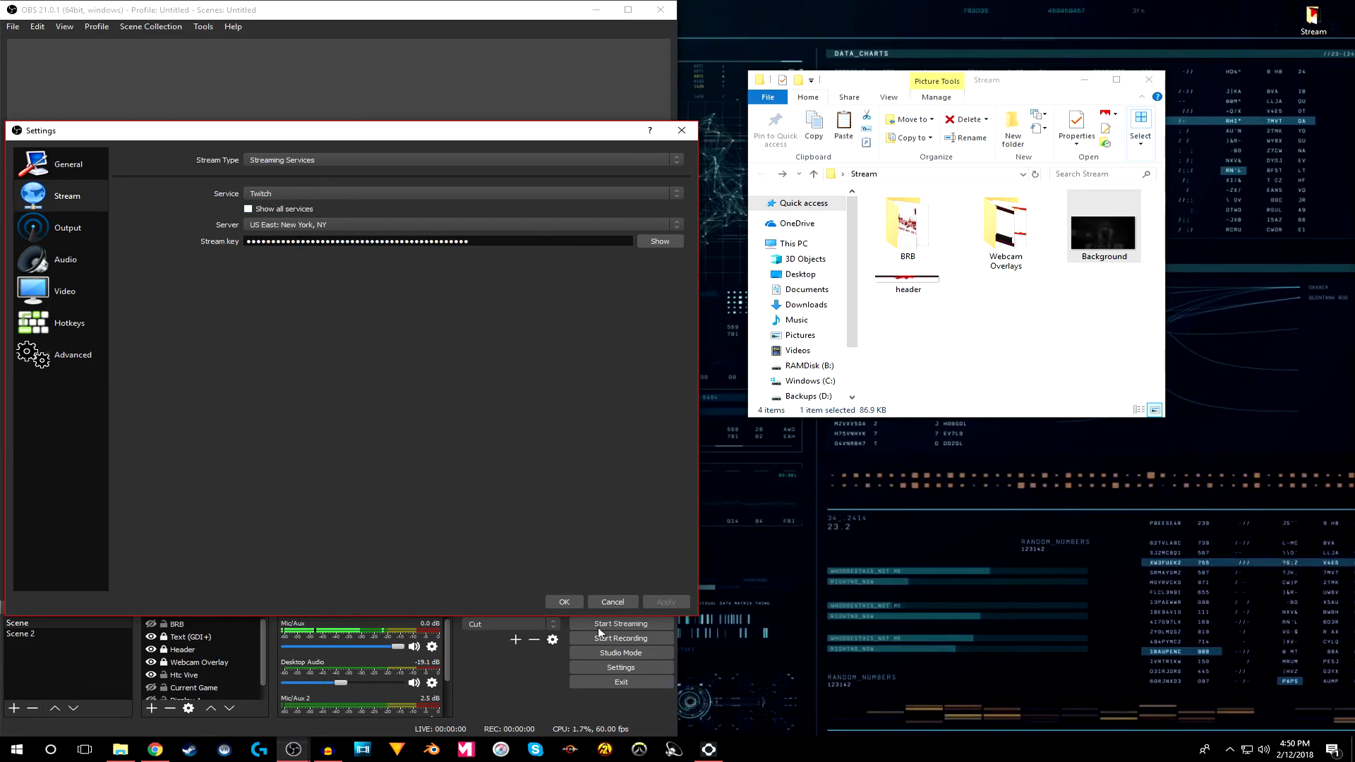
{"action": "left_click", "coordinate": [565, 602]}
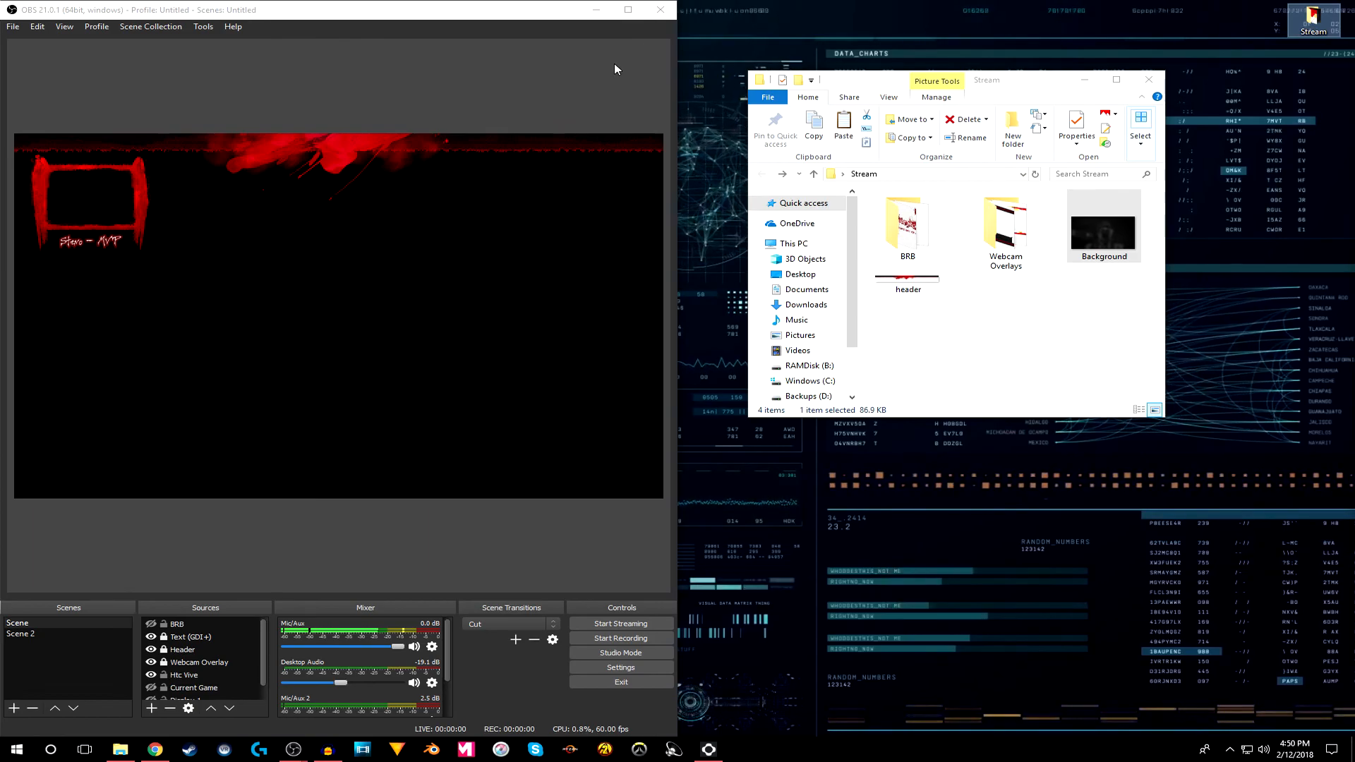
- Close OBS and the Stream folder window to clear the desktop
{"action": "left_click", "coordinate": [667, 16]}
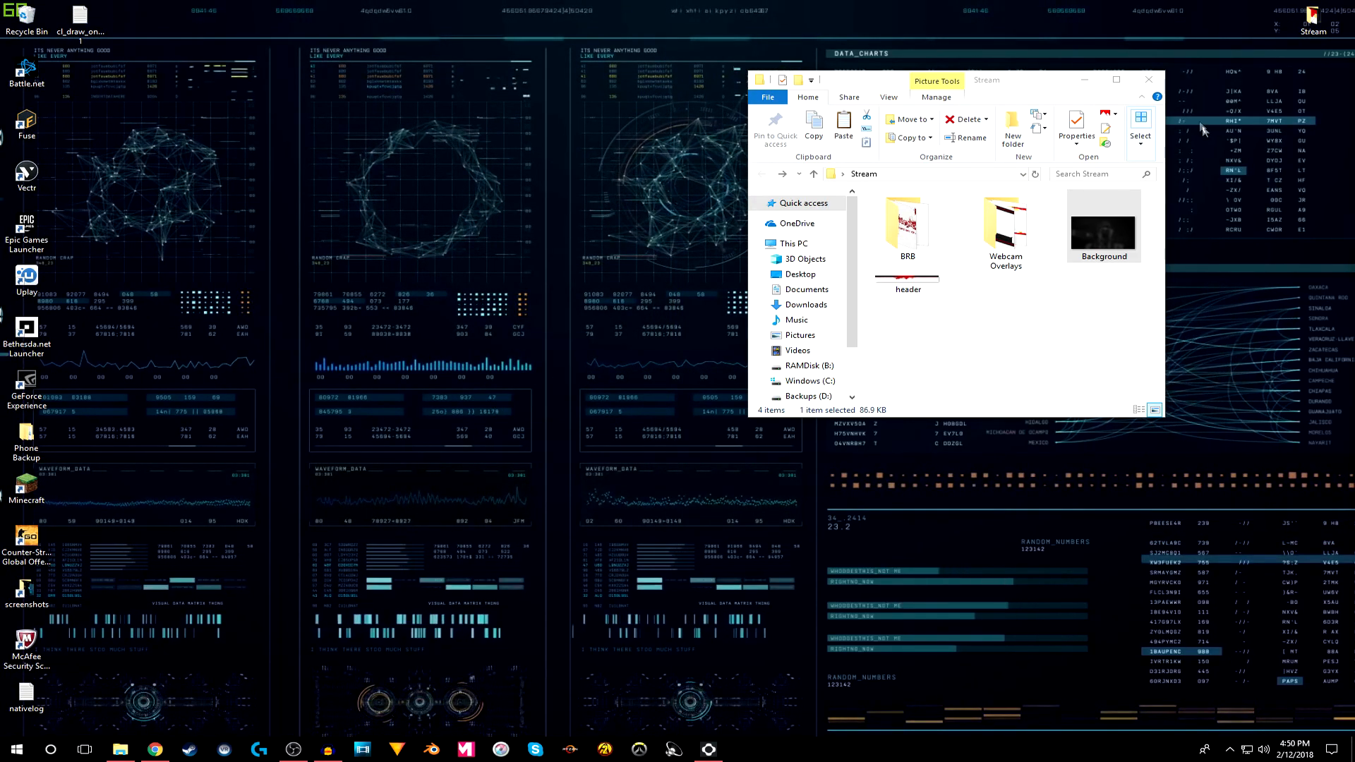
{"action": "left_click", "coordinate": [1158, 84]}
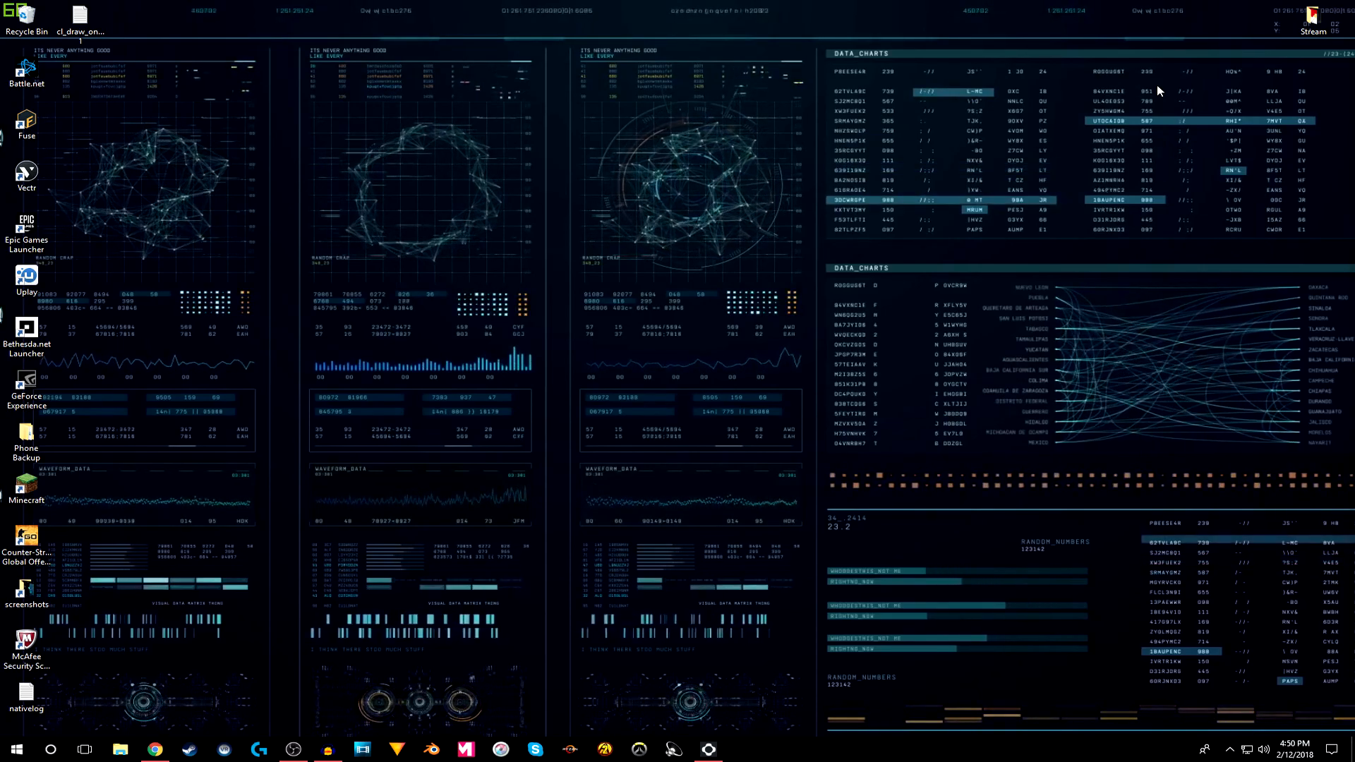